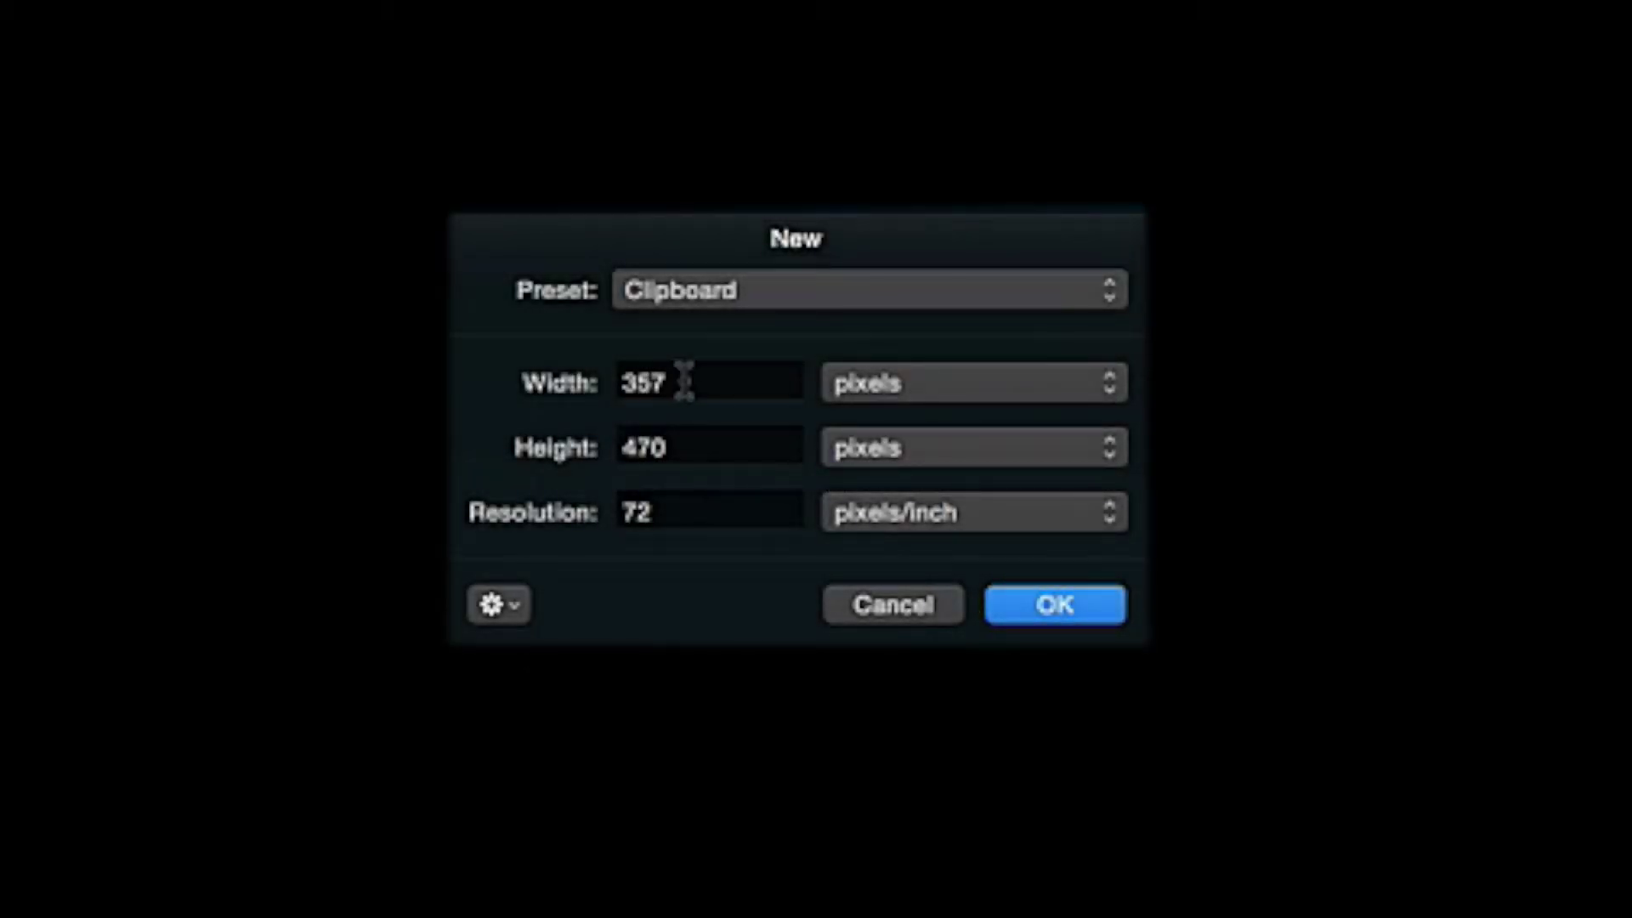
Create a new document 1900 pixels wide and 1200 pixels high at 72 pixels/inch.
left_click_drag(685, 379, 608, 383)
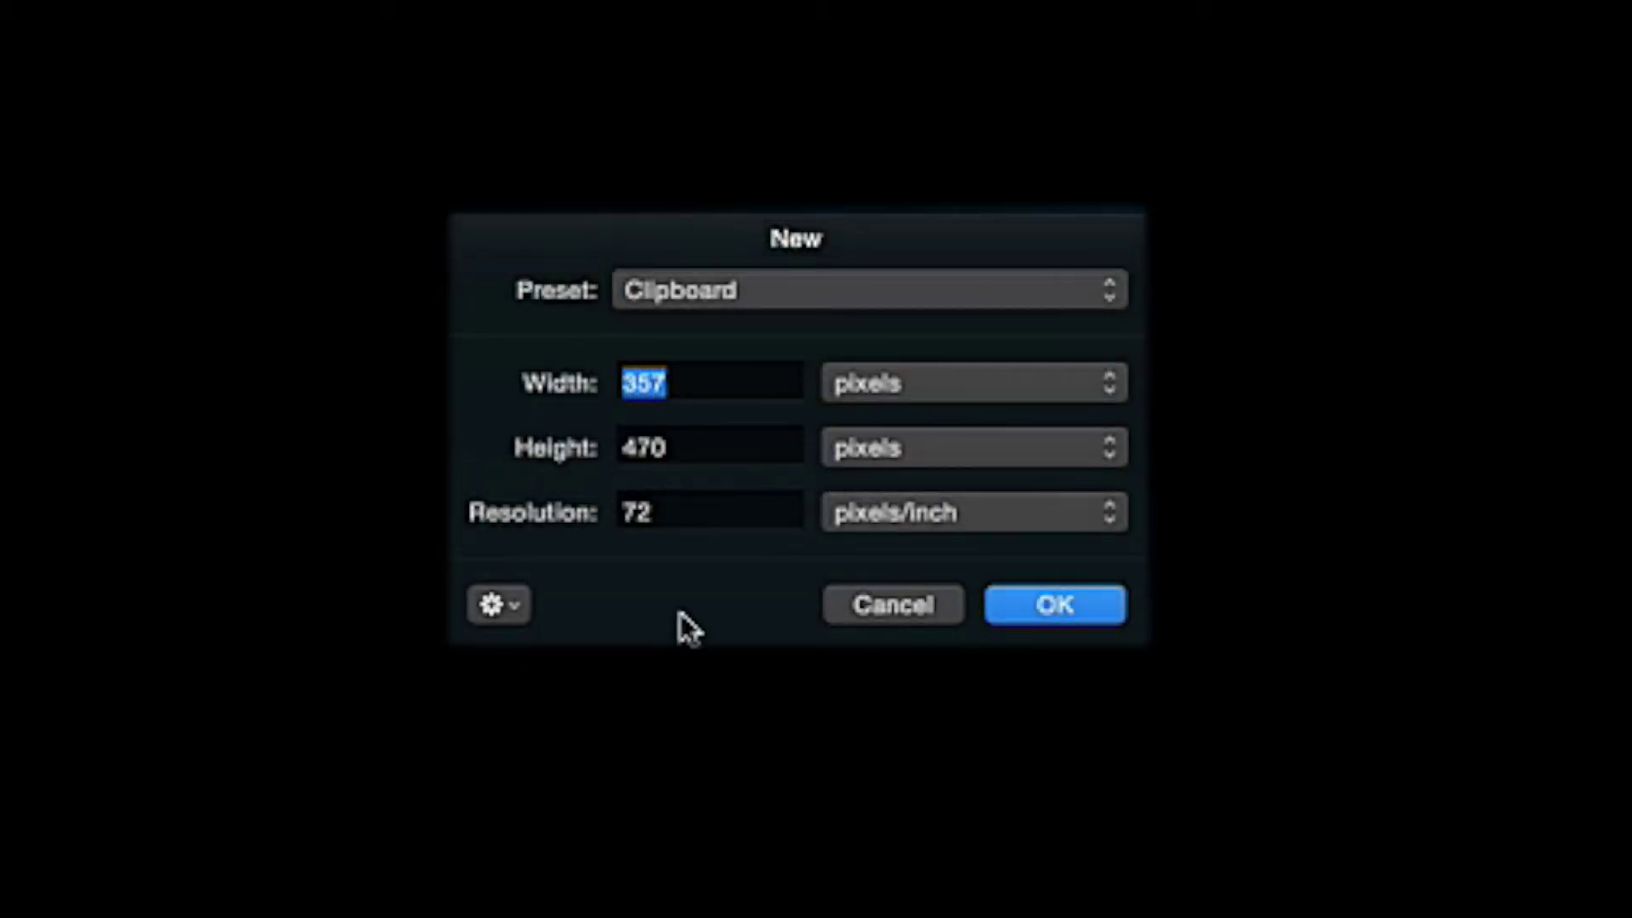
type("1990")
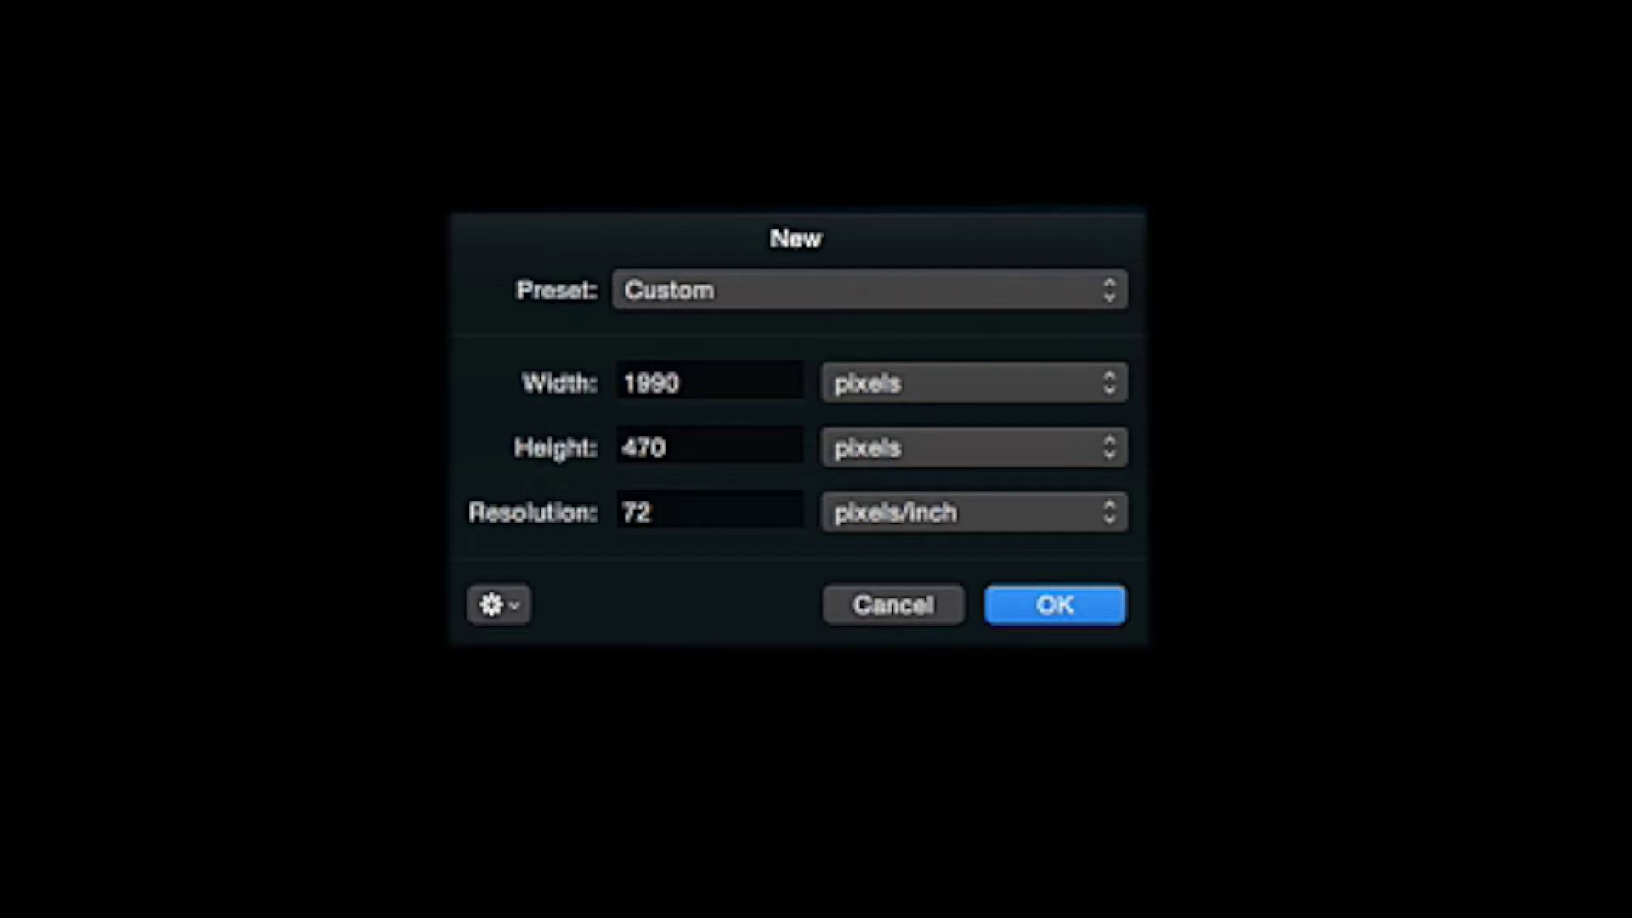
key("BackSpace")
key("BackSpace")
type("00")
left_click_drag(681, 450, 565, 442)
type("1200")
left_click(1029, 610)
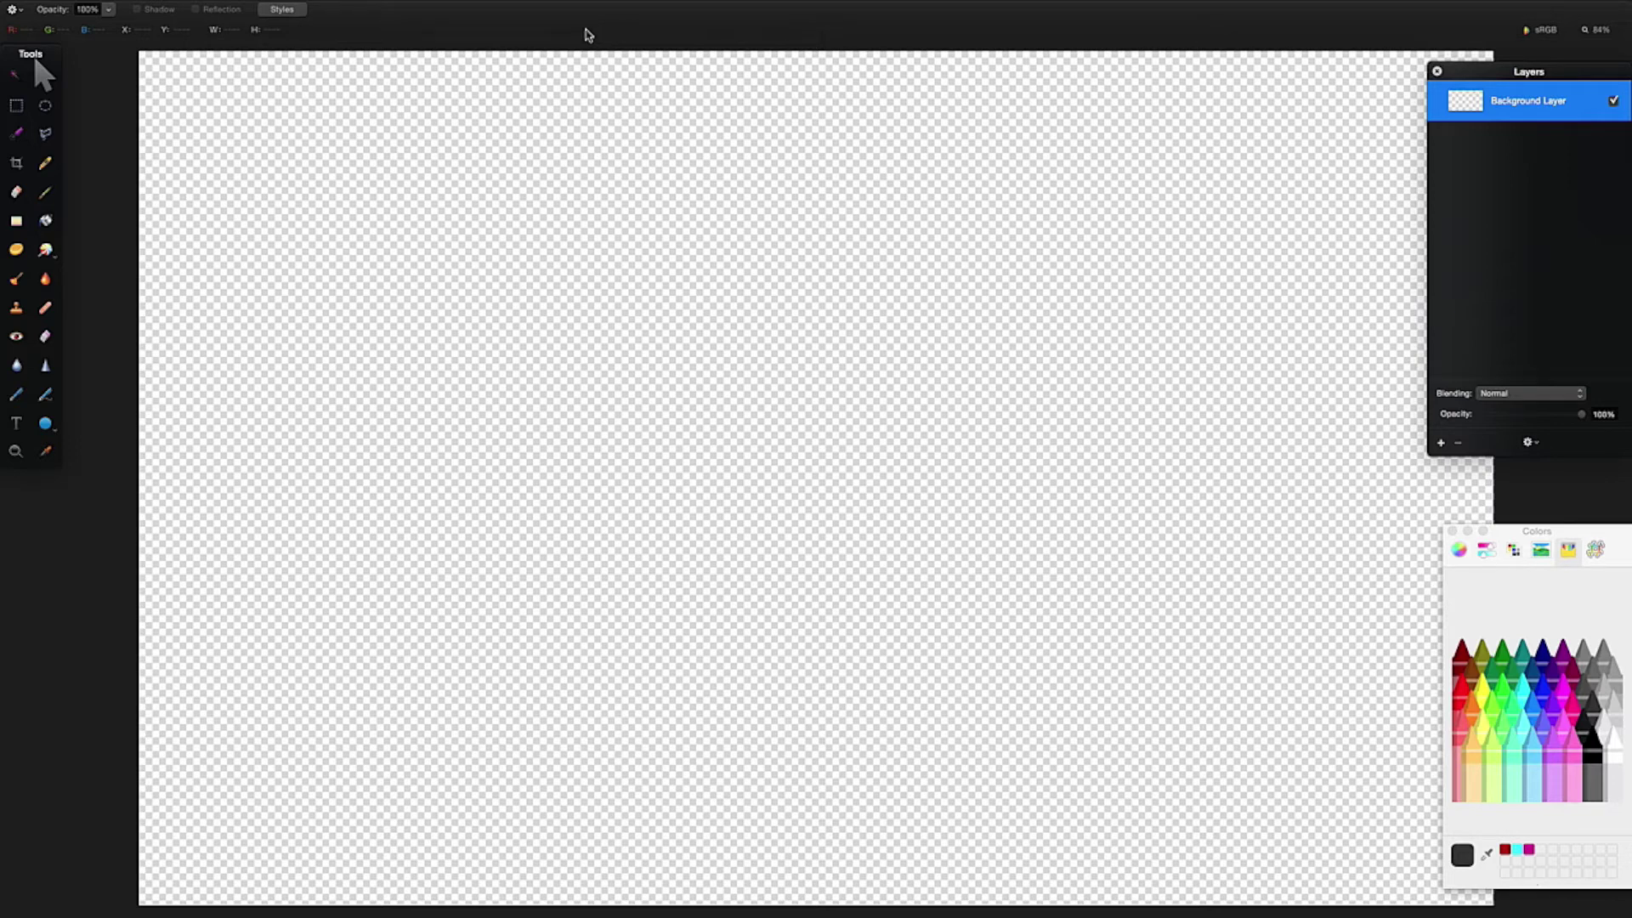
Fill the whole background layer with the black Licorice crayon colour using the Paint Bucket.
key("super+minus")
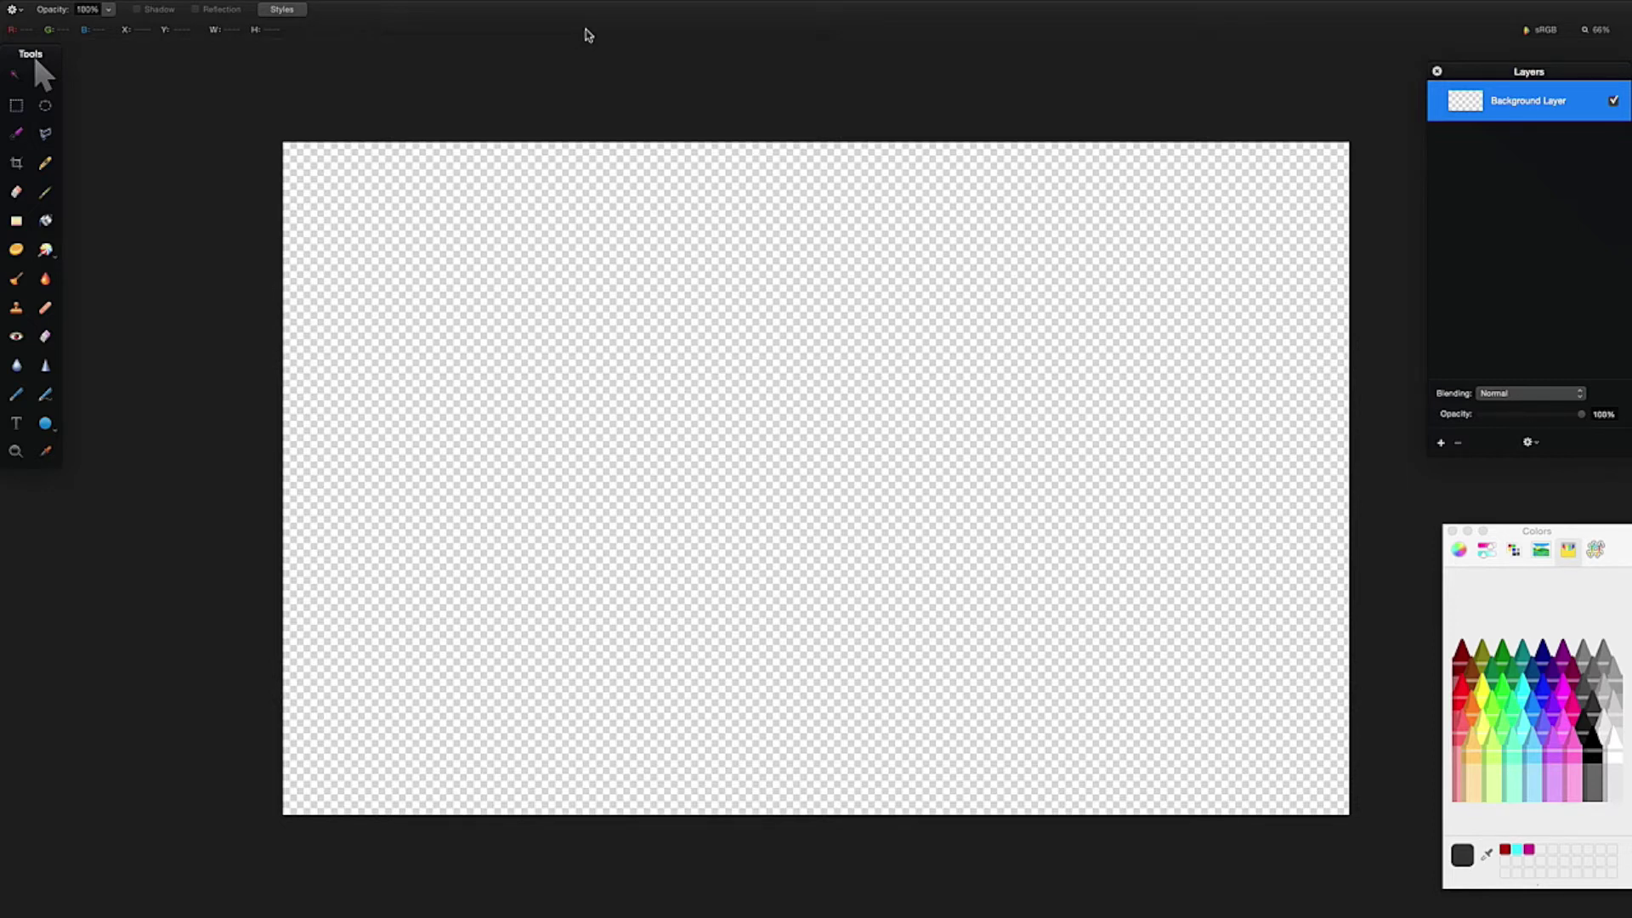
key("super+minus")
key("super+plus")
key("super+plus")
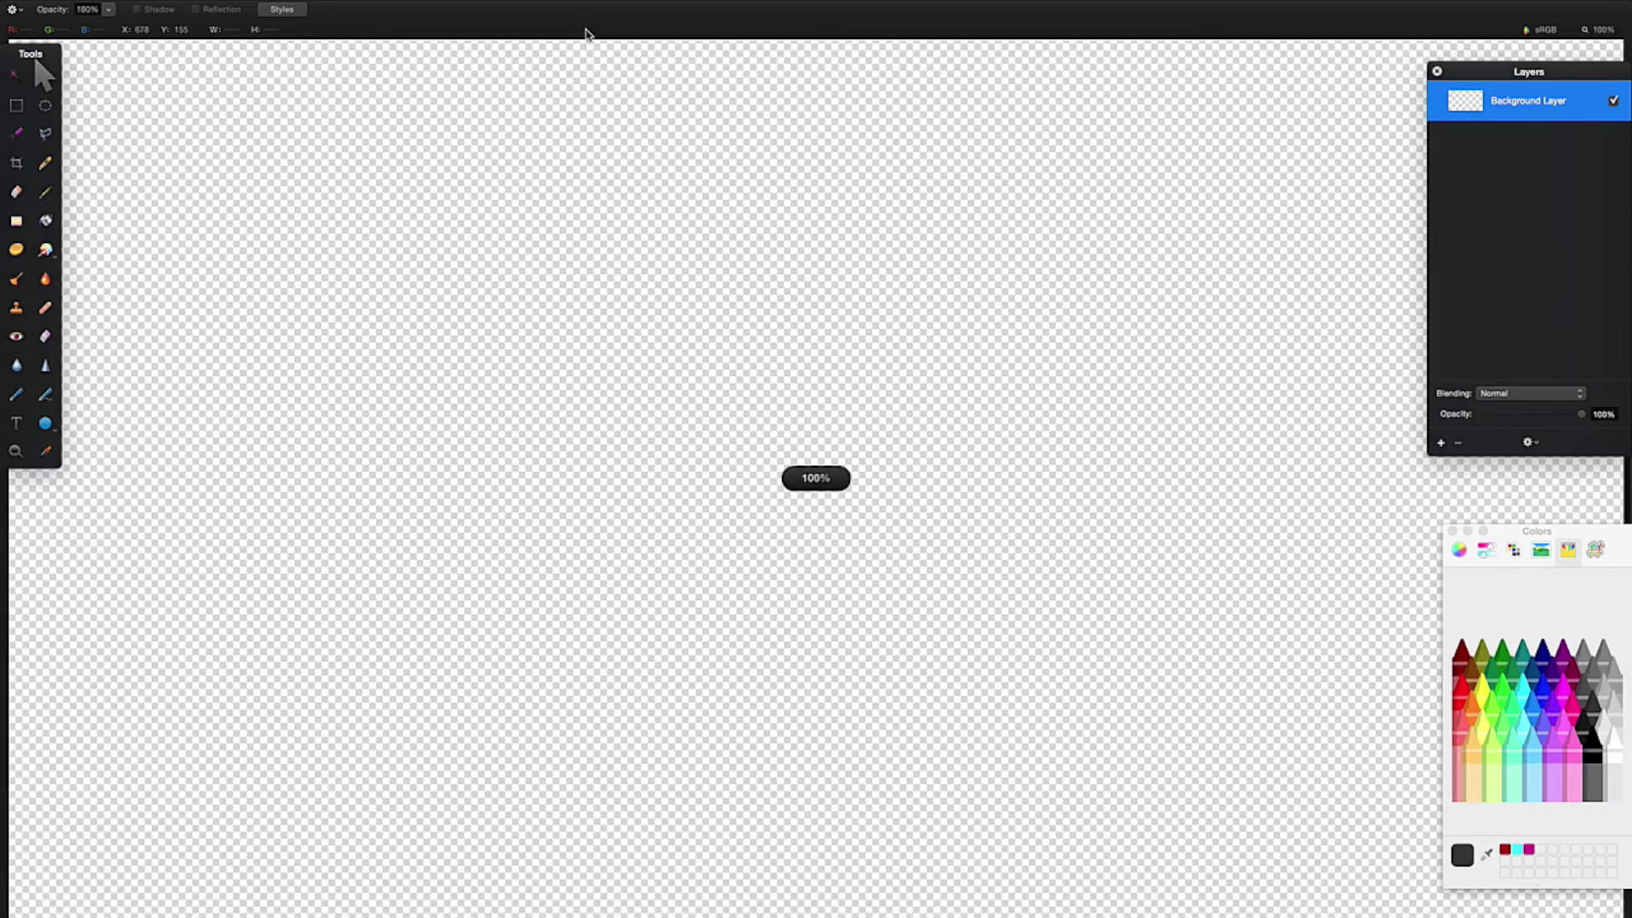
key("super+minus")
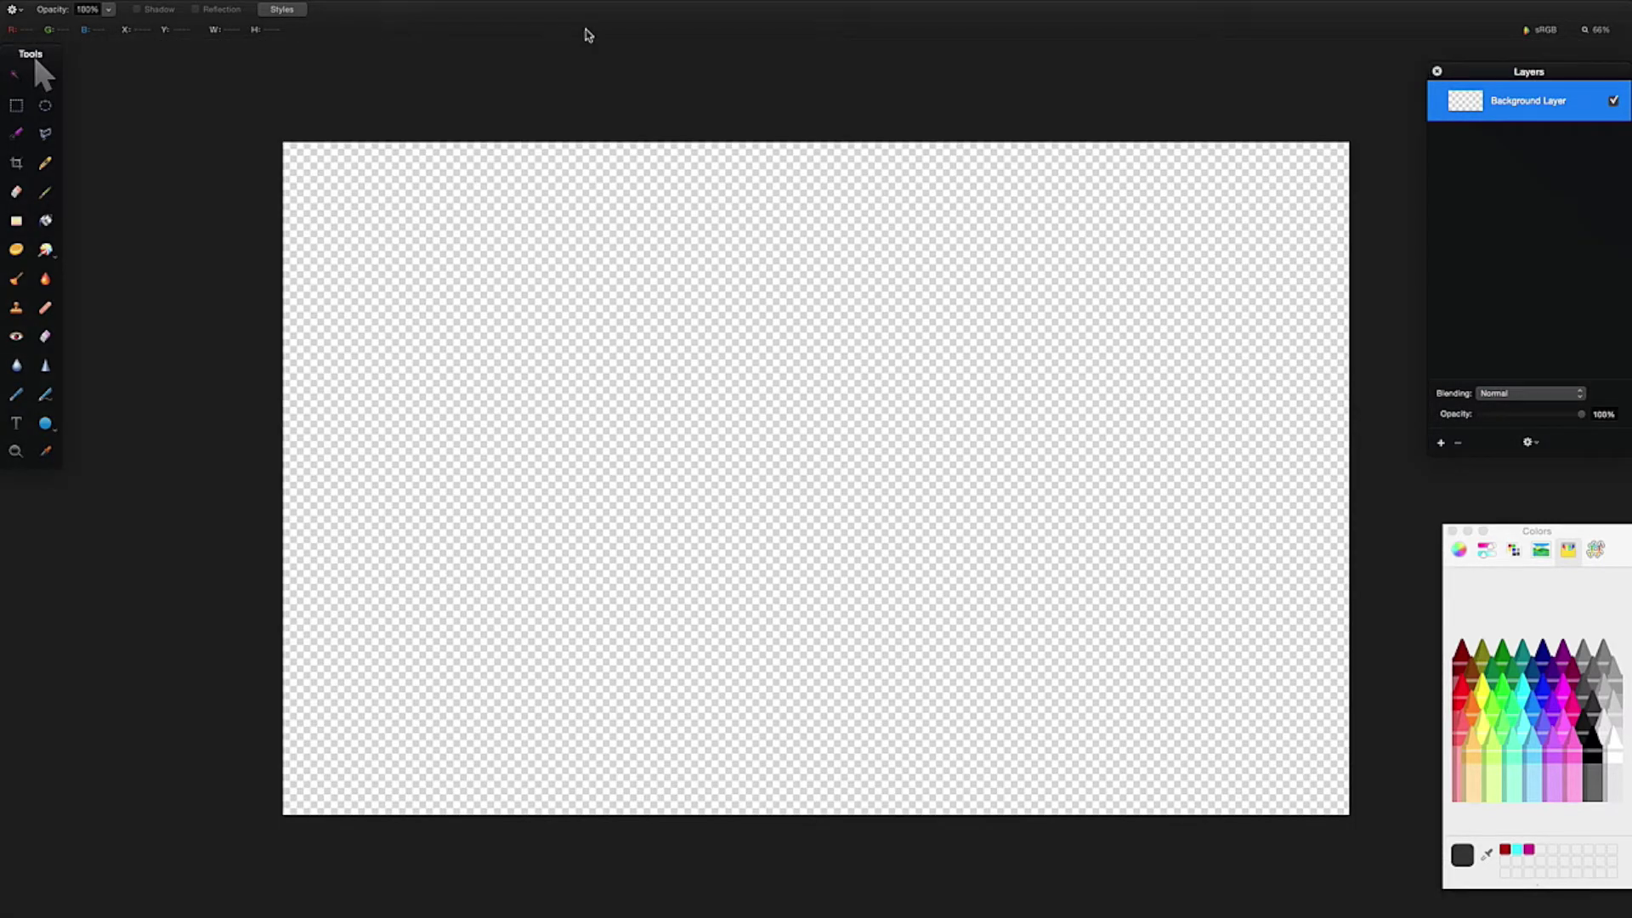
key("alt+super+t")
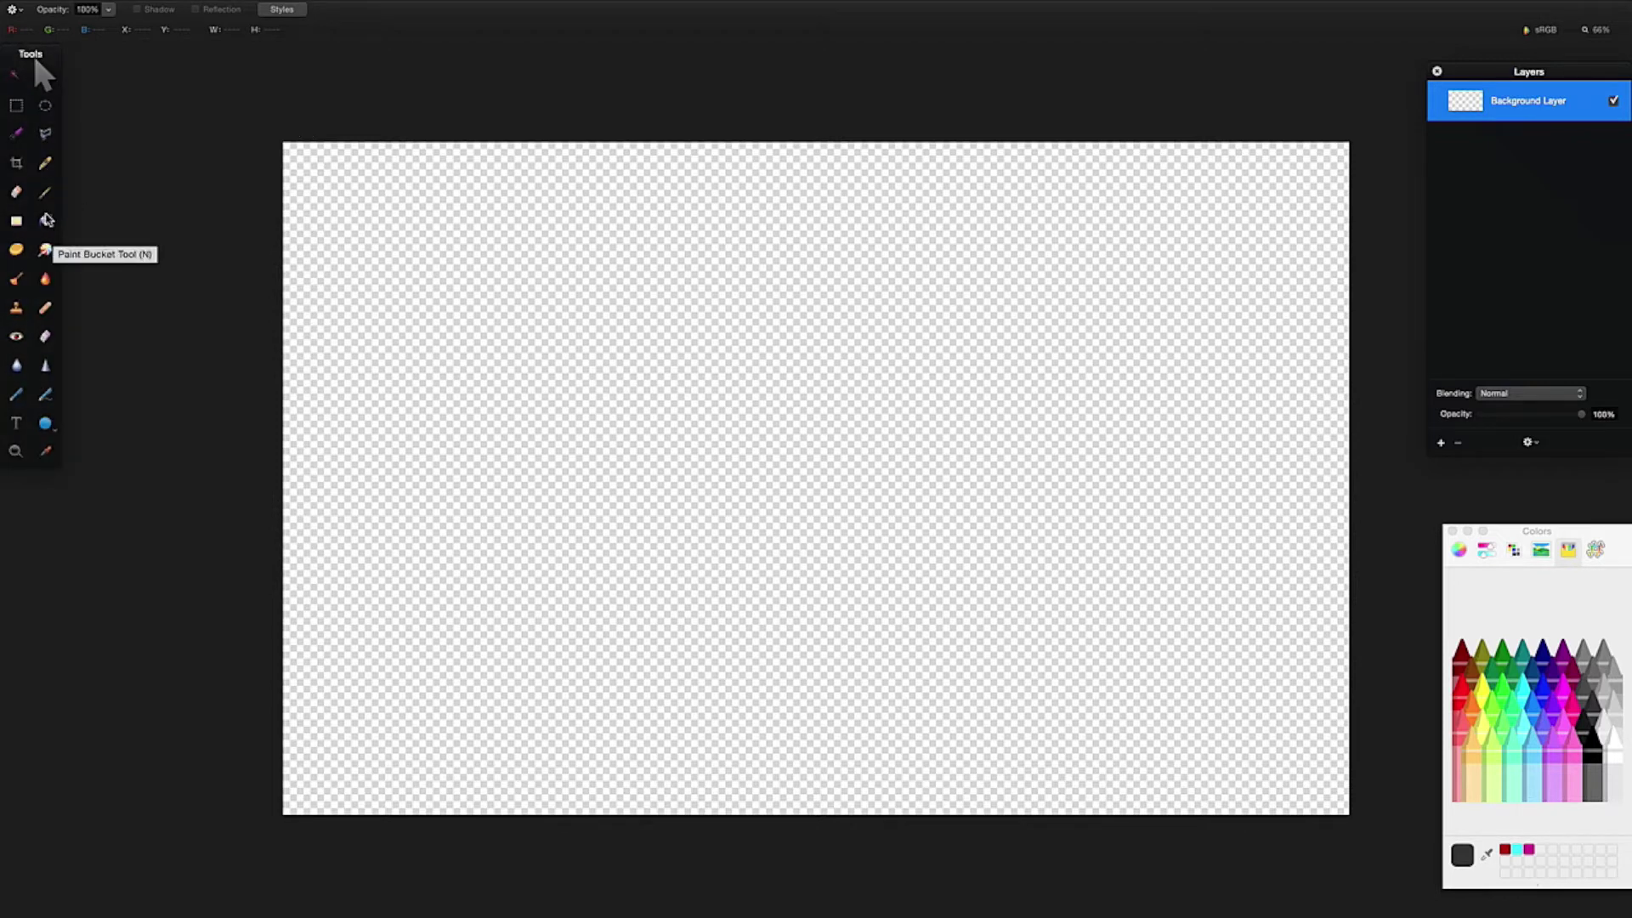
left_click(46, 220)
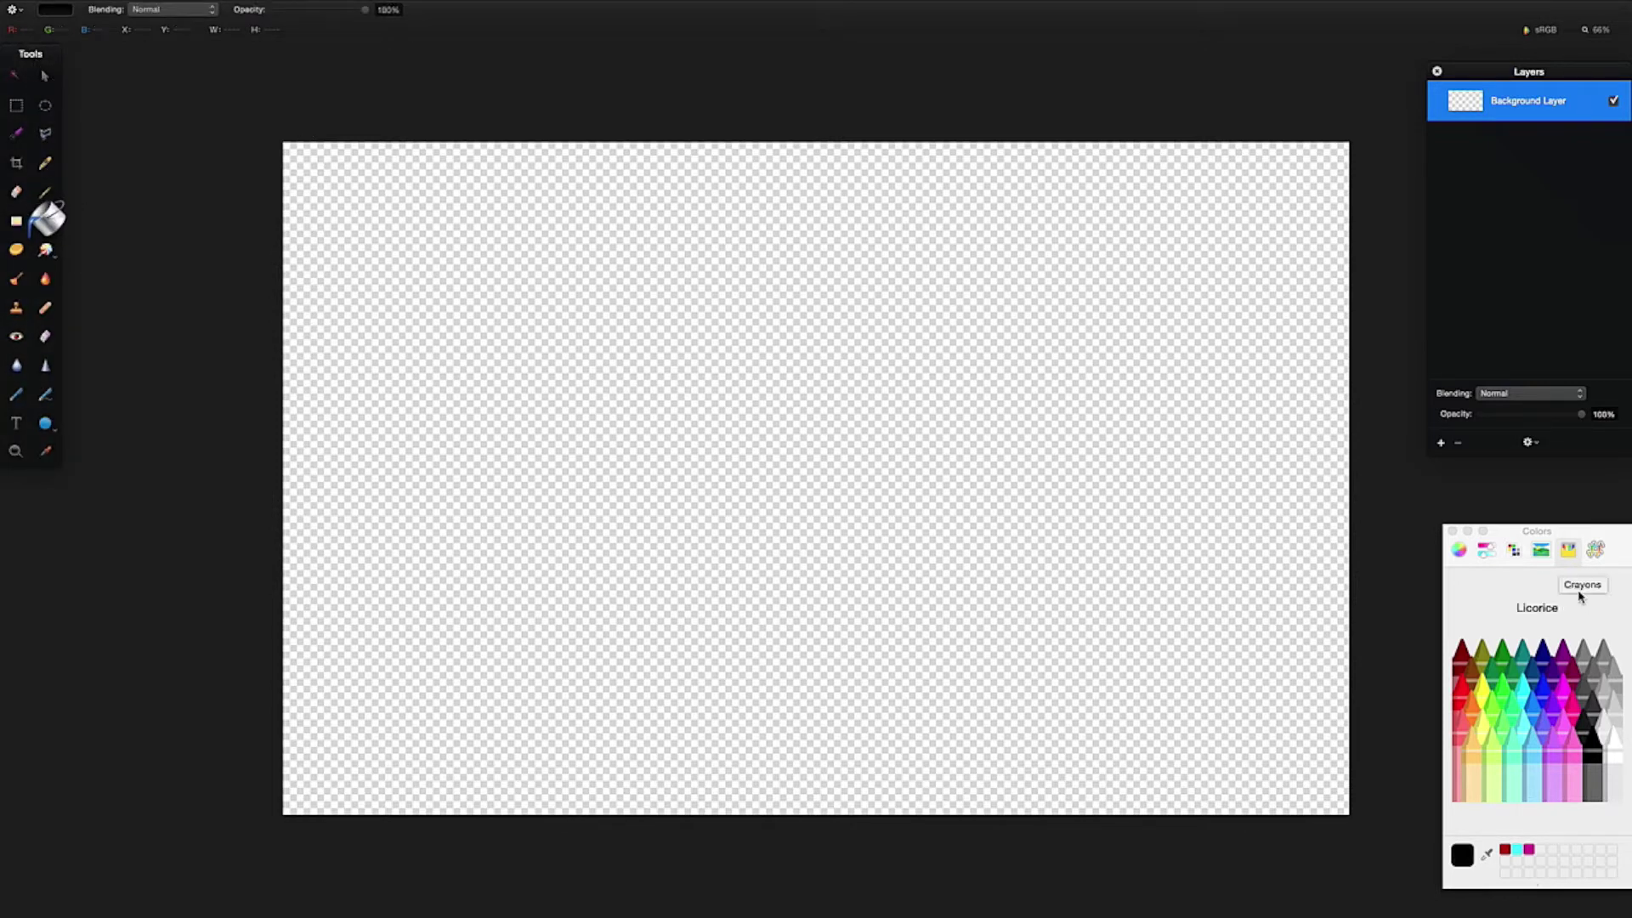
left_click(1555, 537)
left_click(1598, 757)
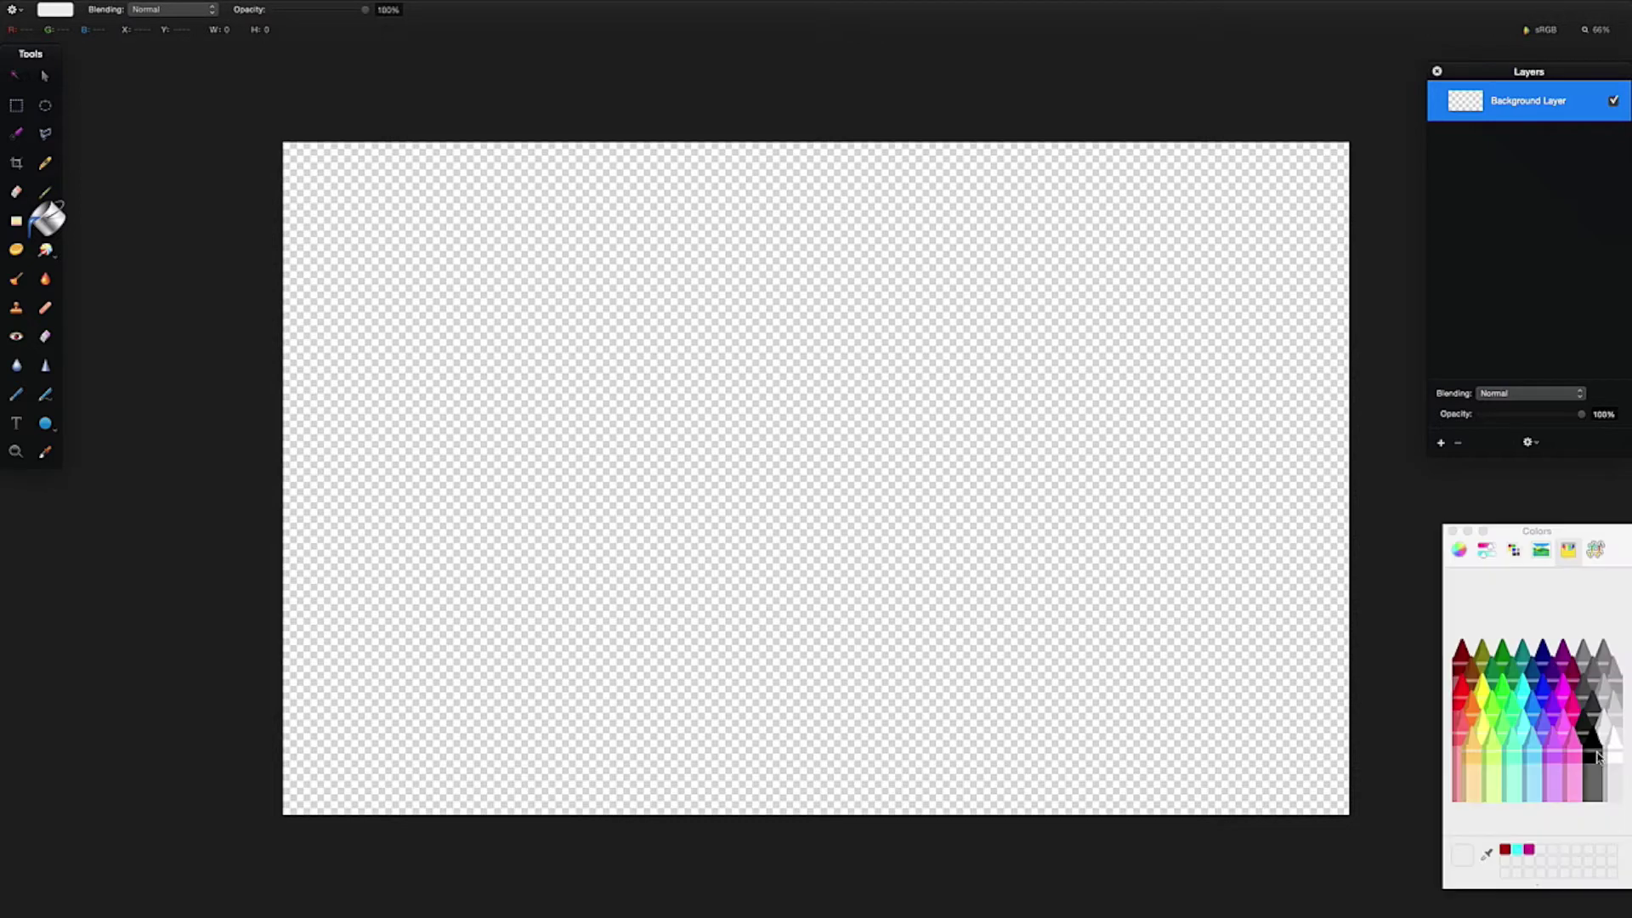
left_click(1554, 538)
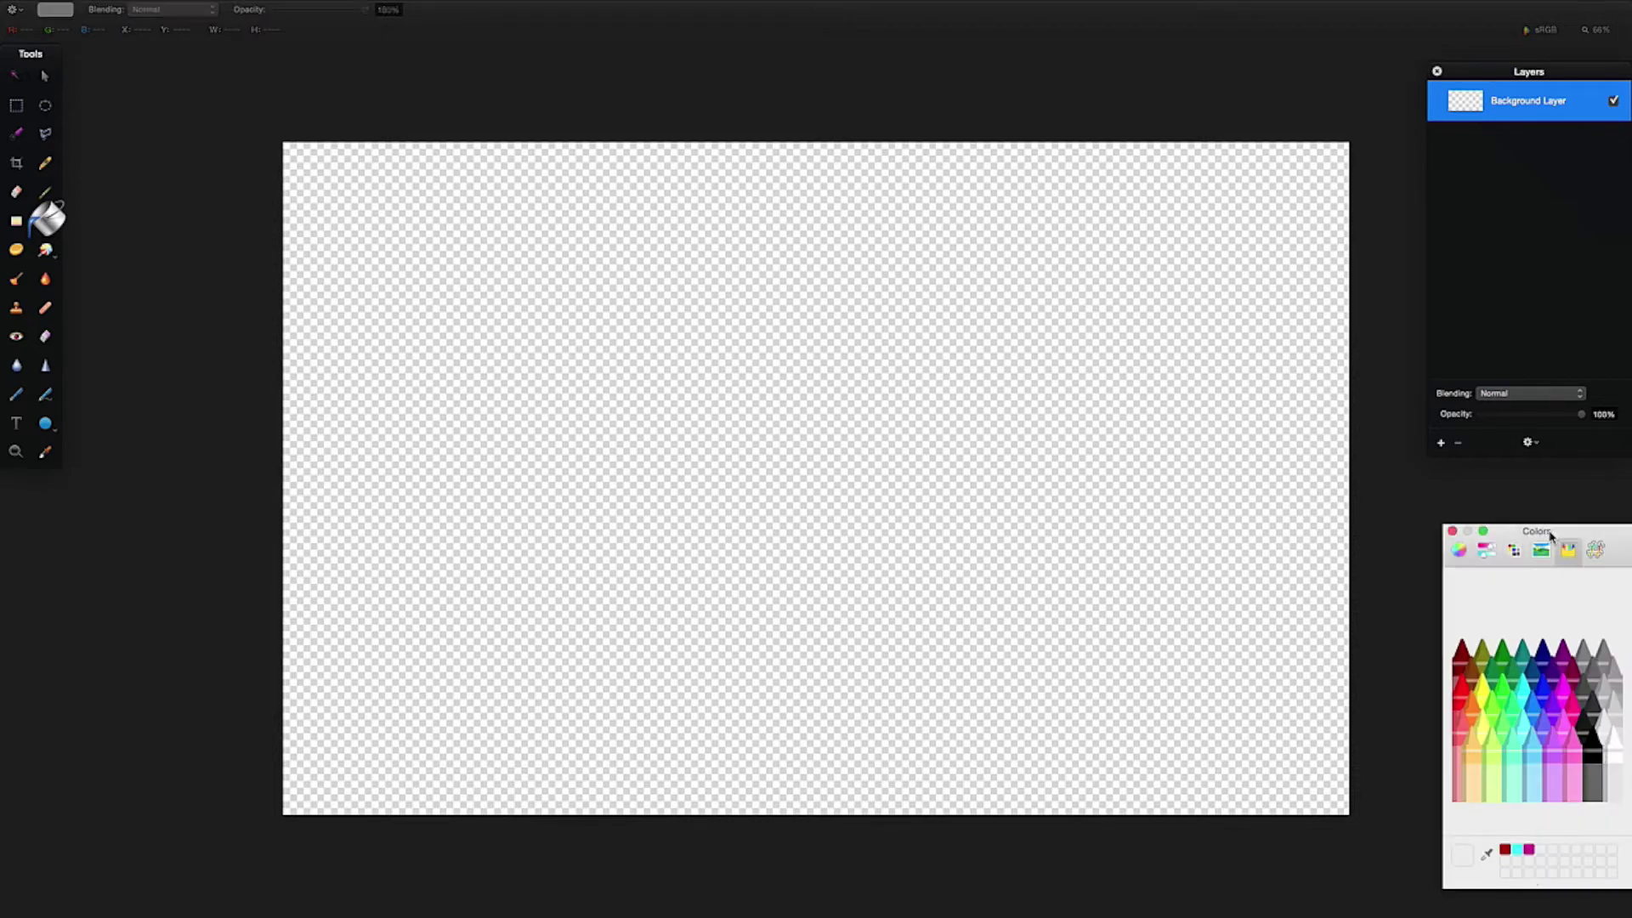
left_click(1597, 751)
left_click(660, 348)
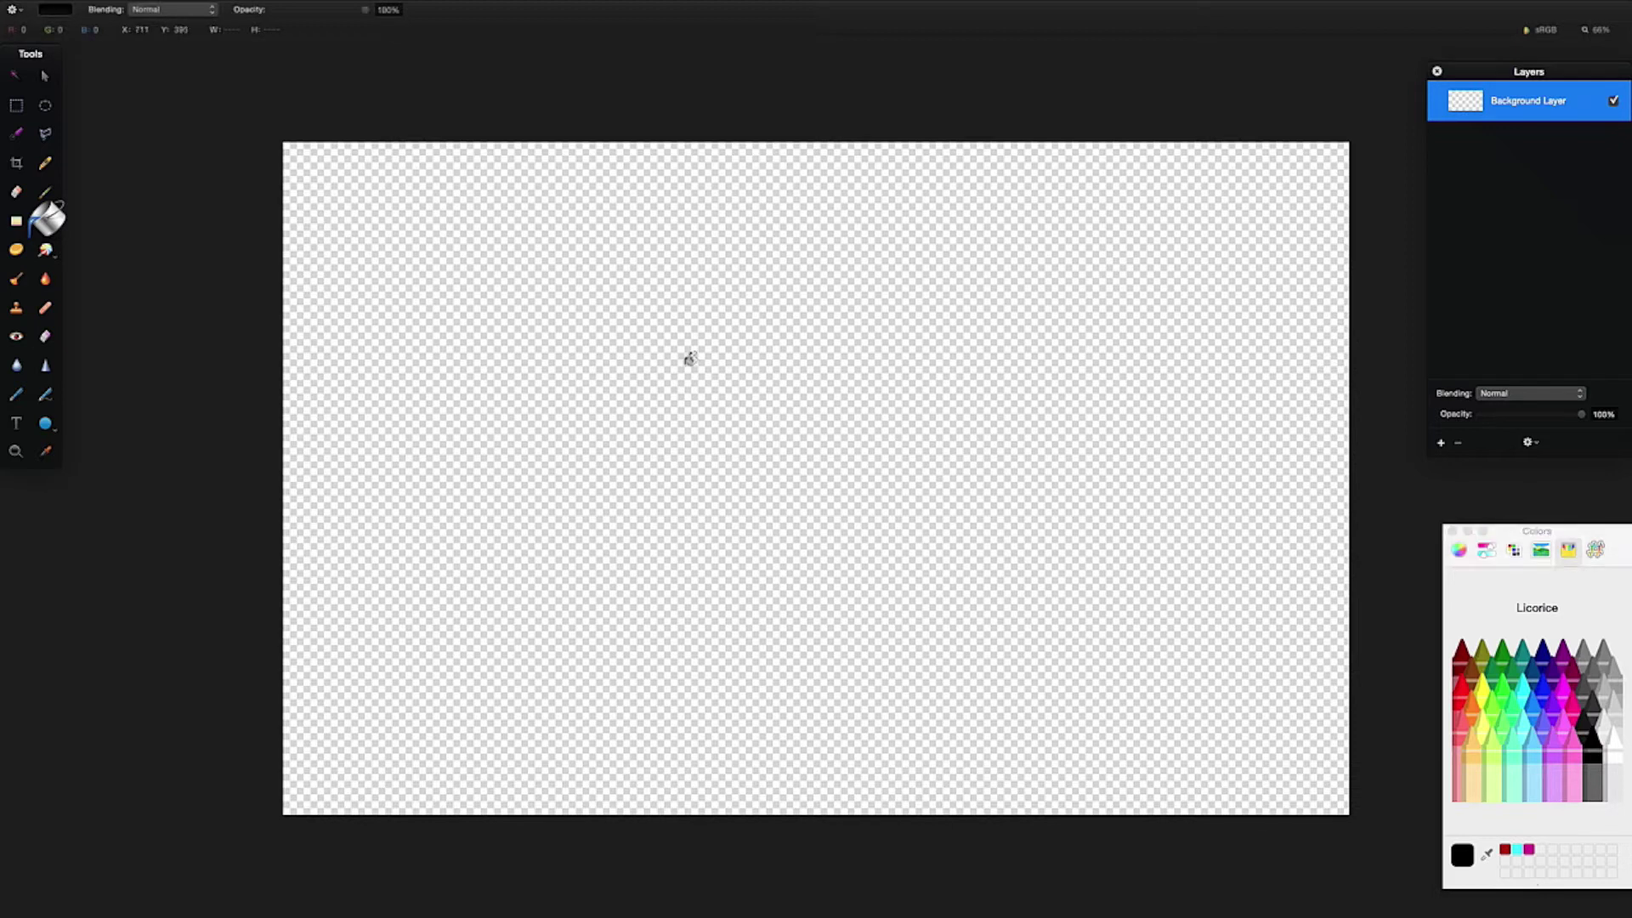
left_click_drag(683, 364, 800, 444)
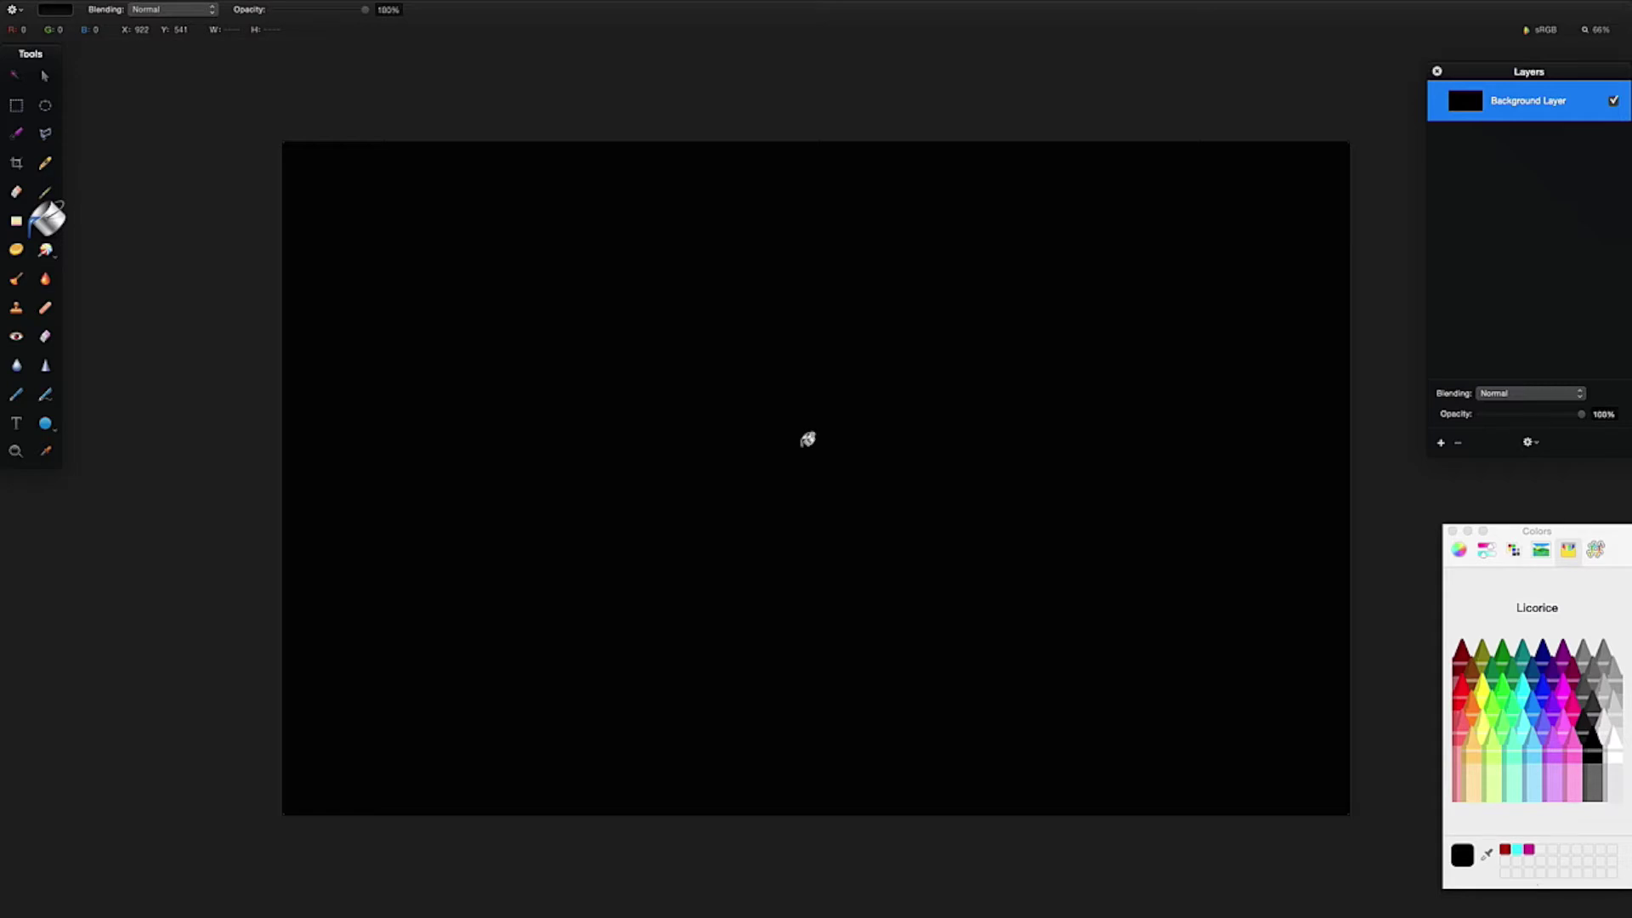
Add a text box of about 675 by 317 px and move it to the horizontal centre of the canvas.
left_click(16, 422)
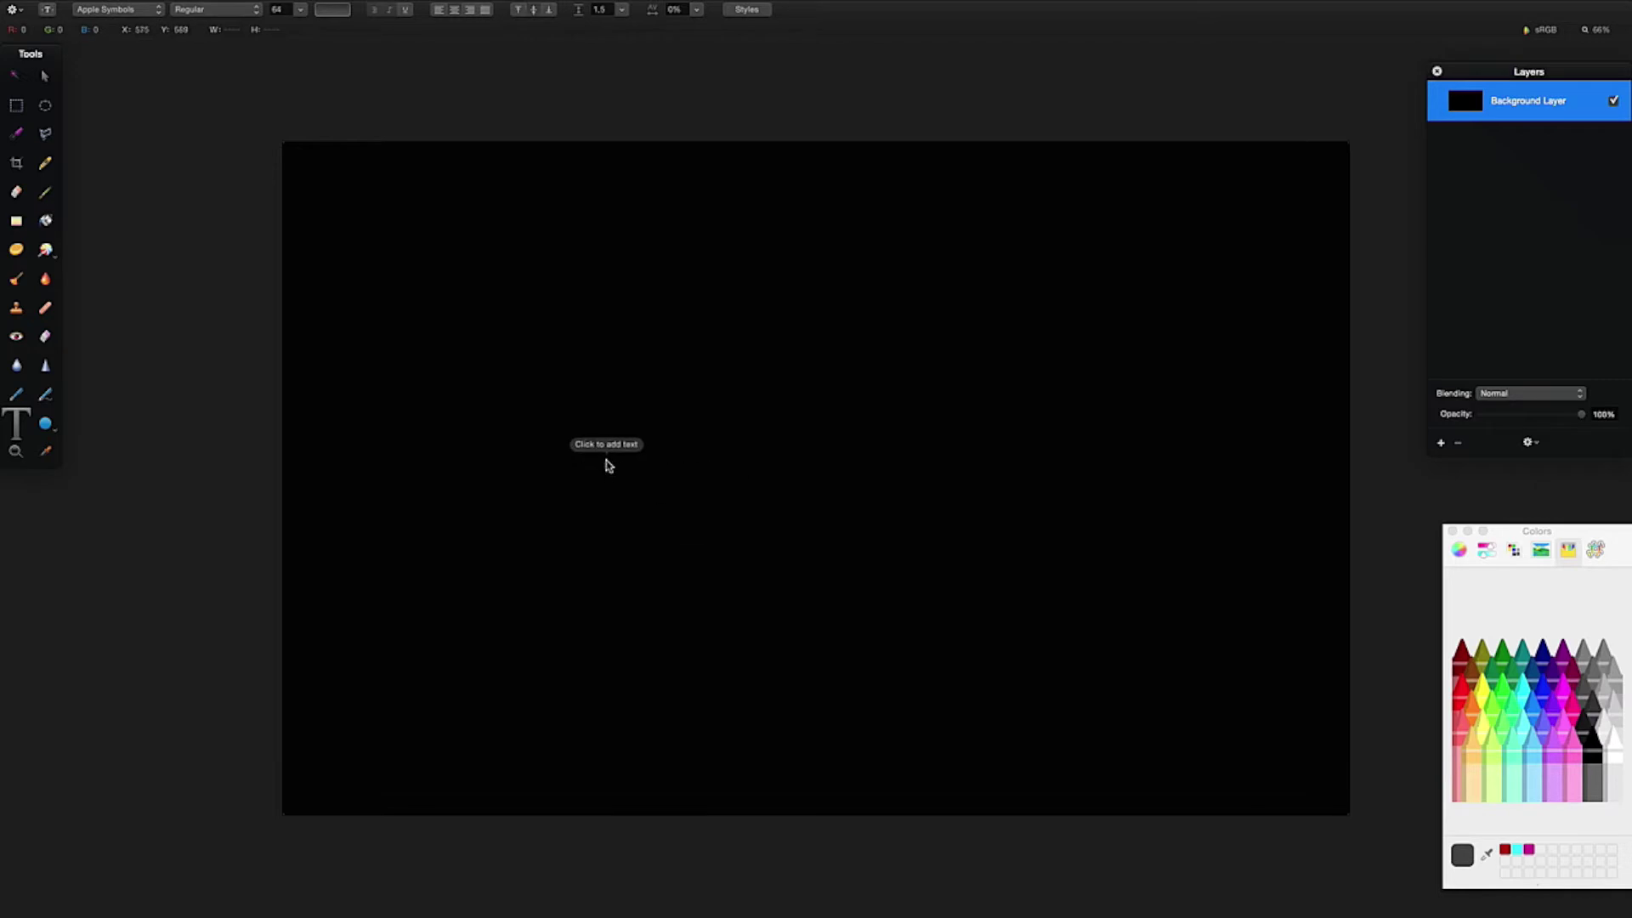
left_click_drag(606, 433, 984, 608)
double_click(819, 524)
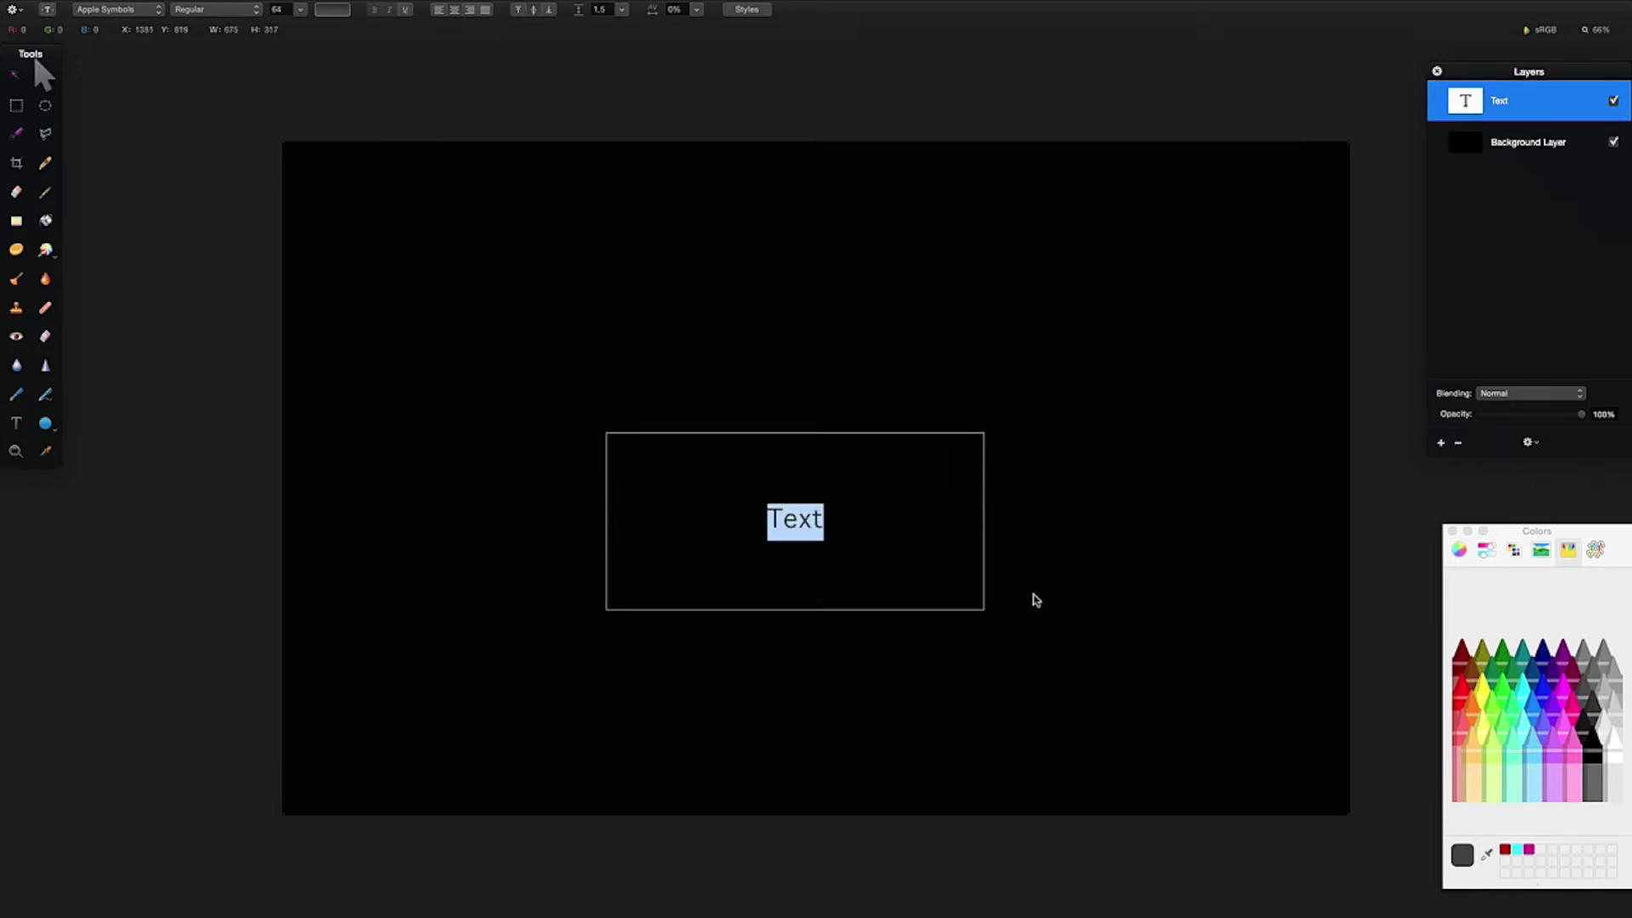
key("Escape")
mouse_move(794, 521)
left_mouse_down()
mouse_move(856, 518)
mouse_move(814, 516)
left_mouse_up()
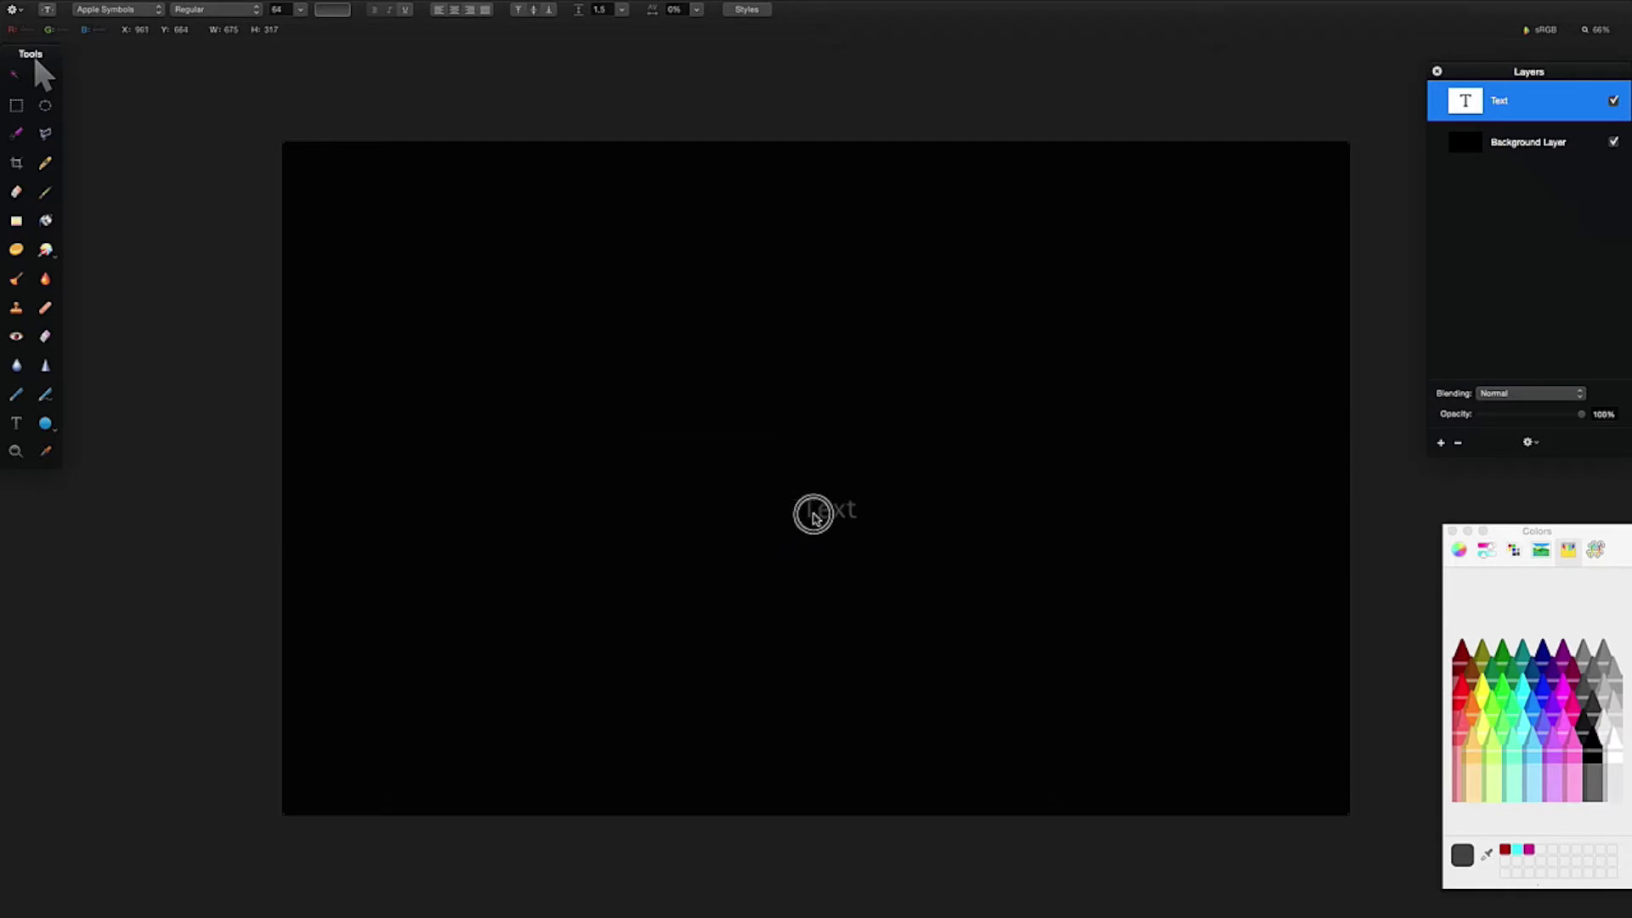
double_click(813, 516)
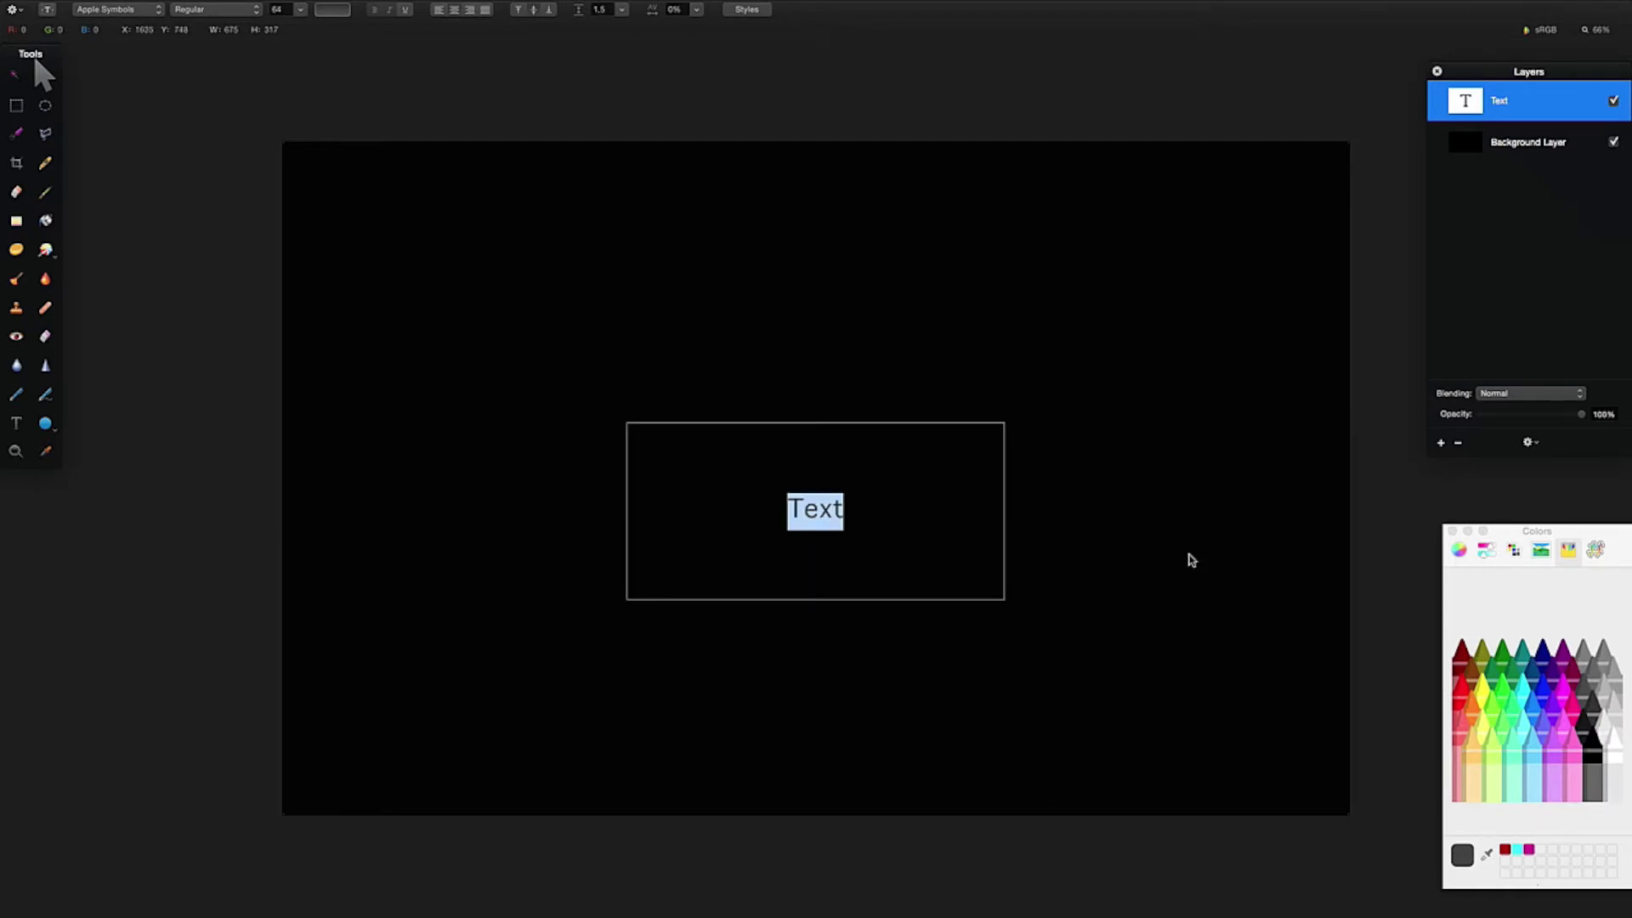
key("Escape")
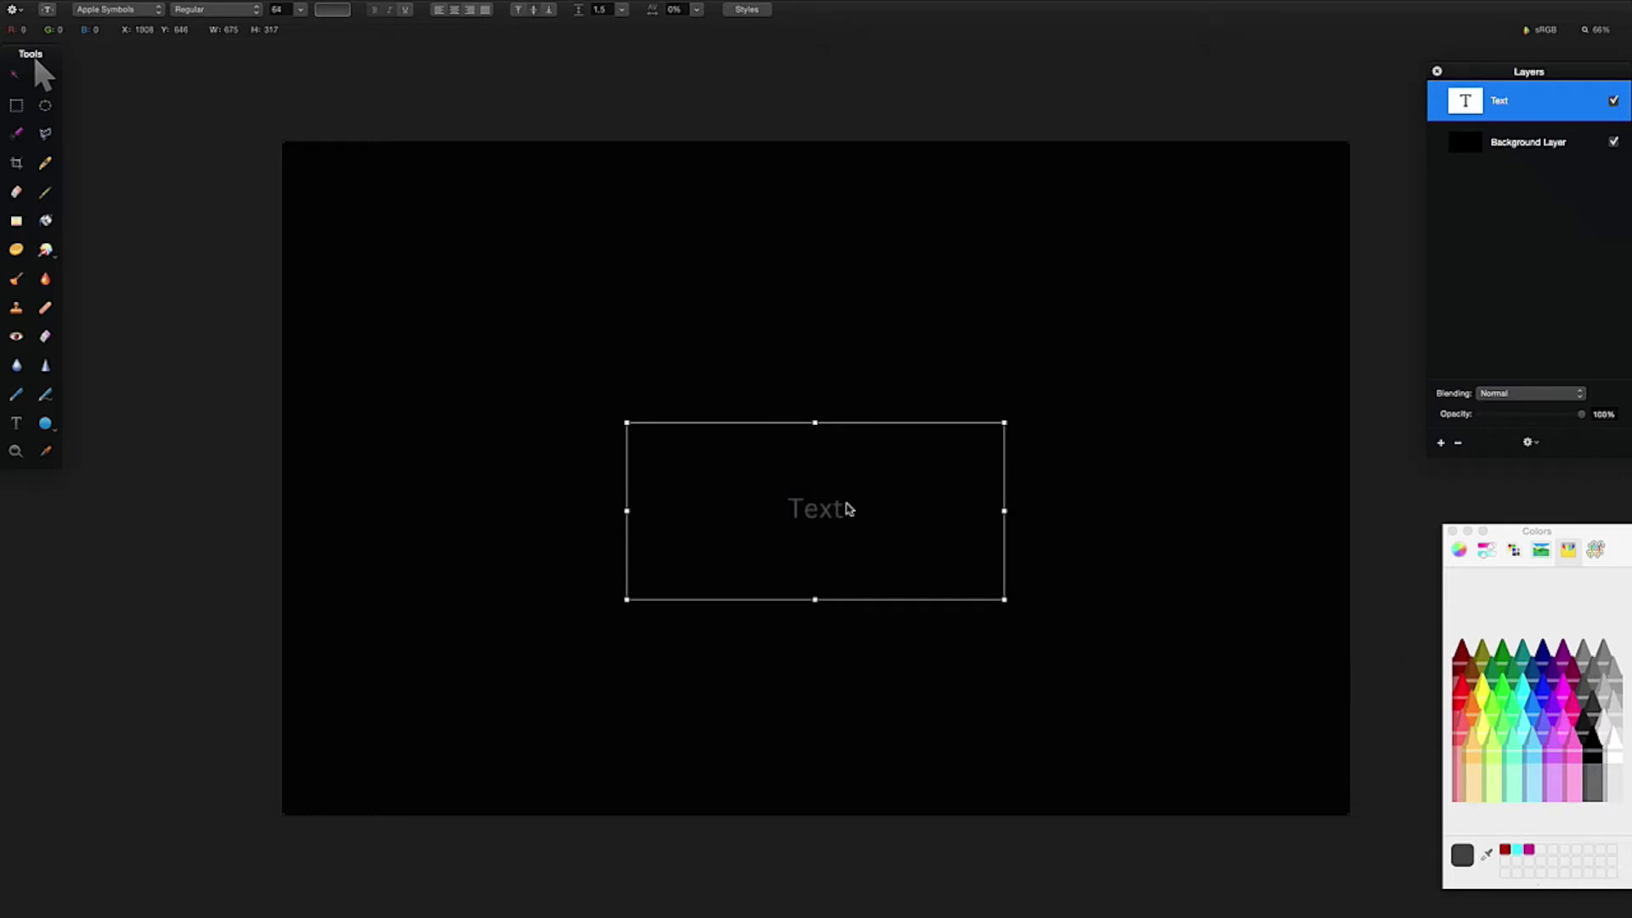
Colour the placeholder text dark grey and replace it with the Apple logo symbol.
double_click(802, 502)
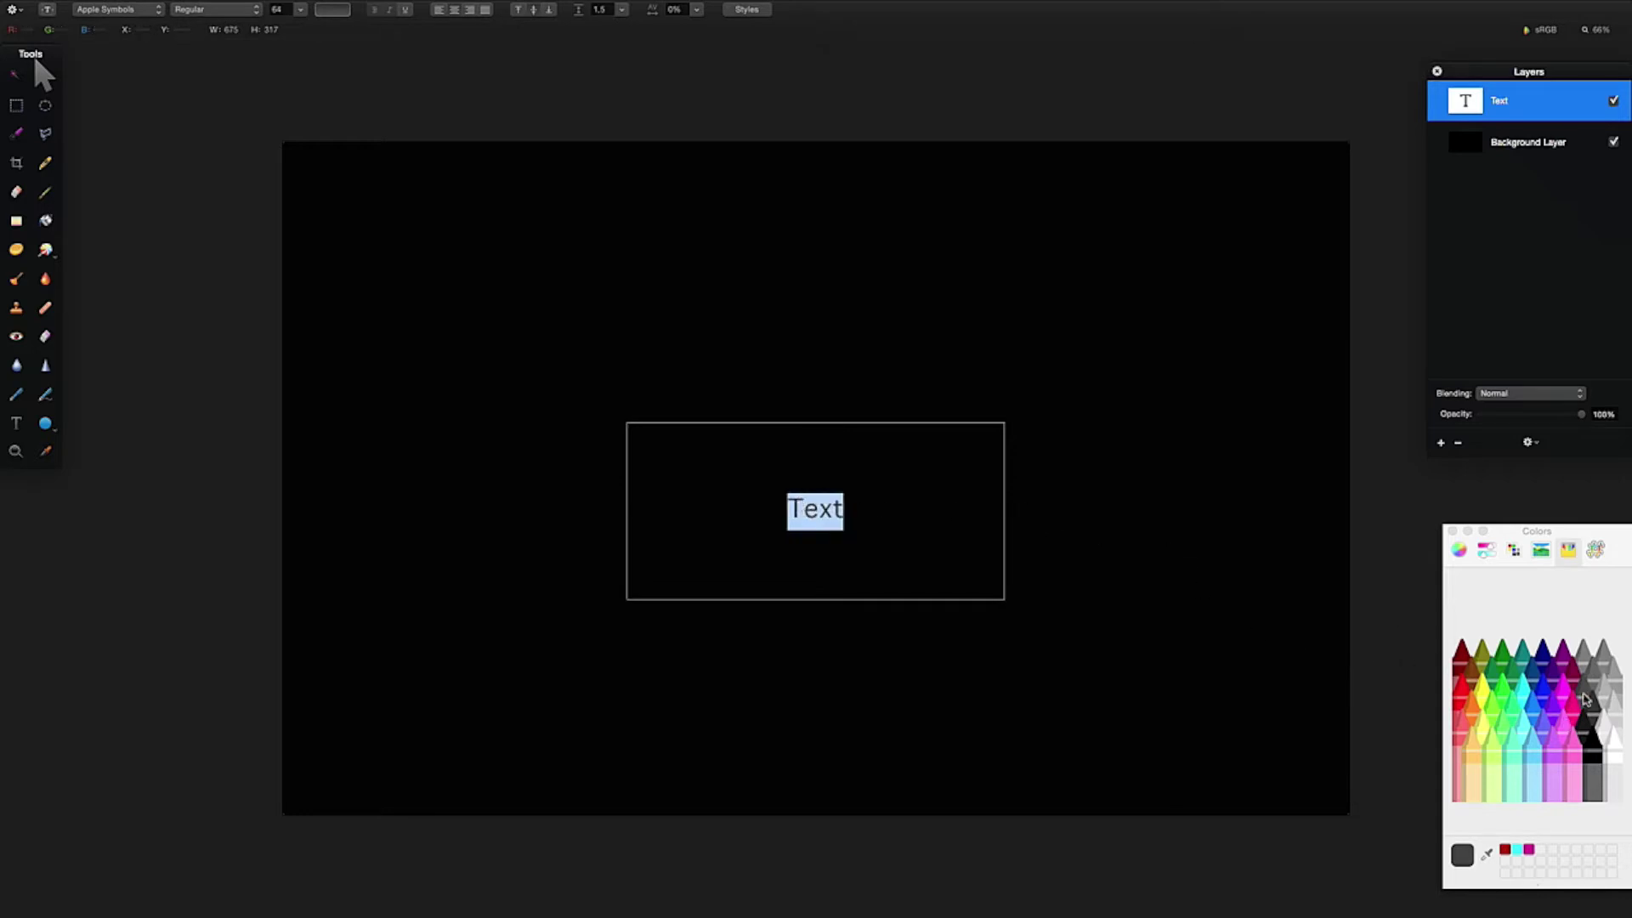
left_click(1581, 701)
key("Escape")
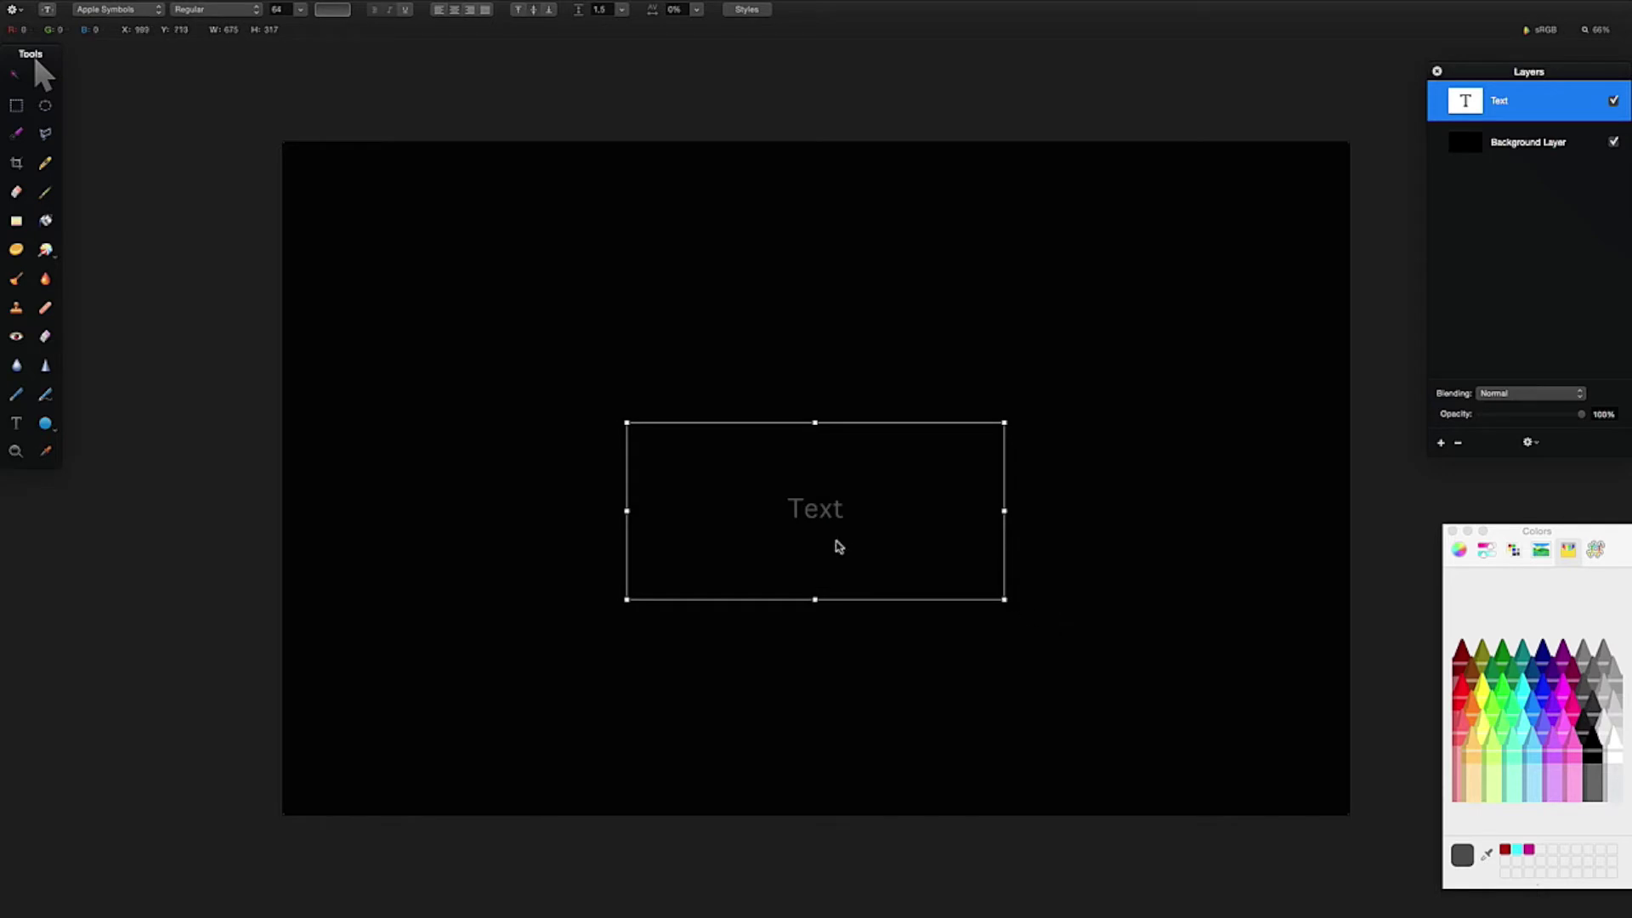
double_click(818, 510)
left_click(856, 527)
double_click(857, 527)
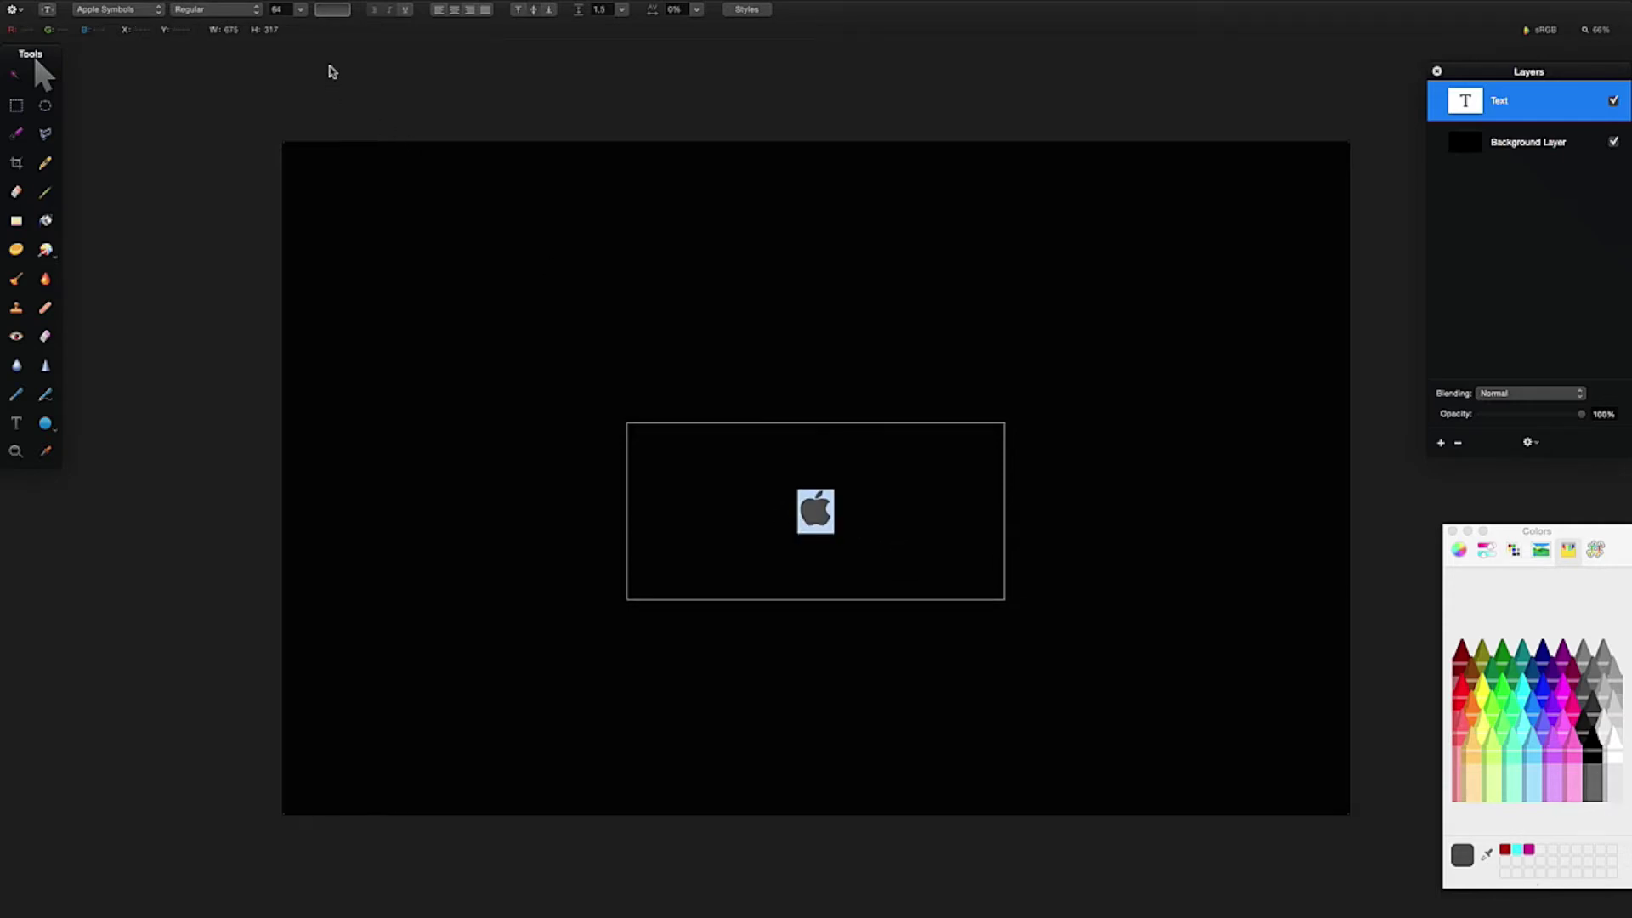
Set the Apple logo's font size to 96.
left_click(300, 9)
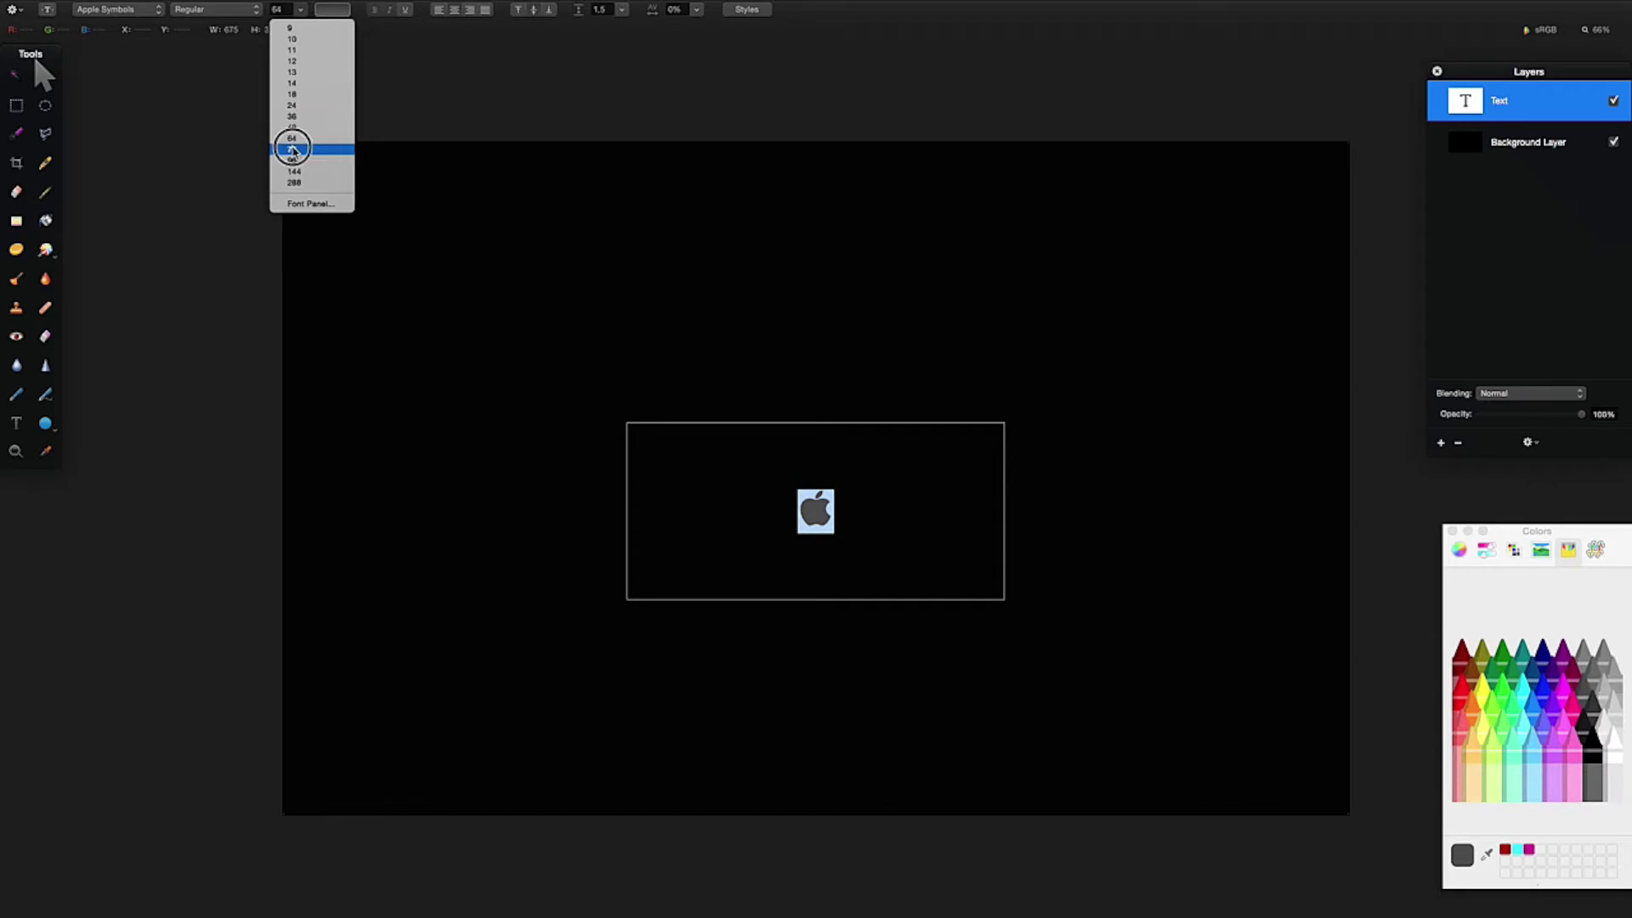
left_click(292, 149)
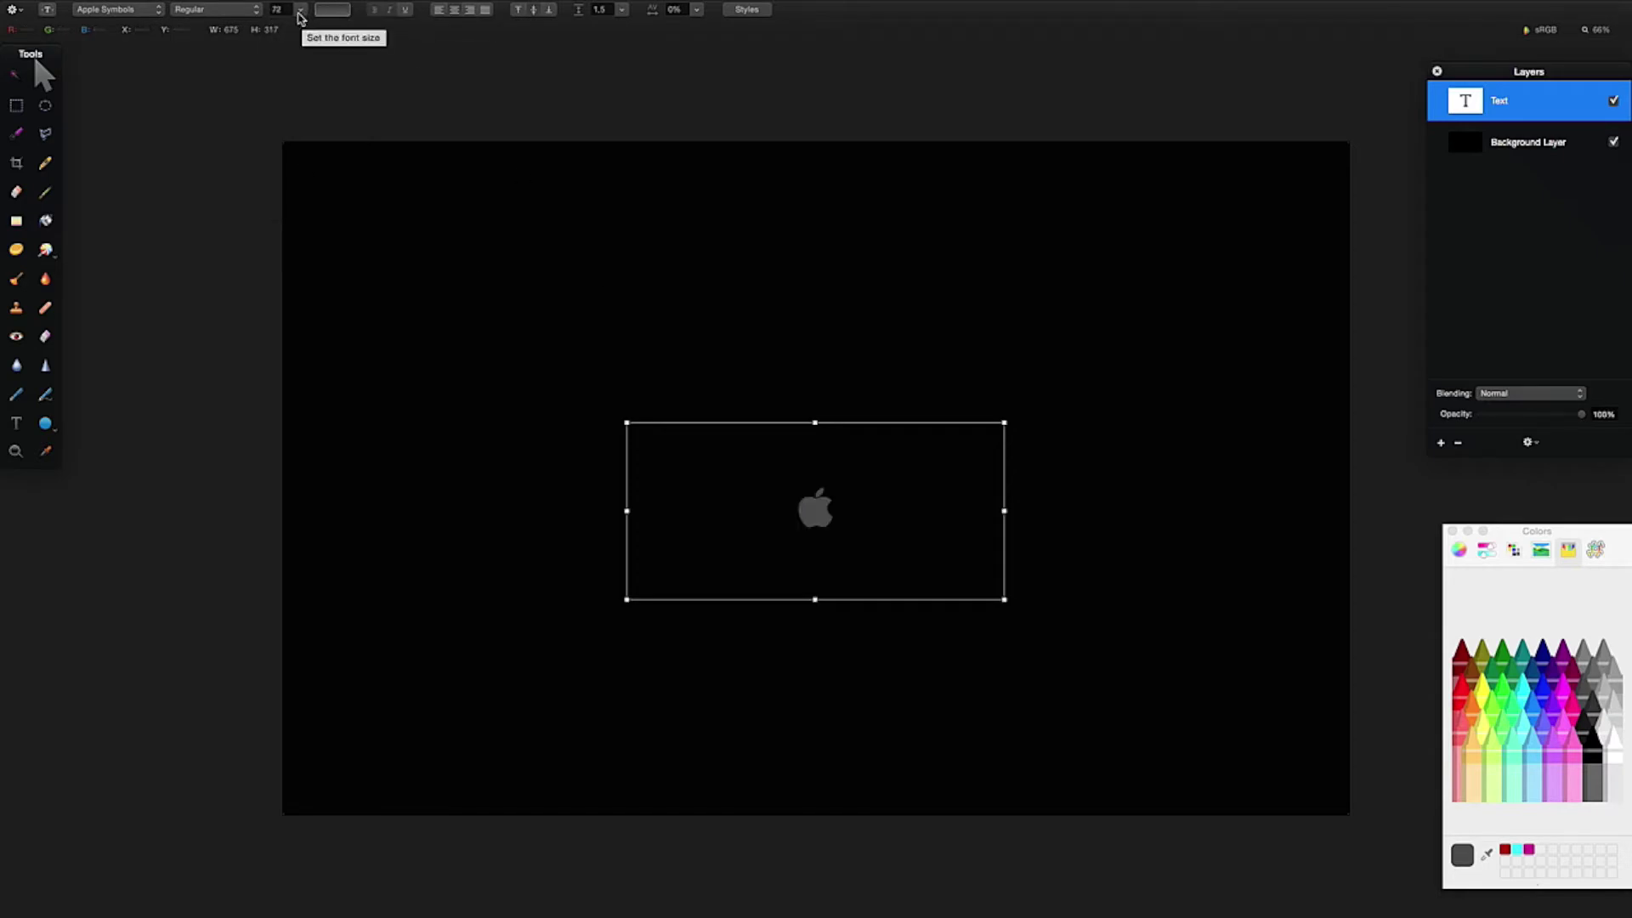
left_click(300, 9)
left_click(295, 160)
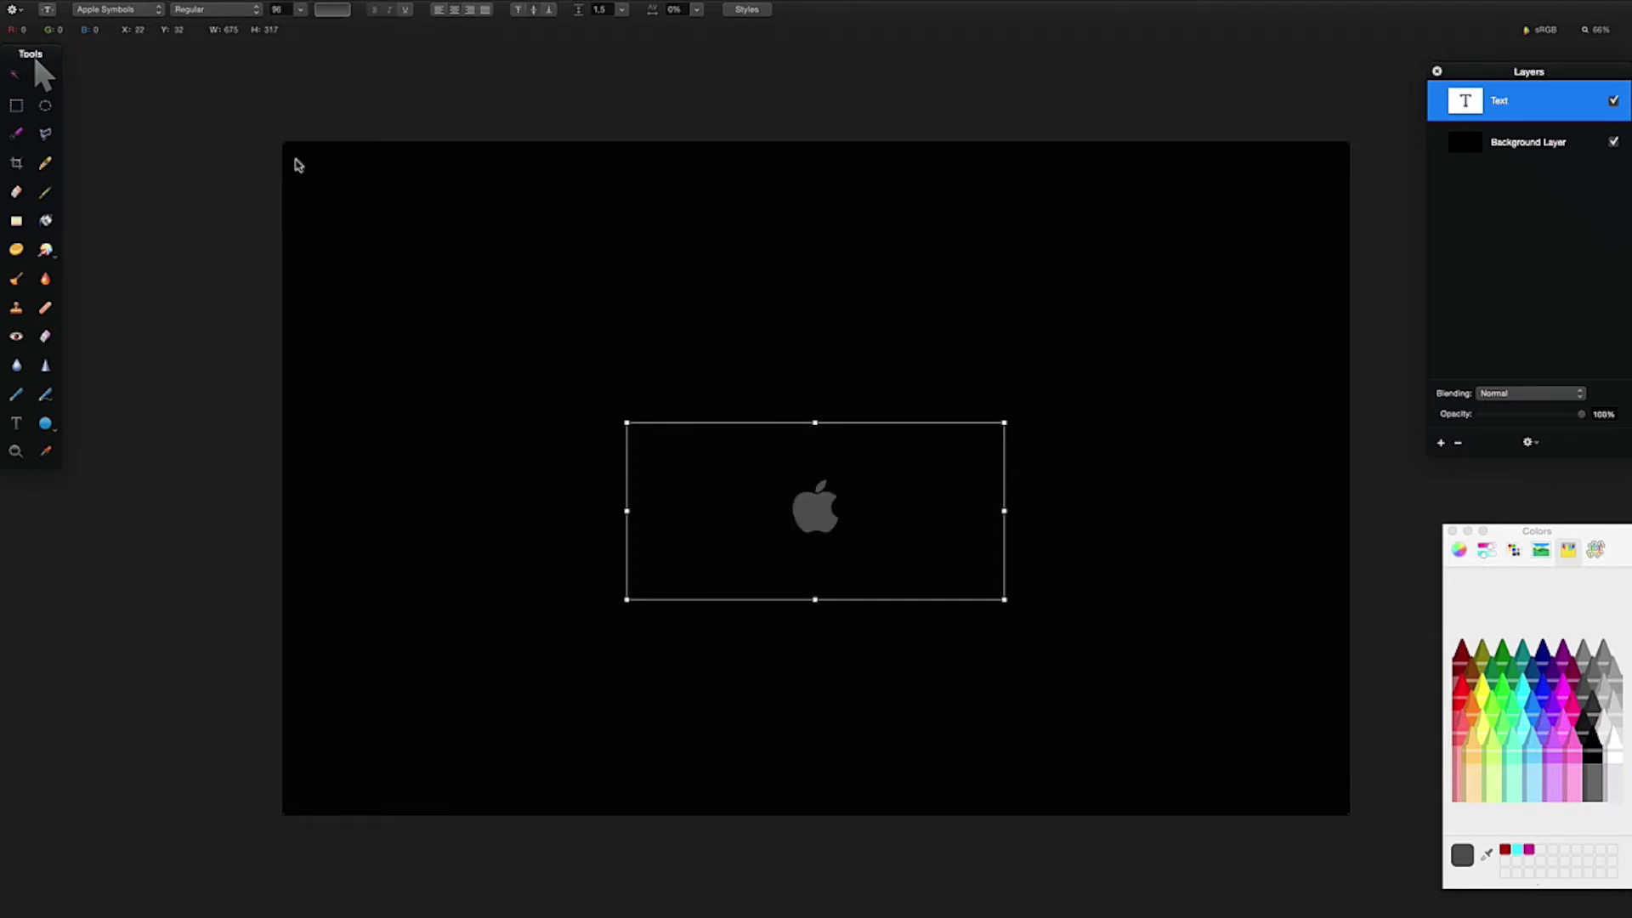
Move the Apple logo's text box up to the centre of the black canvas.
left_click(822, 523)
double_click(811, 511)
key("Escape")
left_click_drag(814, 512, 812, 479)
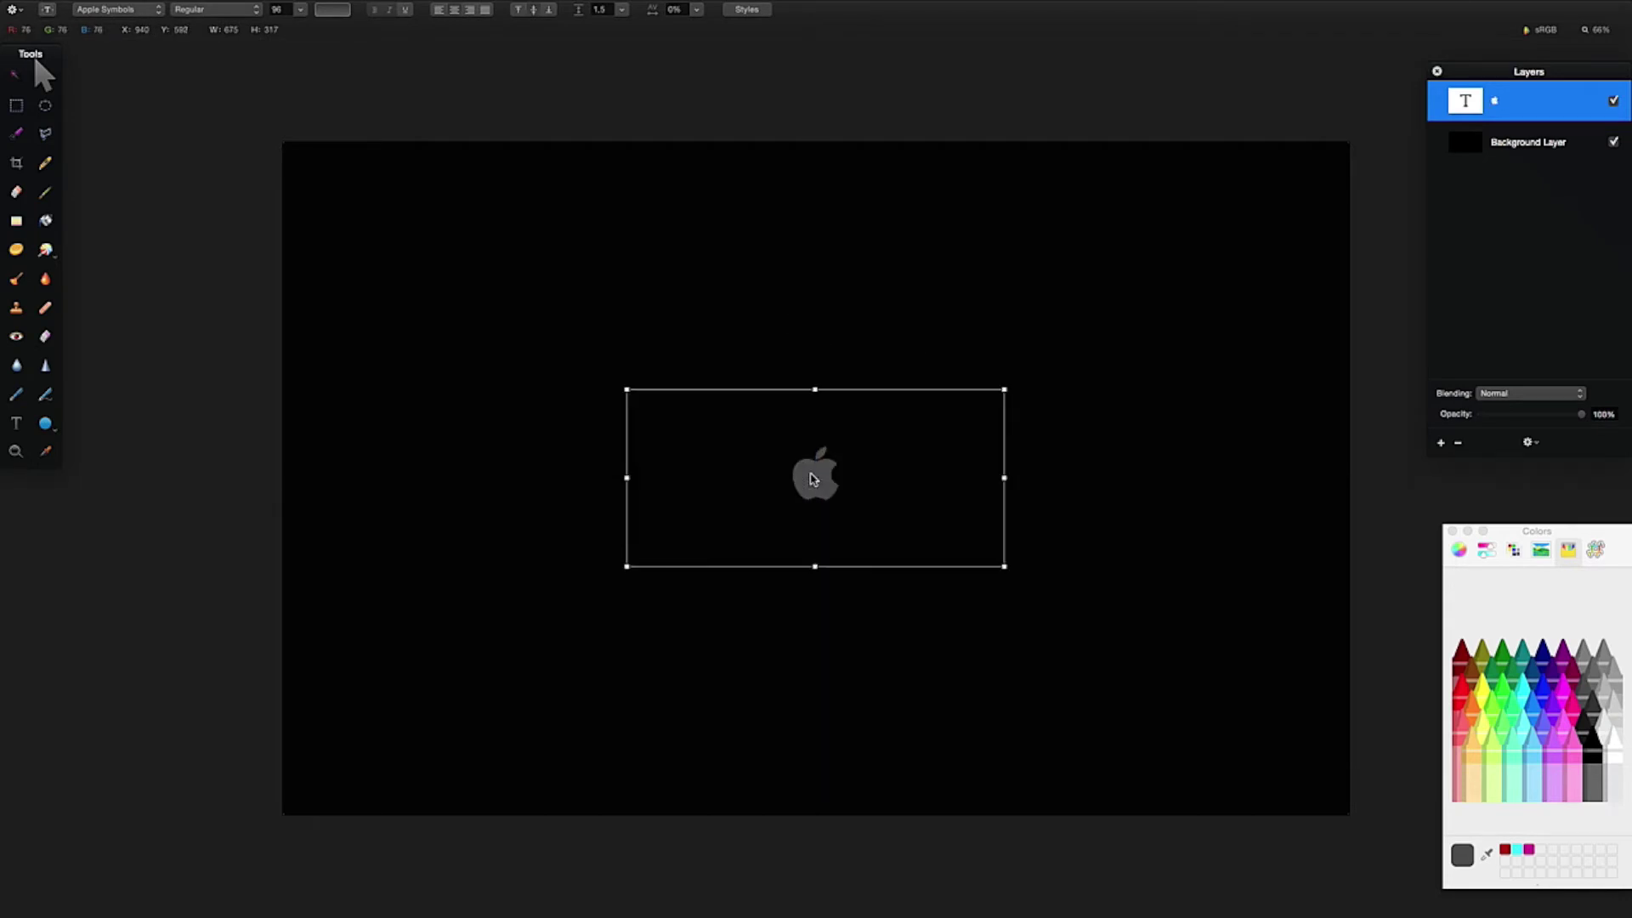
Duplicate the Apple logo text layer and align the copy exactly over the original.
right_click(1517, 116)
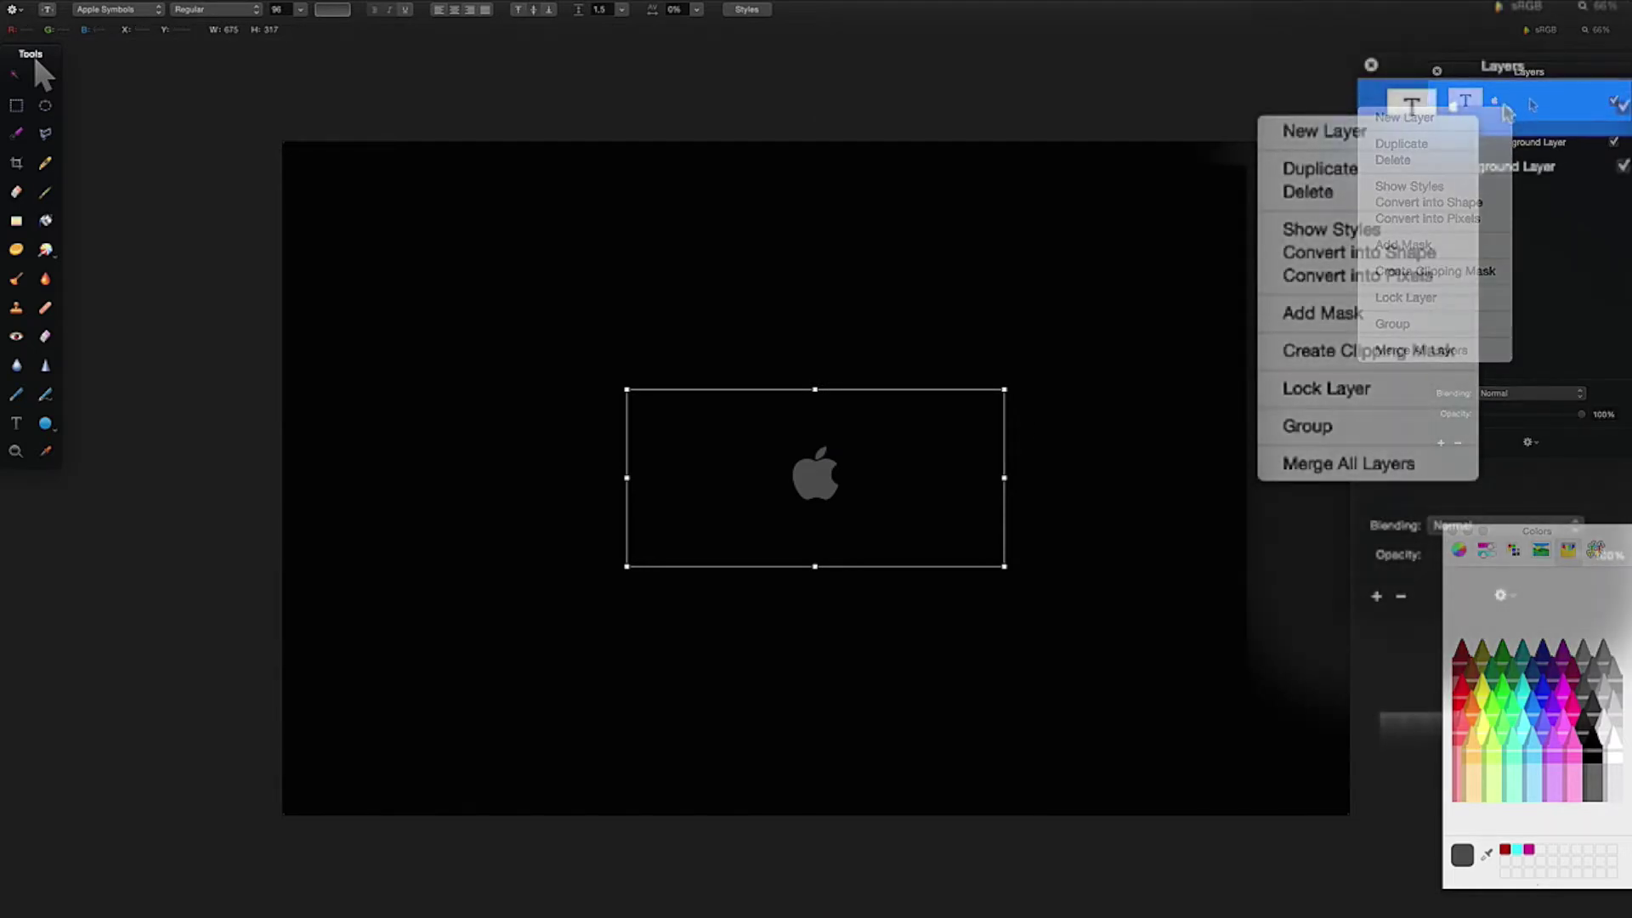
left_click(1400, 169)
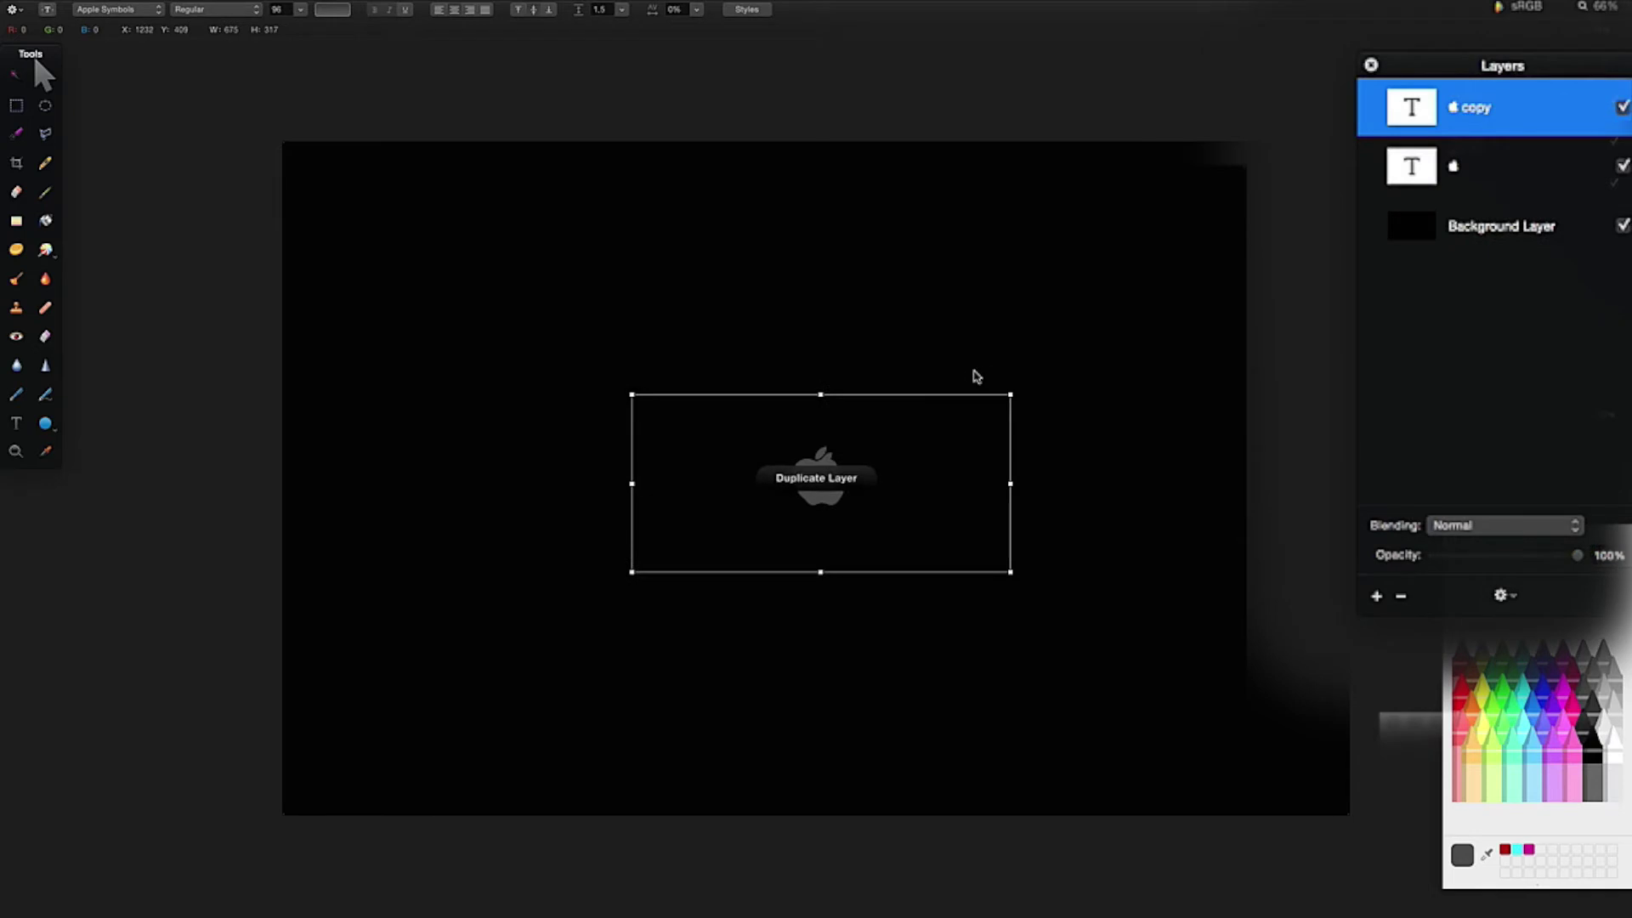
left_click_drag(941, 513, 940, 517)
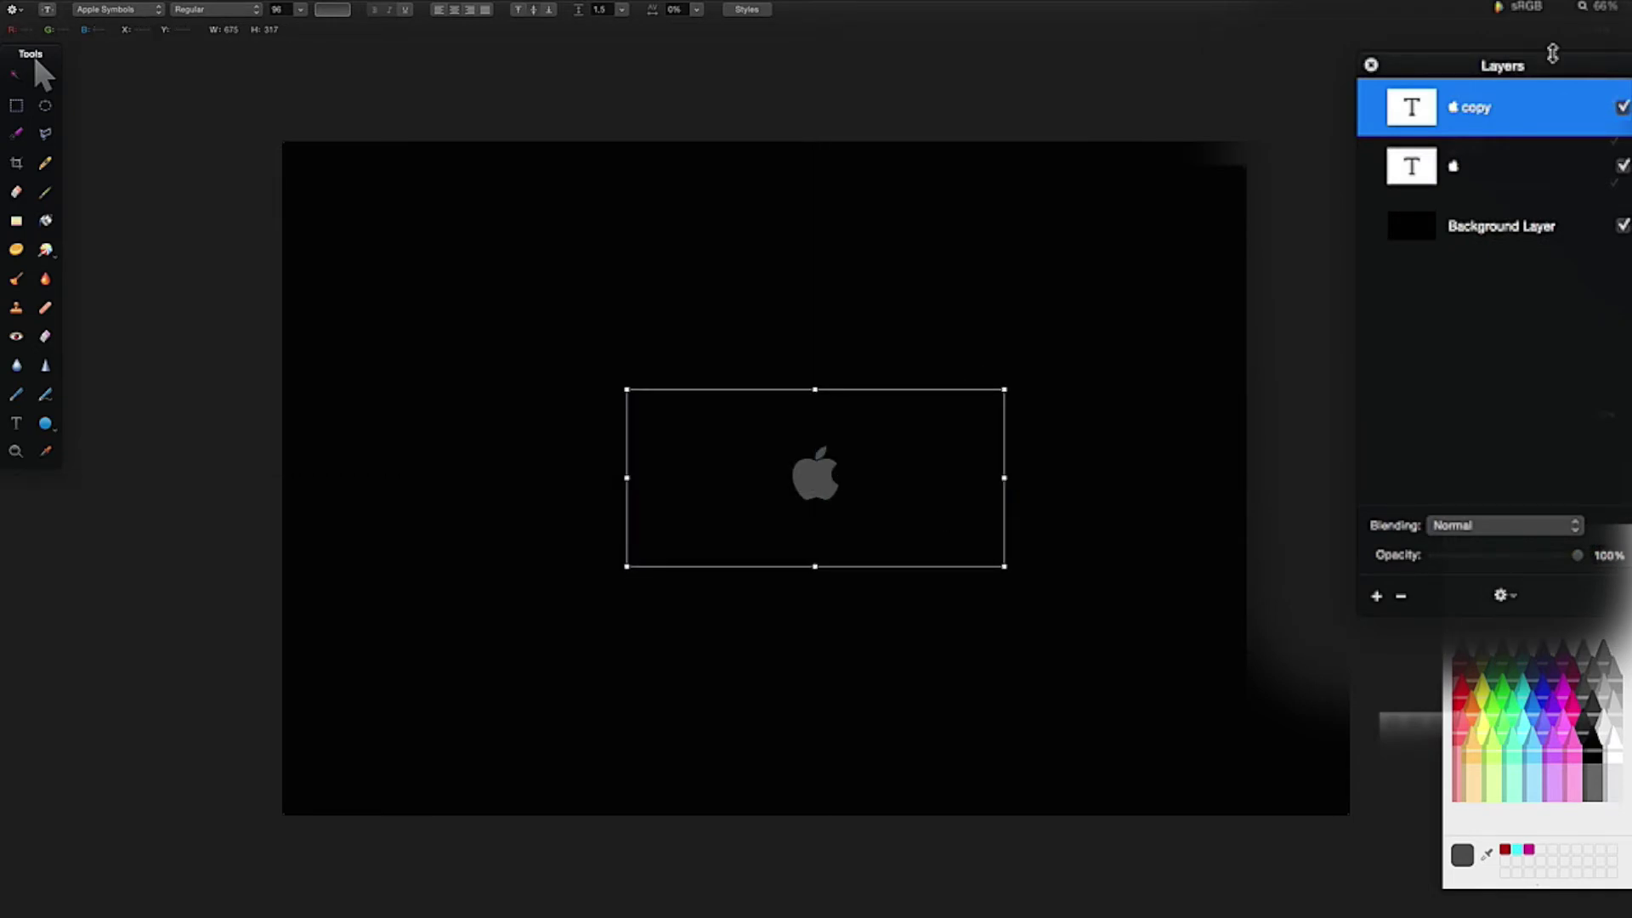
Rename the duplicated logo layer Top and hide the original logo layer.
left_click(1497, 115)
left_click(1496, 113)
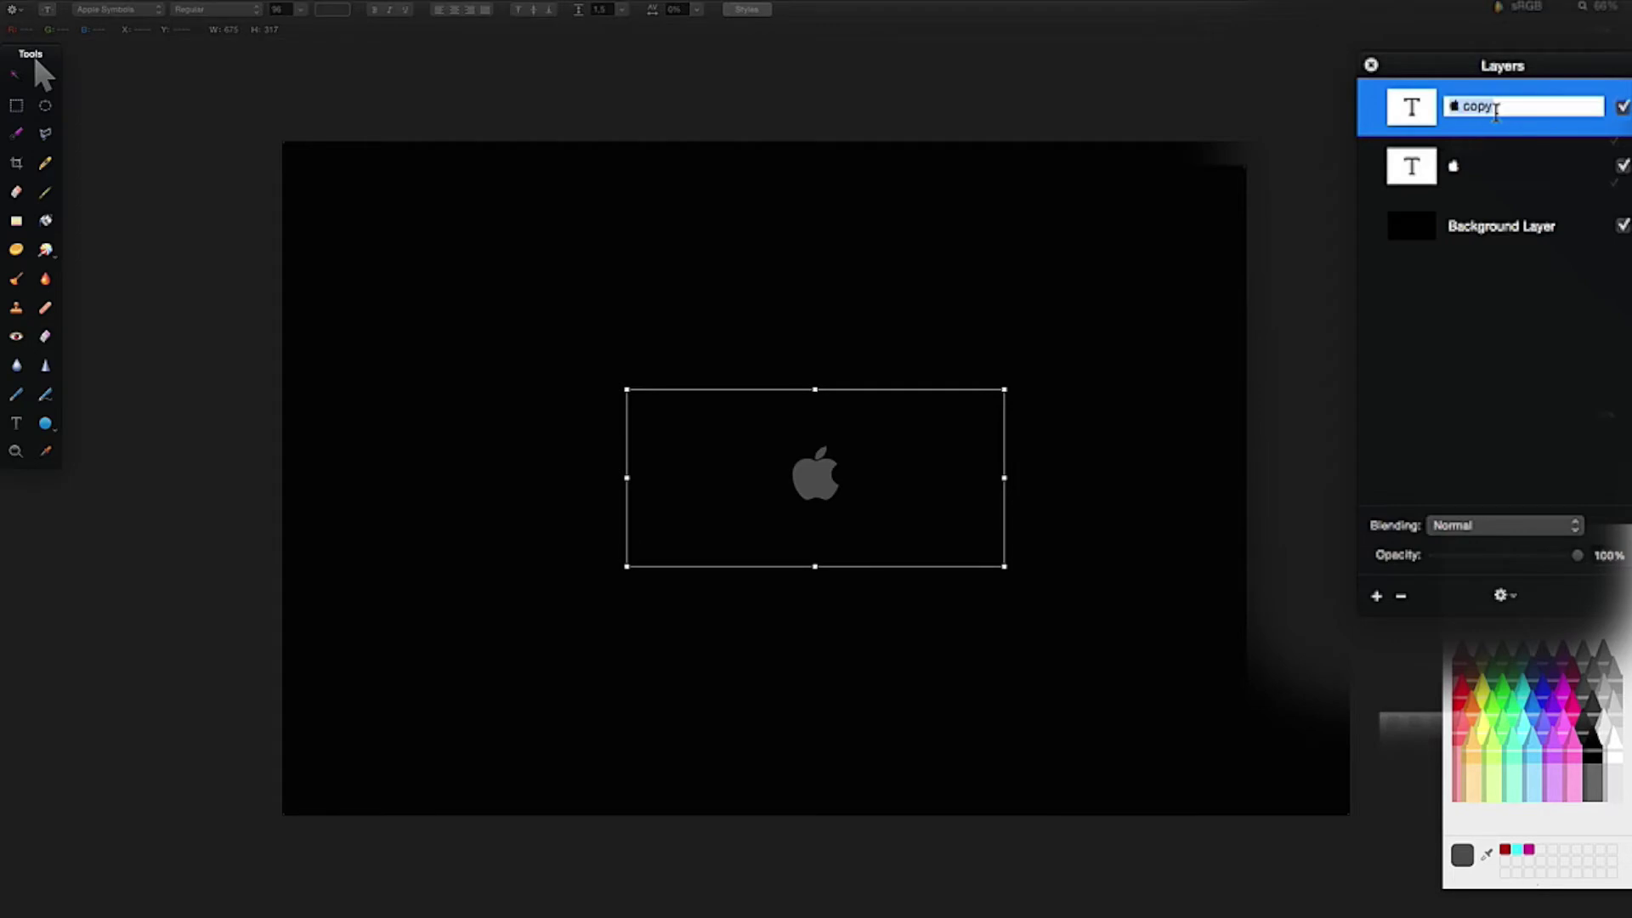
type("Top")
key("Return")
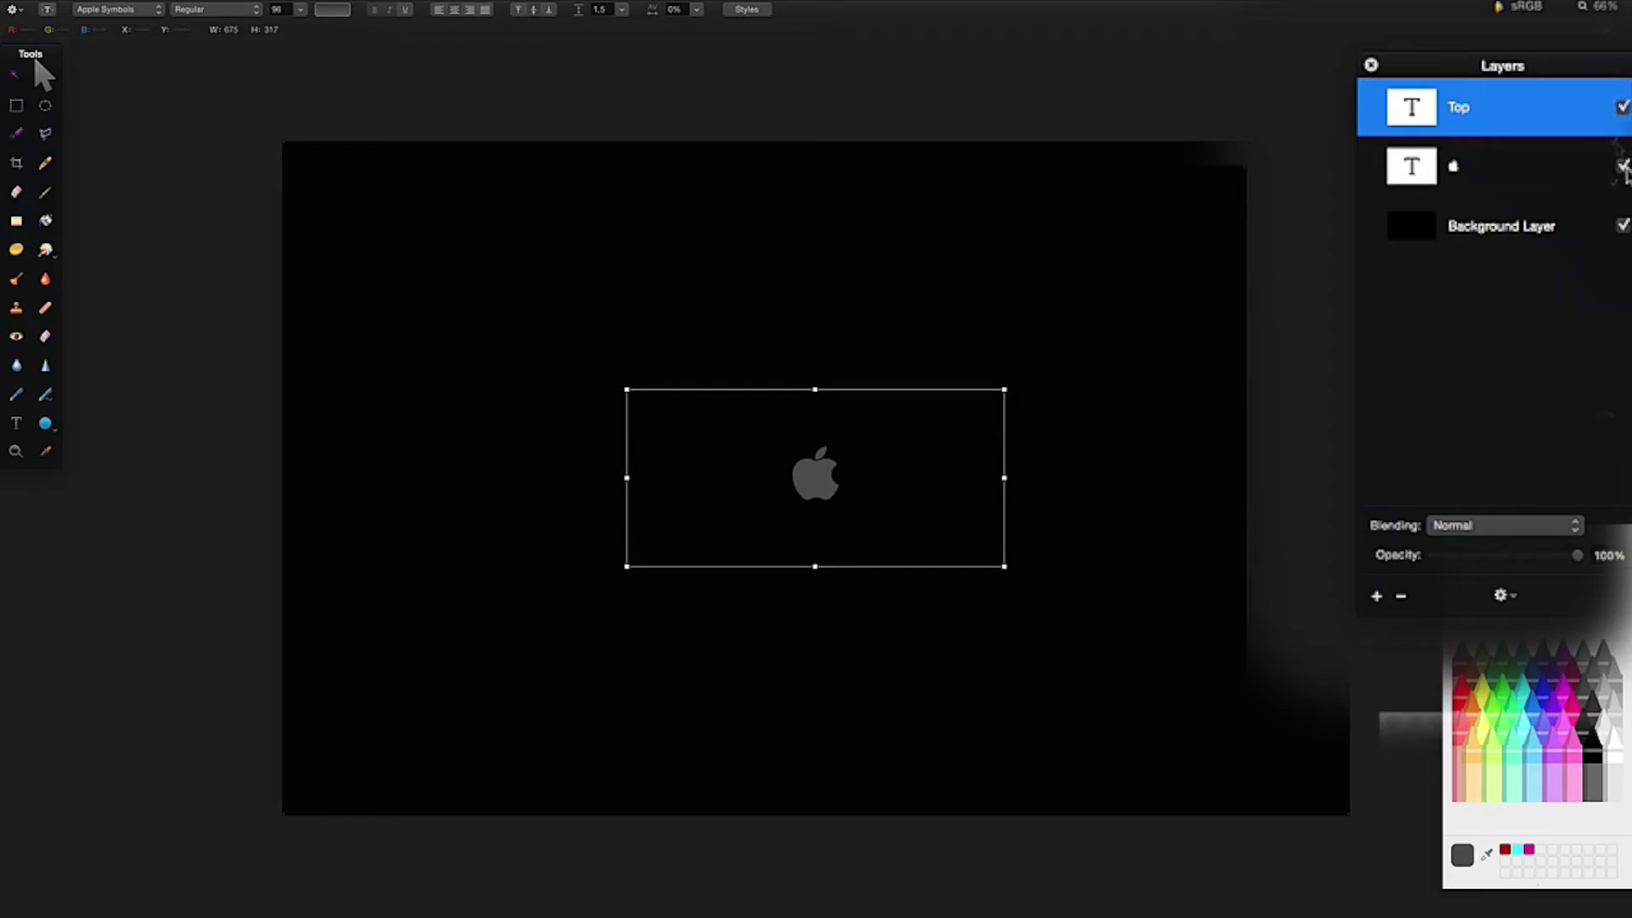
left_click(1623, 167)
Fill an elliptical selection of about 256 by 147 px over the logo's upper part with near-white on a new layer, and activate the Move tool.
left_click(45, 106)
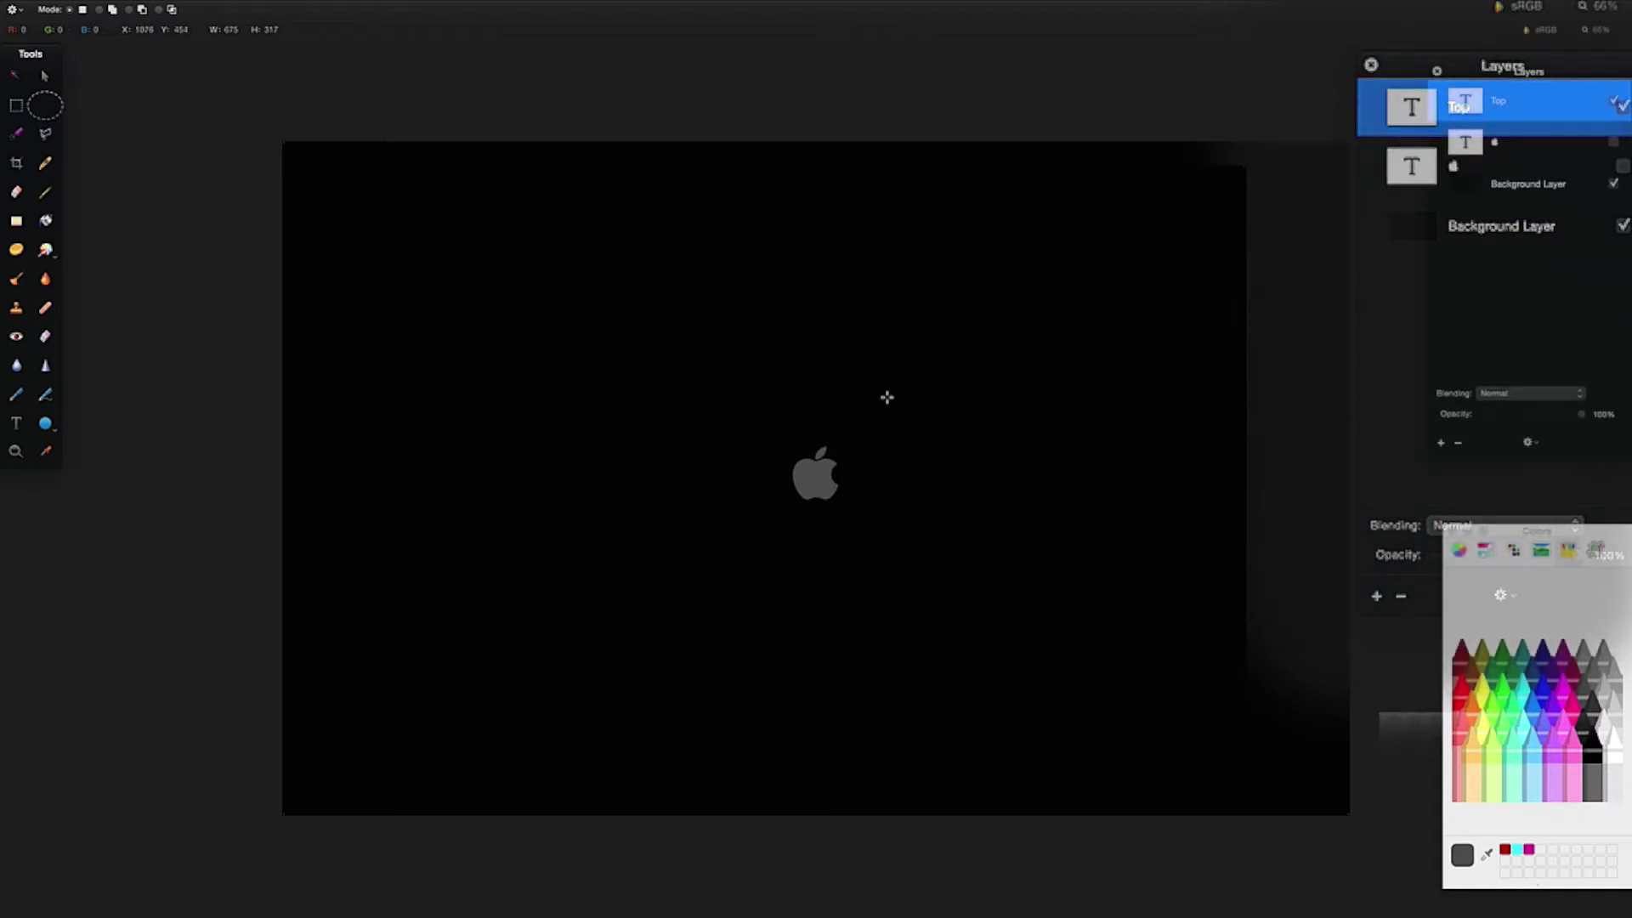
left_click_drag(758, 394, 901, 467)
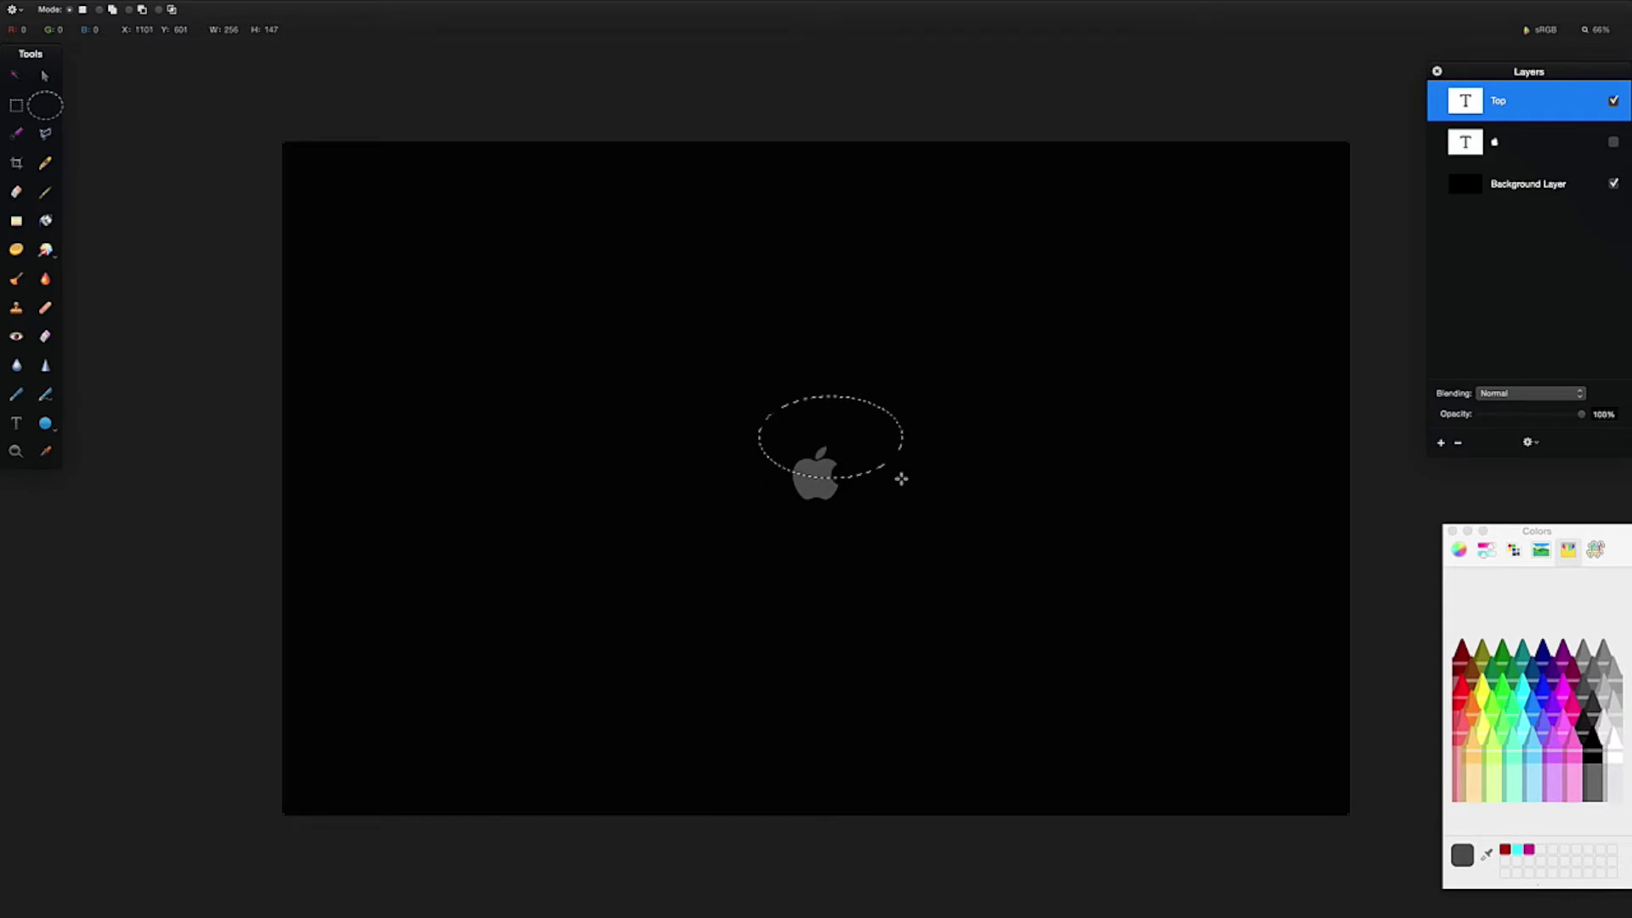
left_click(47, 223)
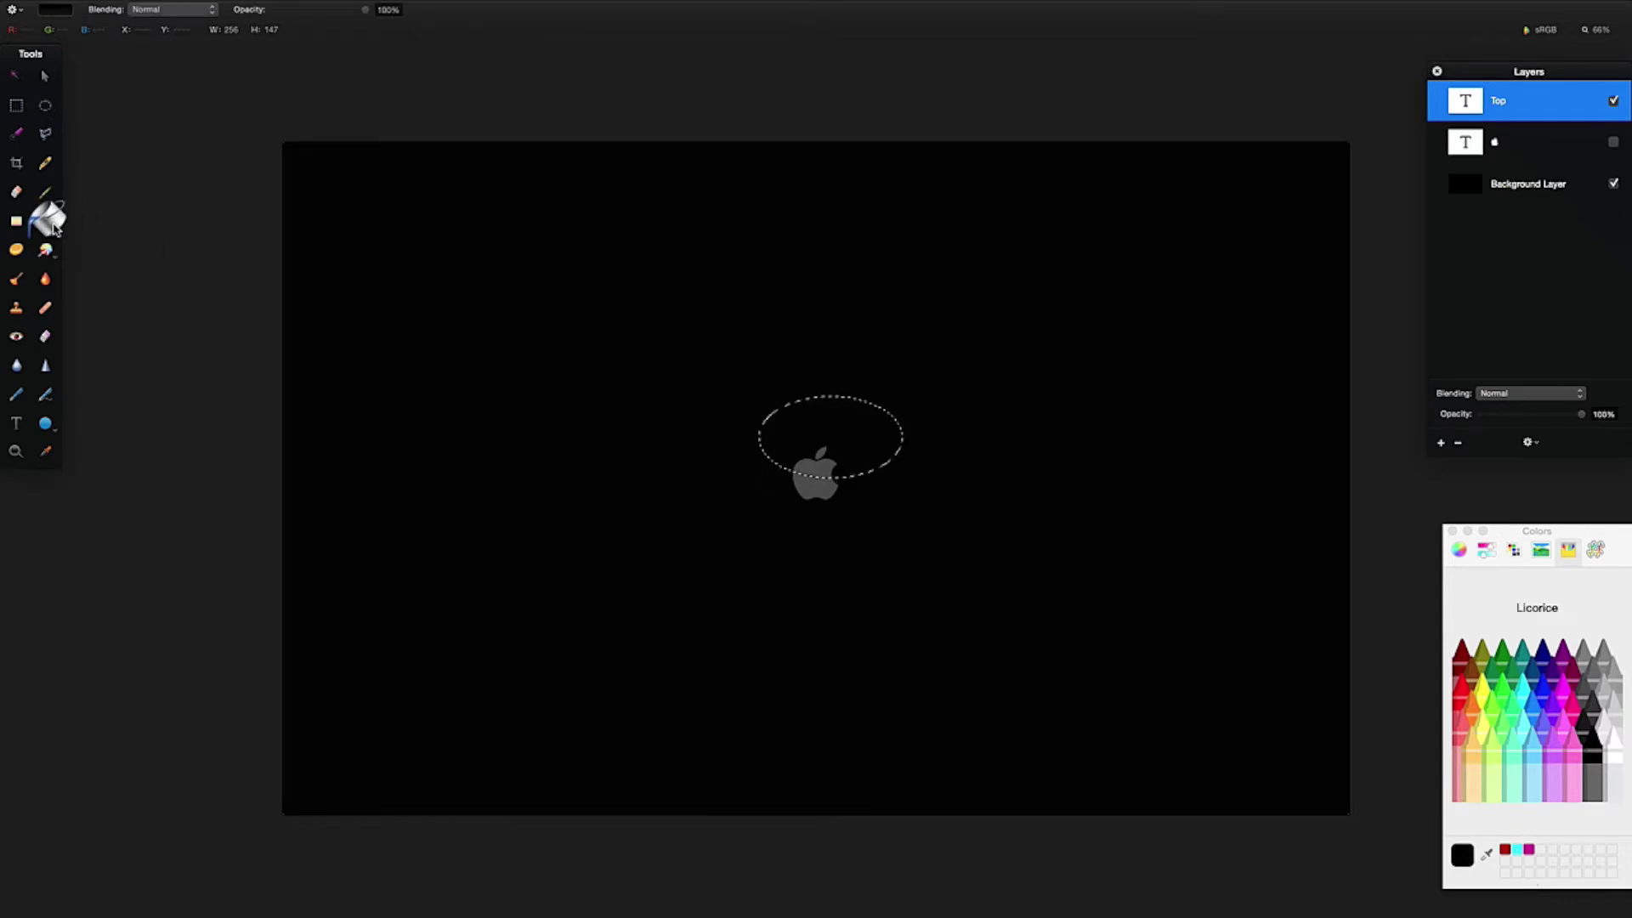
left_click(1604, 723)
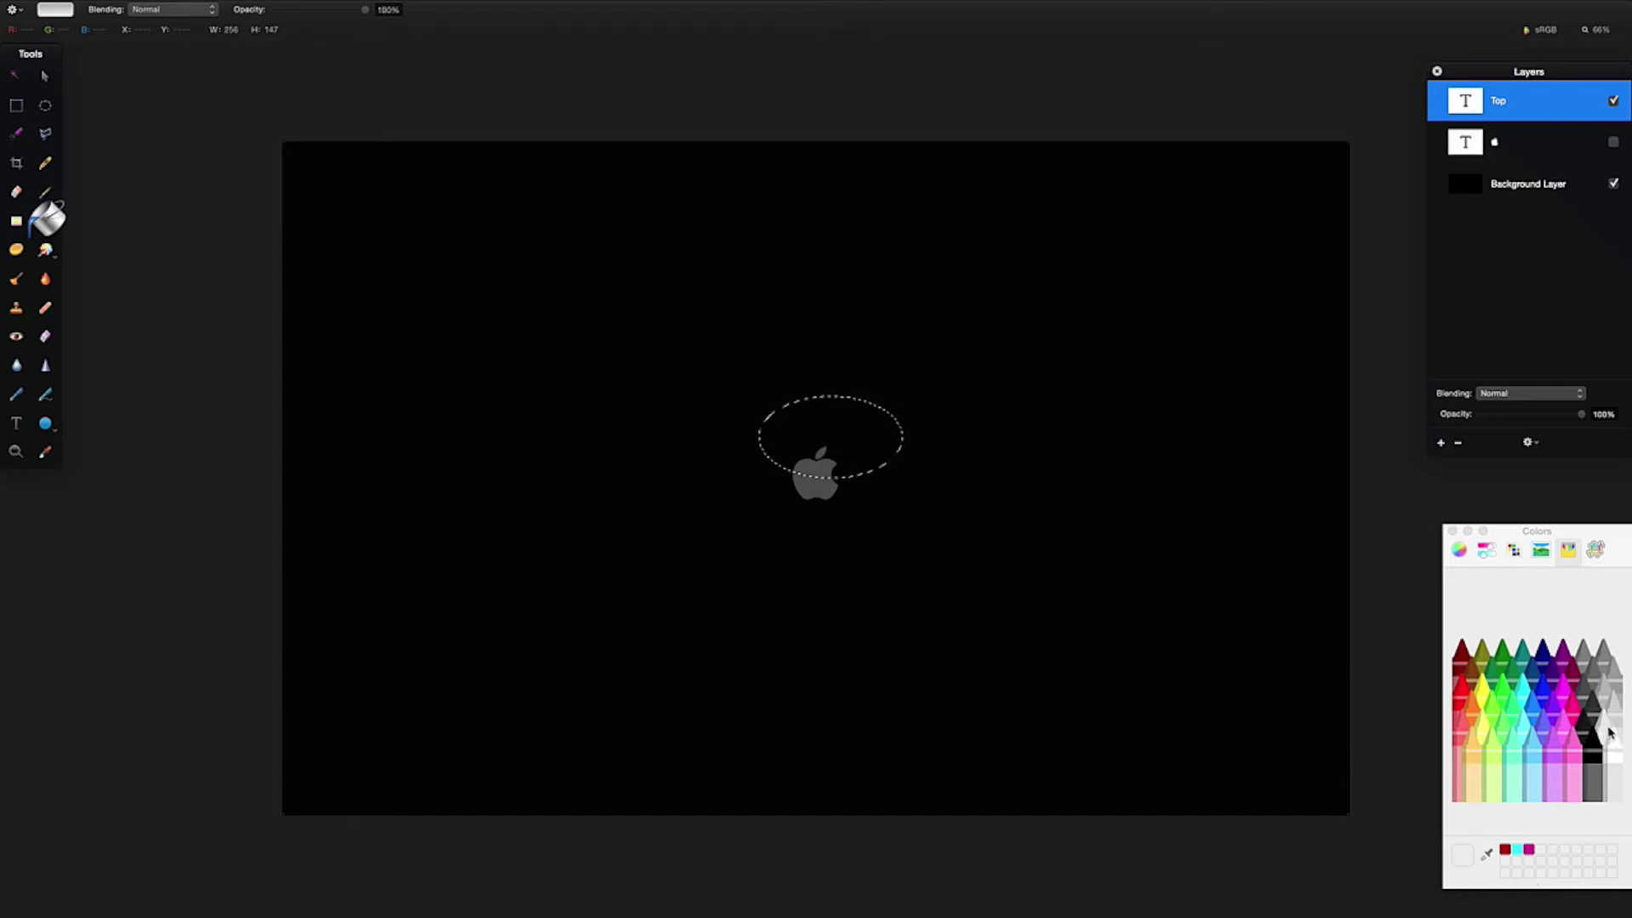
left_click(876, 433)
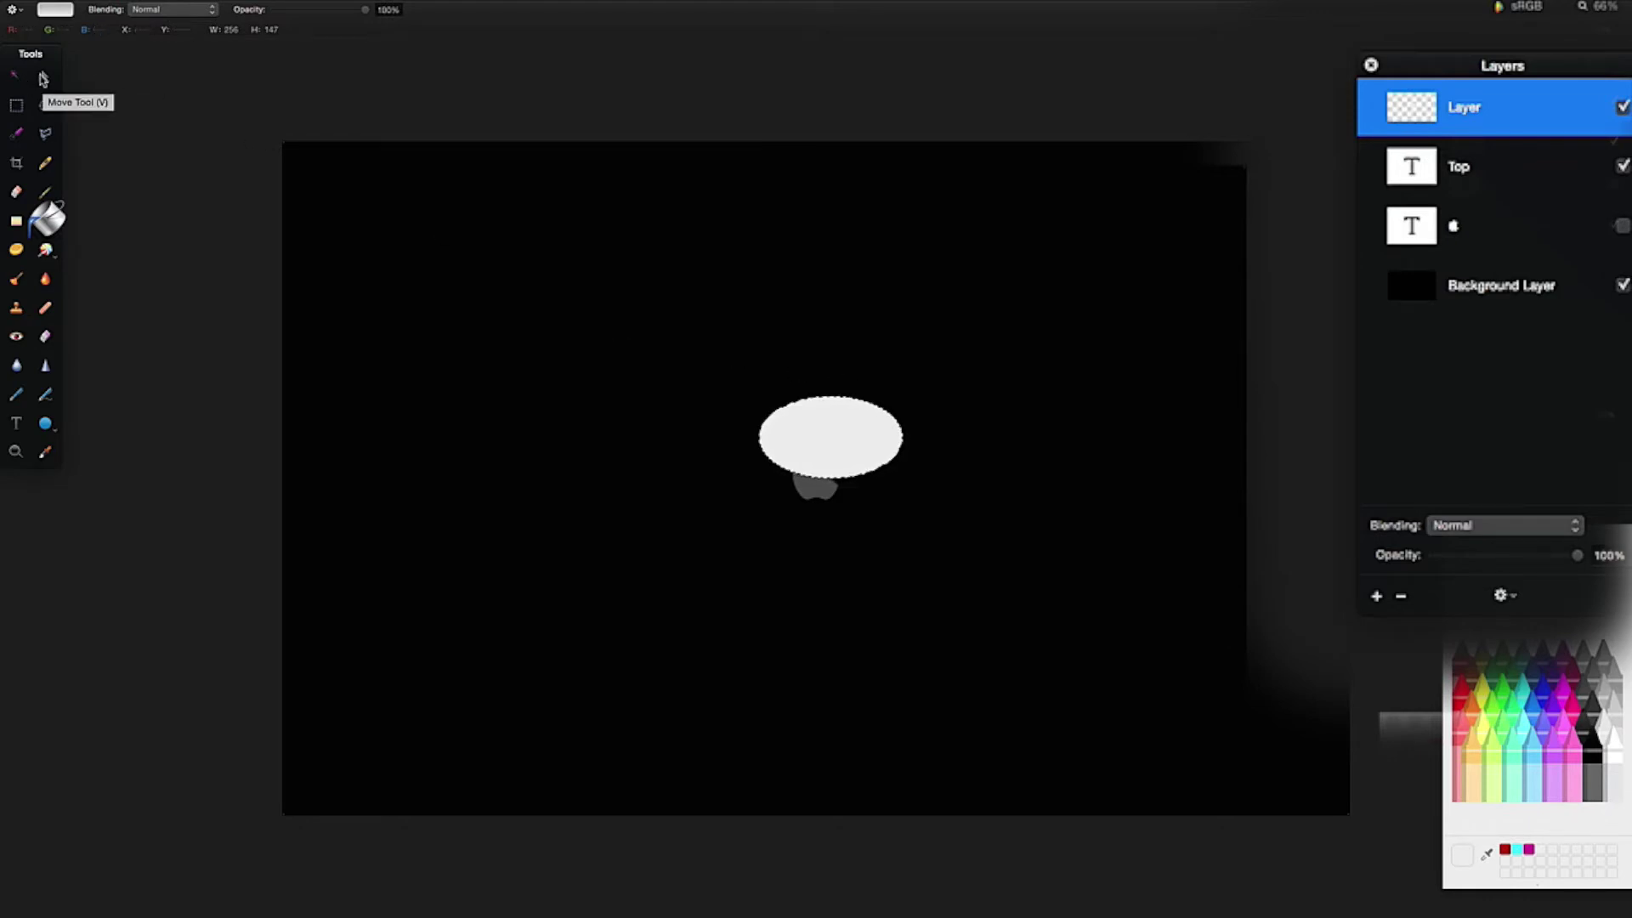
left_click(42, 80)
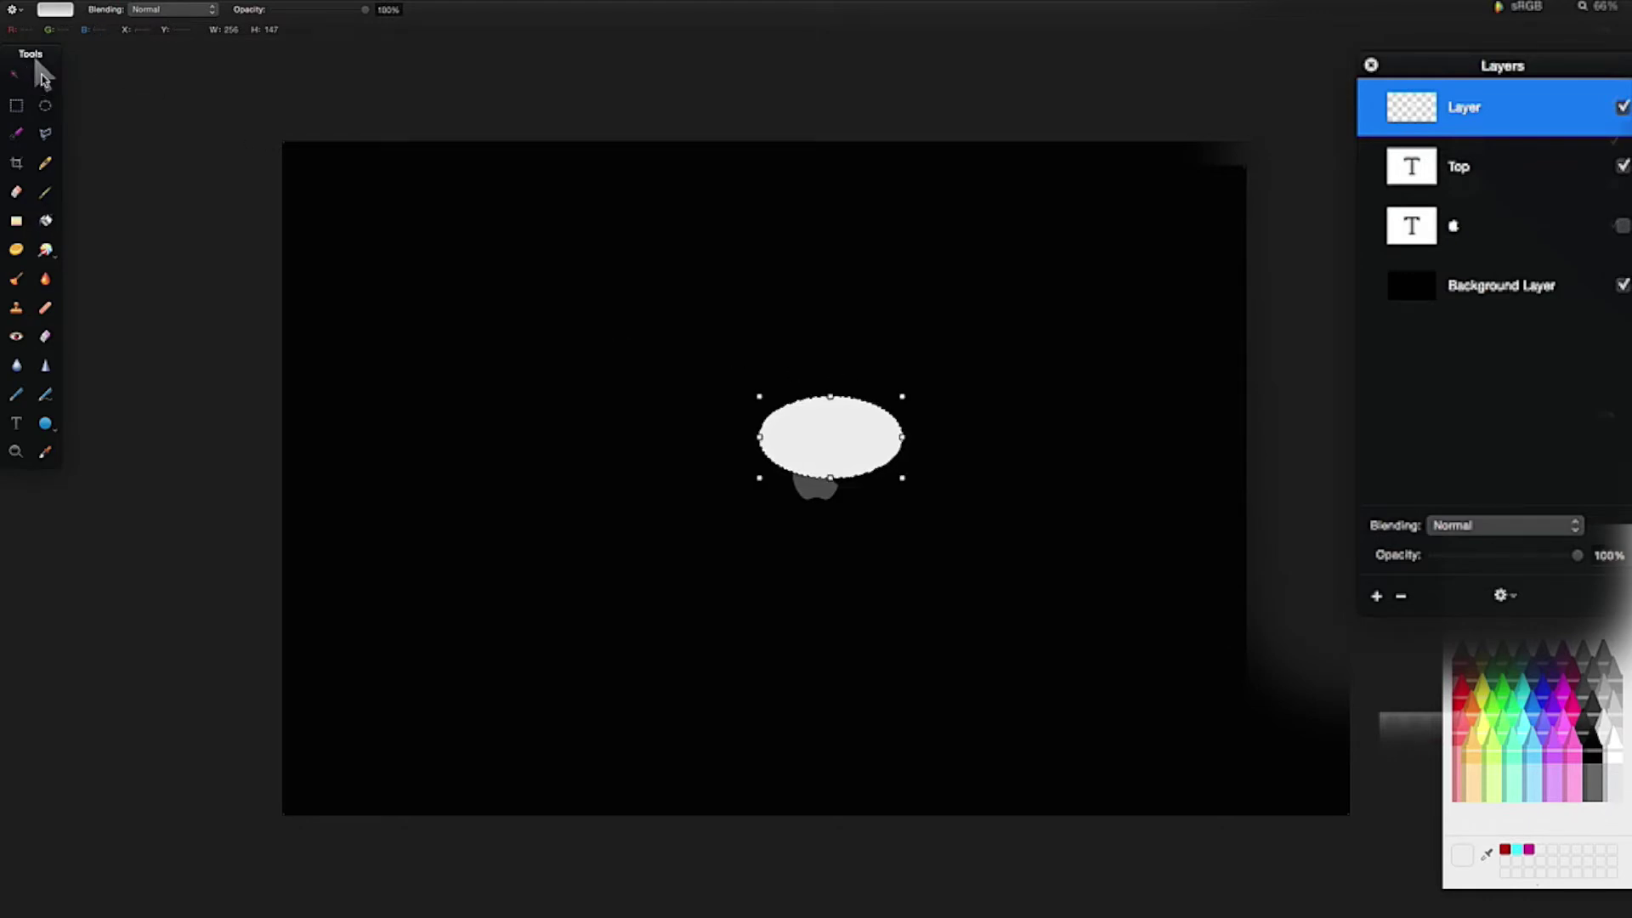
left_click(1457, 170)
left_click(1459, 115)
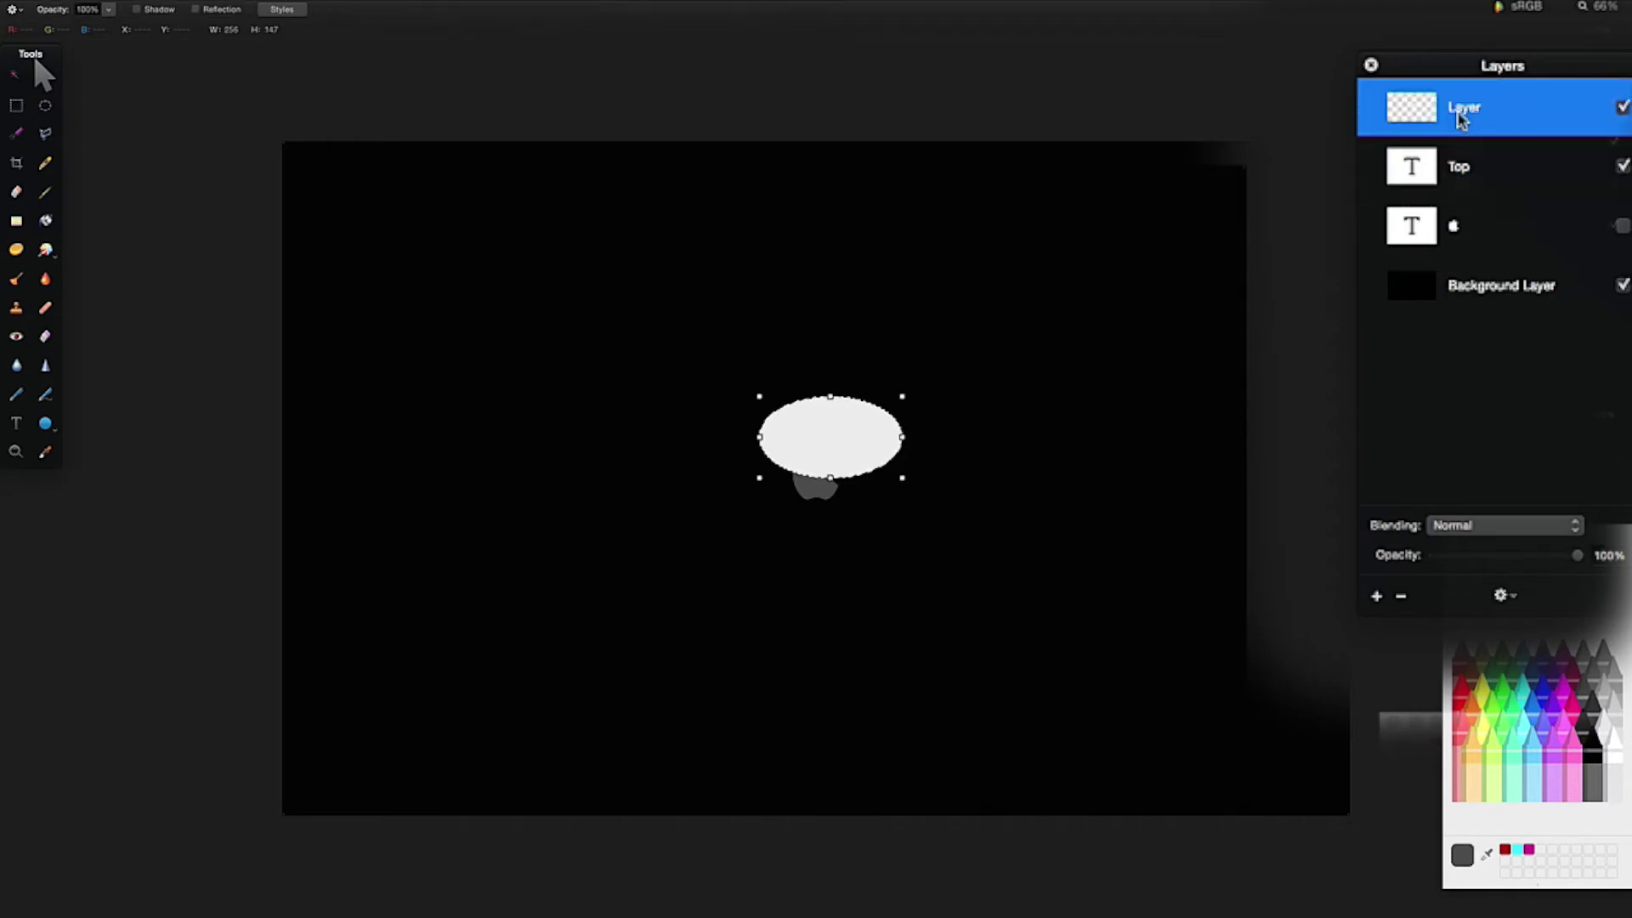
double_click(1459, 110)
key("Return")
left_click(1464, 168)
left_click(1481, 126)
left_click(1470, 167)
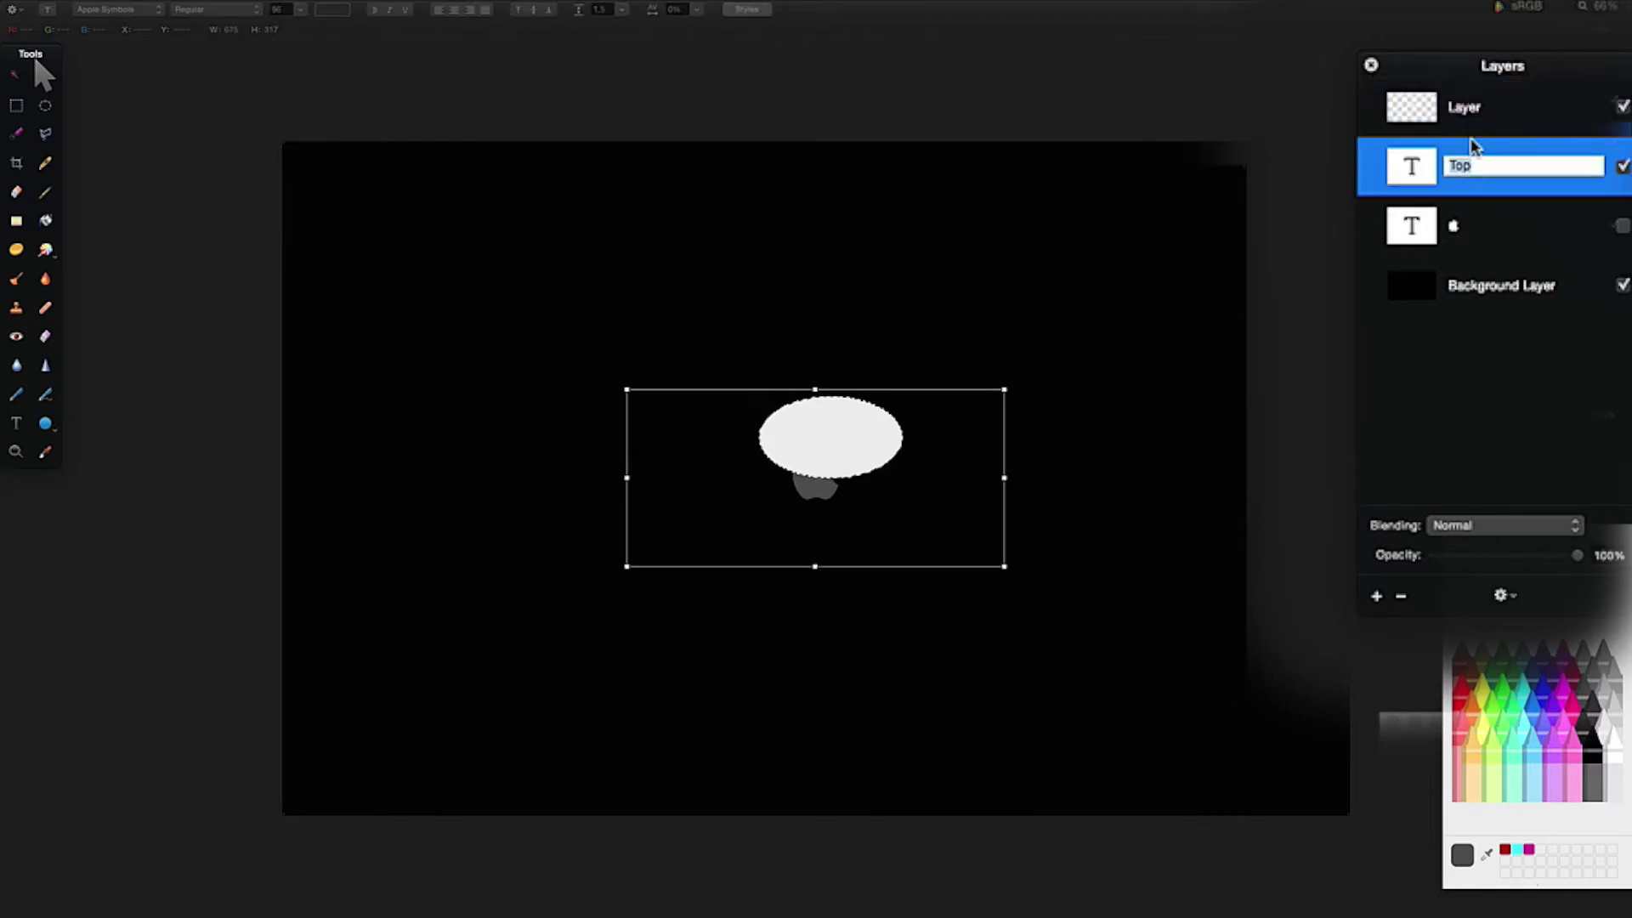
left_click(1471, 119)
left_click(1463, 175)
left_click(1469, 129)
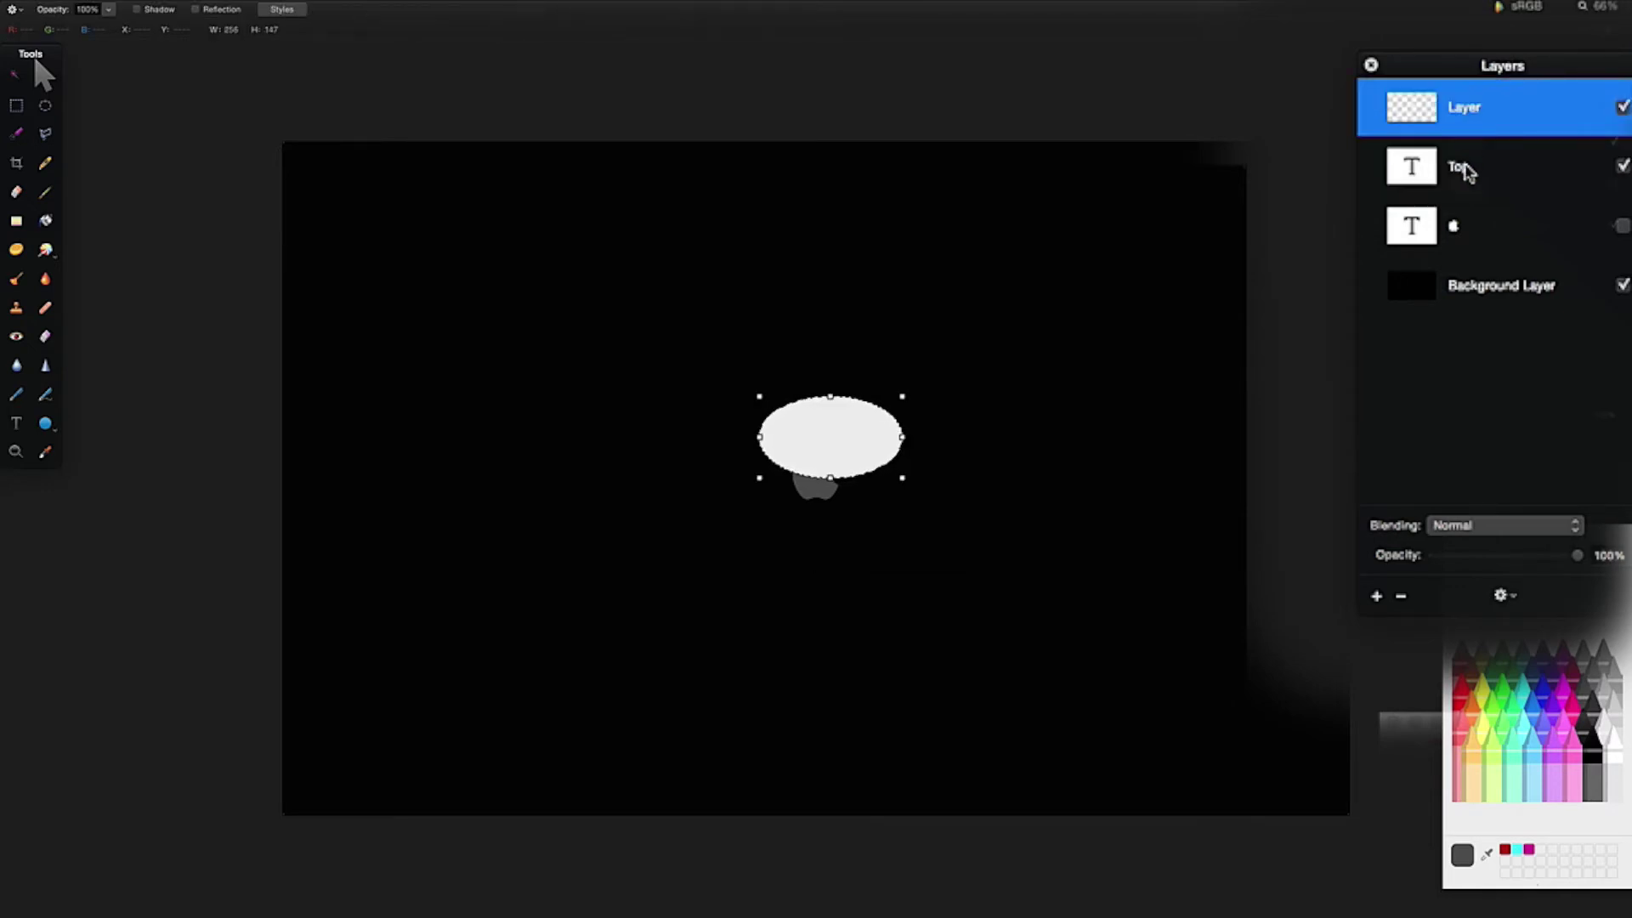
left_click(1415, 173)
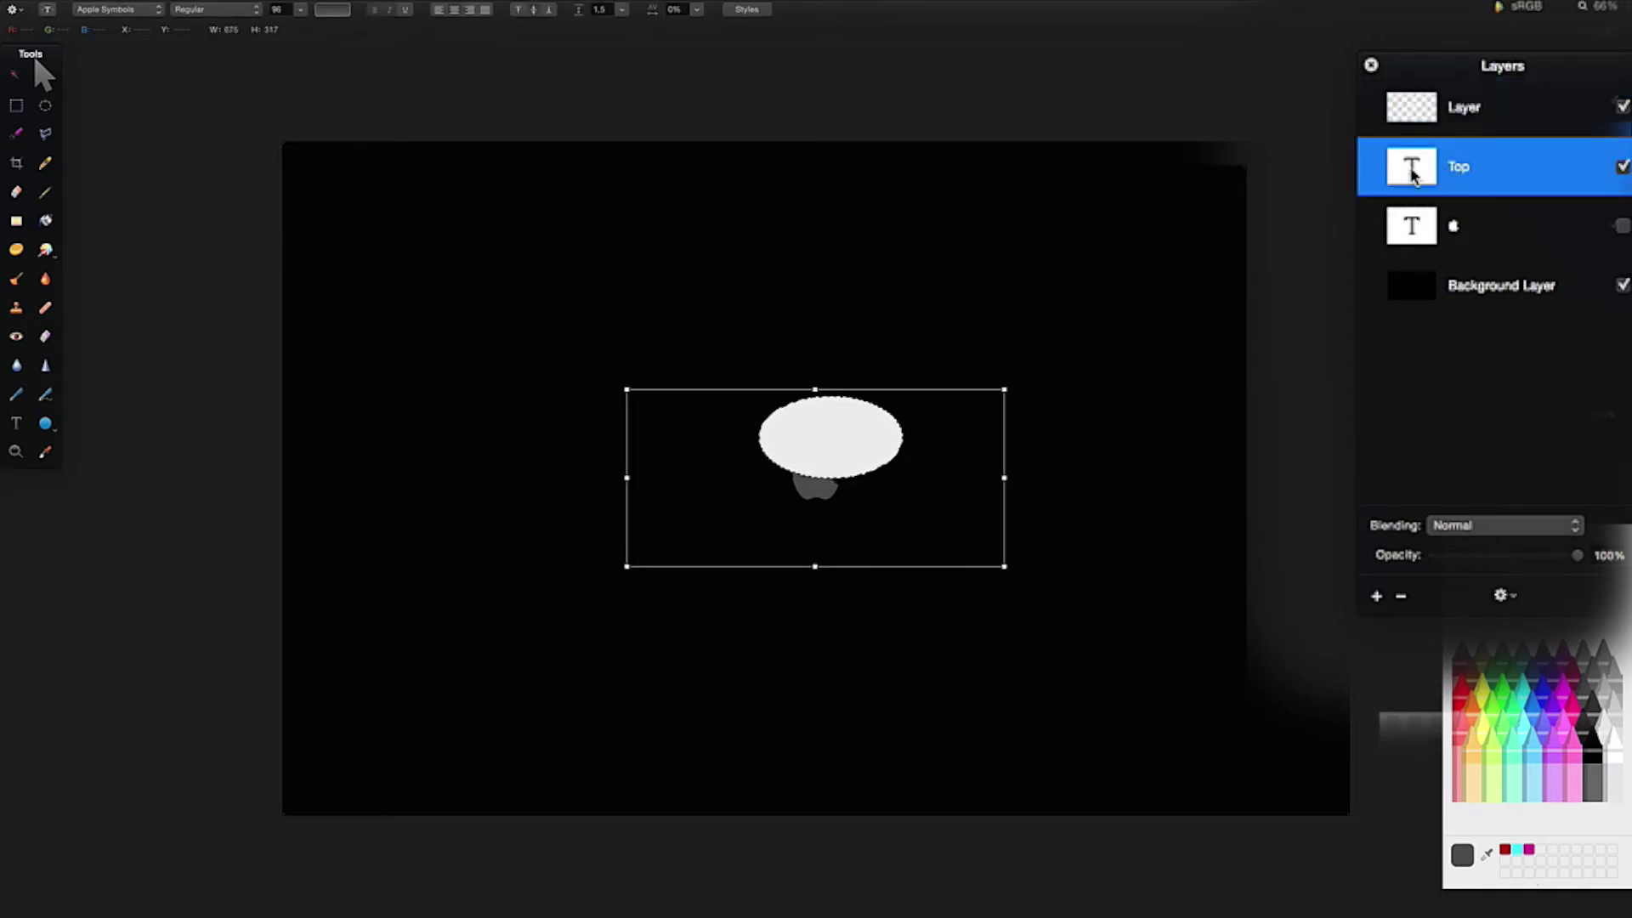
left_click(1470, 110)
left_click(1459, 172)
Load the Top layer's logo outline as a selection and turn the ellipse layer above it into a clipping mask.
double_click(1409, 175)
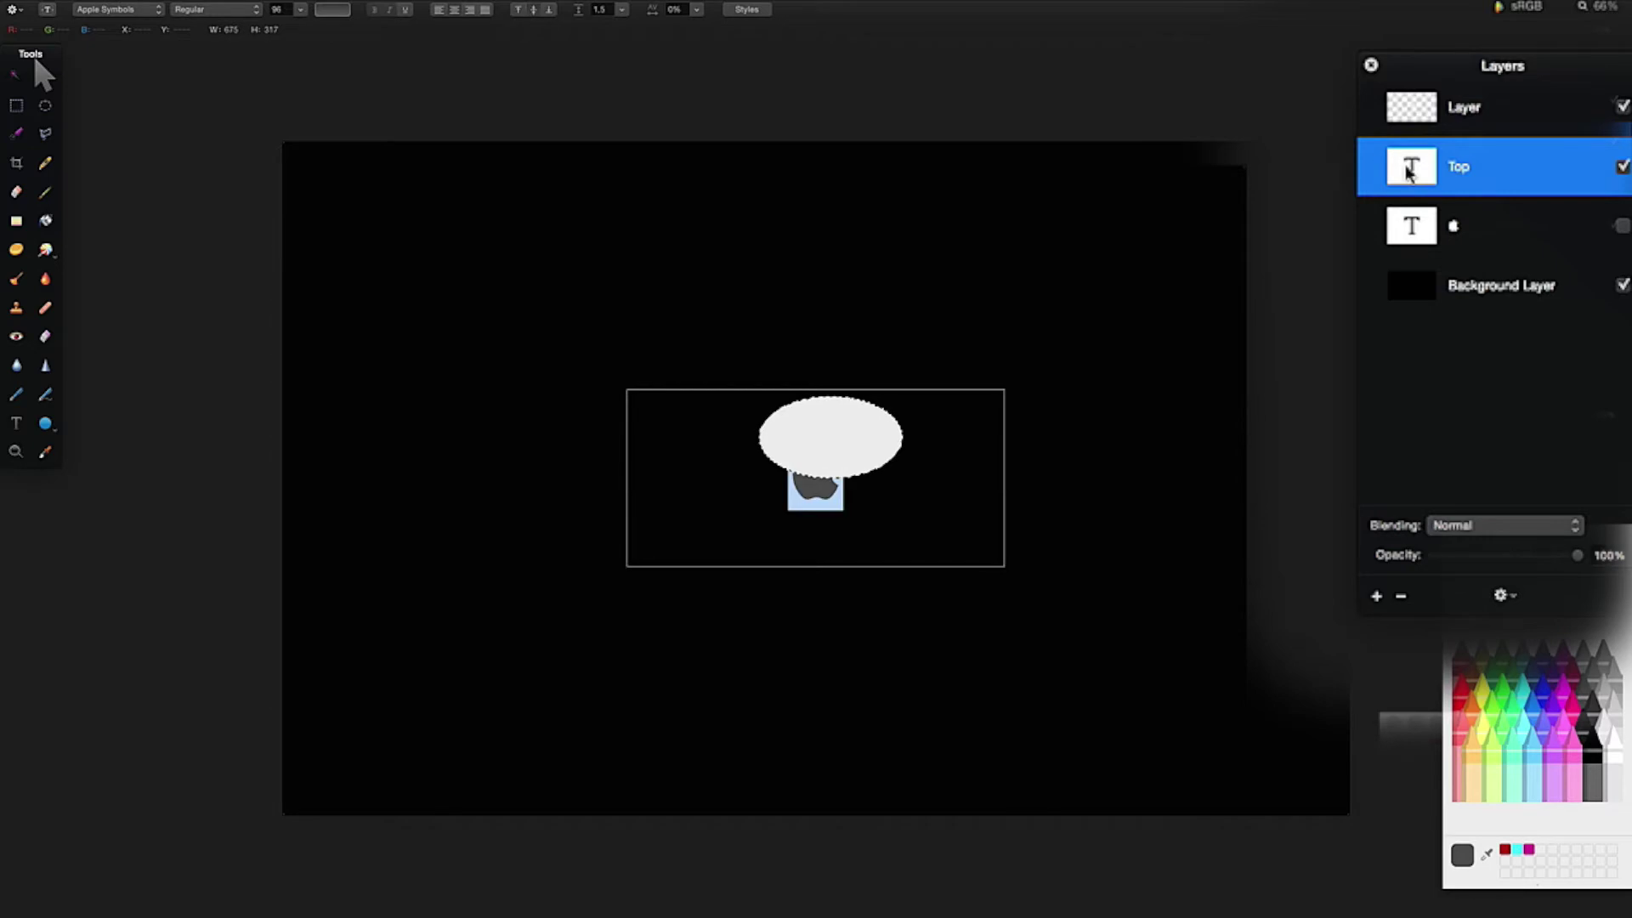
left_click(1410, 173, "super")
left_click(1456, 125)
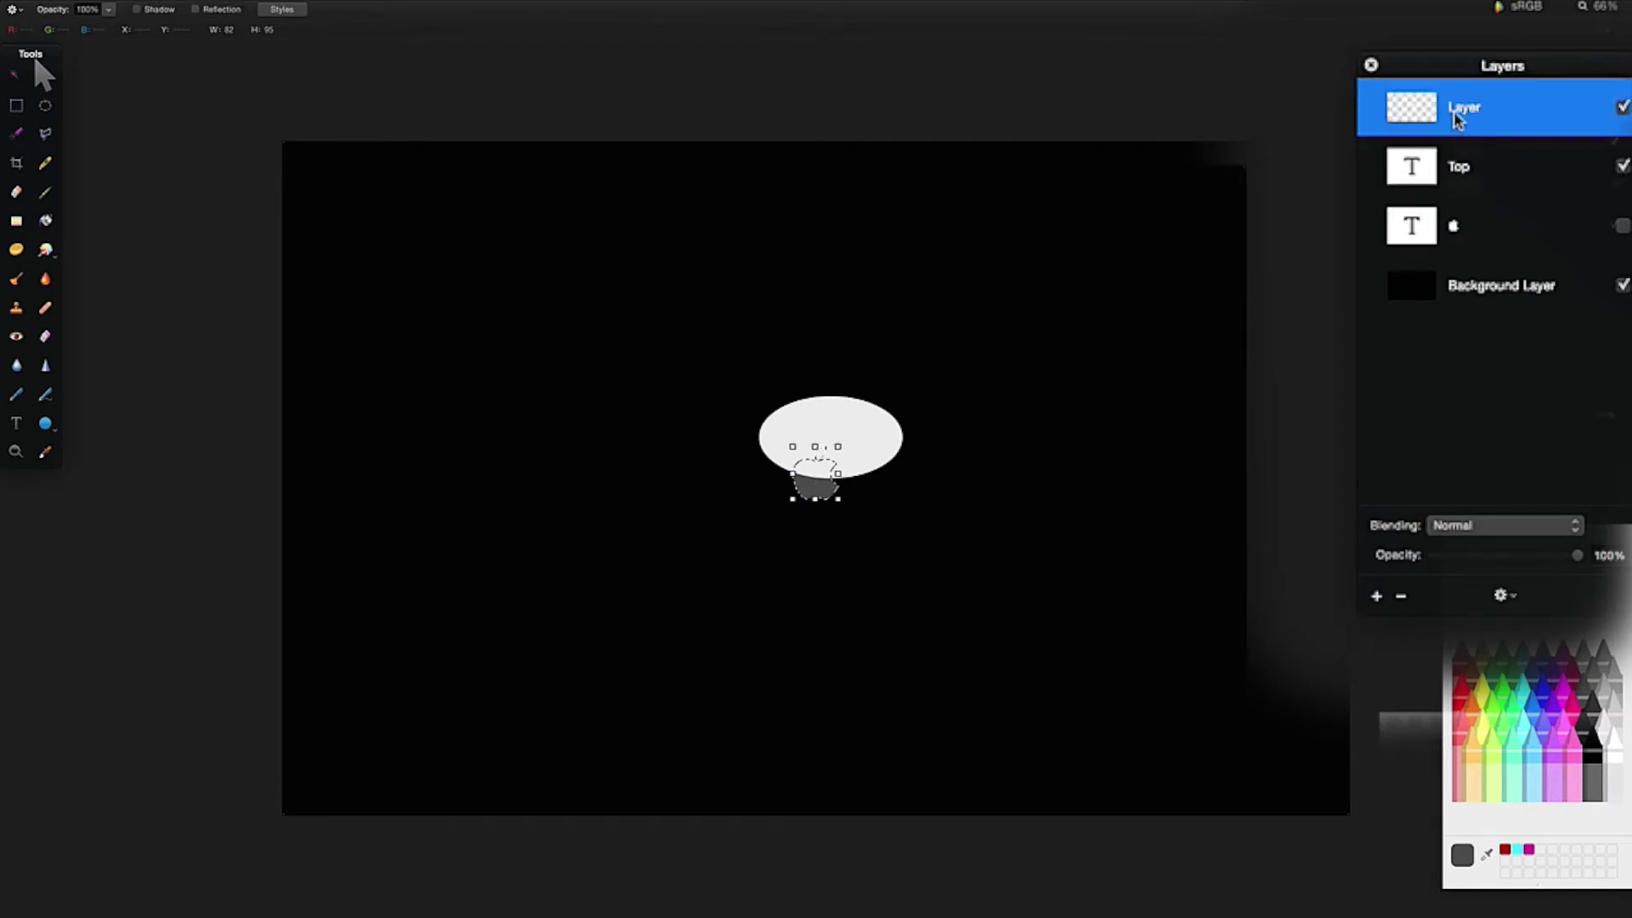
right_click(1456, 119)
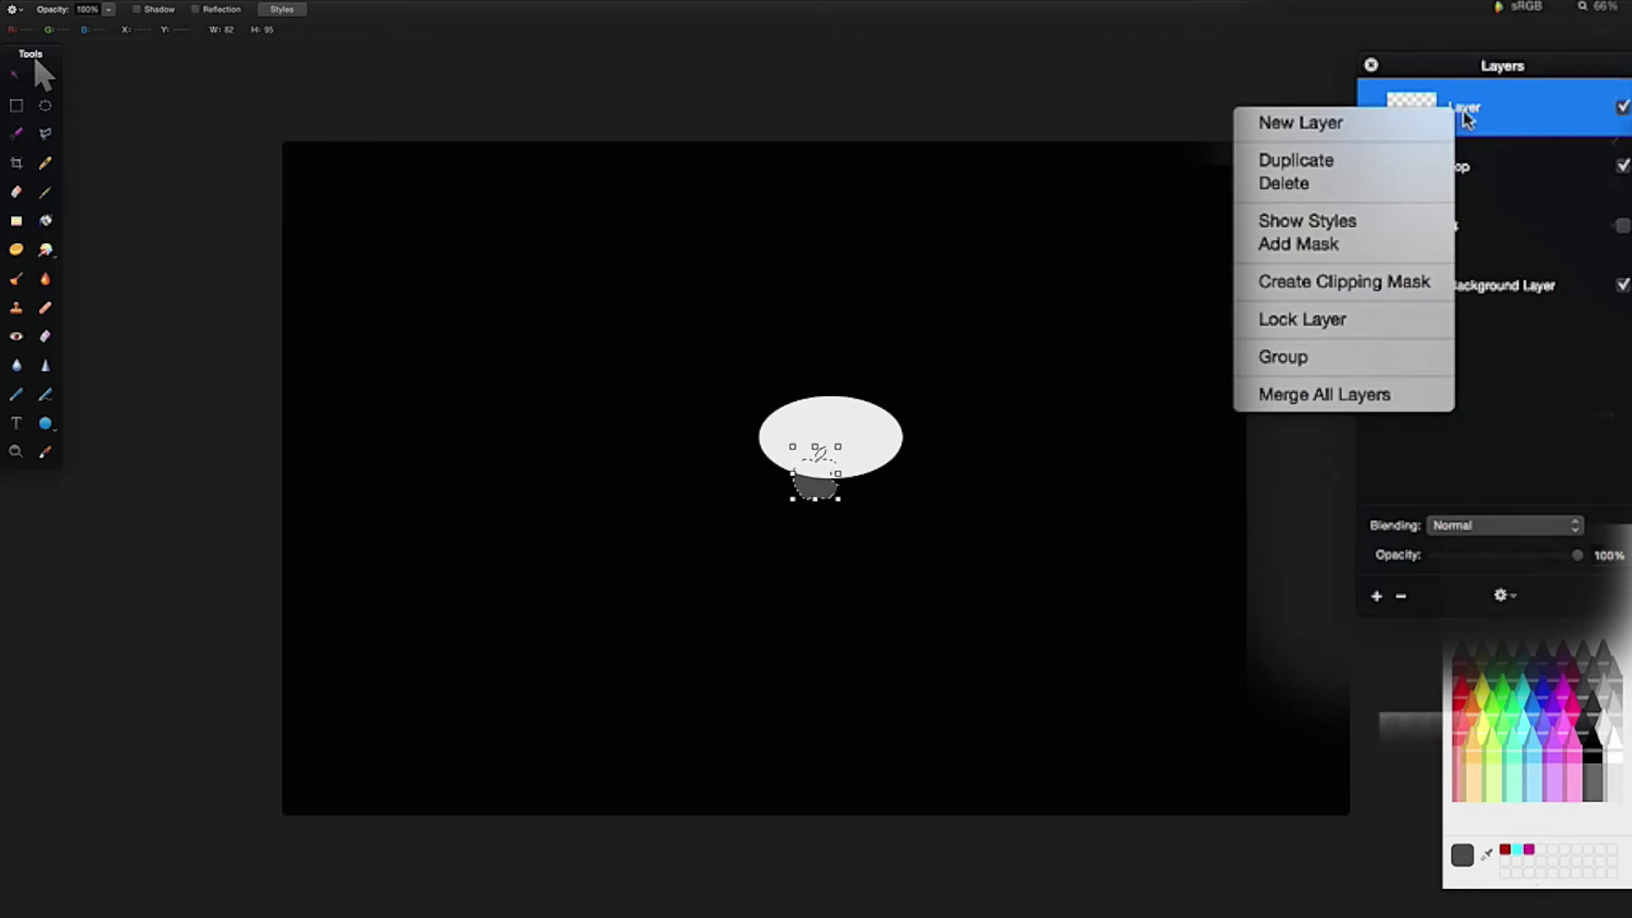
left_click(1466, 119)
right_click(1466, 119)
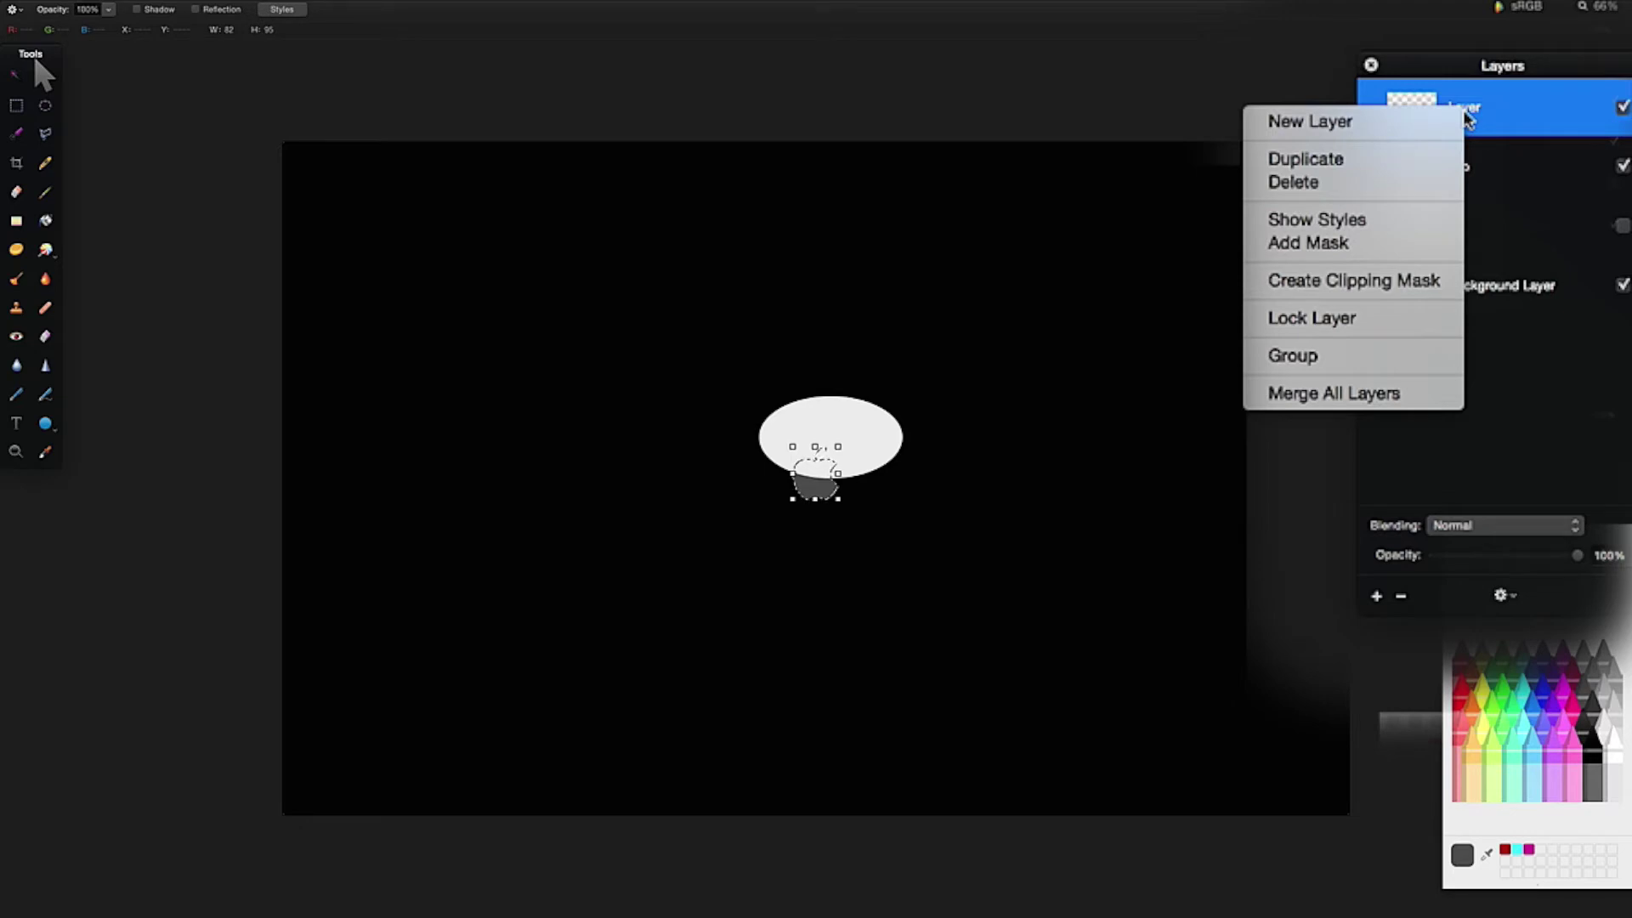
left_click(1386, 289)
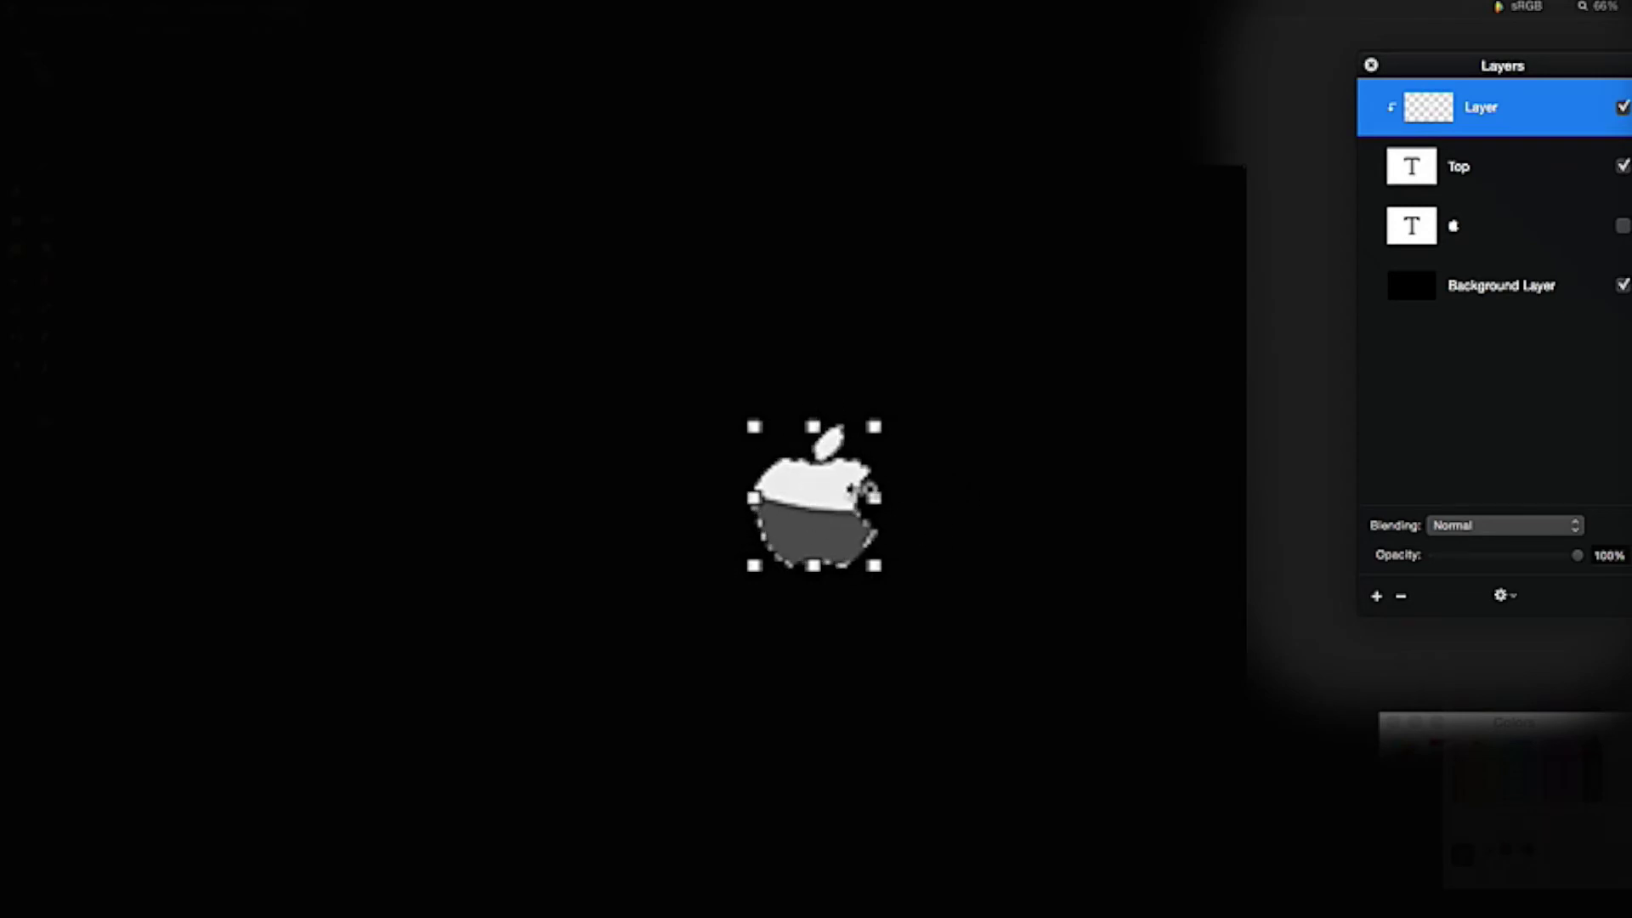
Deselect the logo outline and reduce the clipped ellipse layer's opacity to 28%.
left_click(1451, 168)
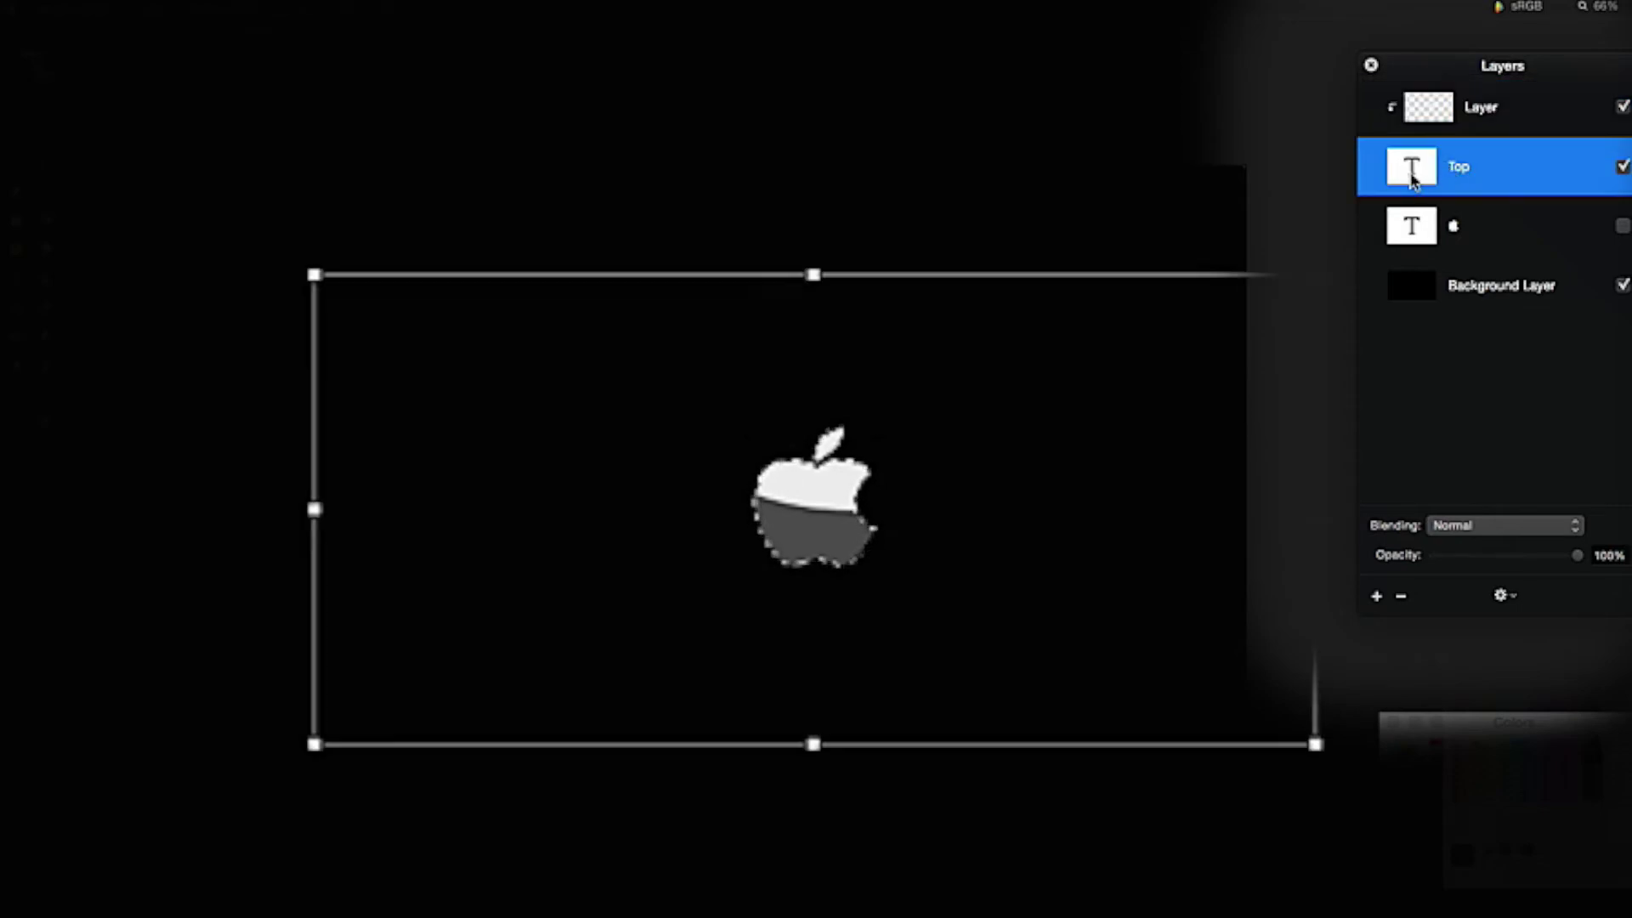
left_click(1479, 121)
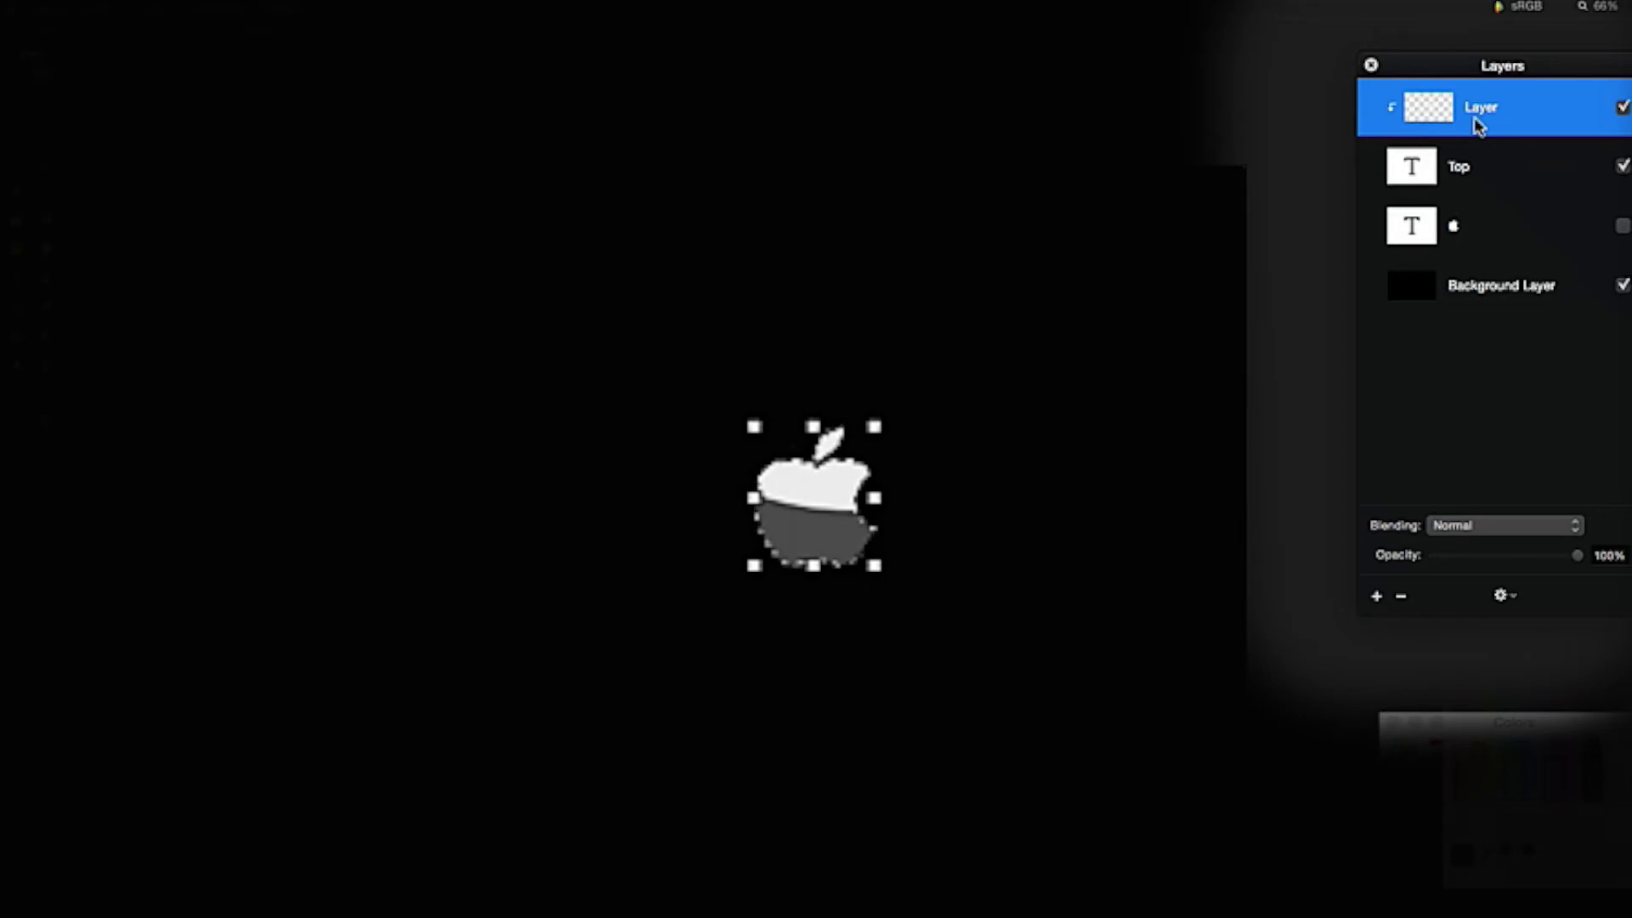
key("super+d")
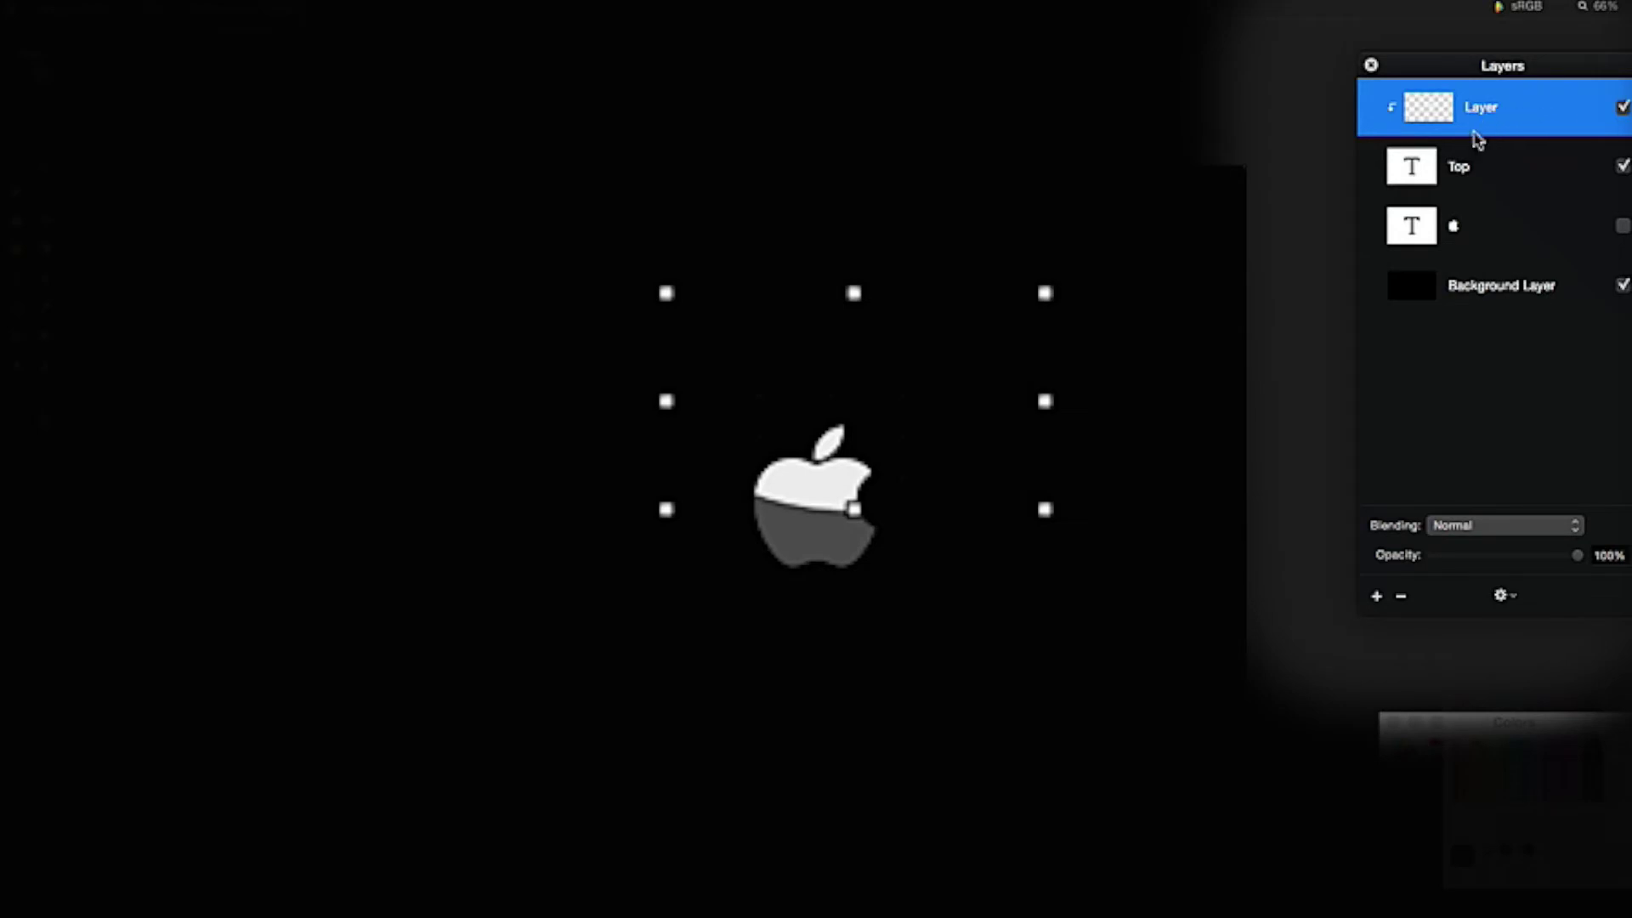
left_click(1475, 164)
left_click(1484, 119)
left_click_drag(1574, 563, 1474, 559)
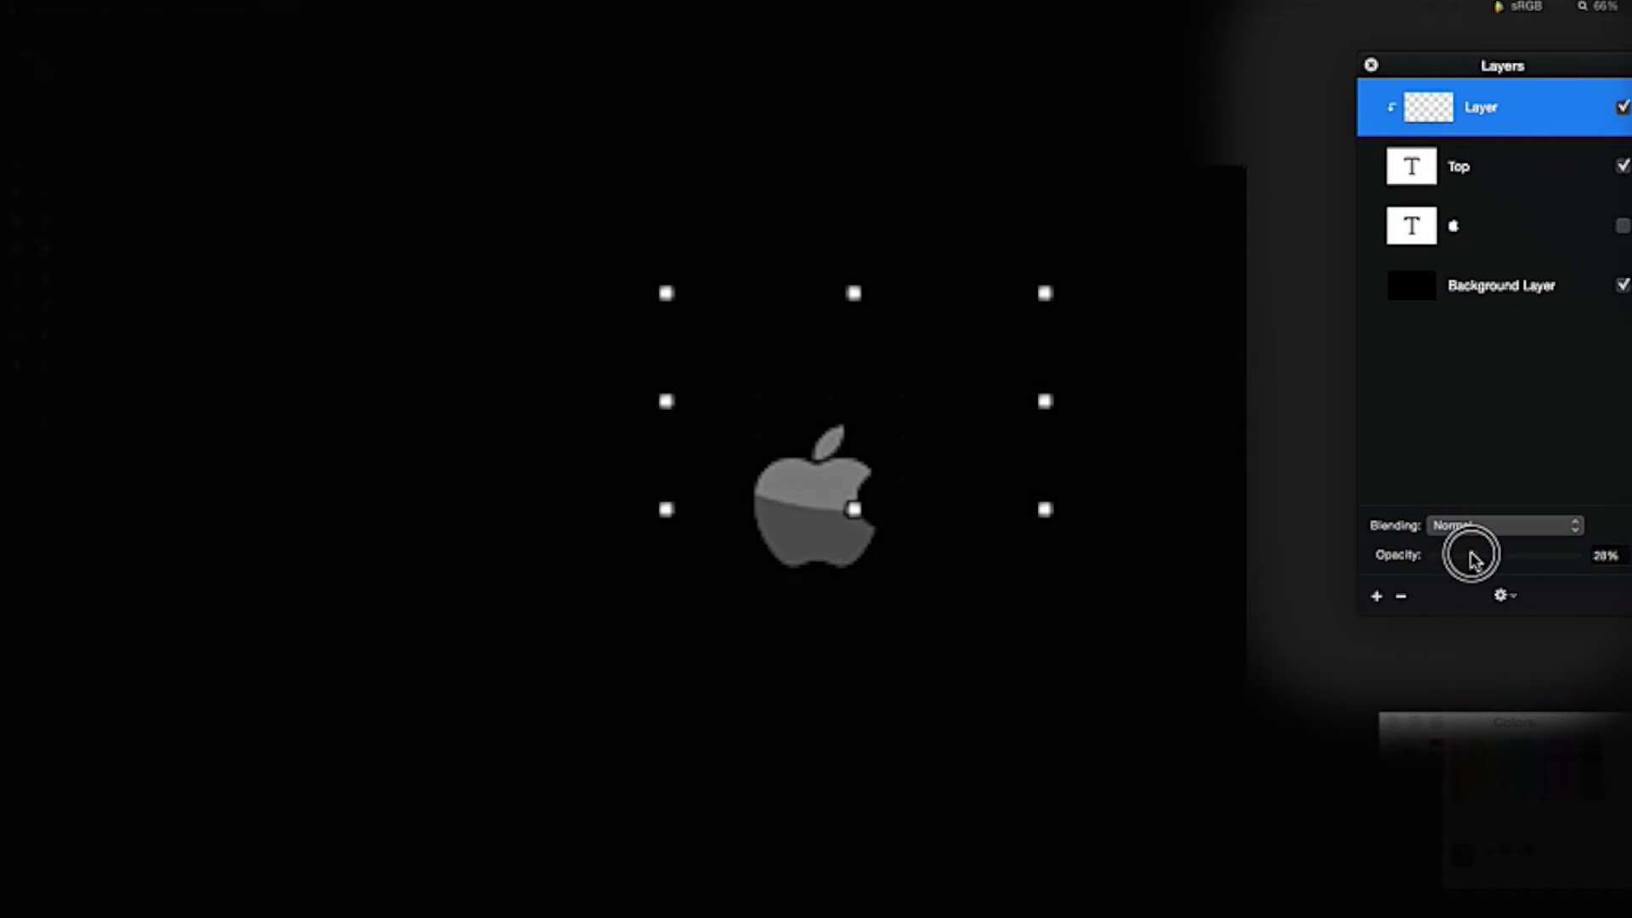
Recolour the Top layer's logo text black and lower the clipped ellipse layer's opacity very slightly.
left_click(1464, 174)
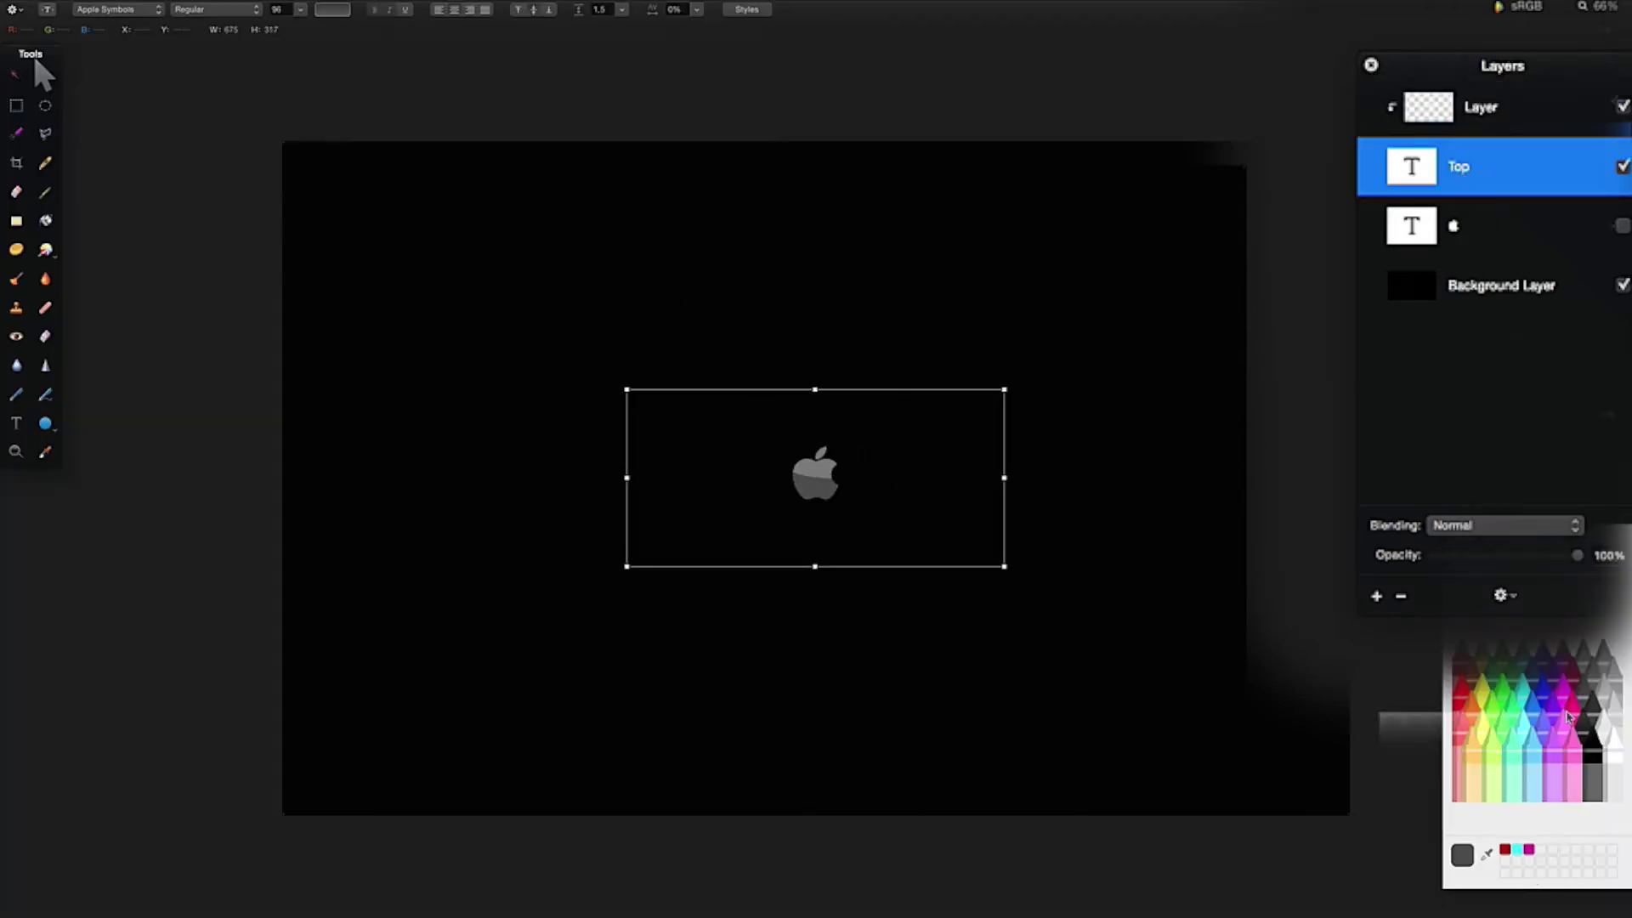
left_click(1594, 746)
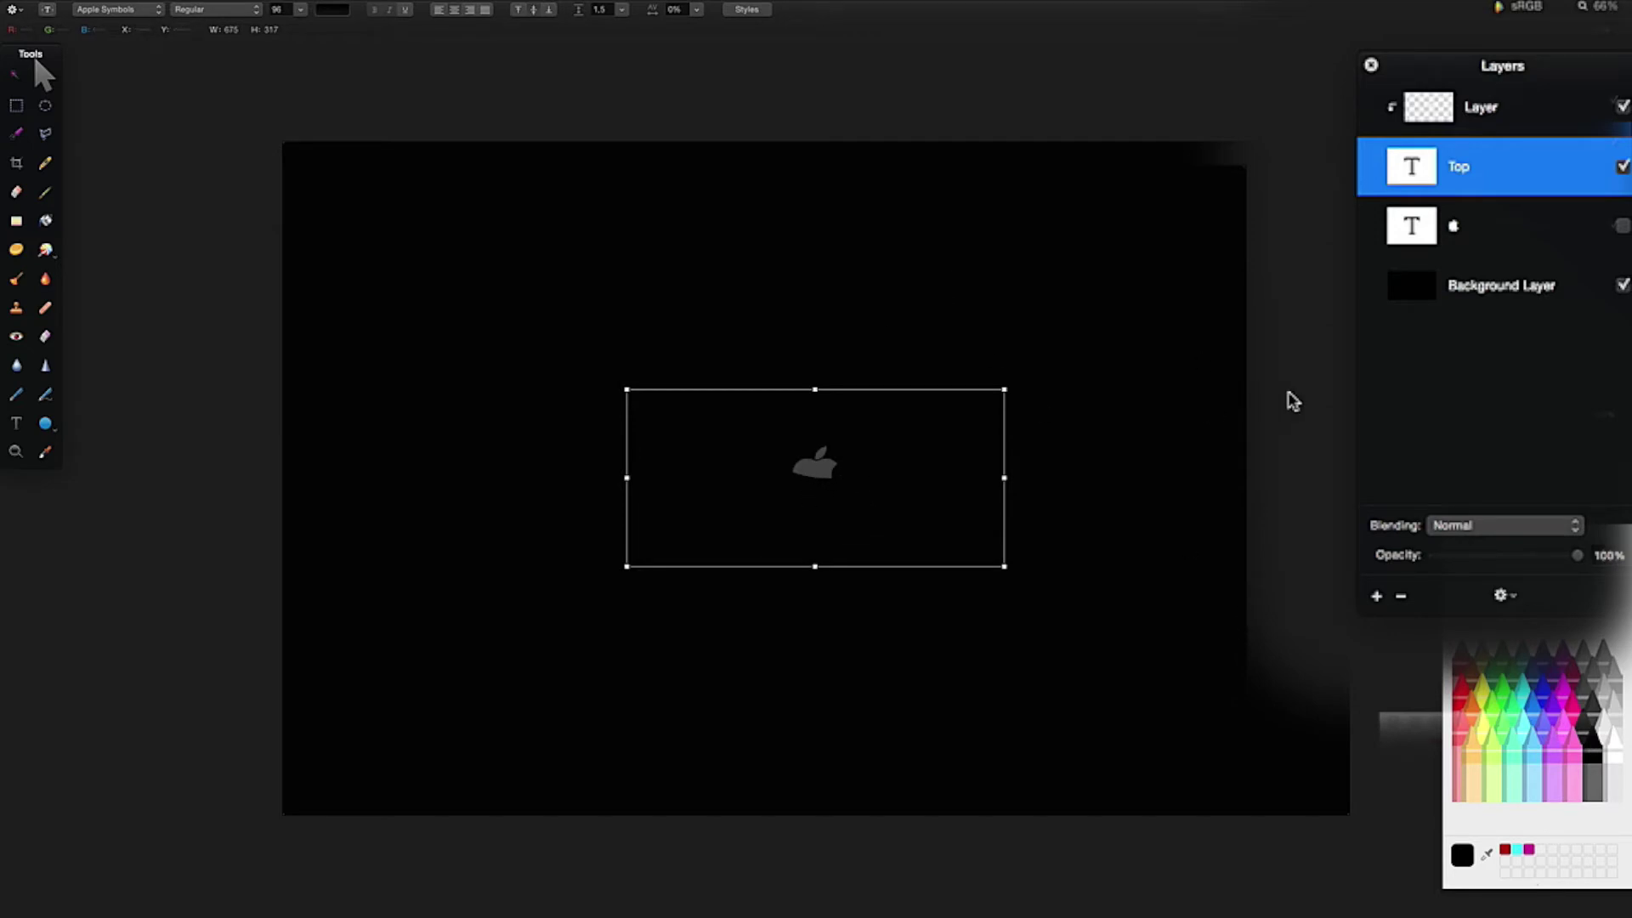
left_click(1480, 116)
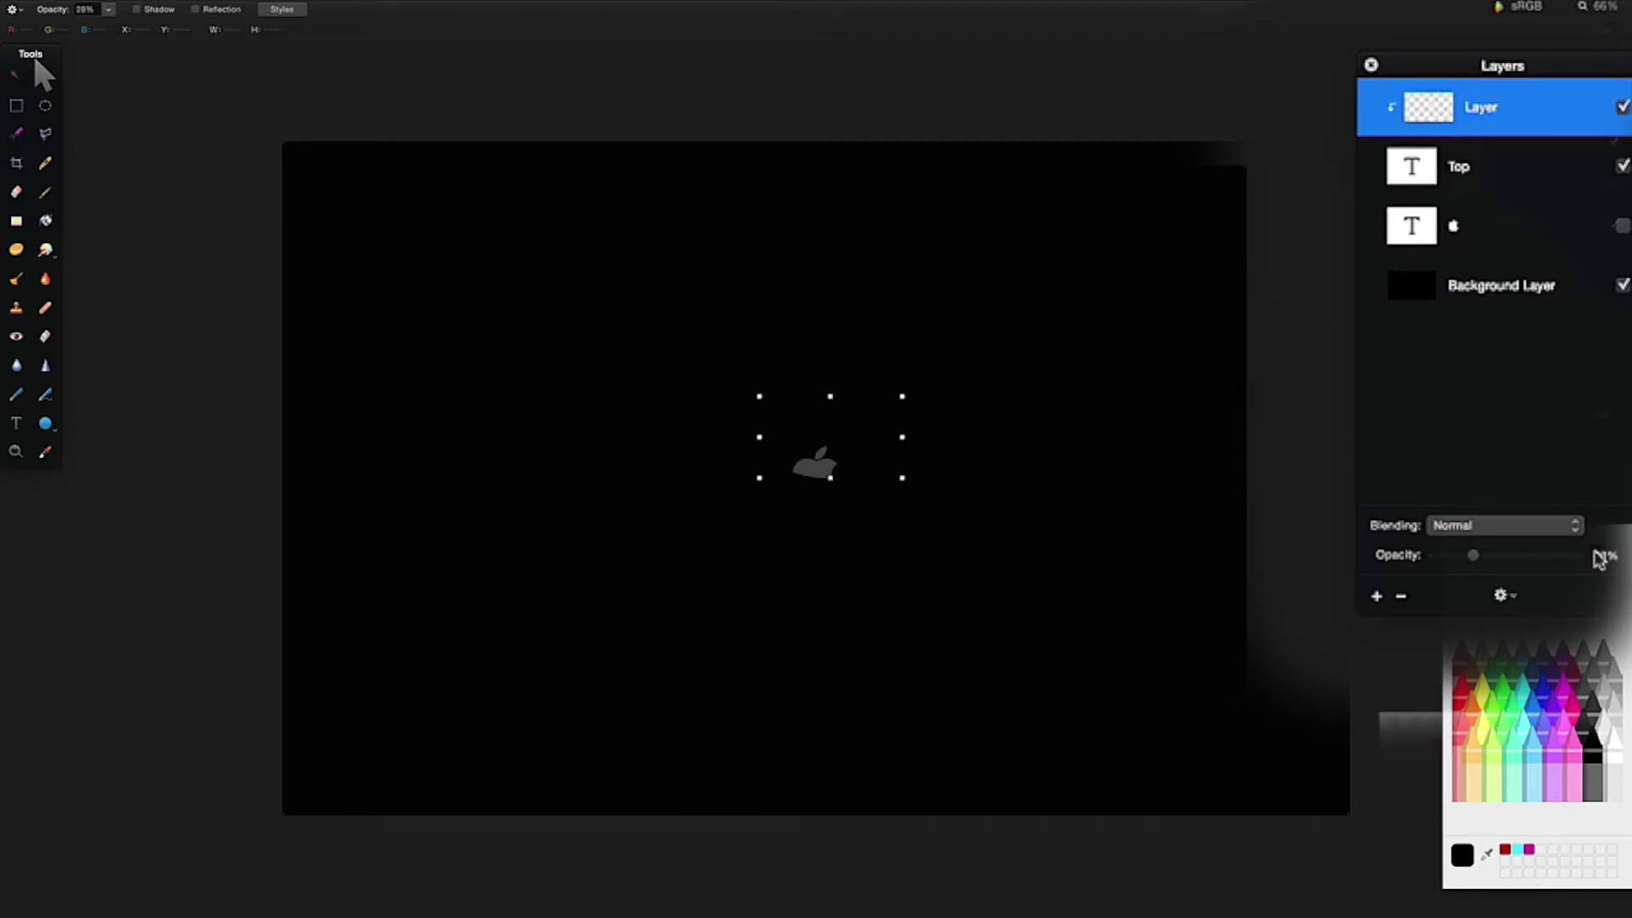
mouse_move(1475, 560)
left_mouse_down()
mouse_move(1604, 566)
mouse_move(1471, 564)
left_mouse_up()
Make the original logo layer visible and bring up its layer style settings.
left_click(1447, 228)
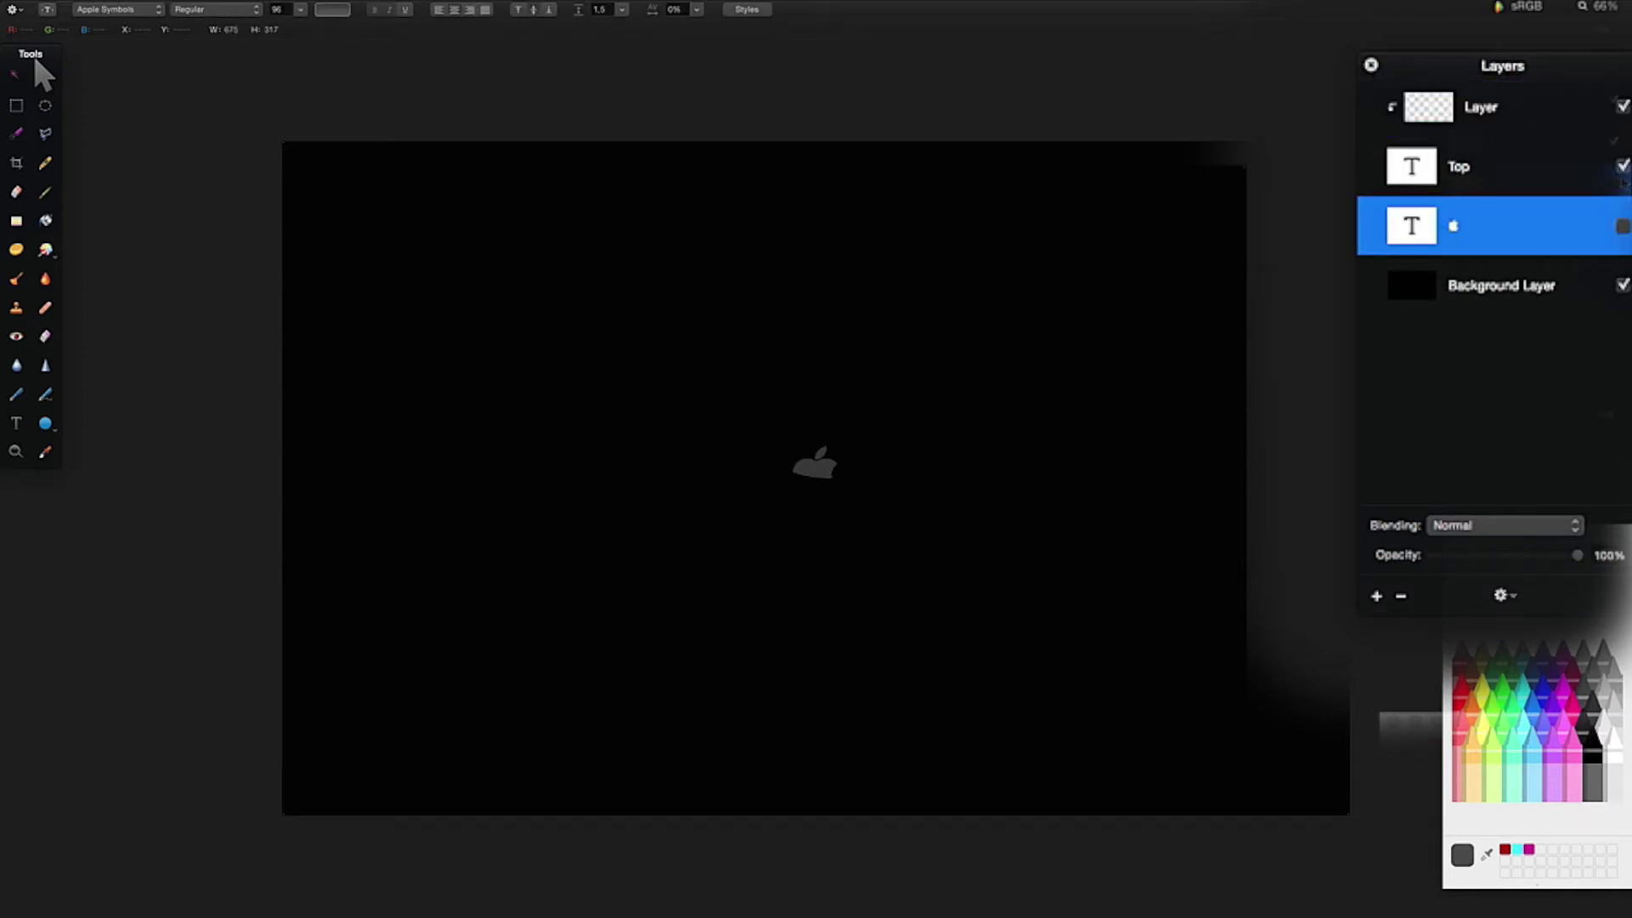
left_click(1622, 226)
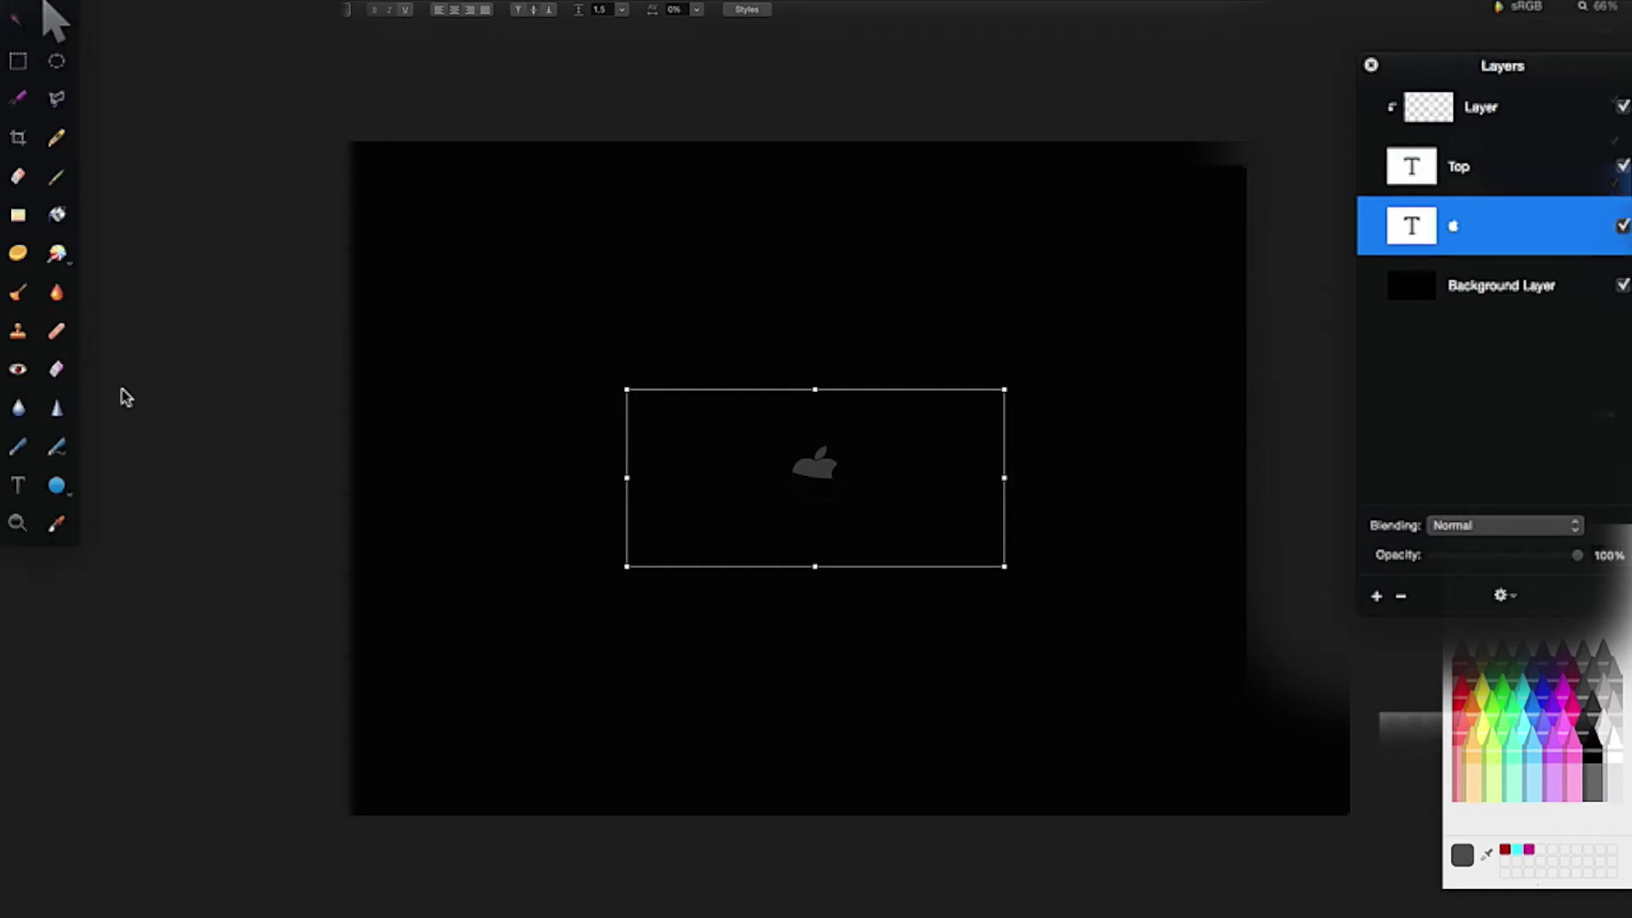
key("super+alt+y")
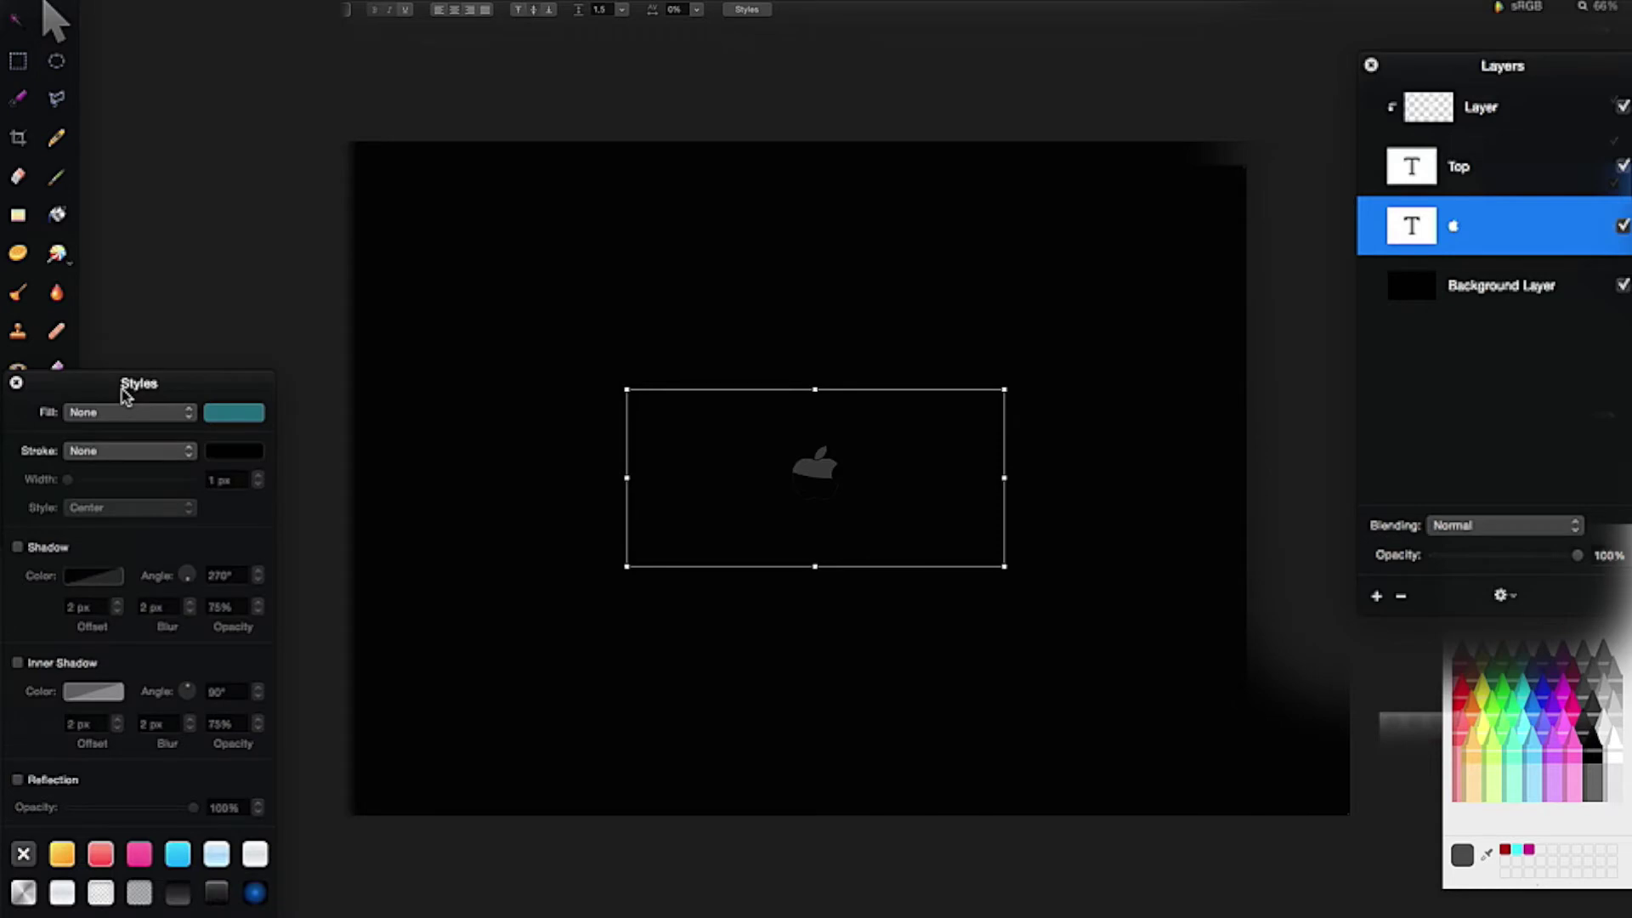
left_click_drag(125, 392, 123, 423)
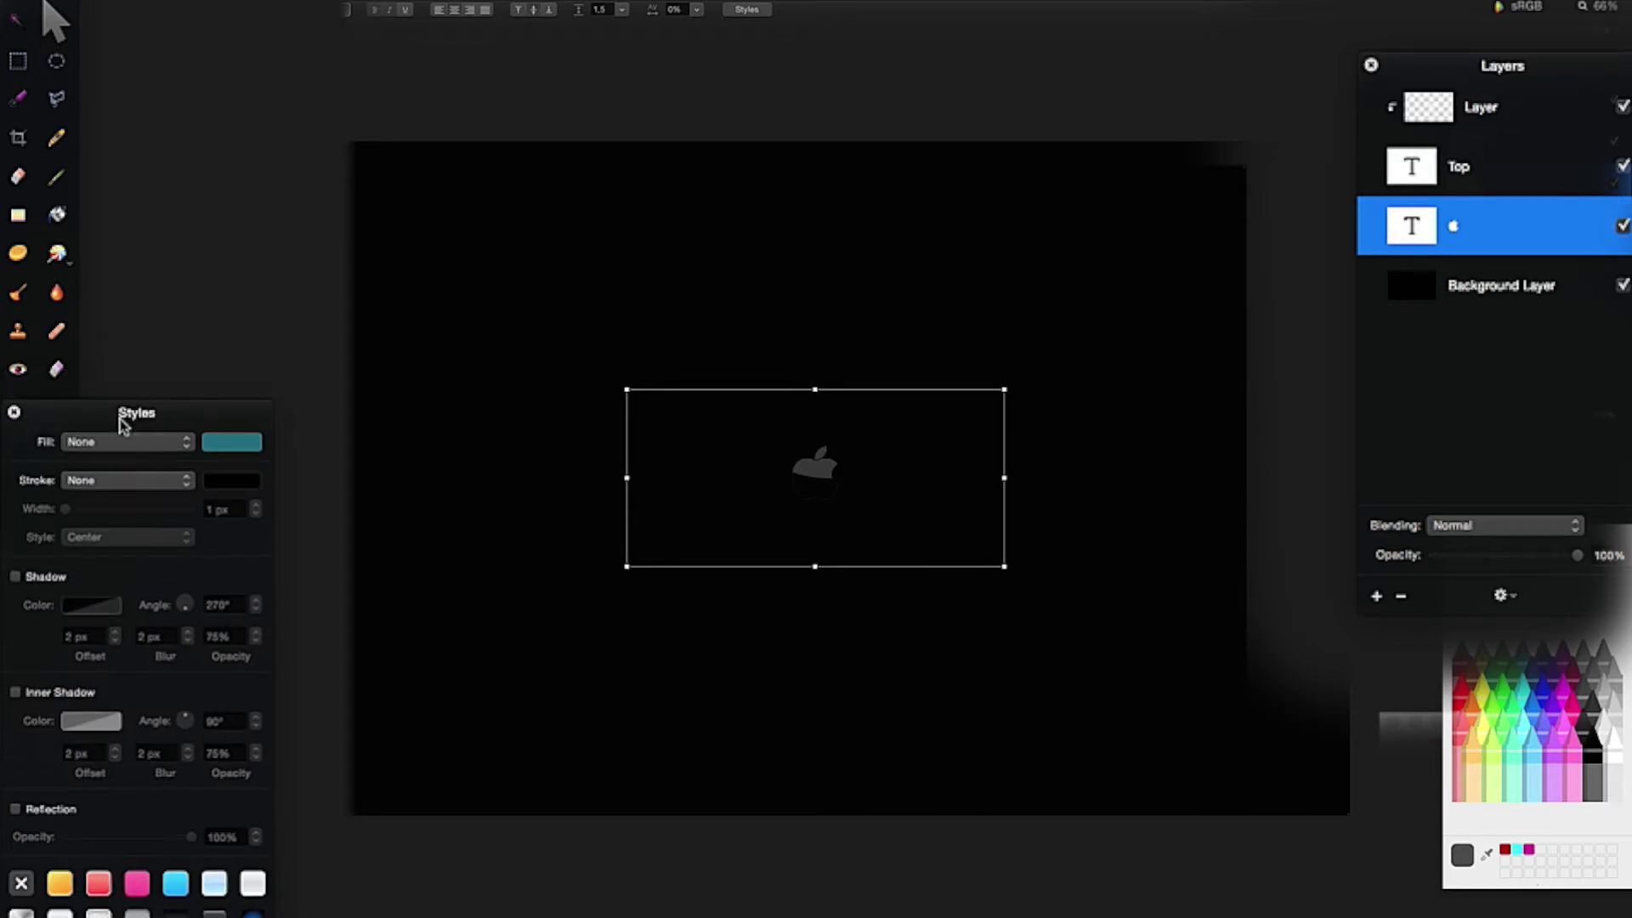
left_click(175, 483)
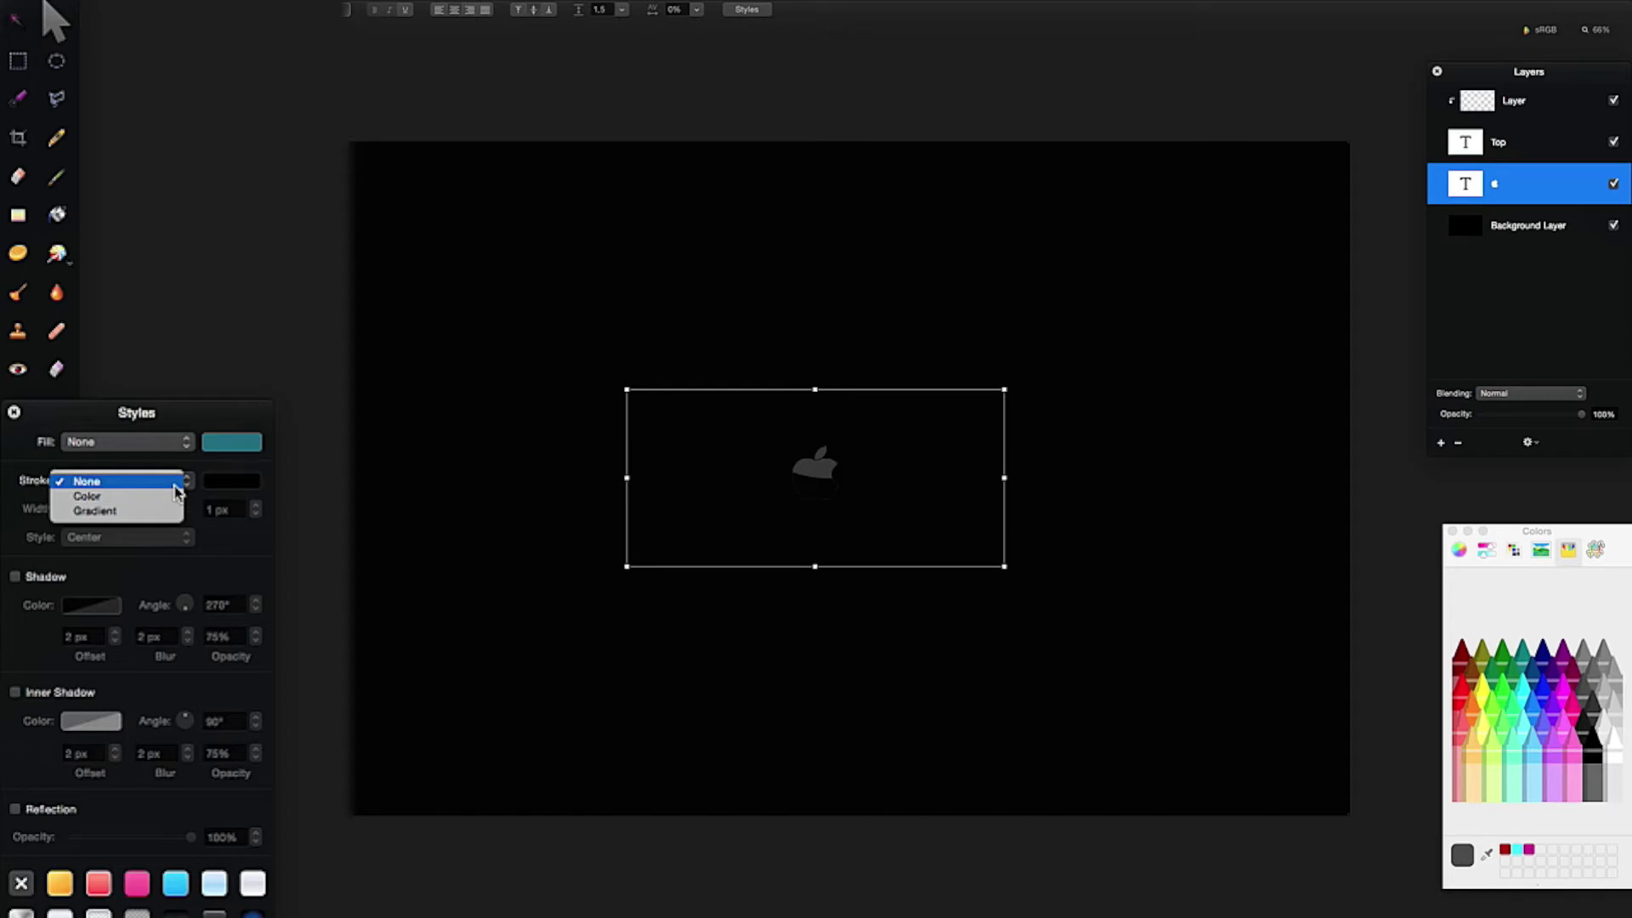
left_click(1492, 192)
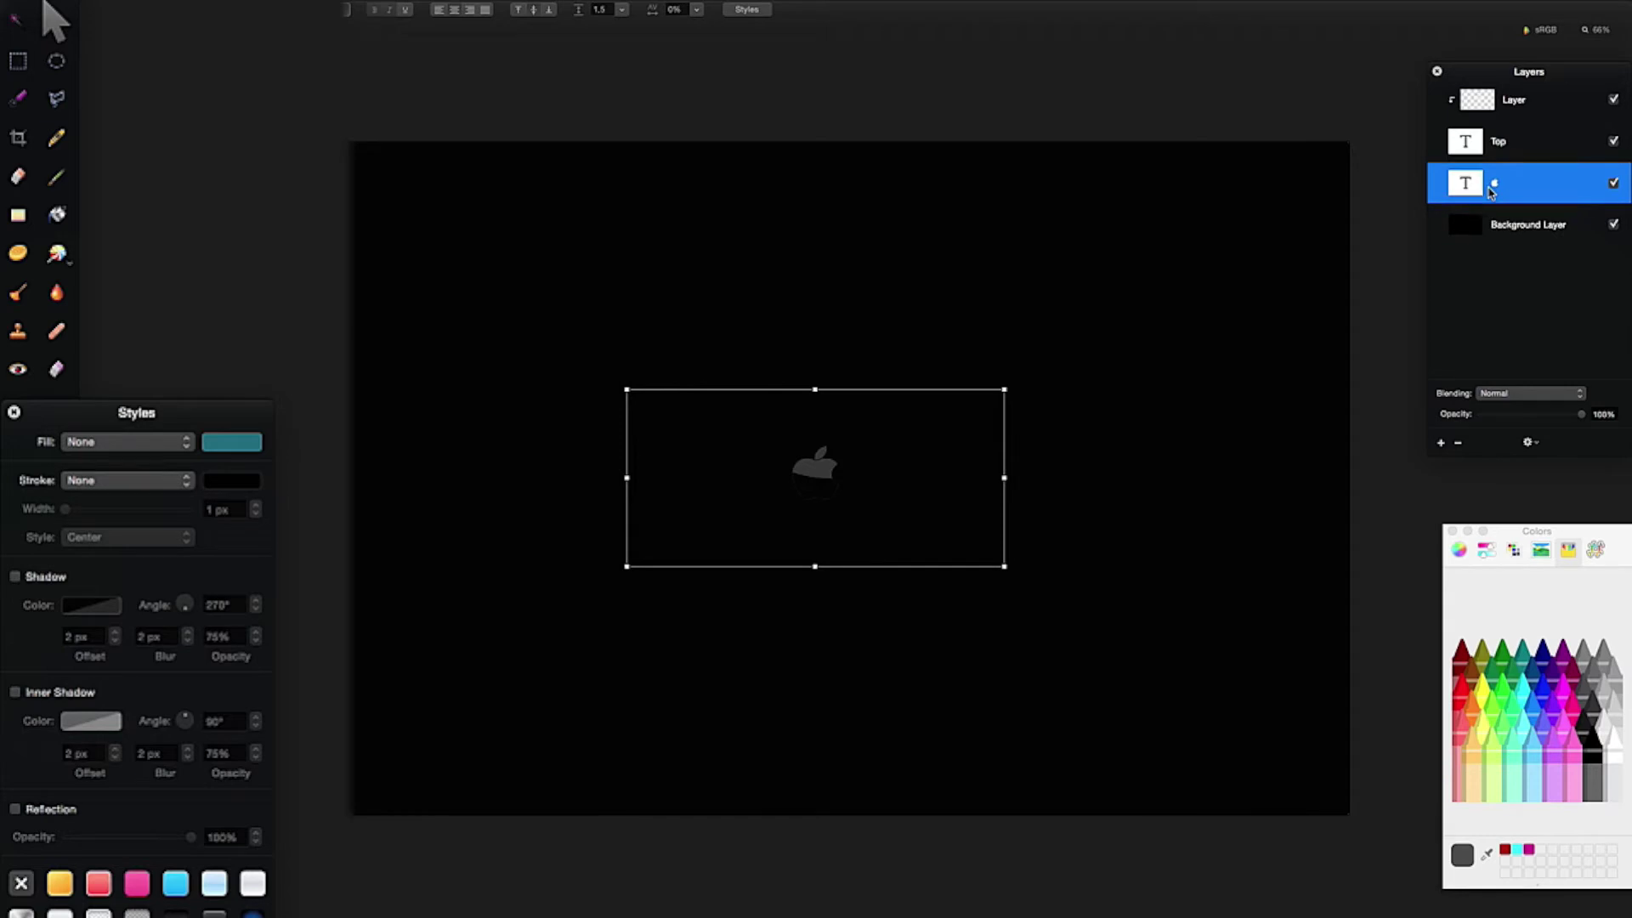
mouse_move(51, 17)
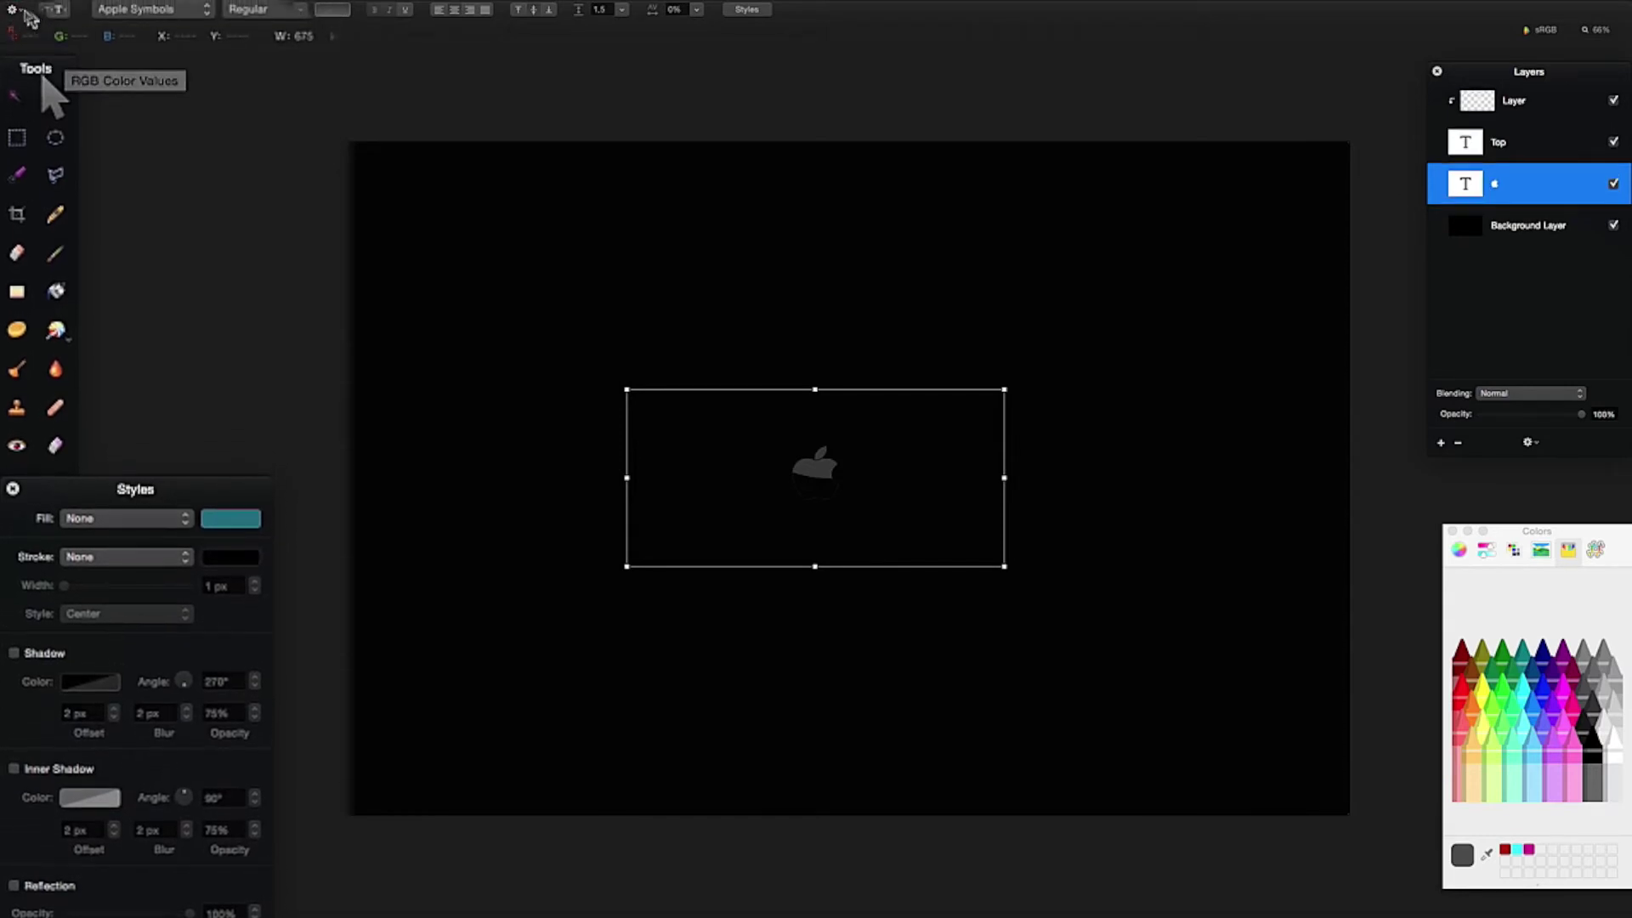
left_click(21, 11)
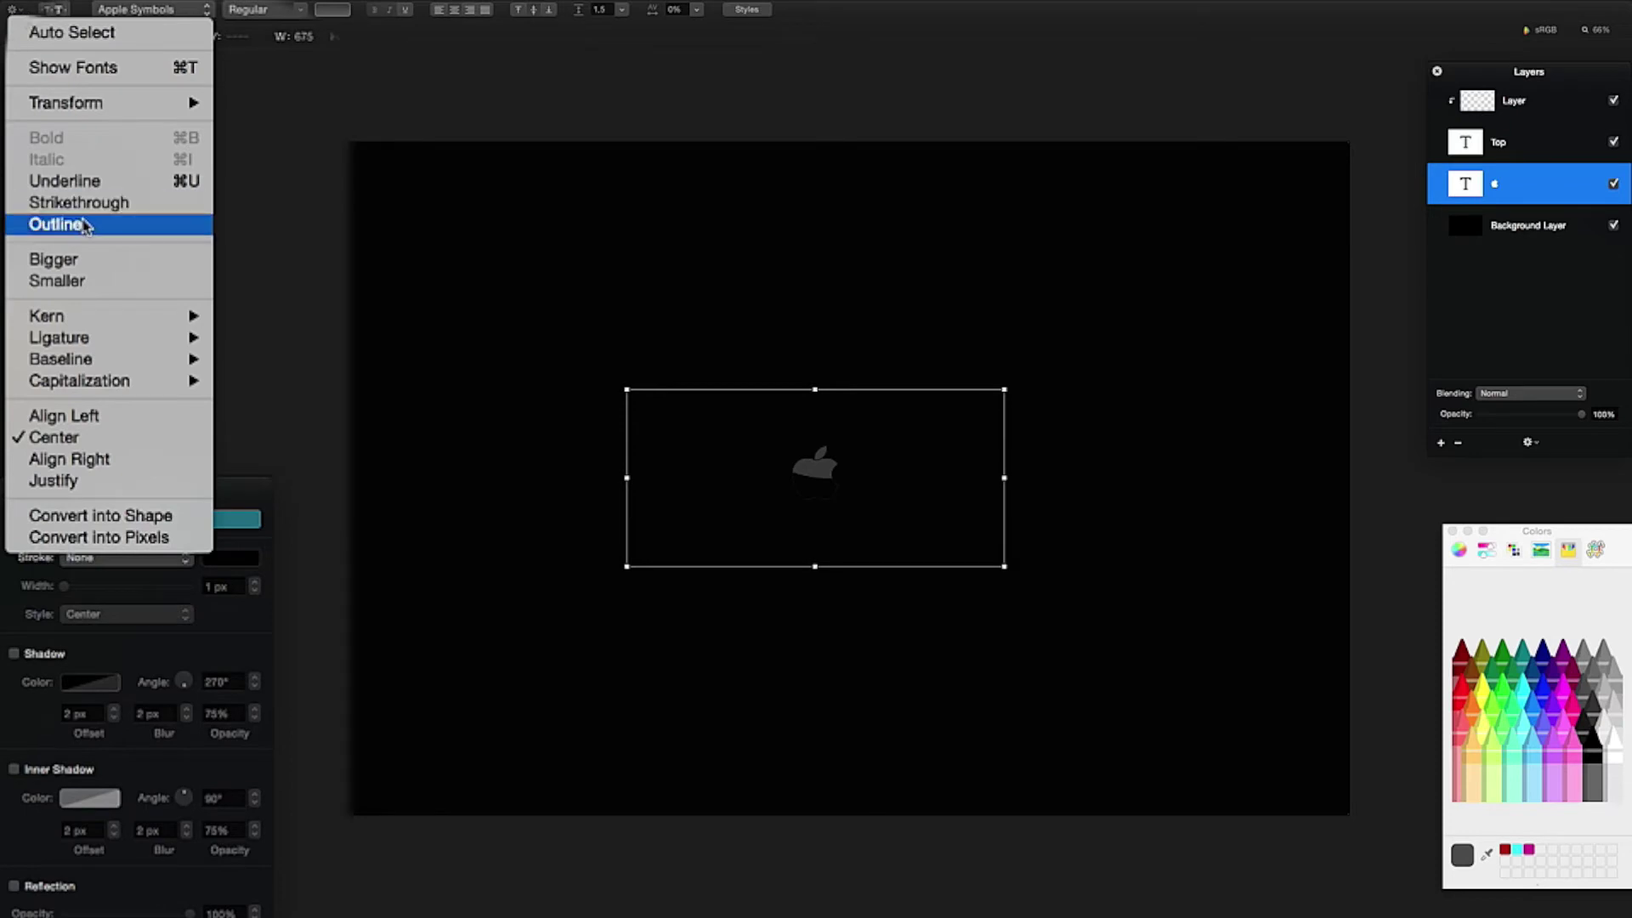
left_click(283, 260)
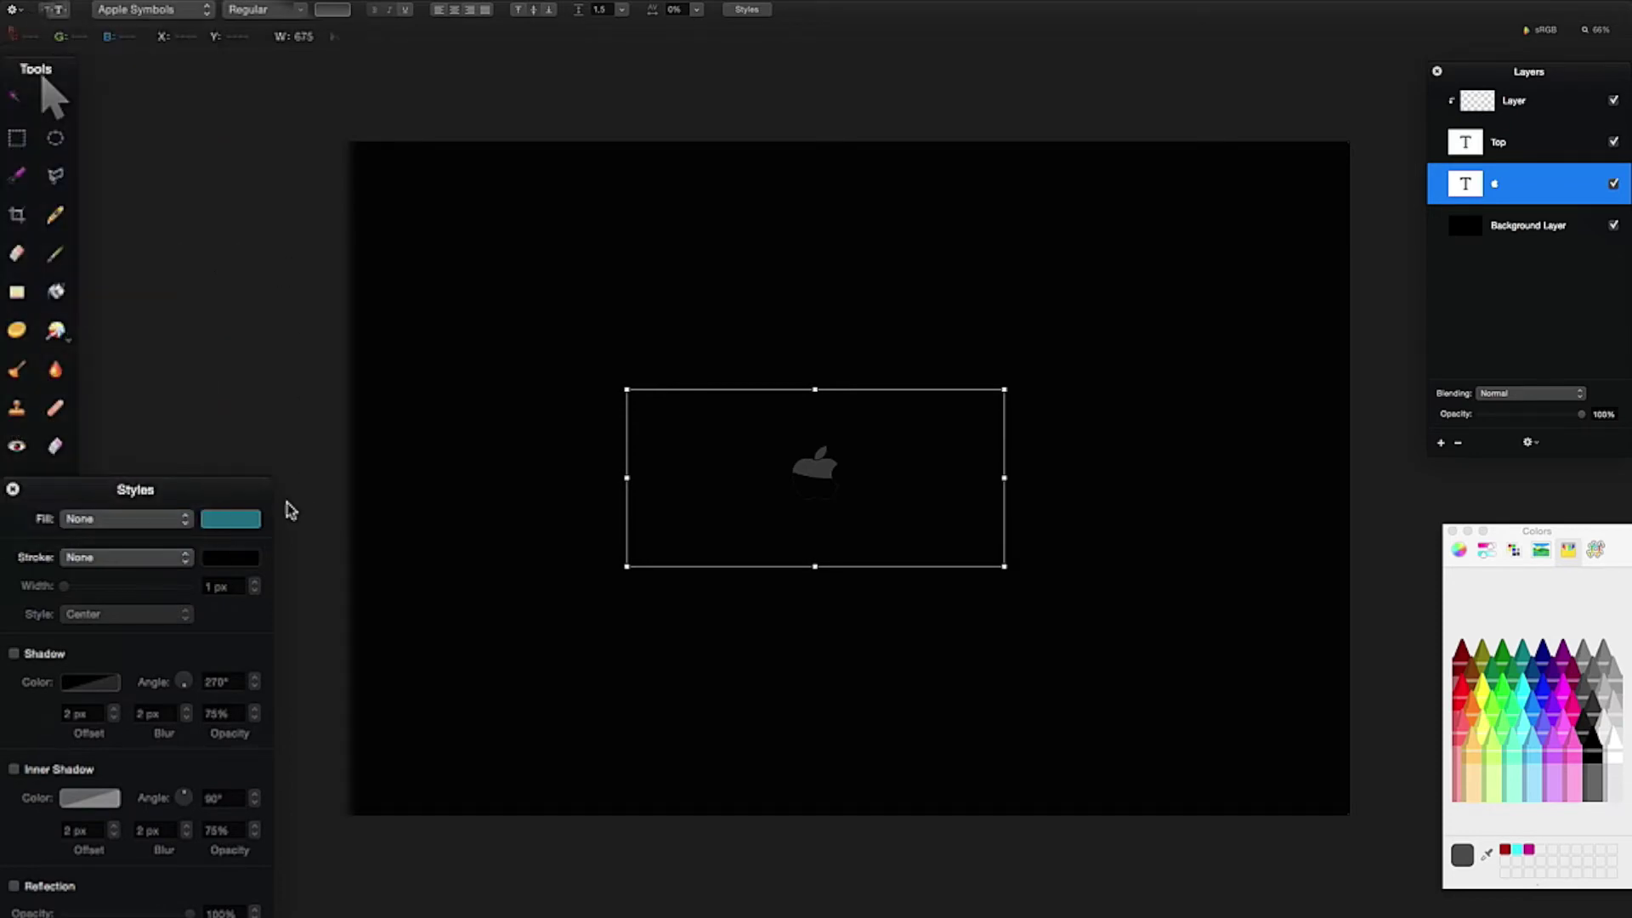
Give the original logo layer a solid colour stroke in very light grey.
scroll(156, 529, "down", 3)
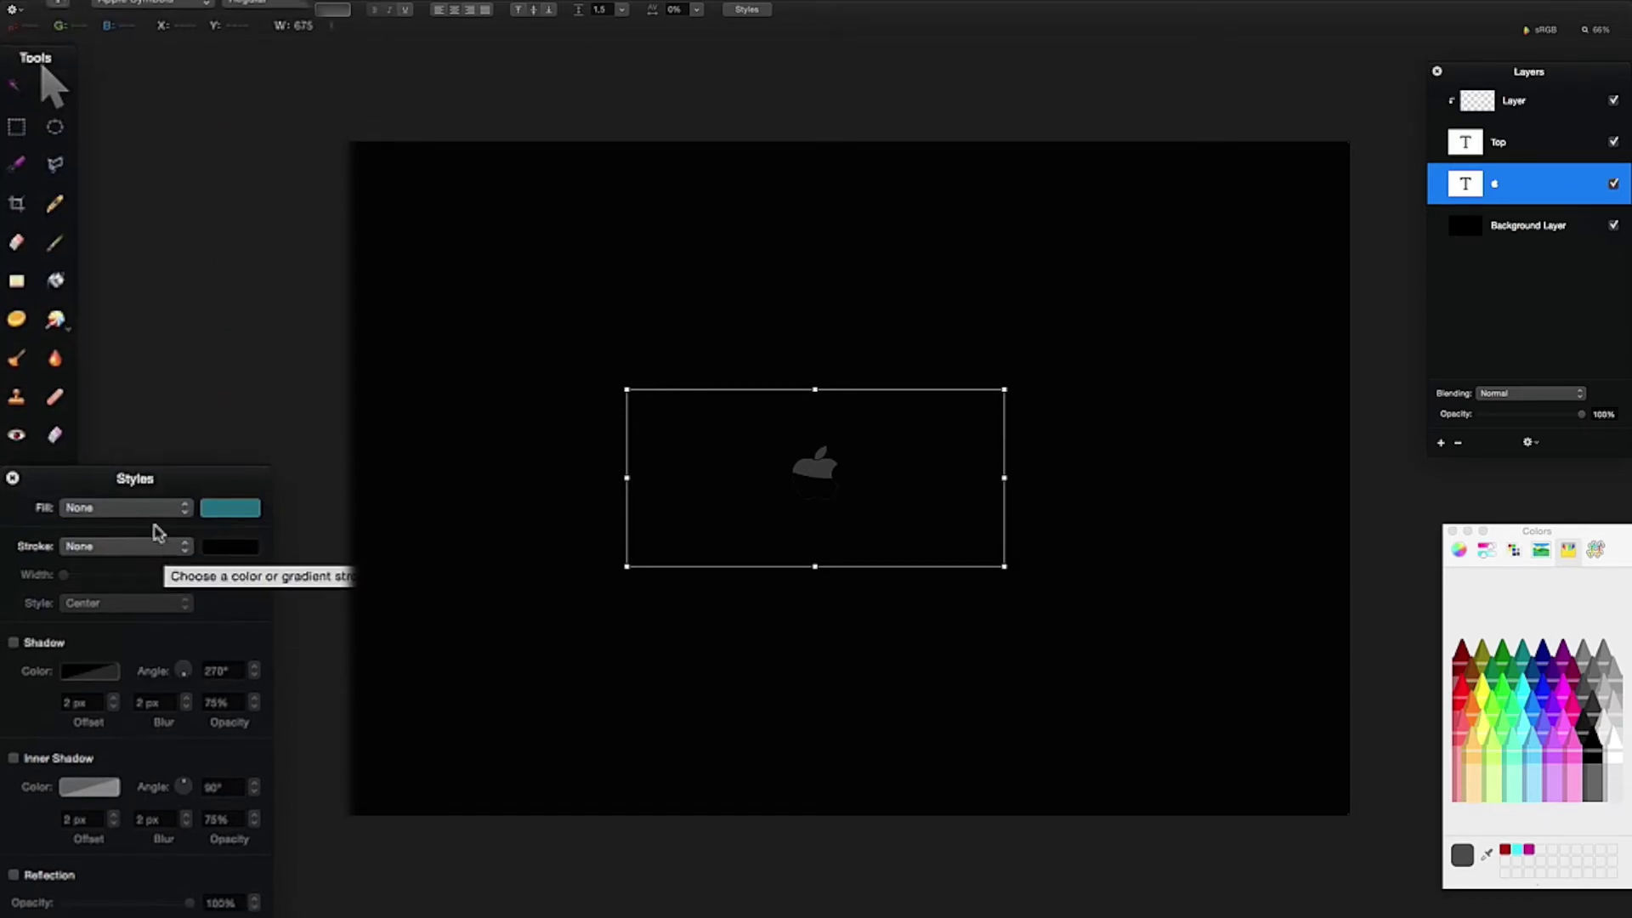
scroll(90, 464, "down", 4)
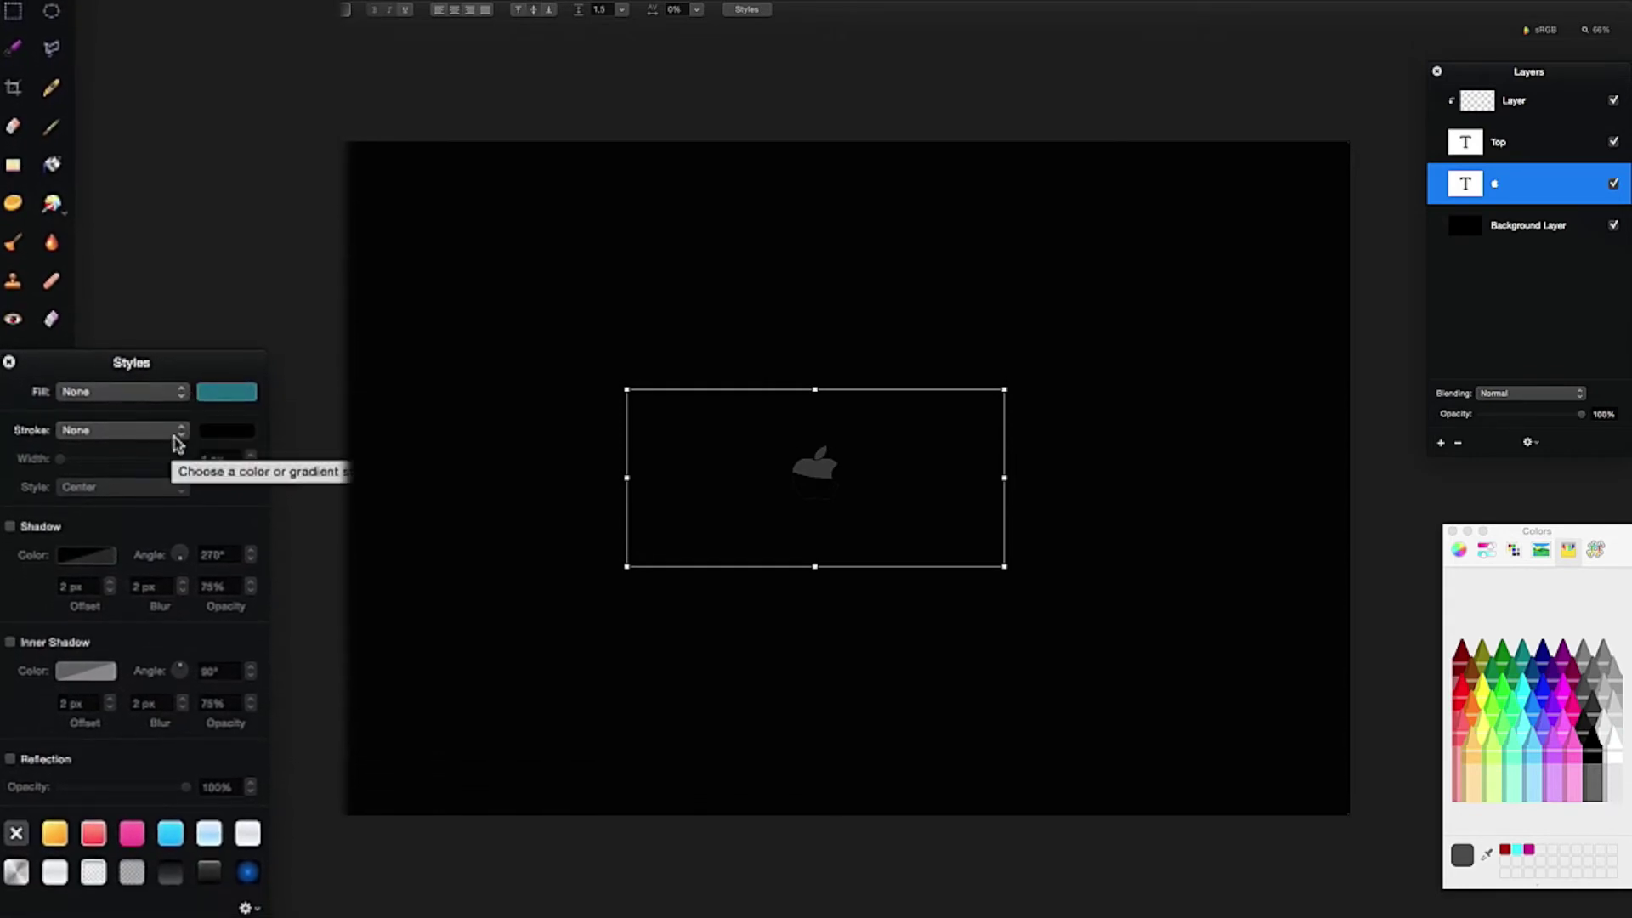
left_click(153, 401)
left_click(154, 417)
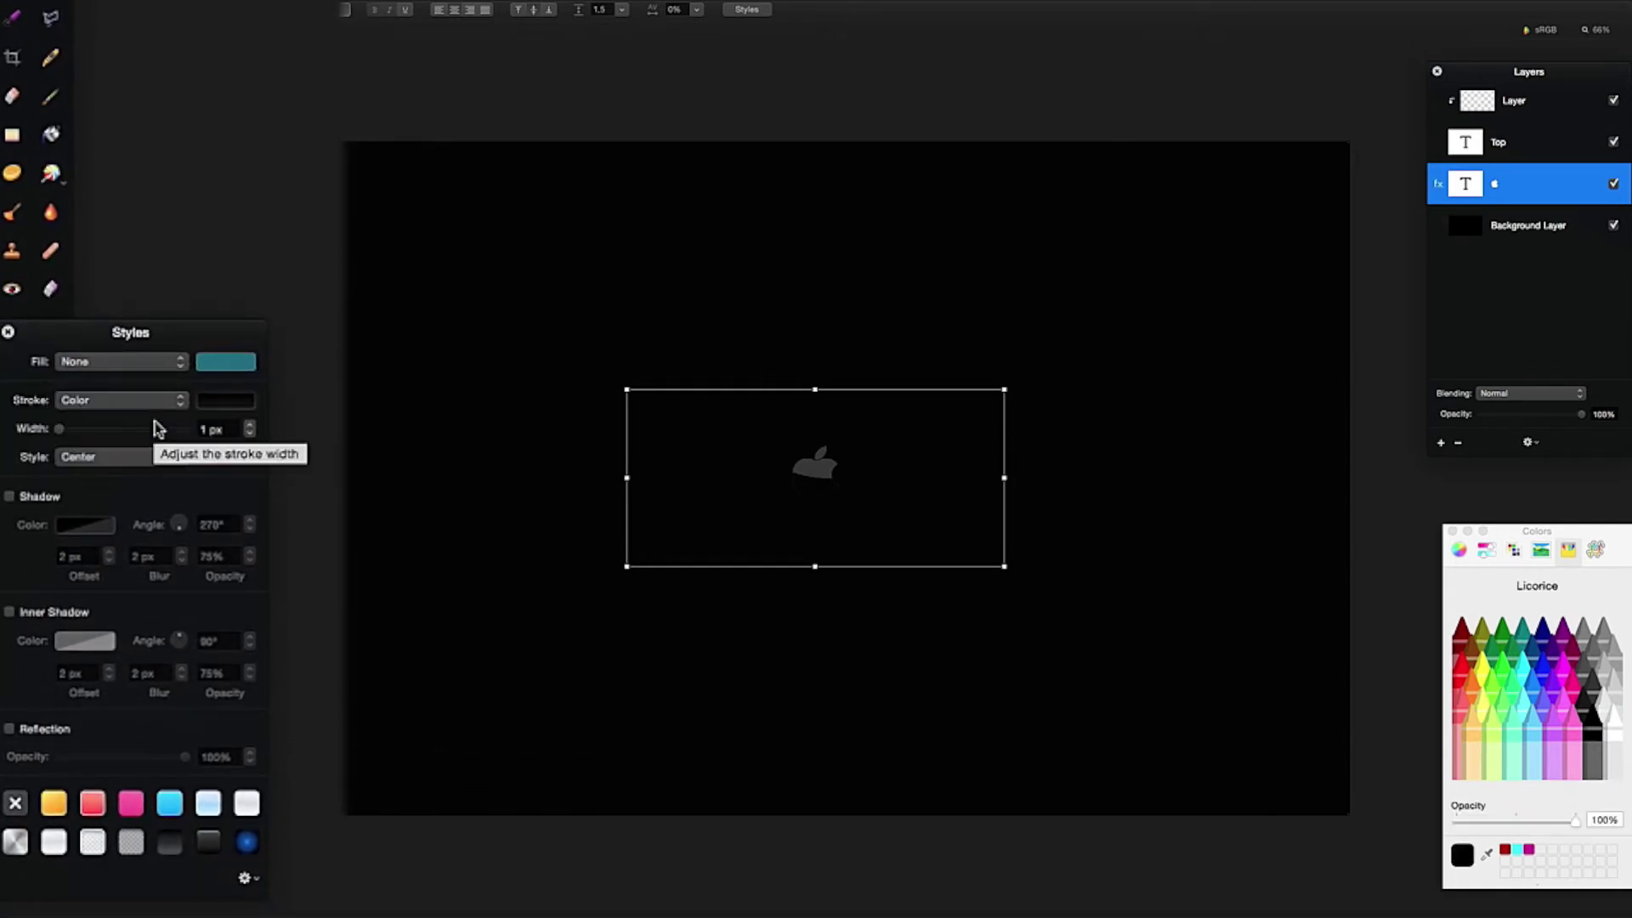
left_click(212, 402)
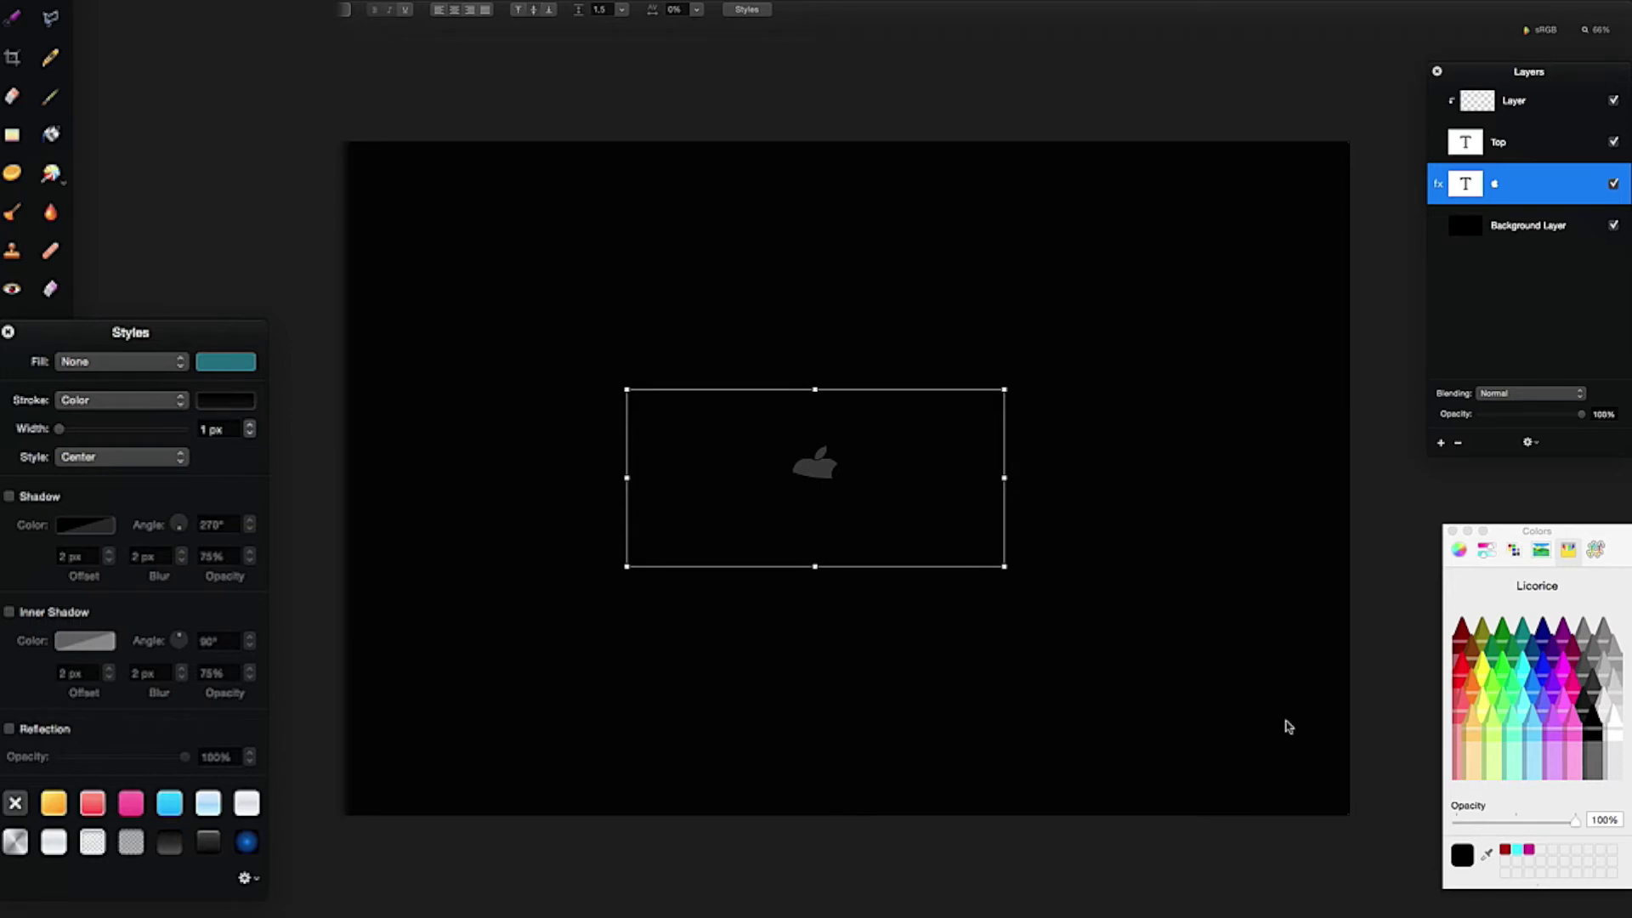
left_click(1606, 707)
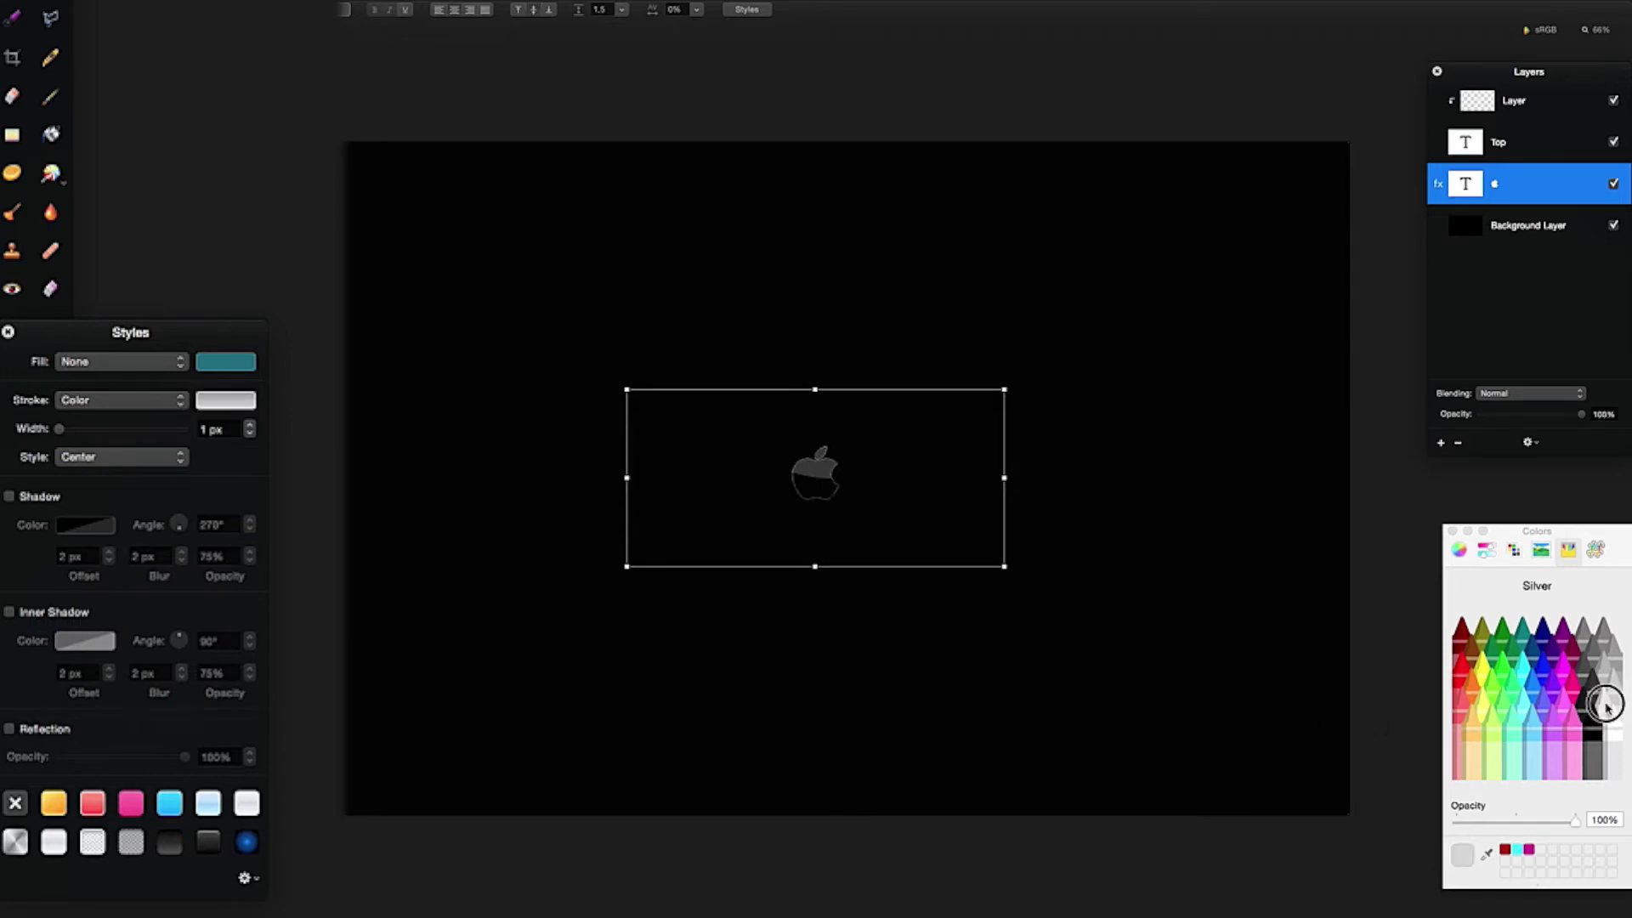
left_click(1607, 705)
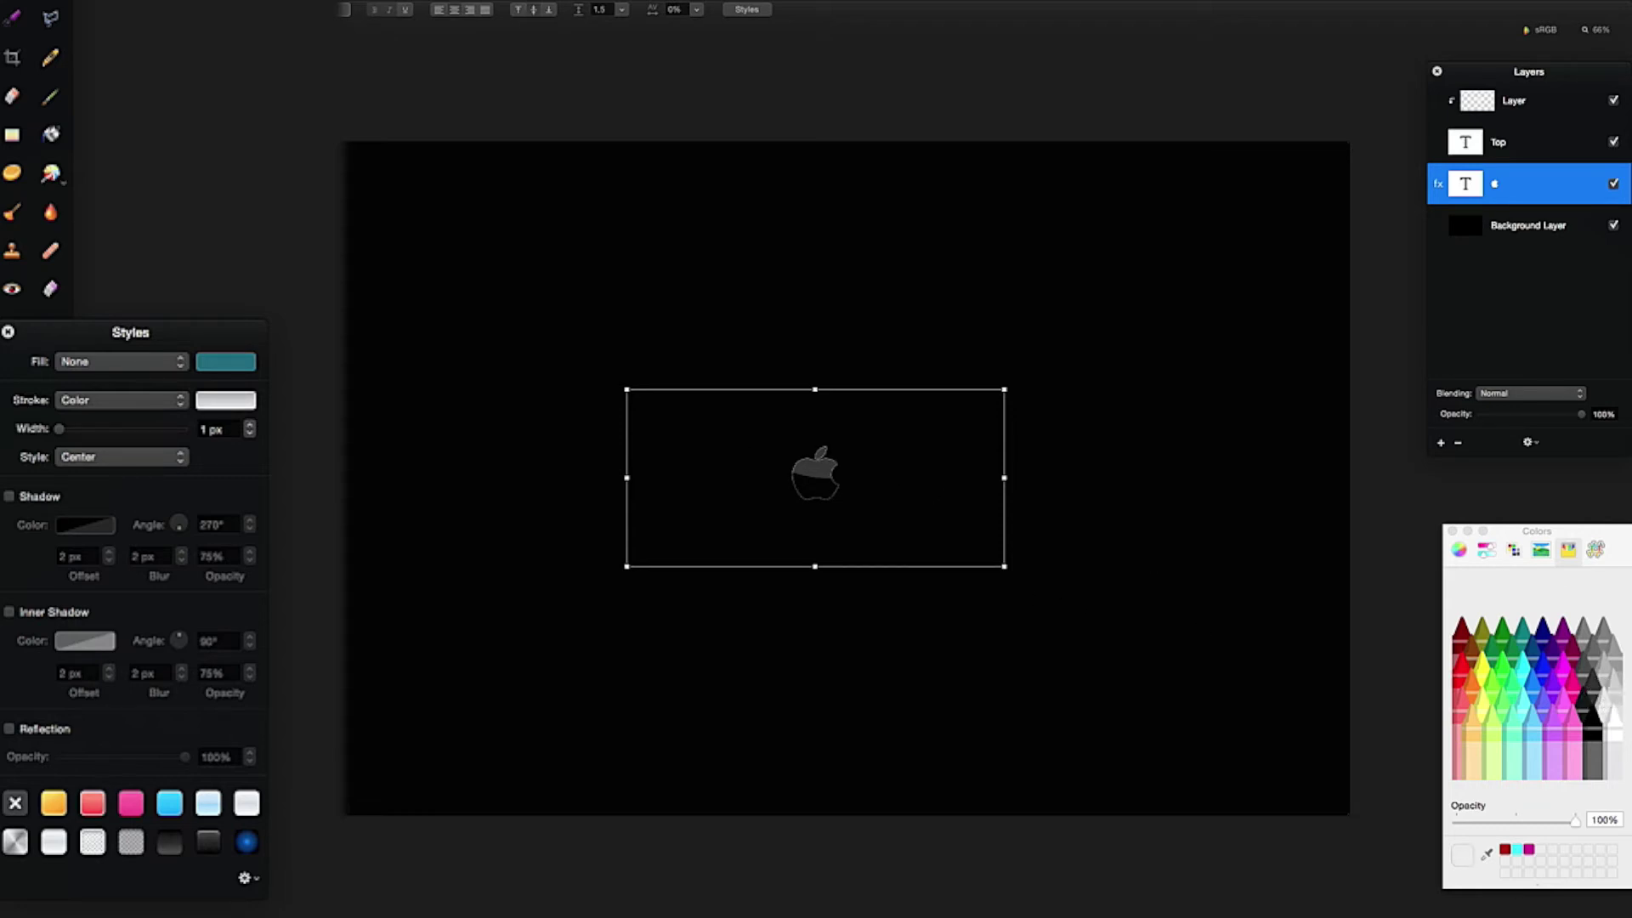
Set the original logo's stroke width to 2 px and convert that text layer into pixels.
left_click(215, 428)
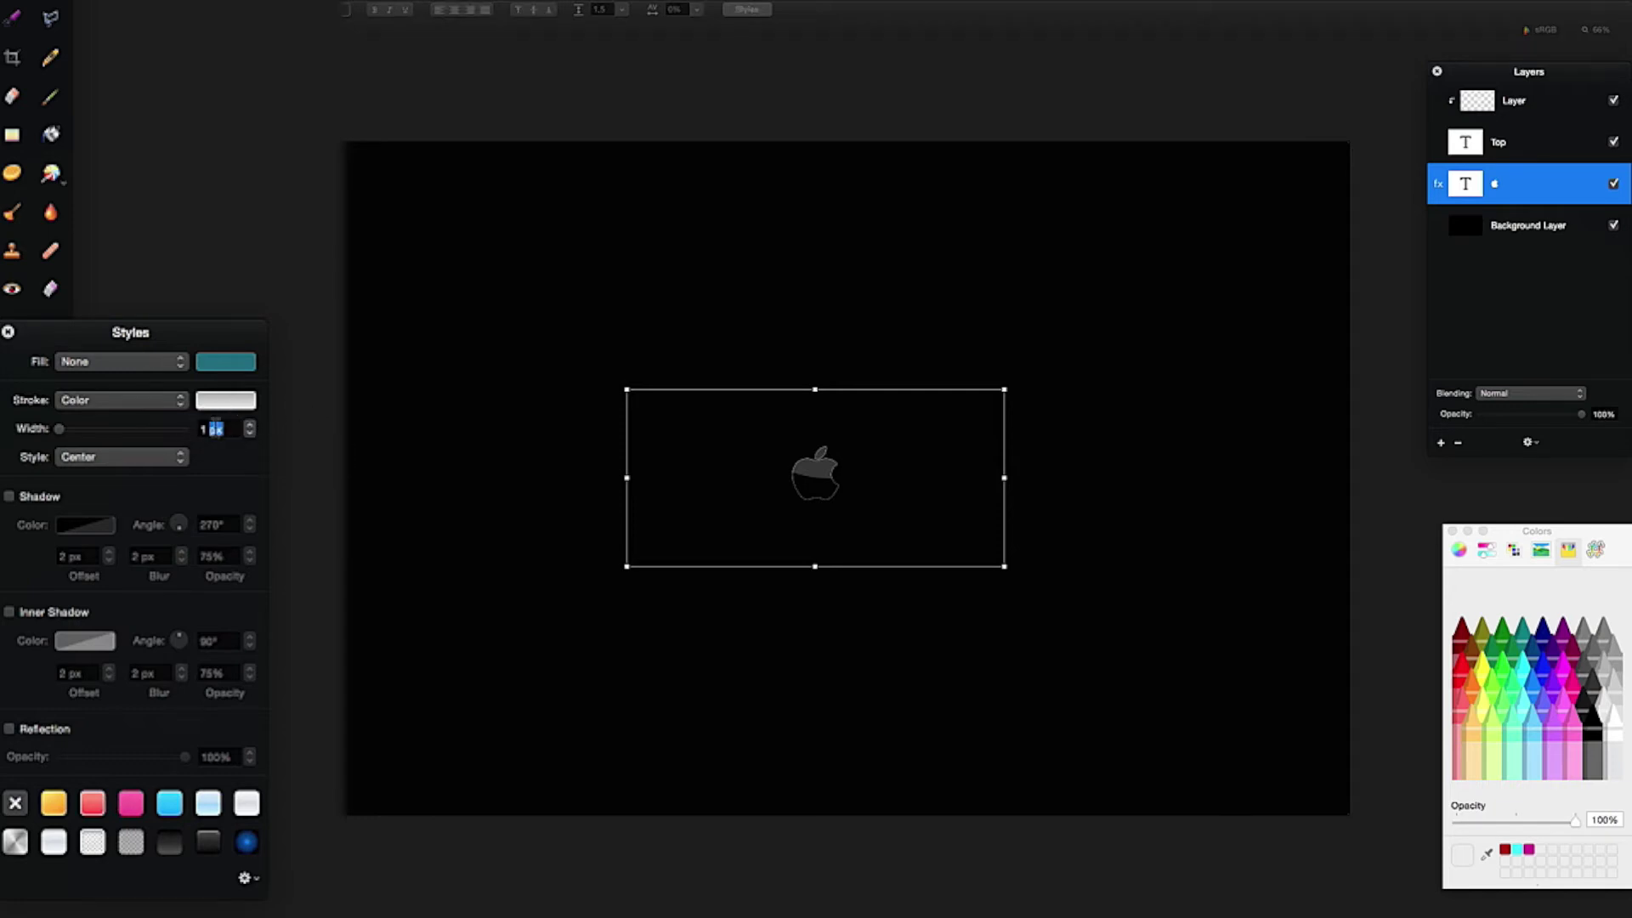
triple_click(215, 429)
key("Return")
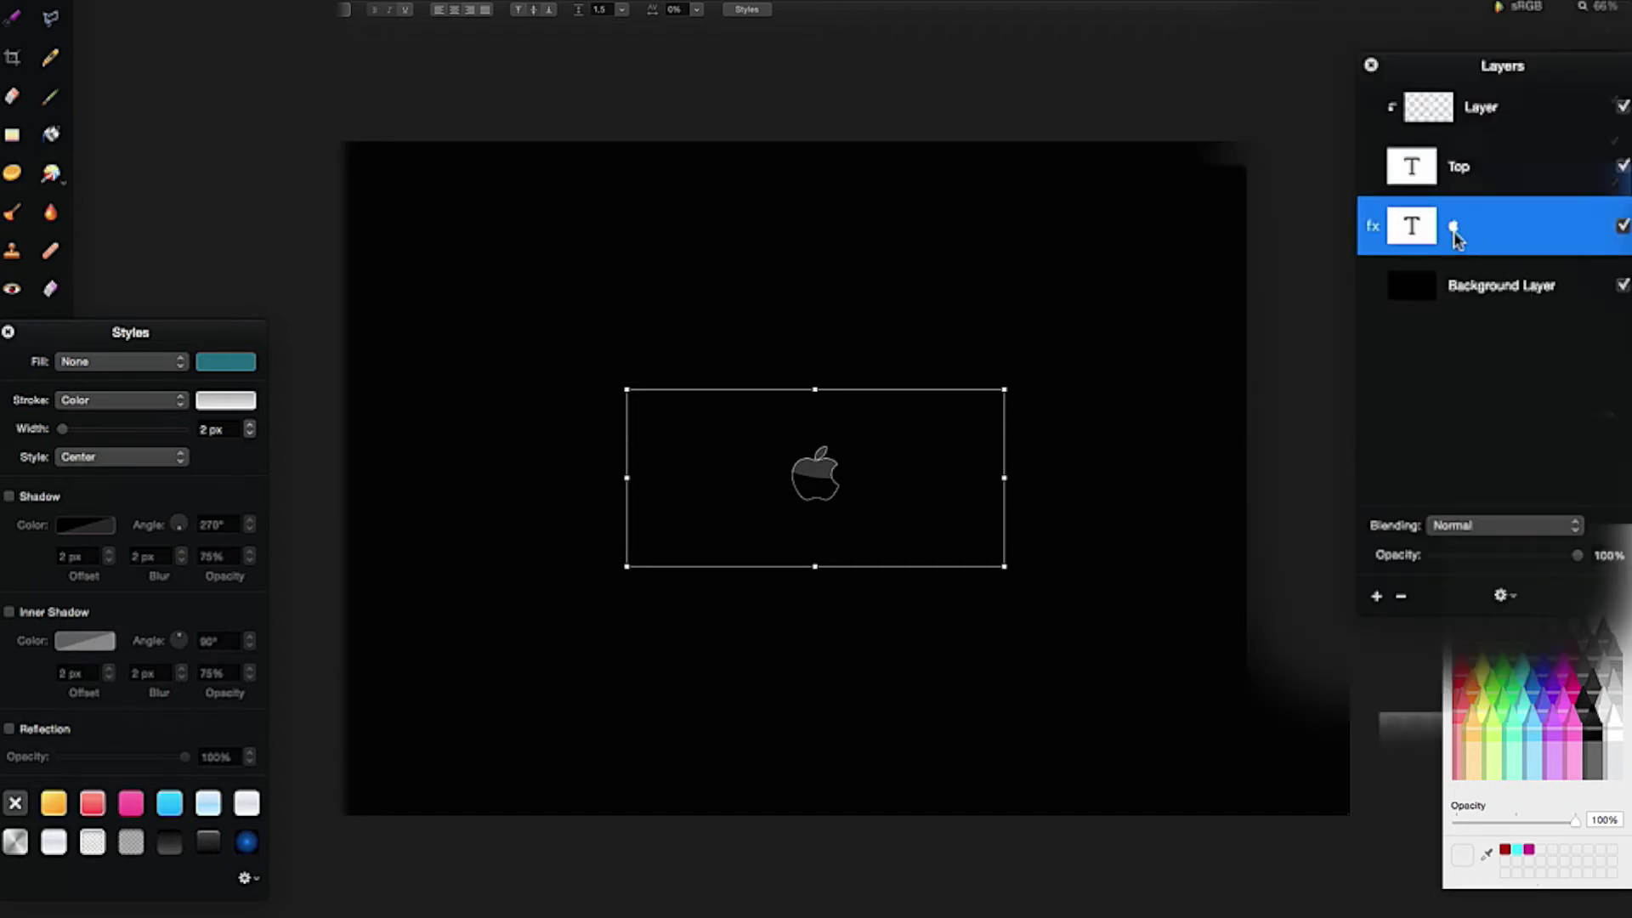
right_click(1454, 238)
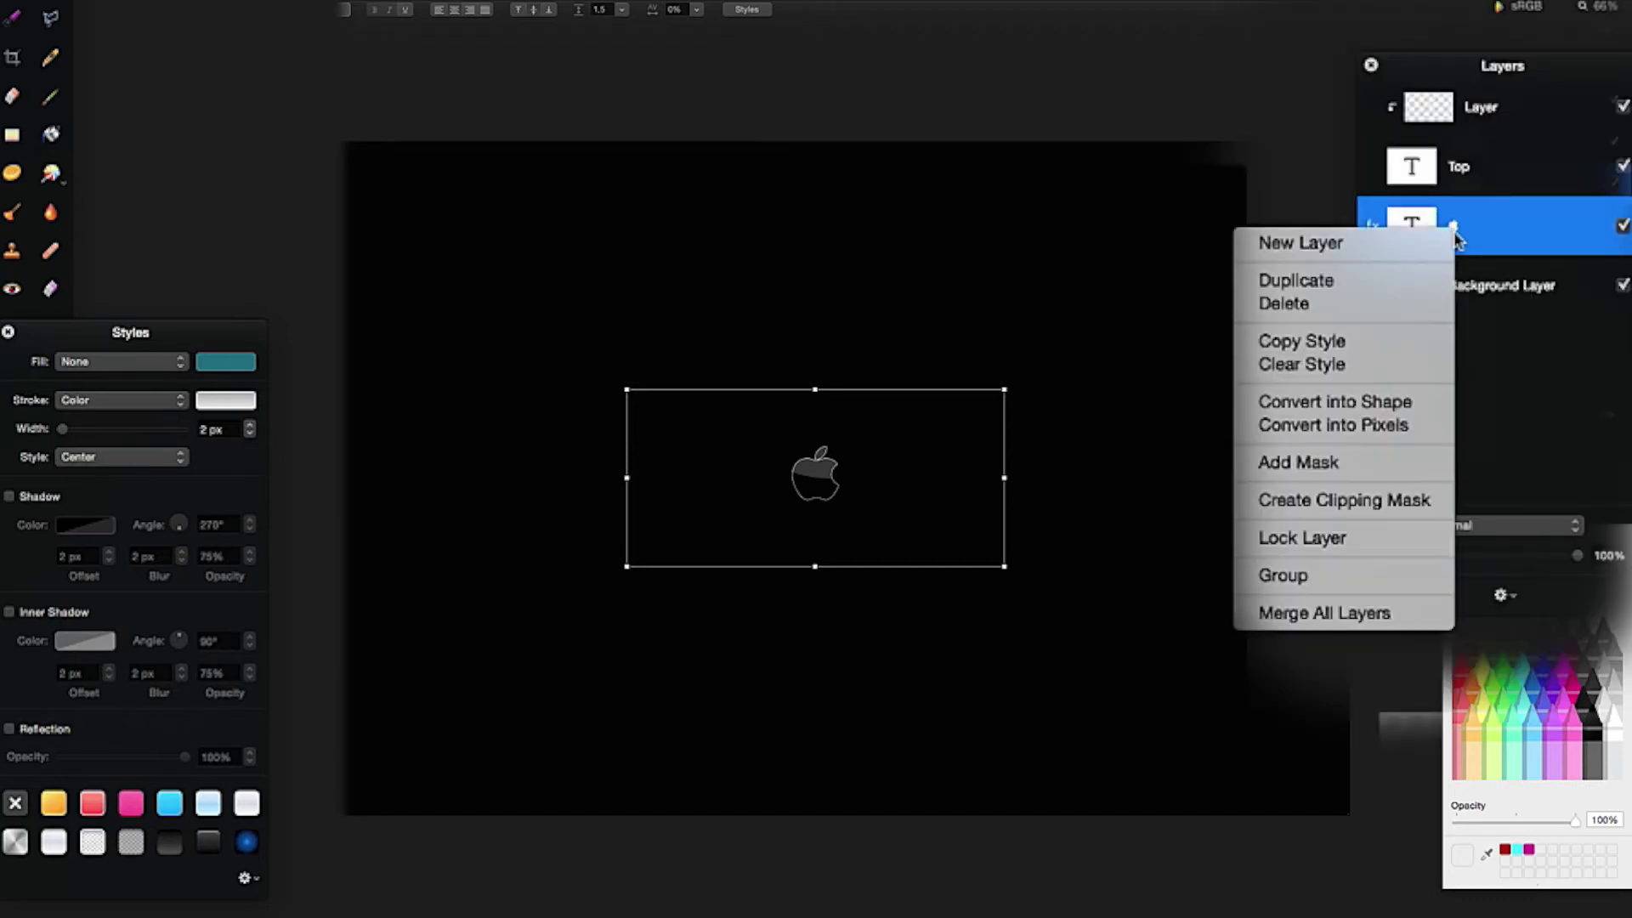
left_click(1385, 435)
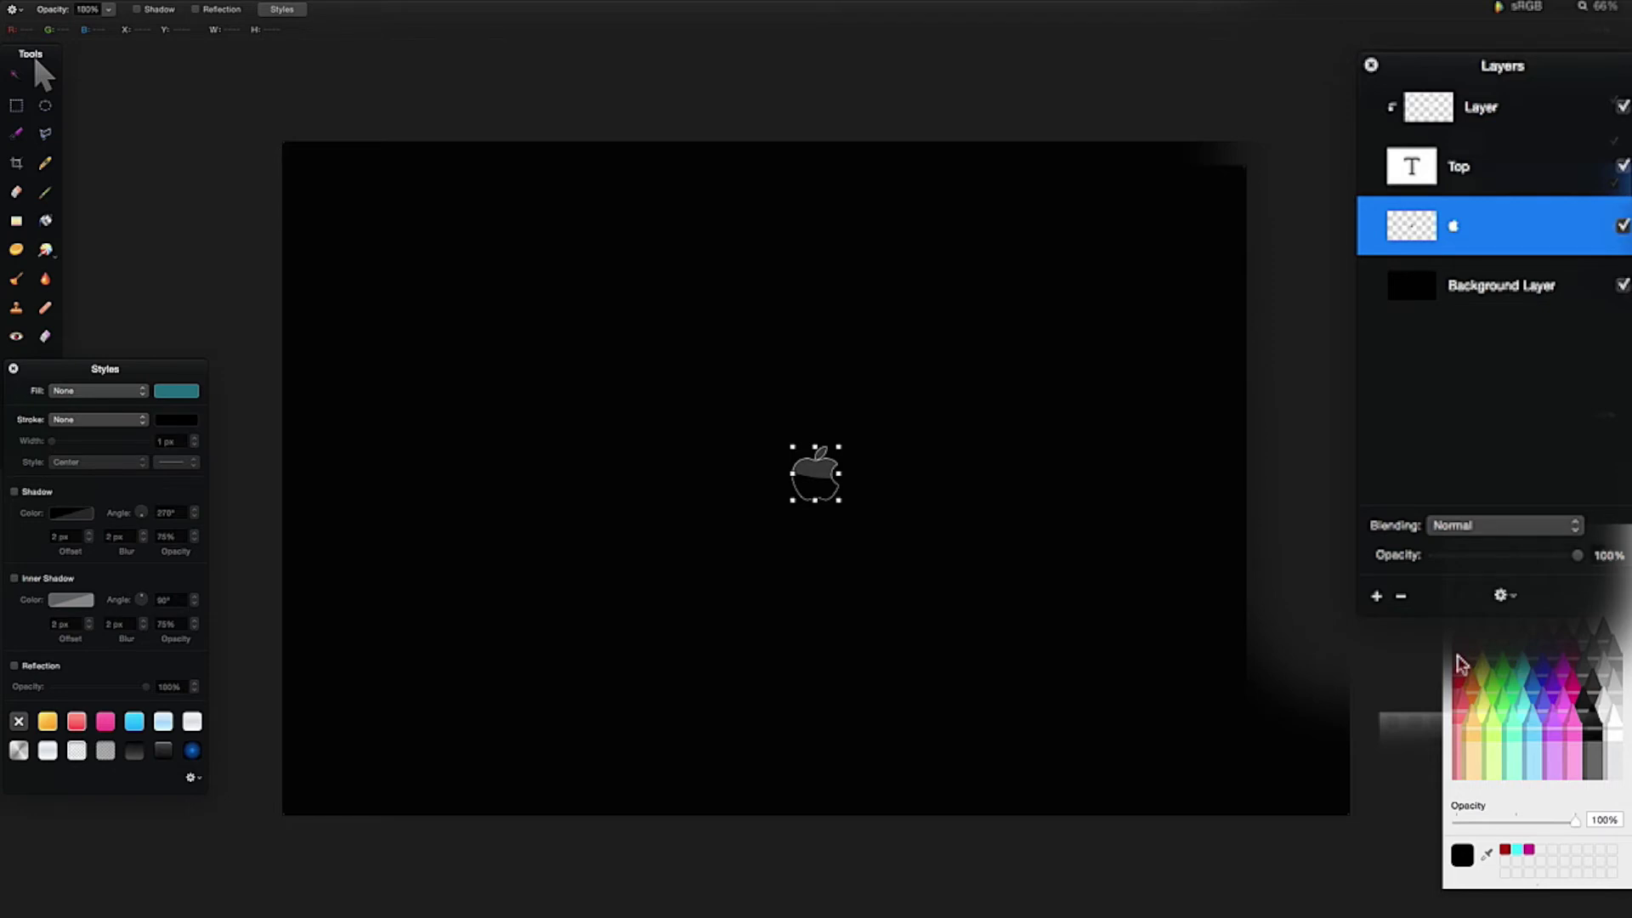
Apply a Gaussian Blur with a 13 px radius to the pixel-converted original logo layer.
key("super+3")
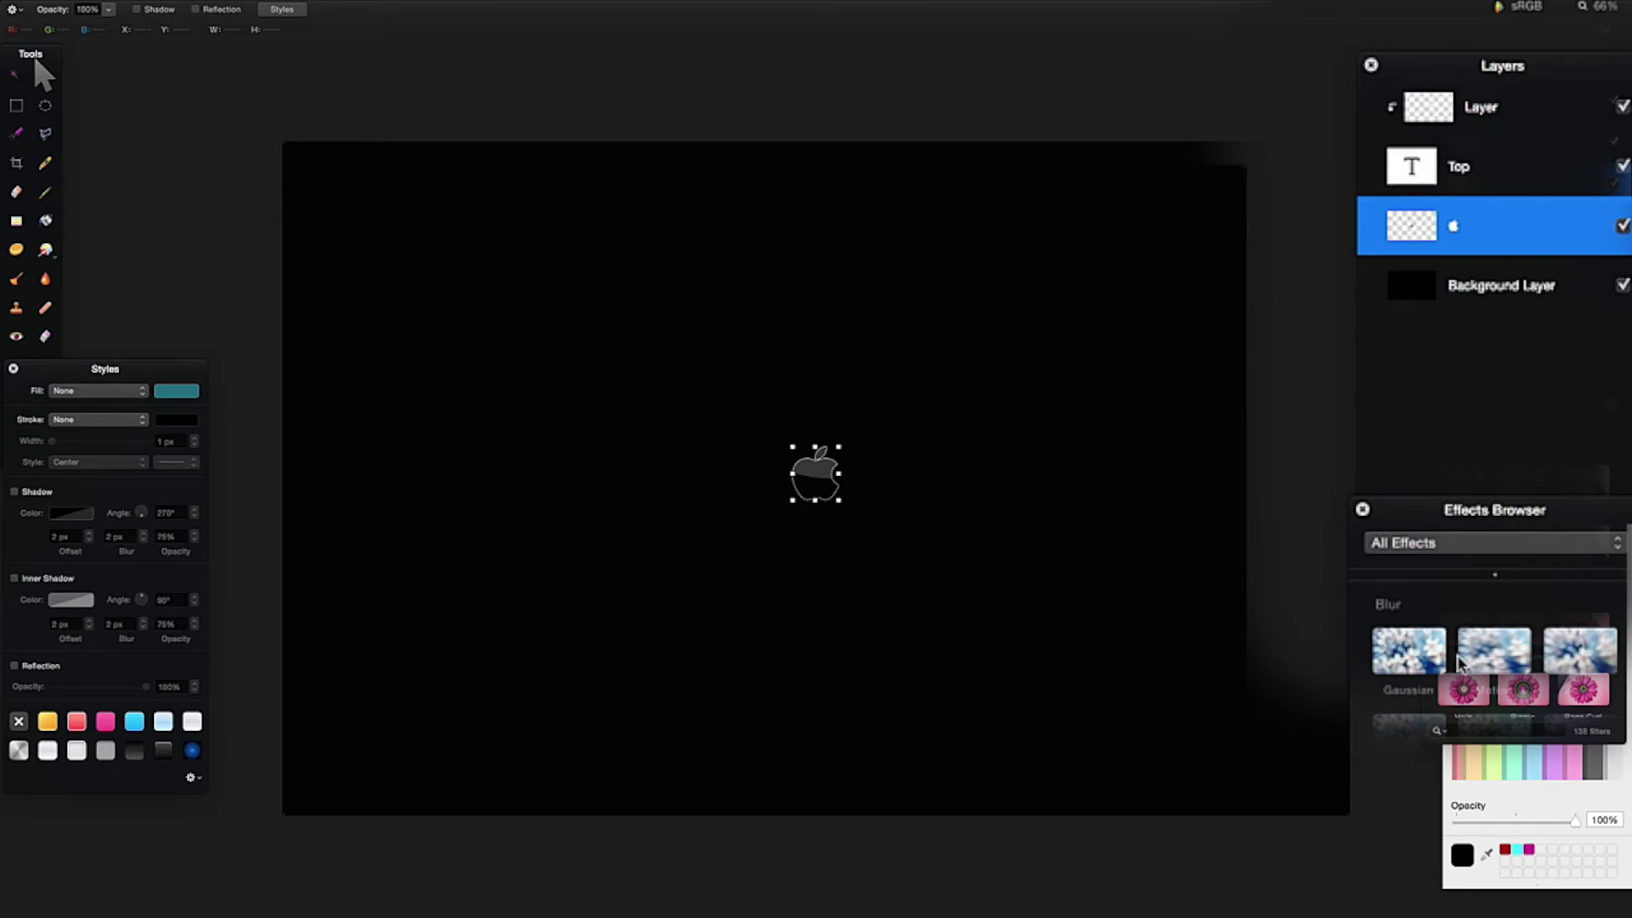
left_click(1409, 655)
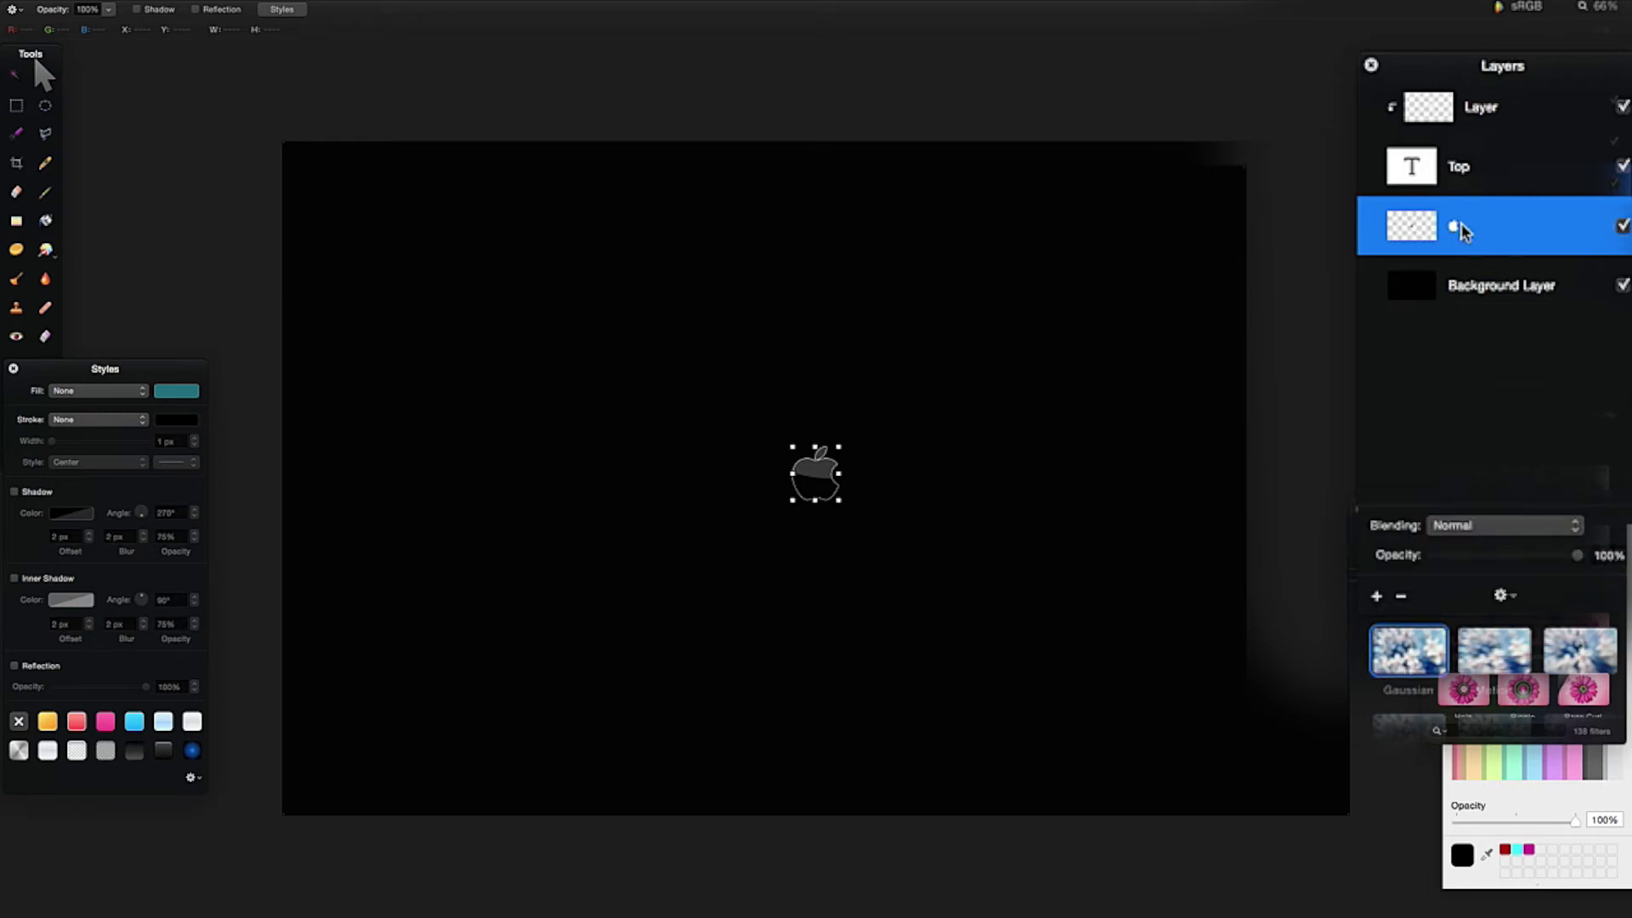
double_click(1415, 650)
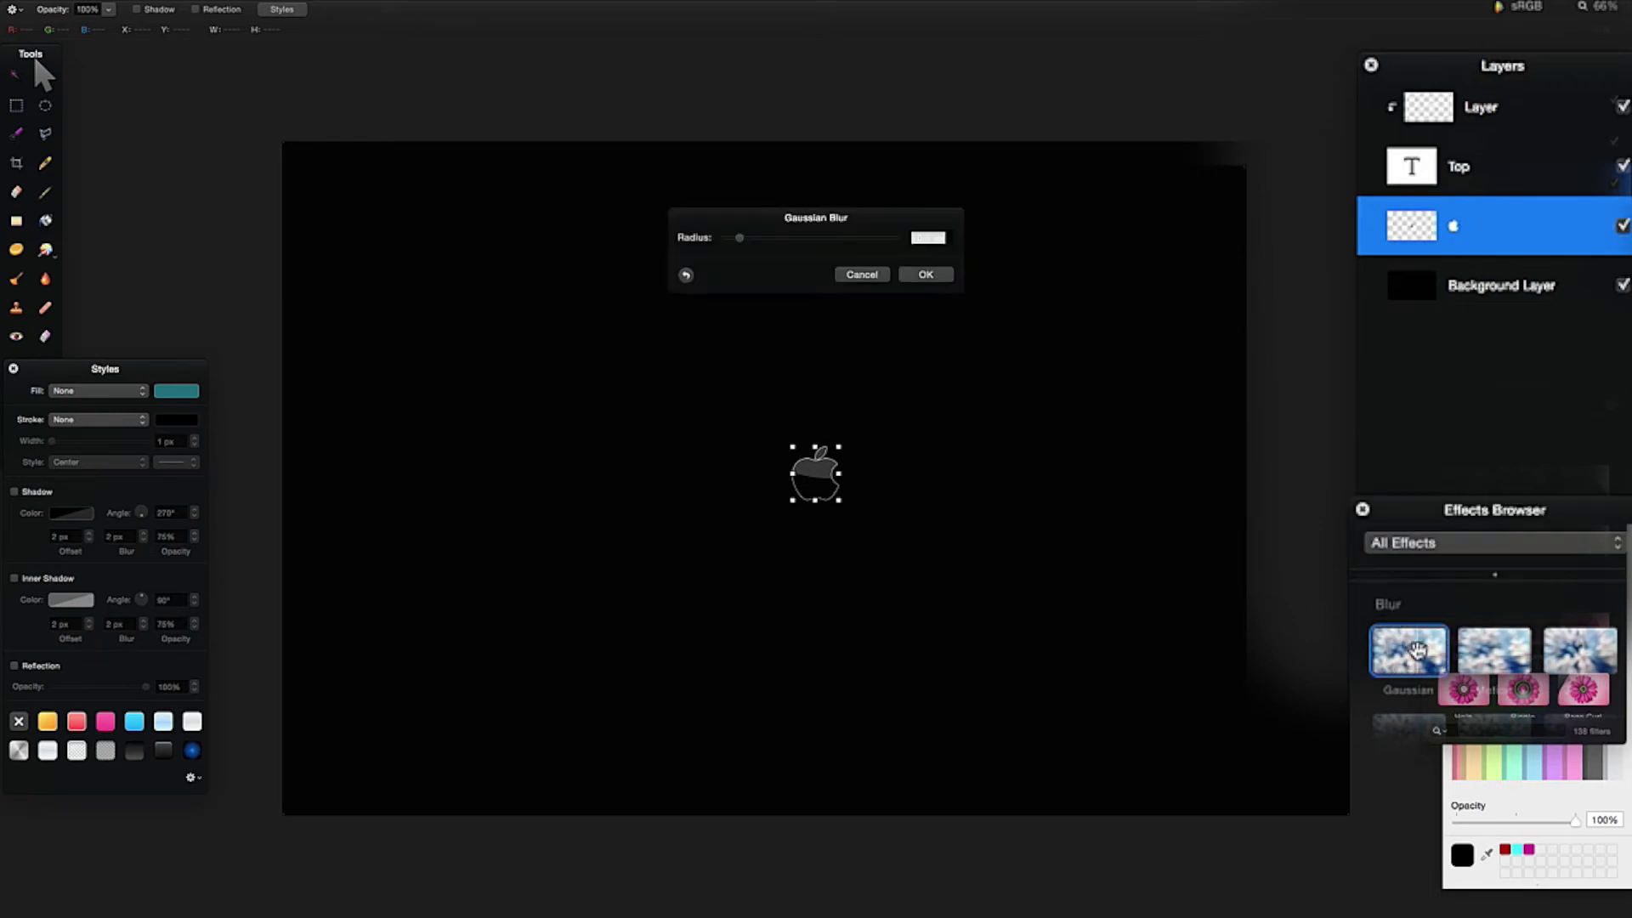
mouse_move(681, 73)
left_mouse_down()
mouse_move(727, 77)
mouse_move(686, 76)
left_mouse_up()
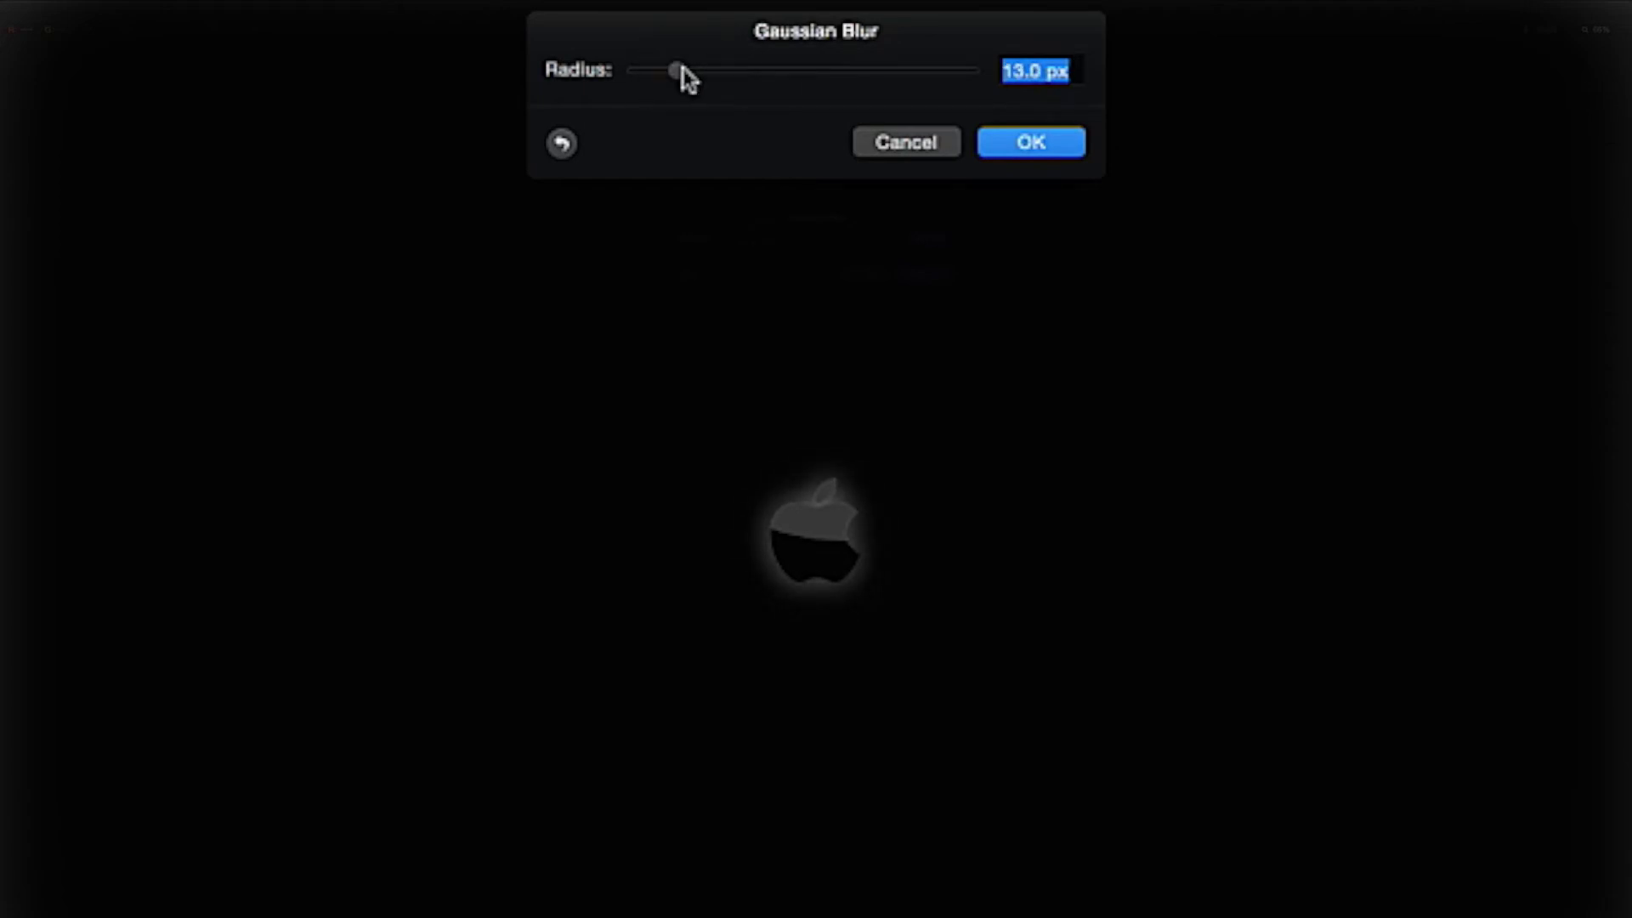
left_click(1078, 158)
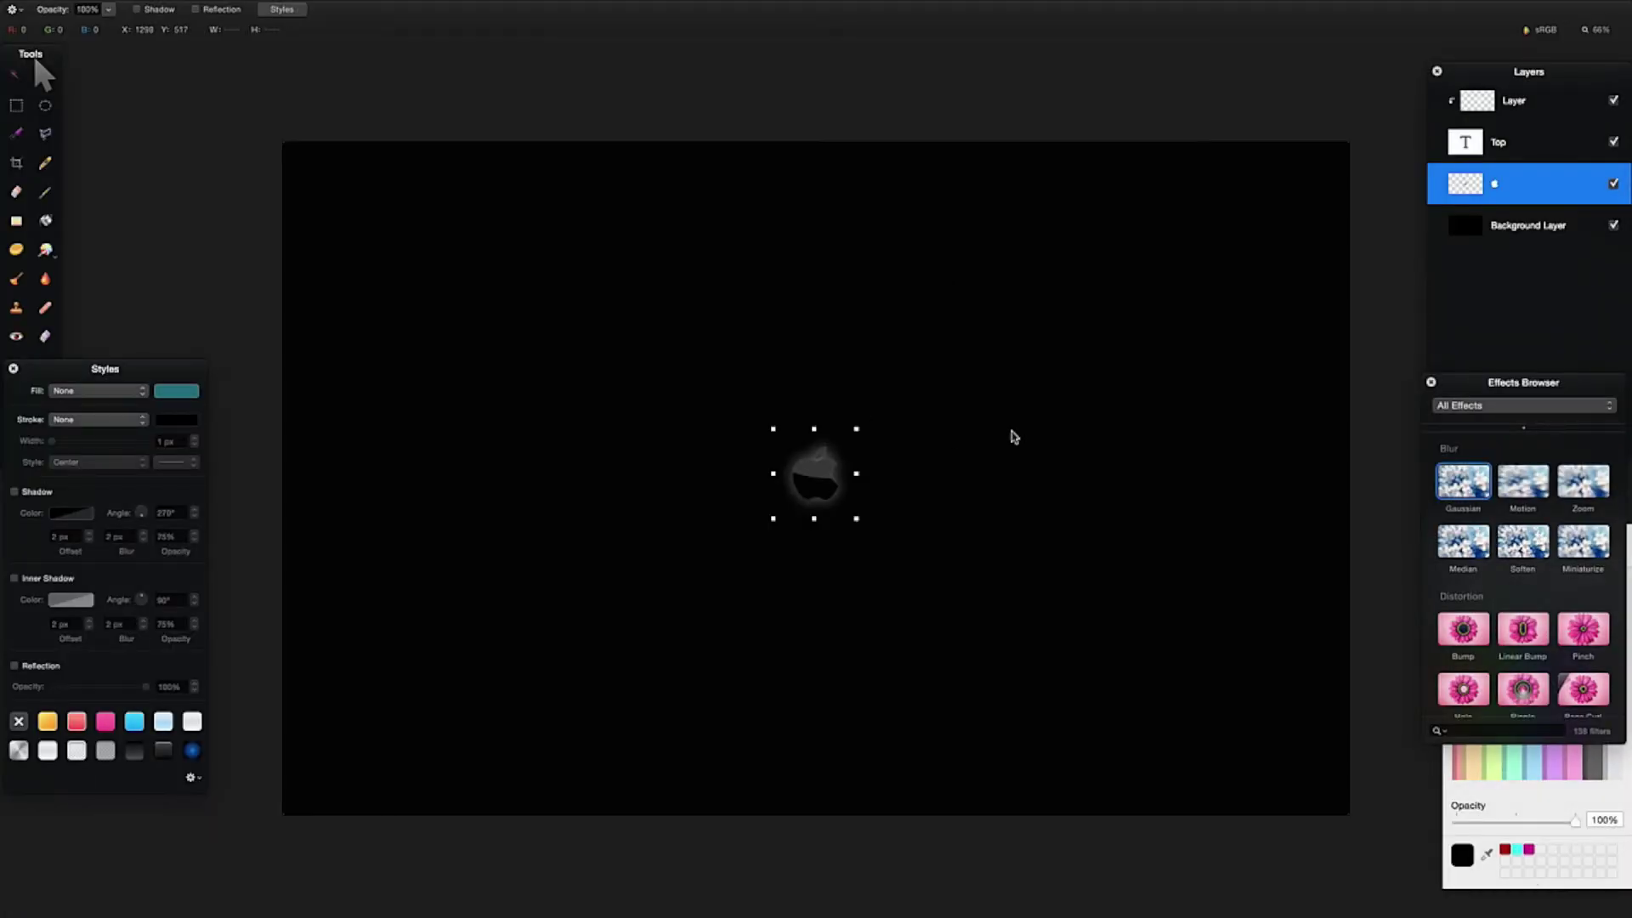
Group the clipped ellipse layer, the Top layer and the blurred logo layer, leaving out the Background Layer.
left_click(45, 308)
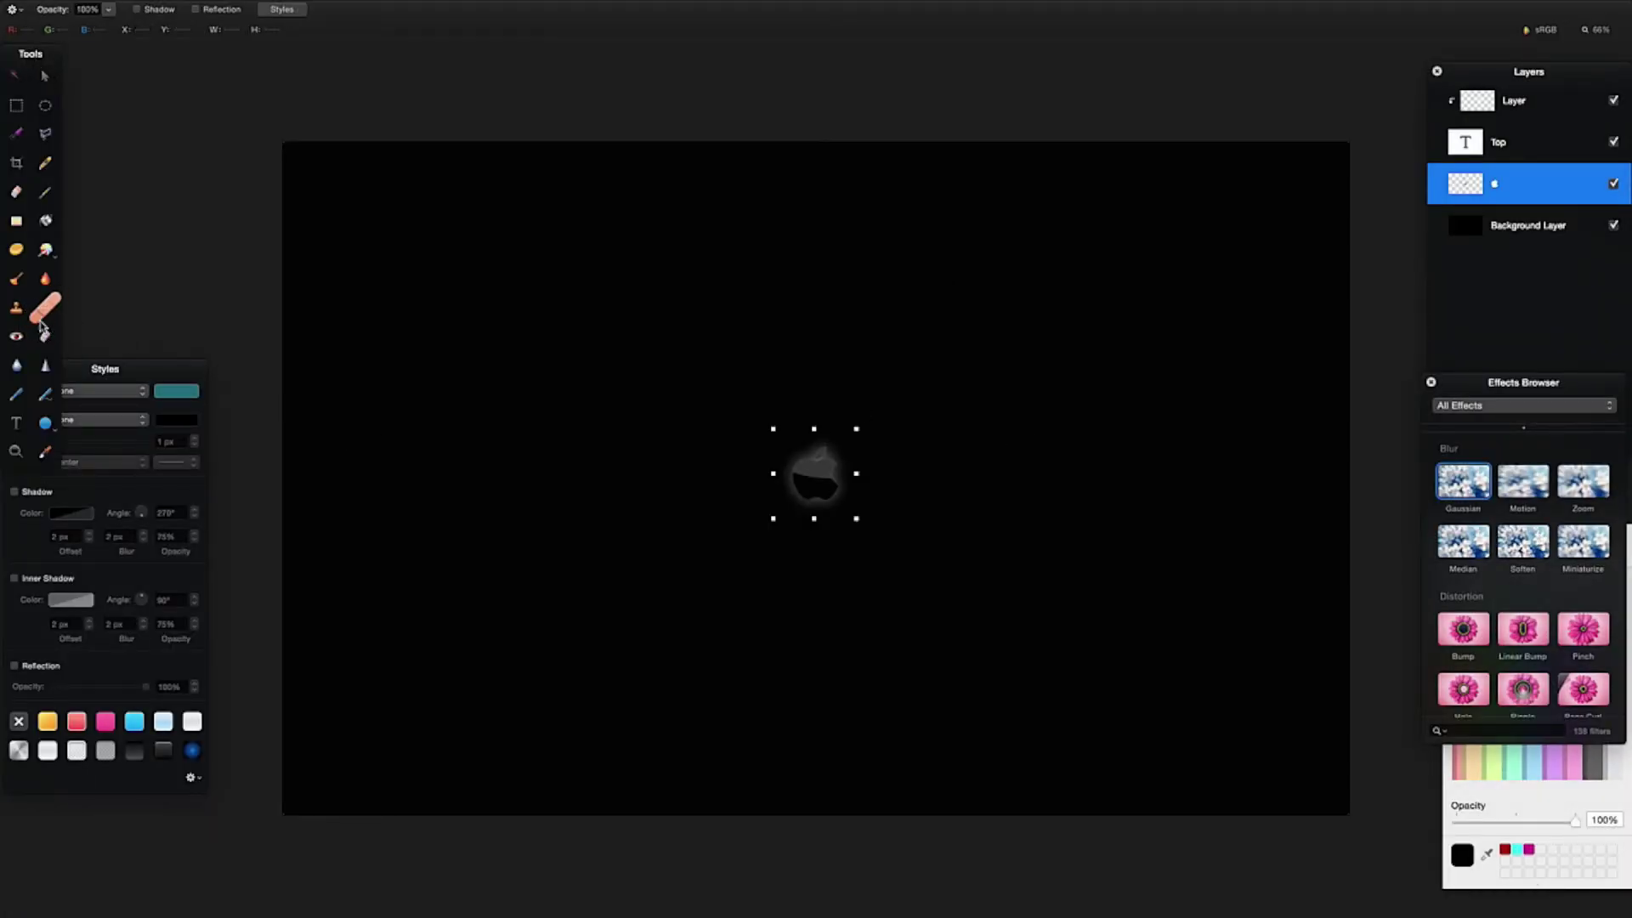
left_click(1518, 104)
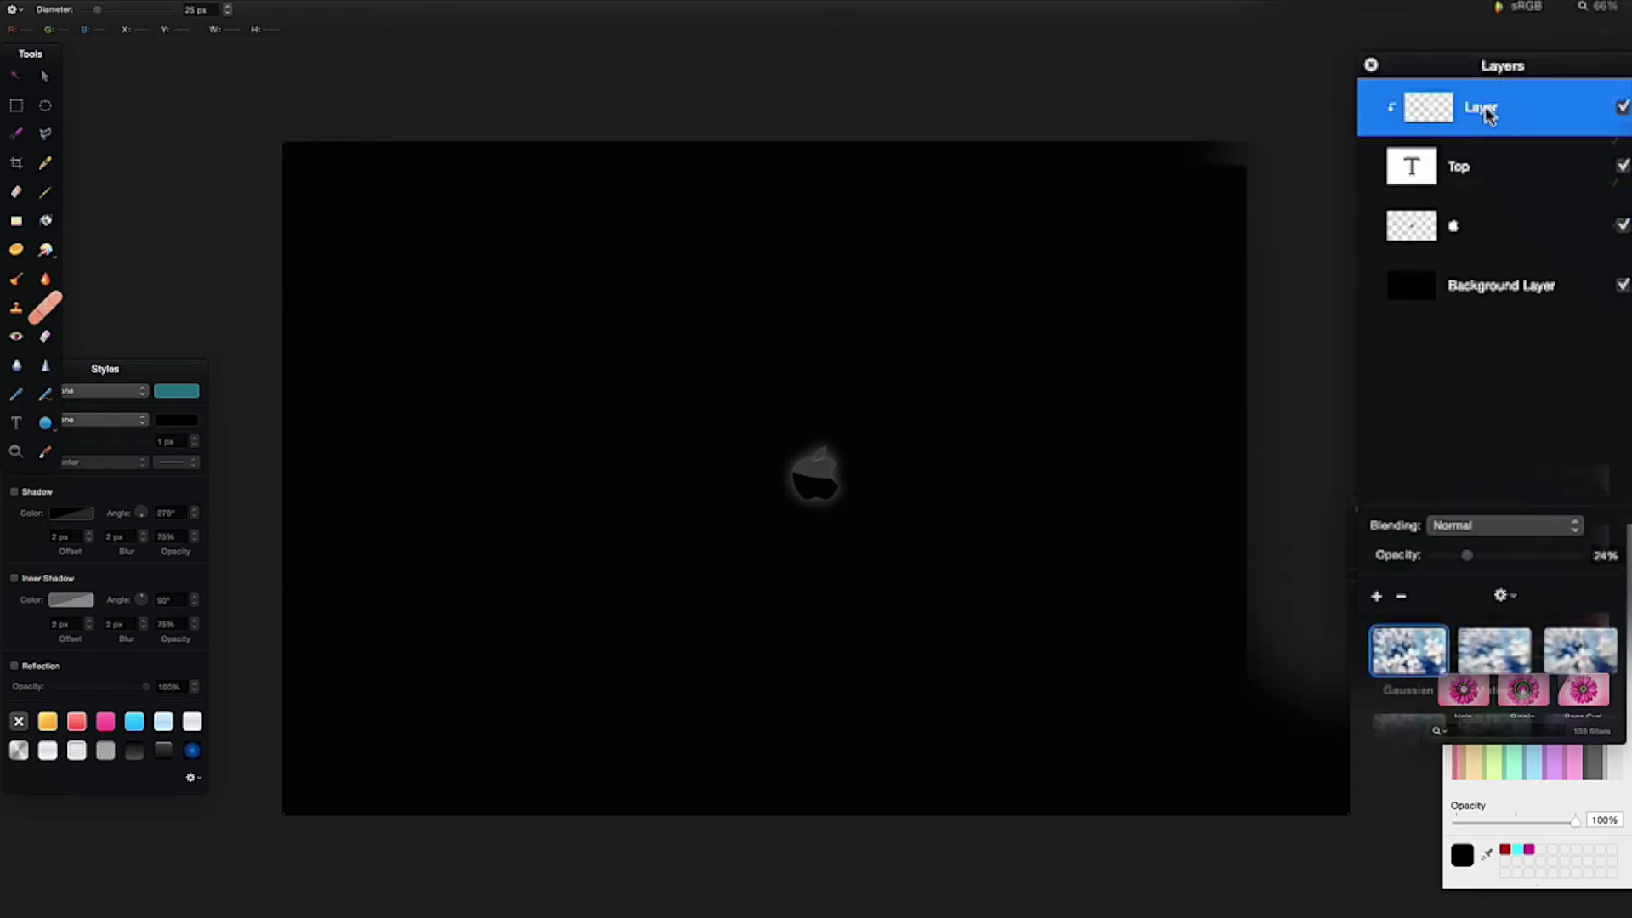
left_click(1471, 240, "shift")
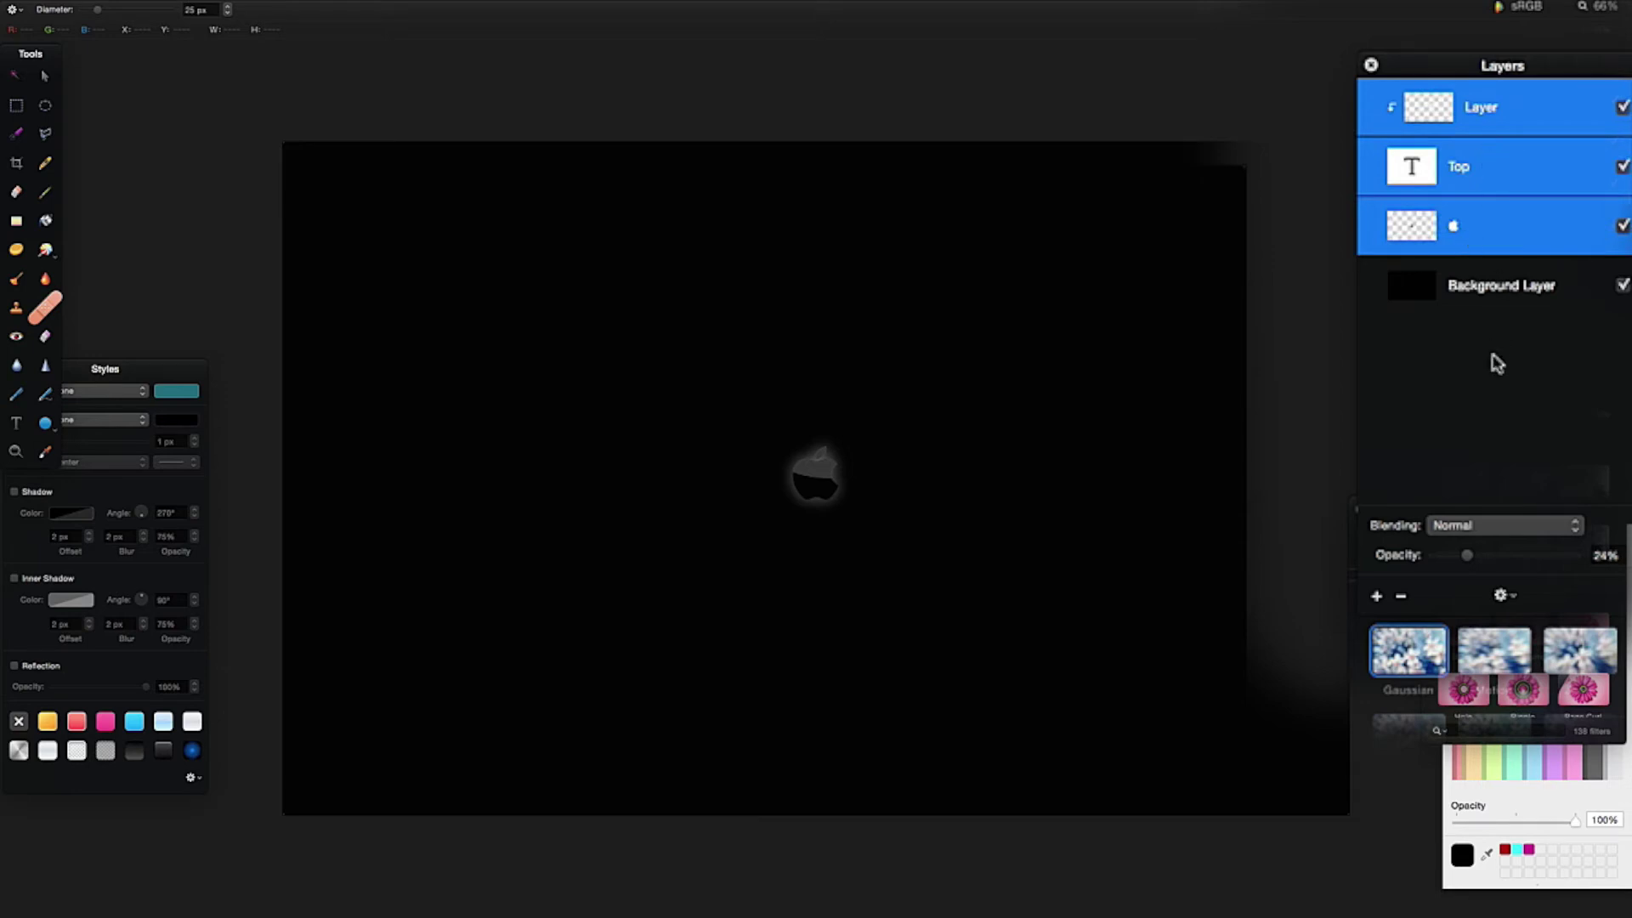
left_click(1492, 119)
left_click(1507, 289)
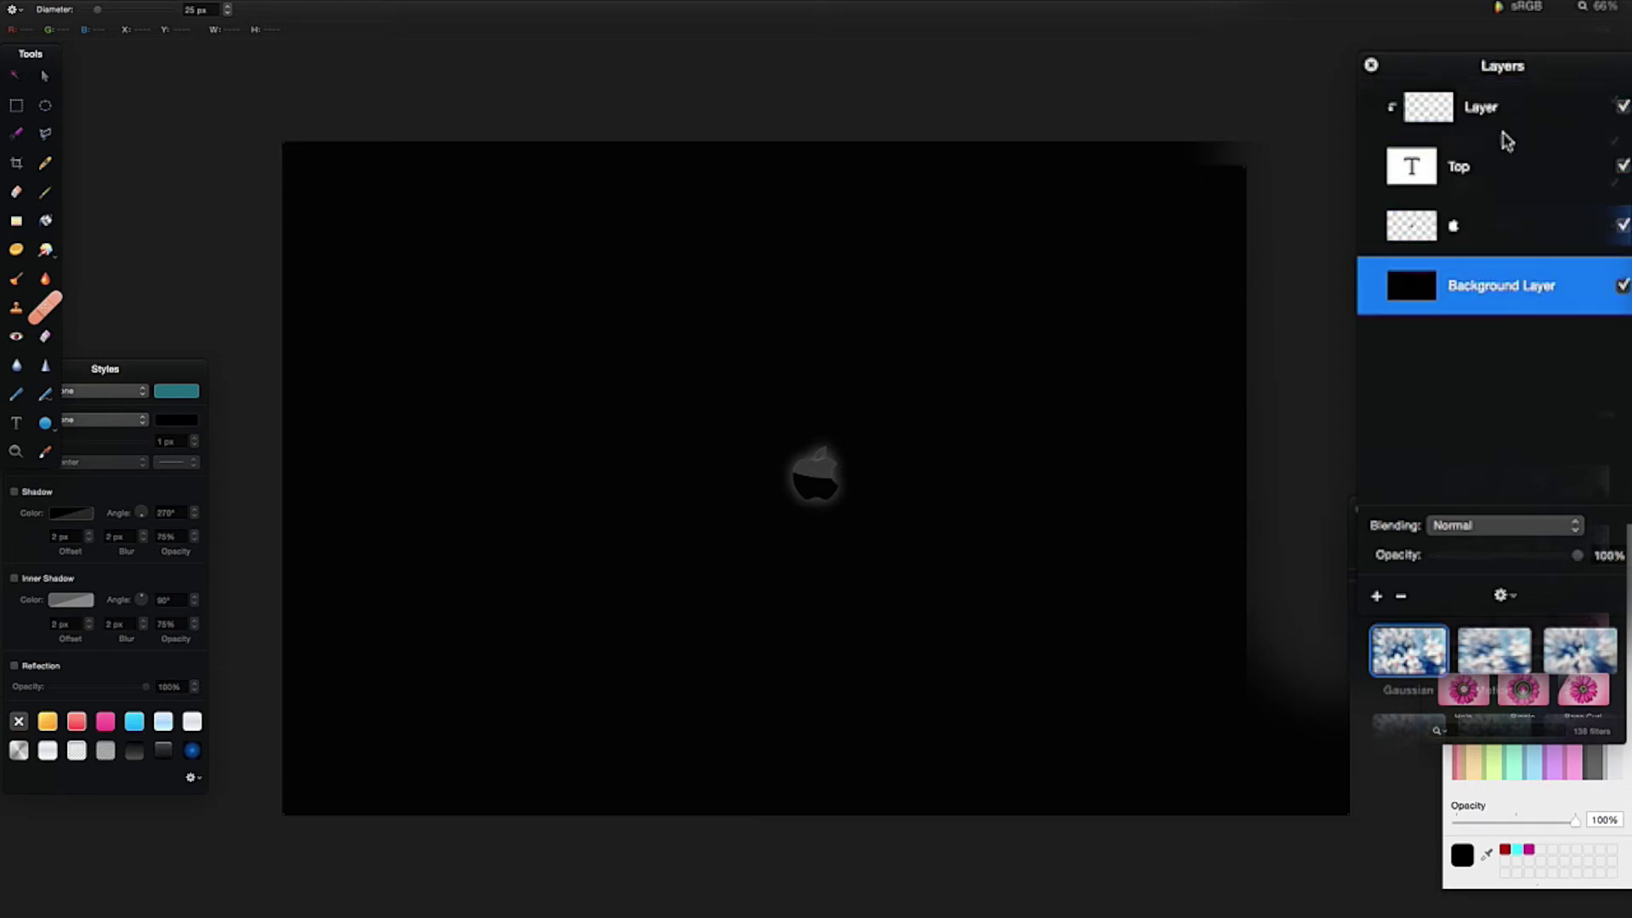
left_click(1504, 130)
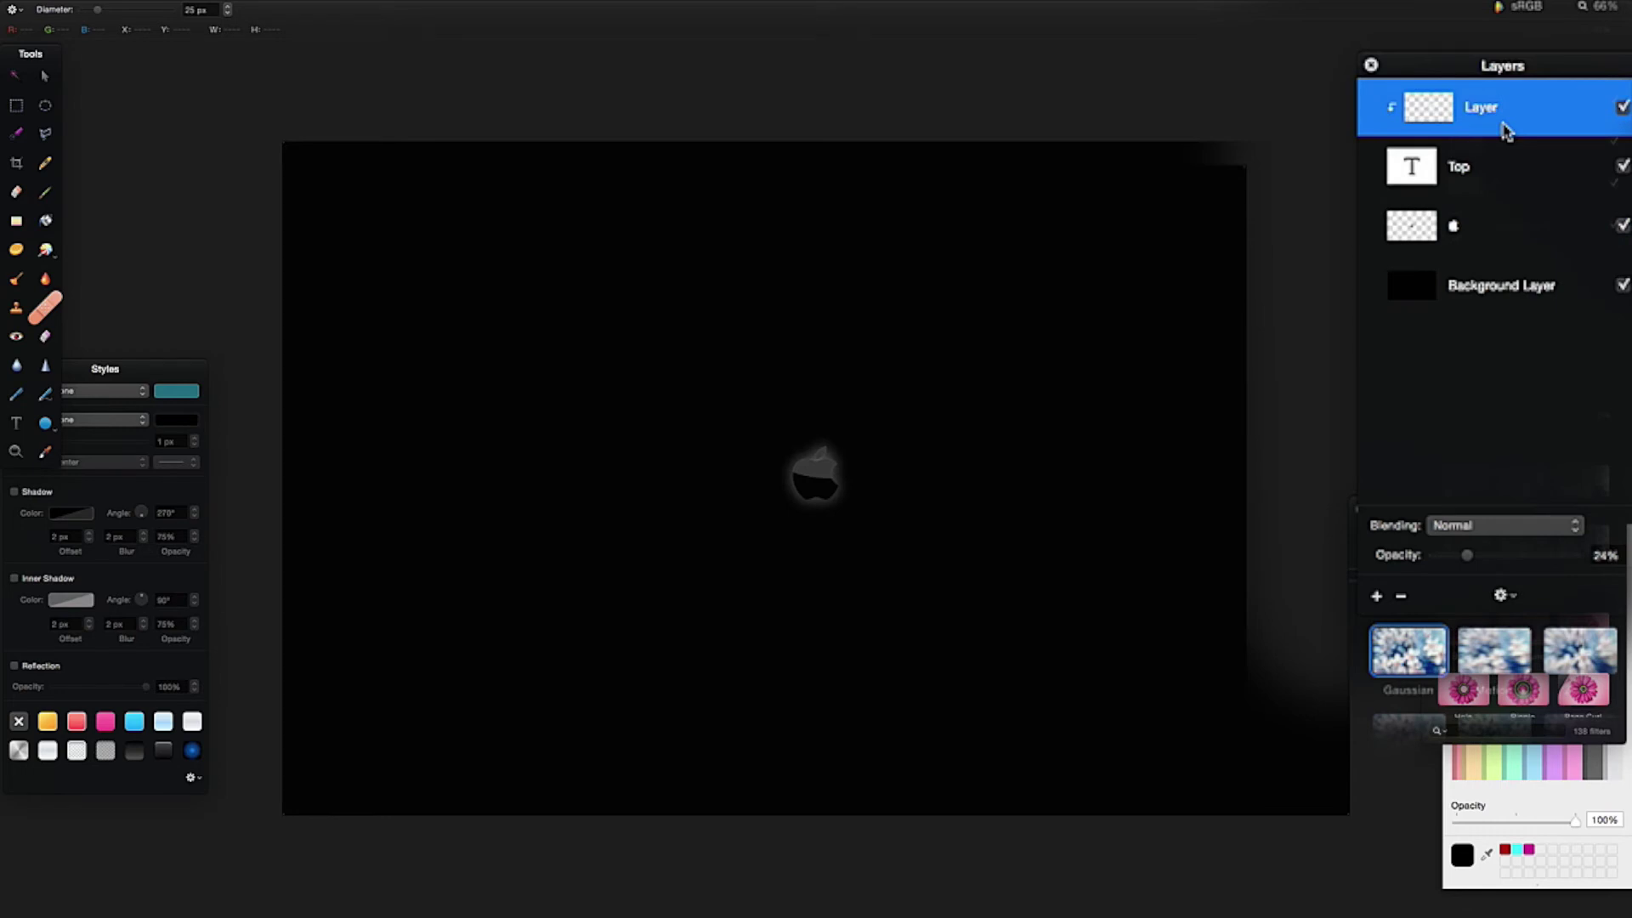
left_click(1443, 234, "shift")
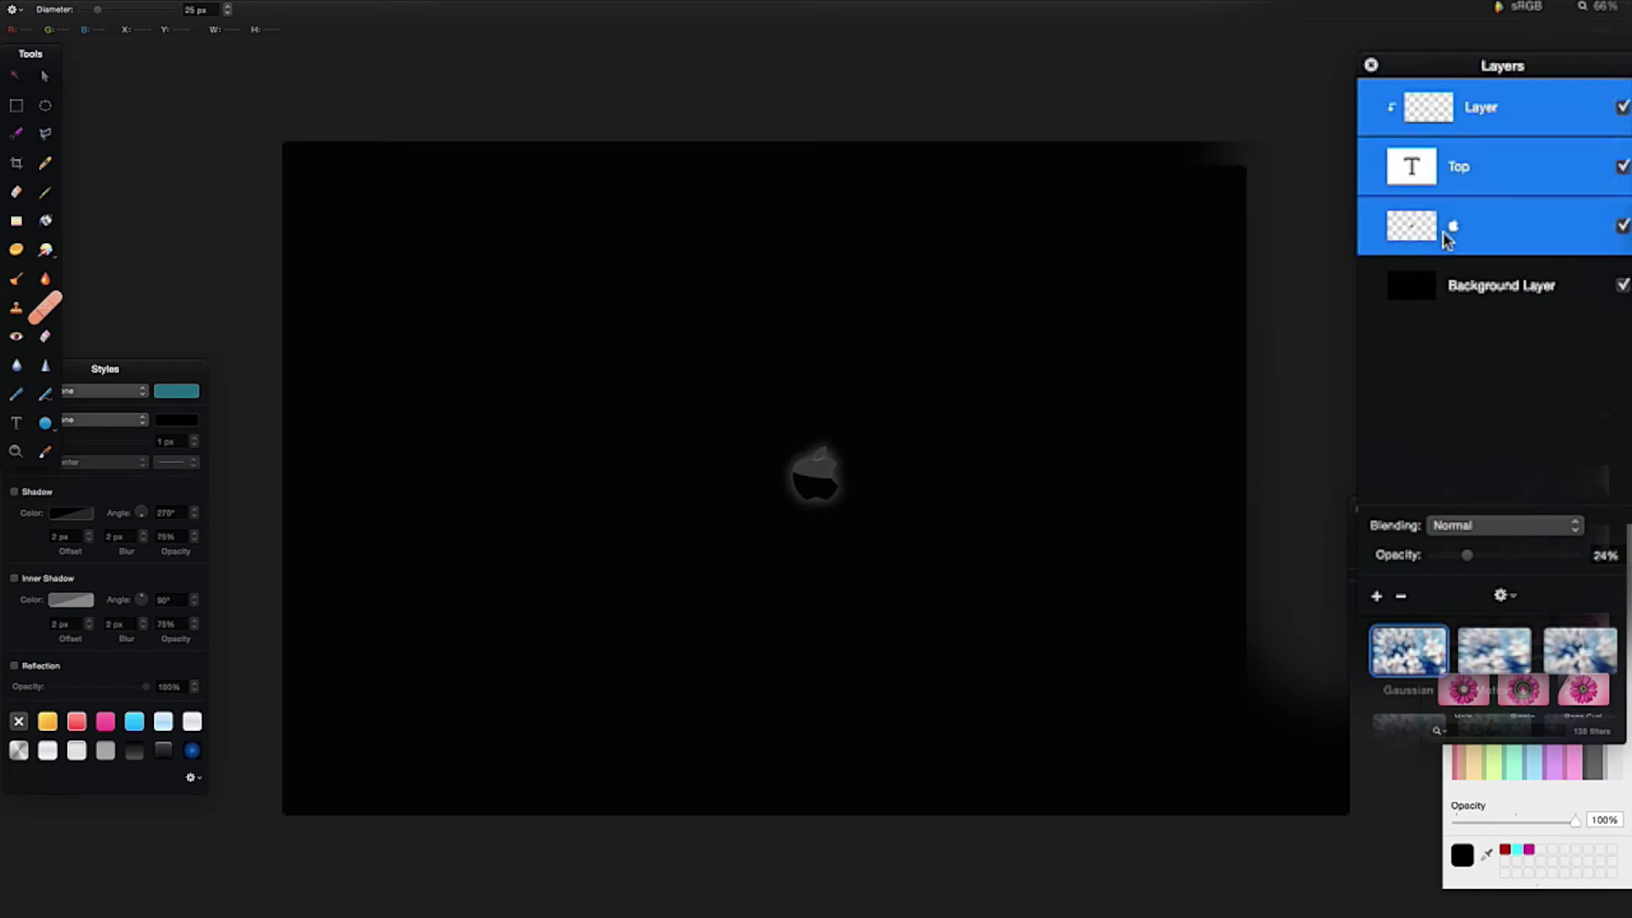
right_click(1510, 235)
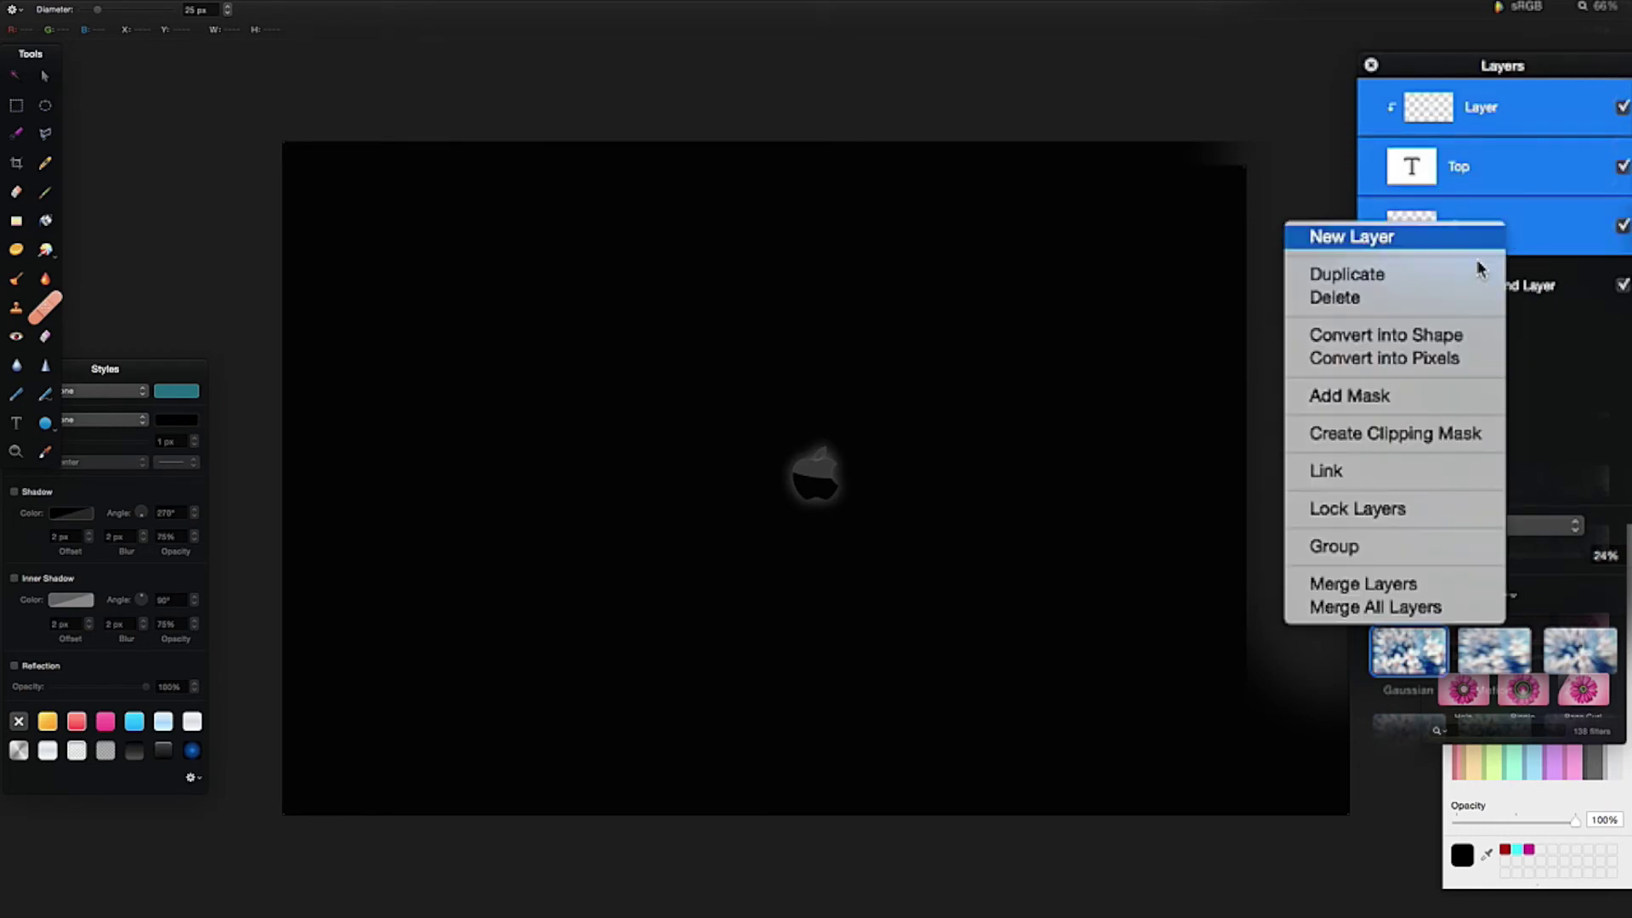
left_click(1455, 549)
Rename the new layer group as Logo.
double_click(1471, 107)
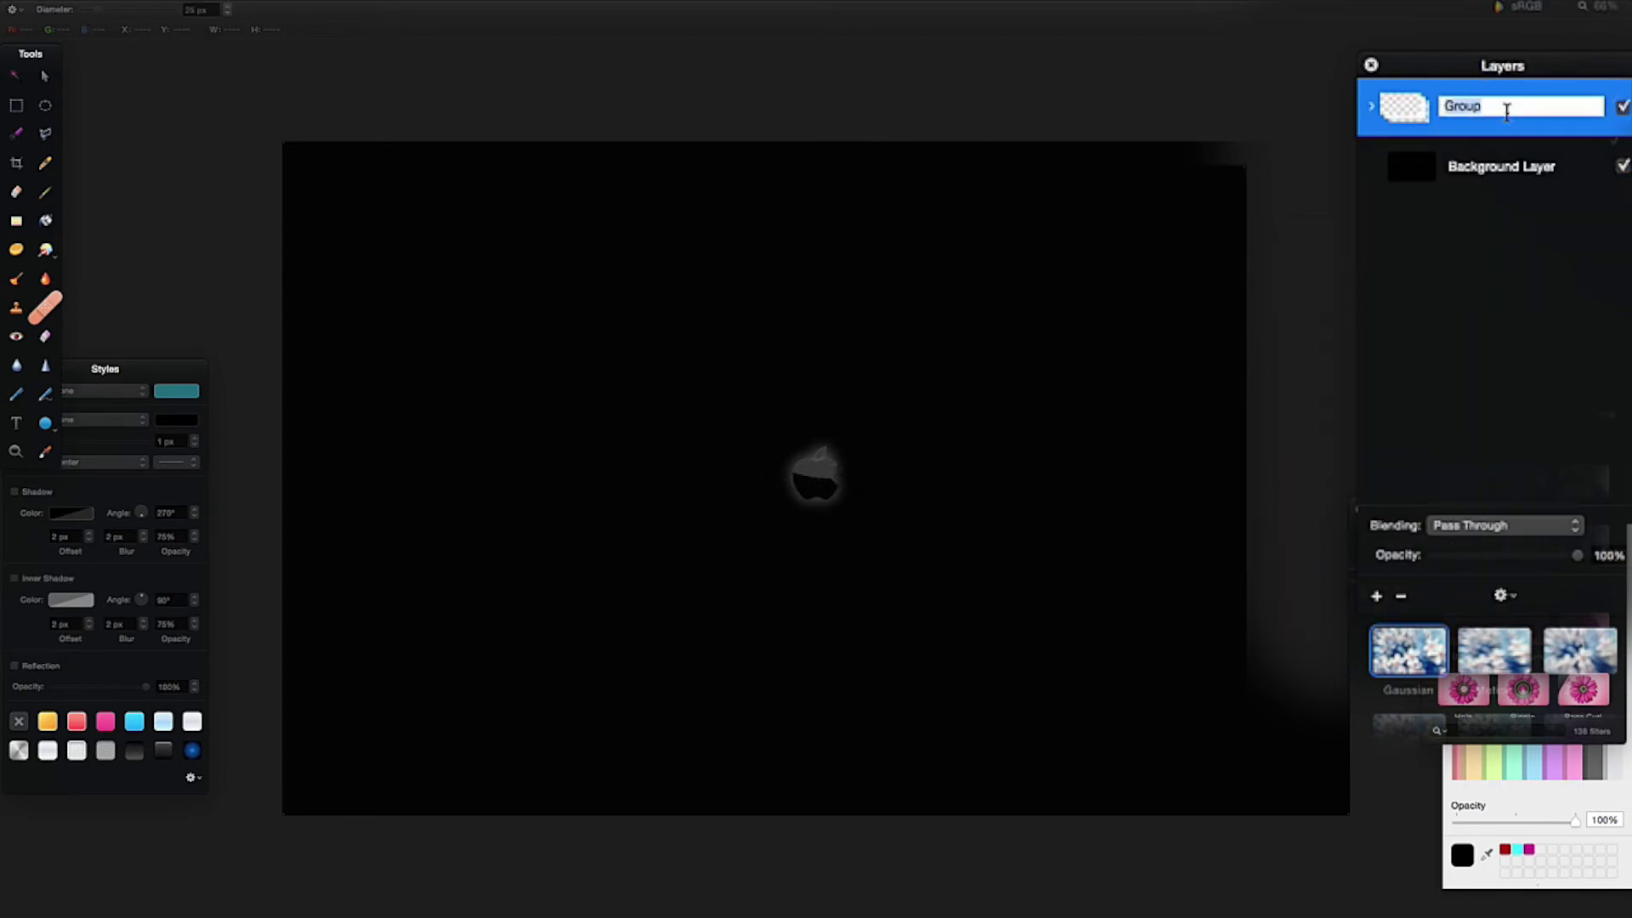
type("Logo")
key("Return")
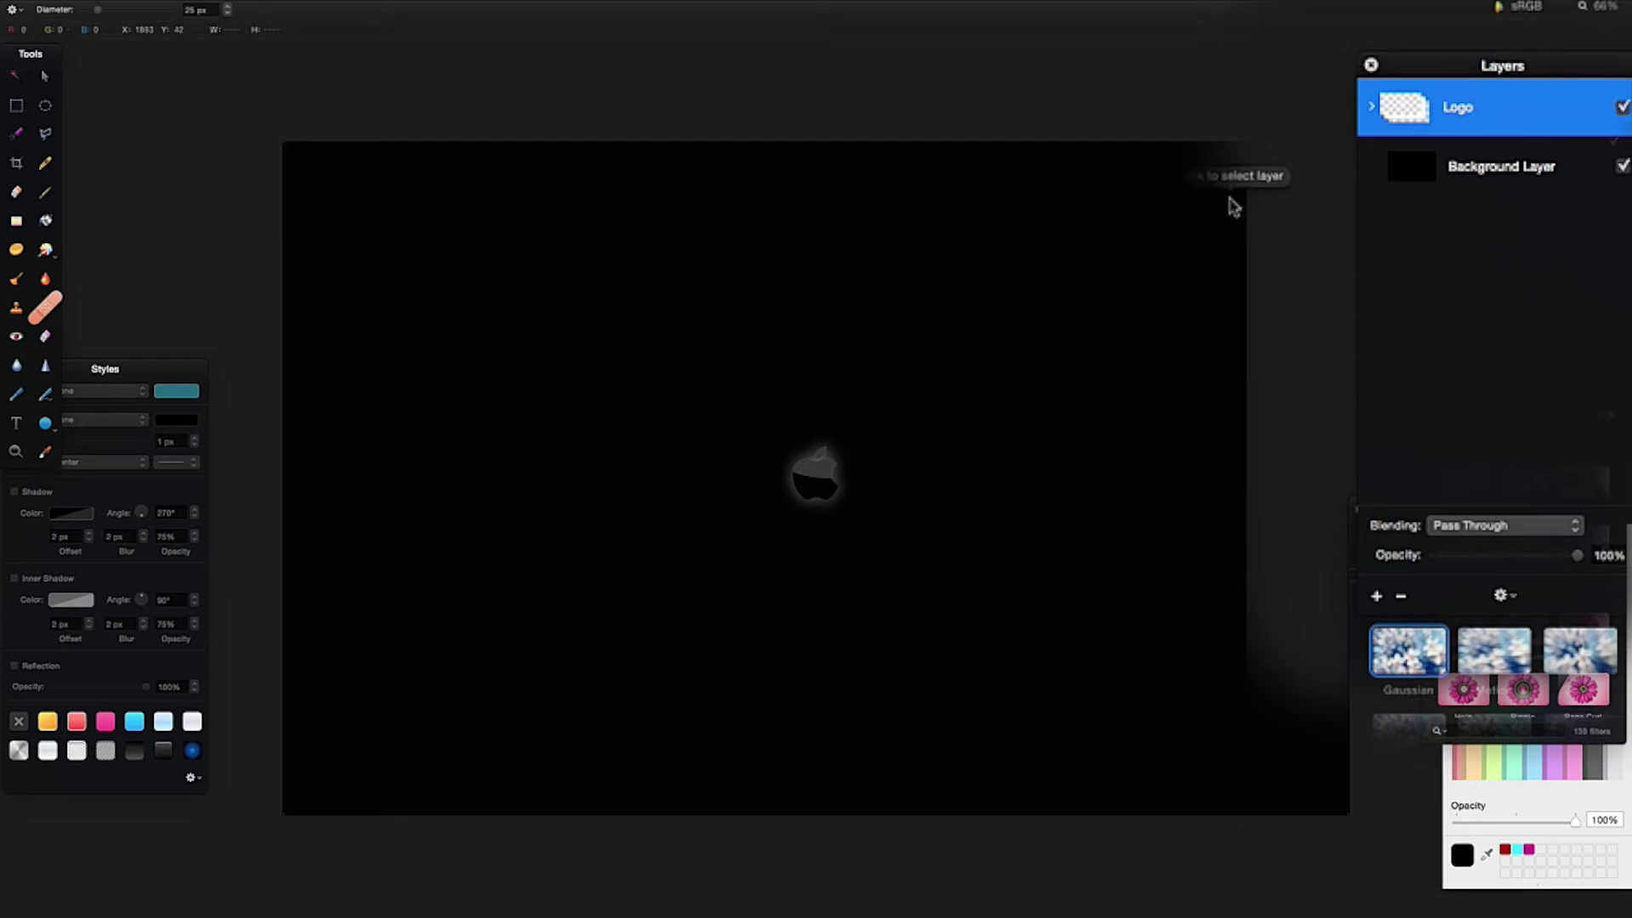
Add a text box about 477 by 172 px below the logo and colour its placeholder text dark grey.
left_click(16, 423)
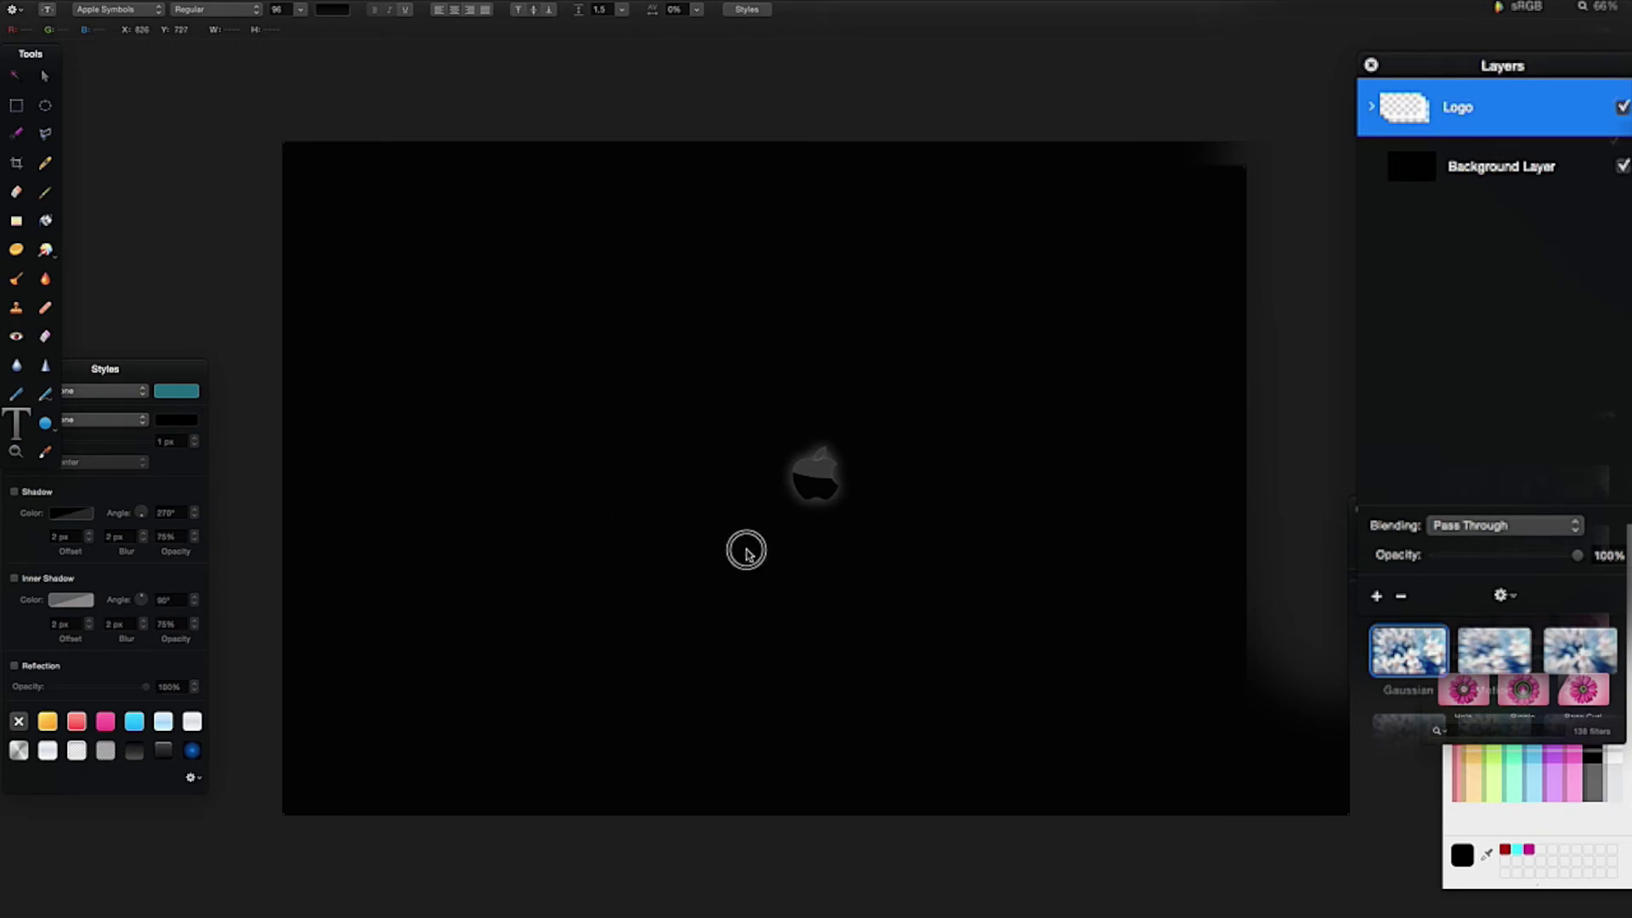
left_click_drag(746, 549, 1014, 645)
double_click(890, 606)
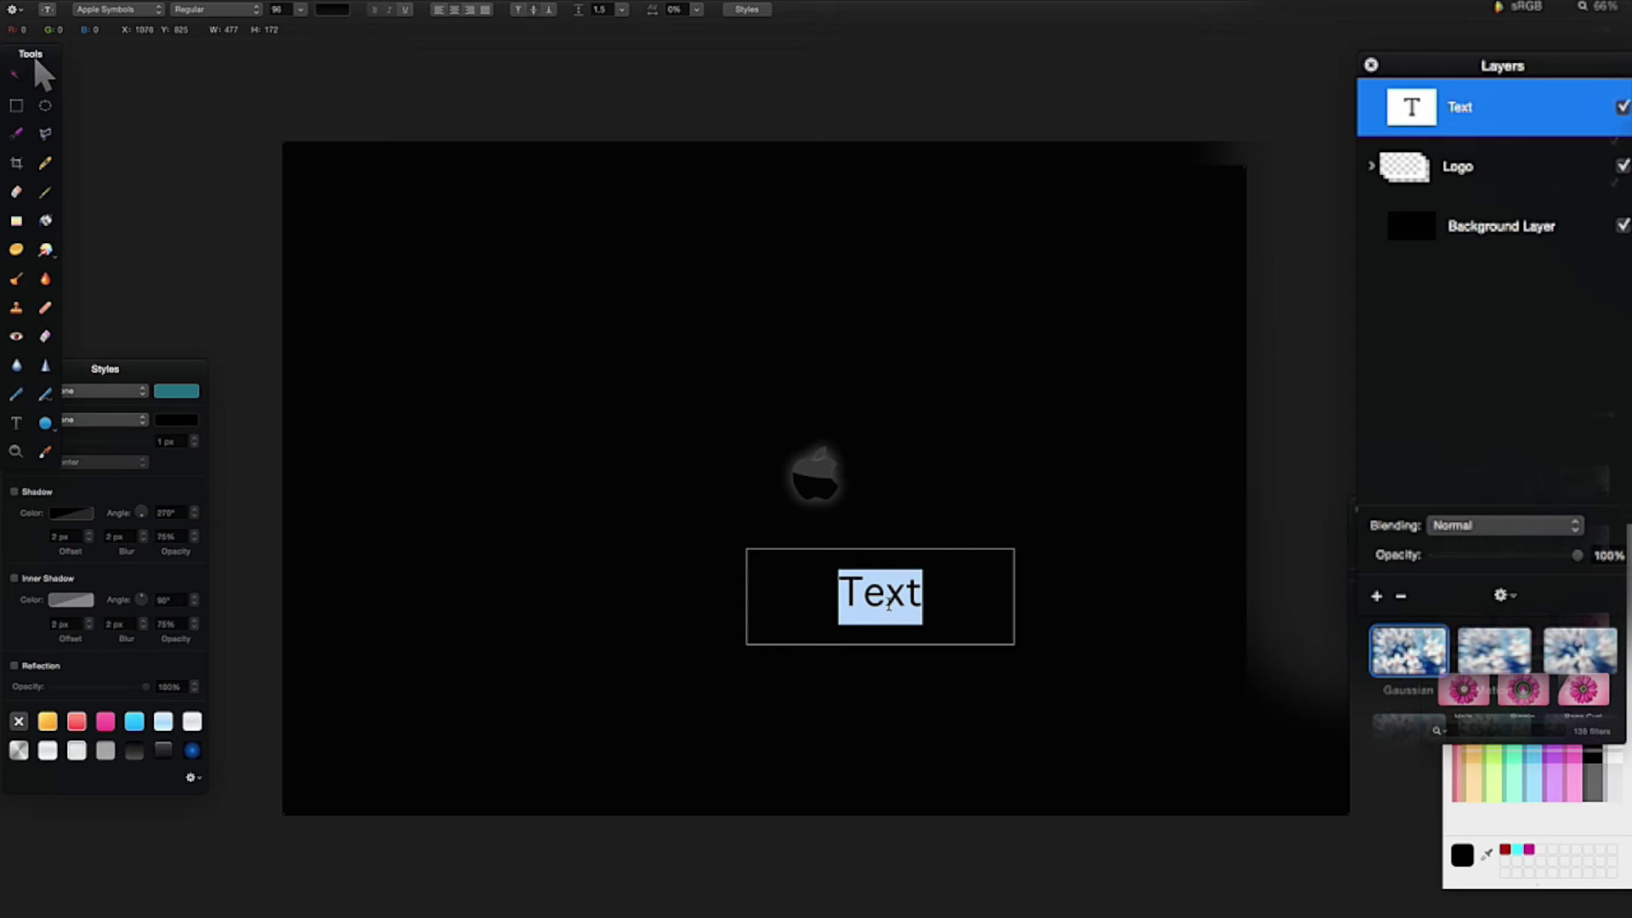
left_click(1595, 779)
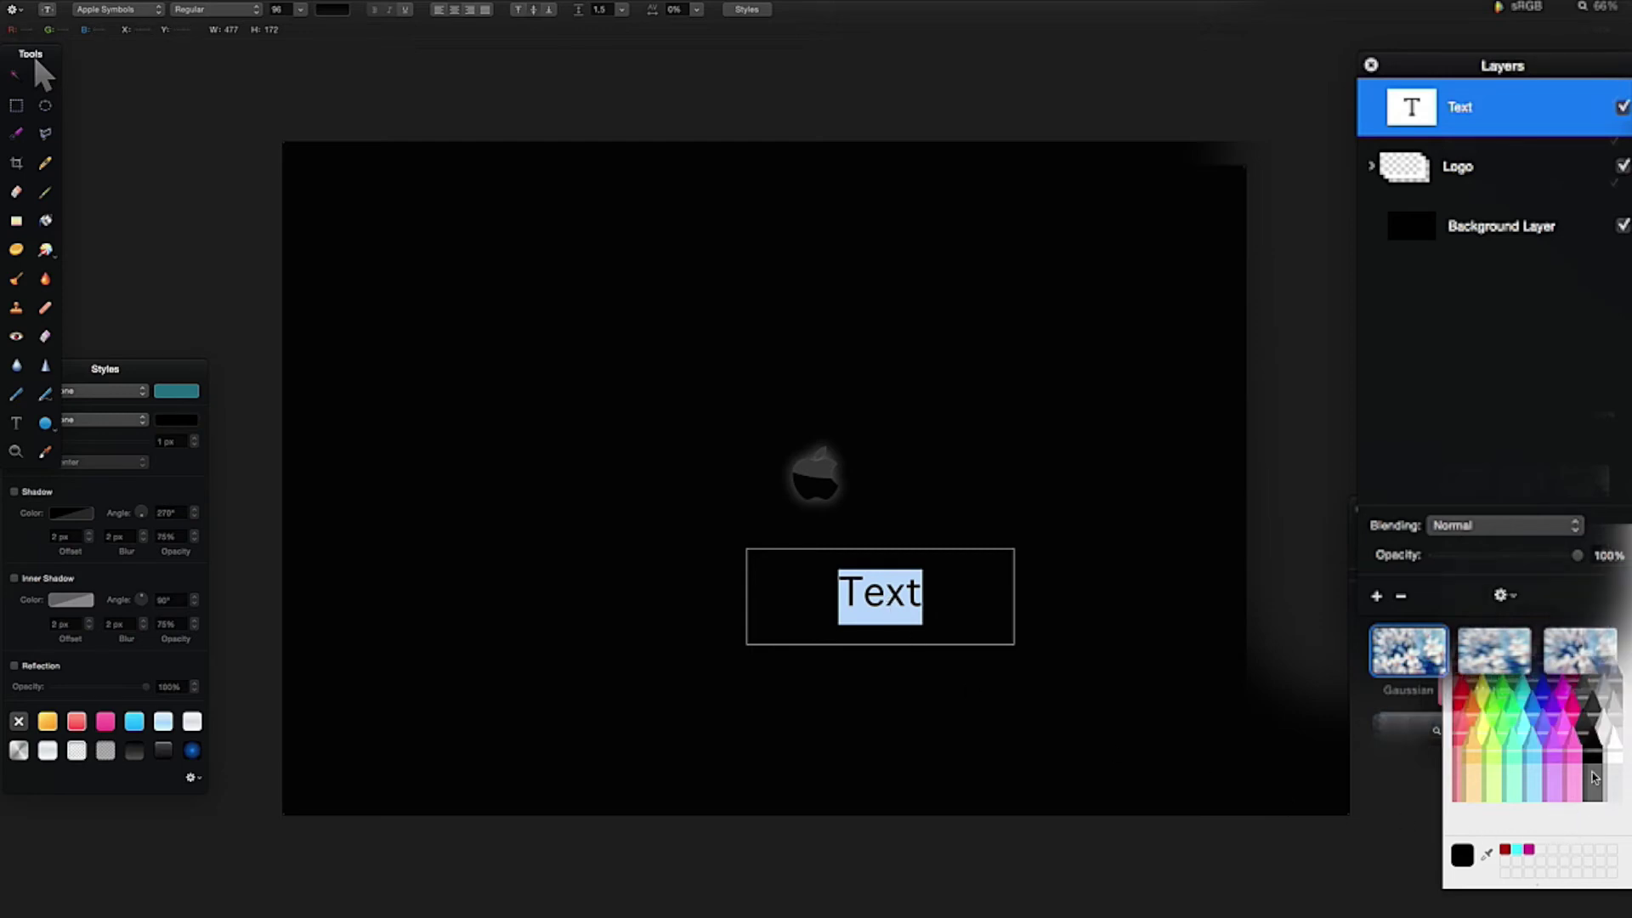
left_click(1590, 699)
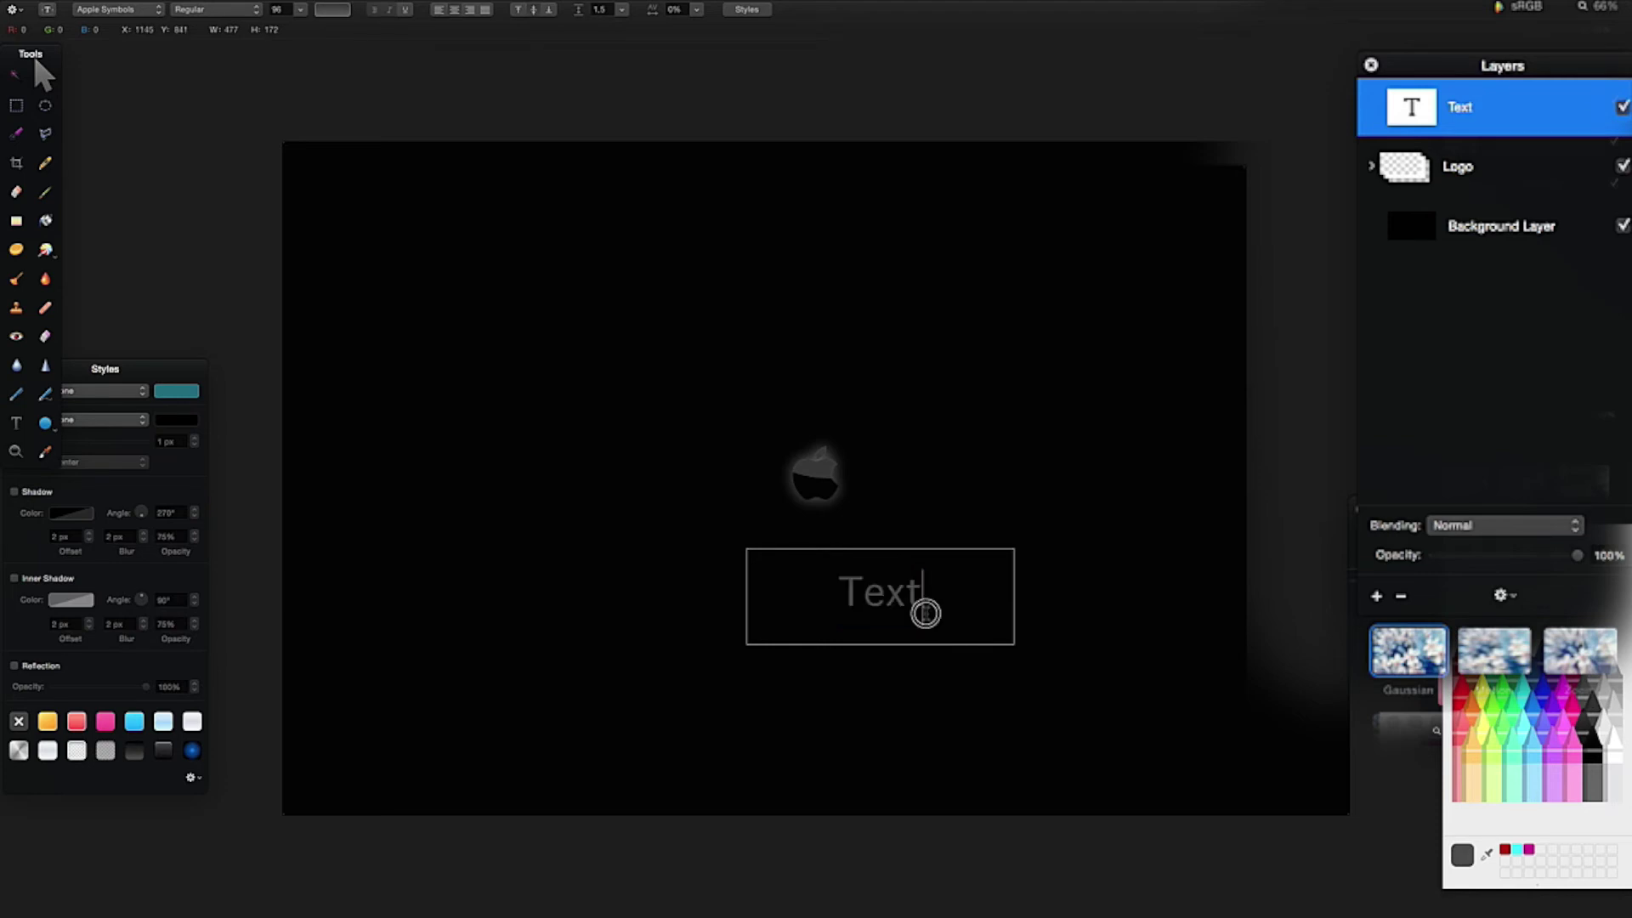
left_click(1586, 686)
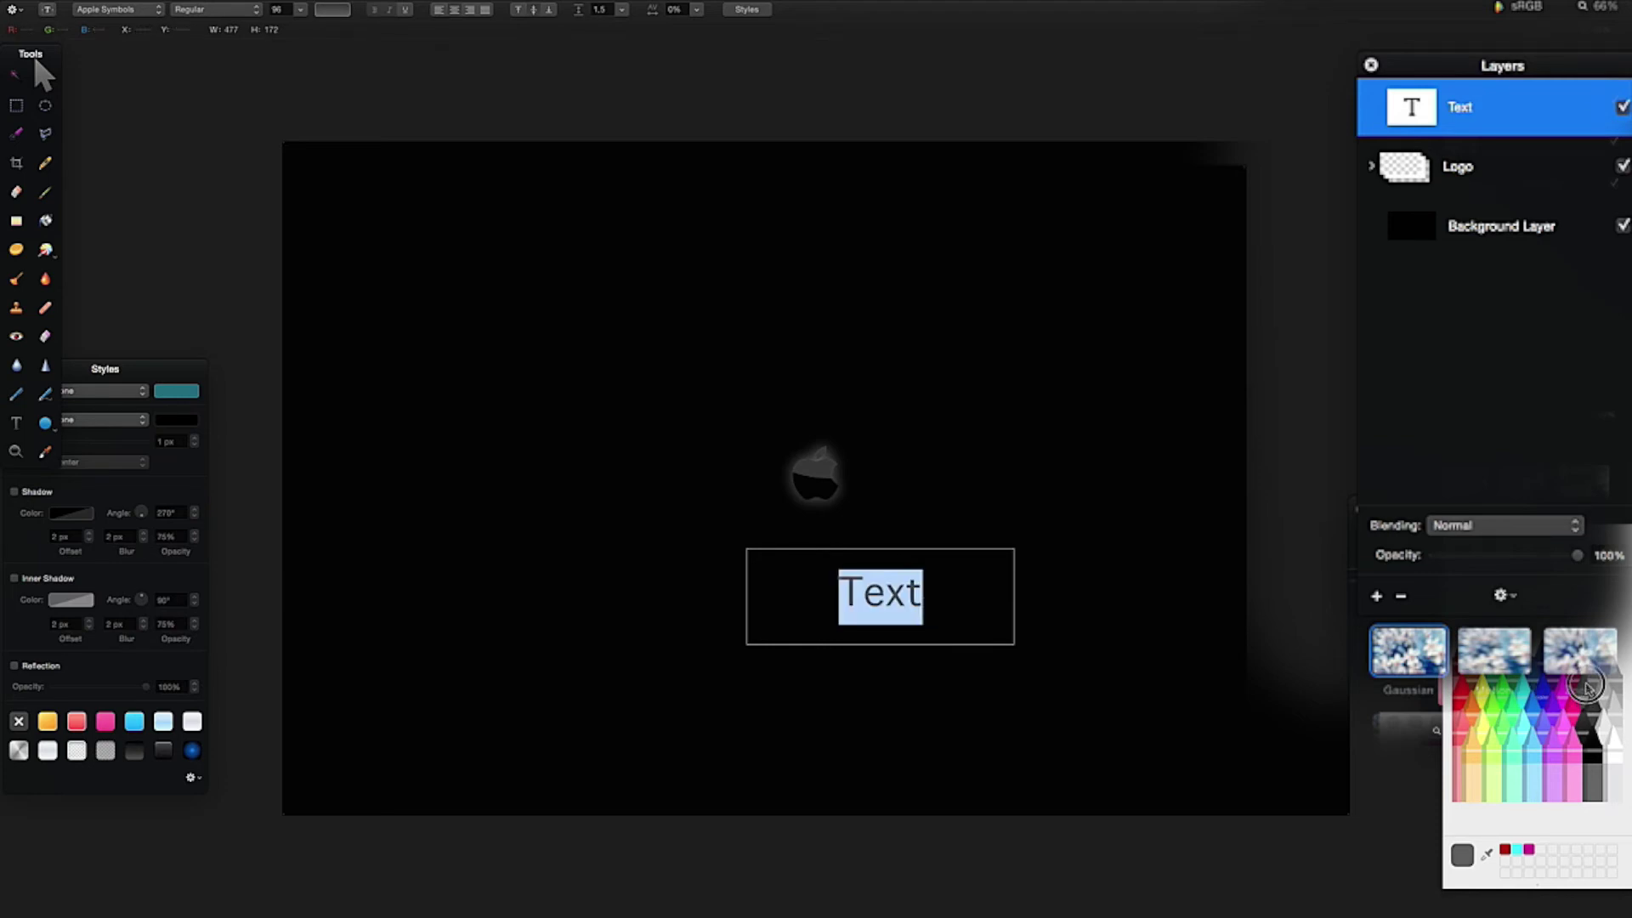
key("Escape")
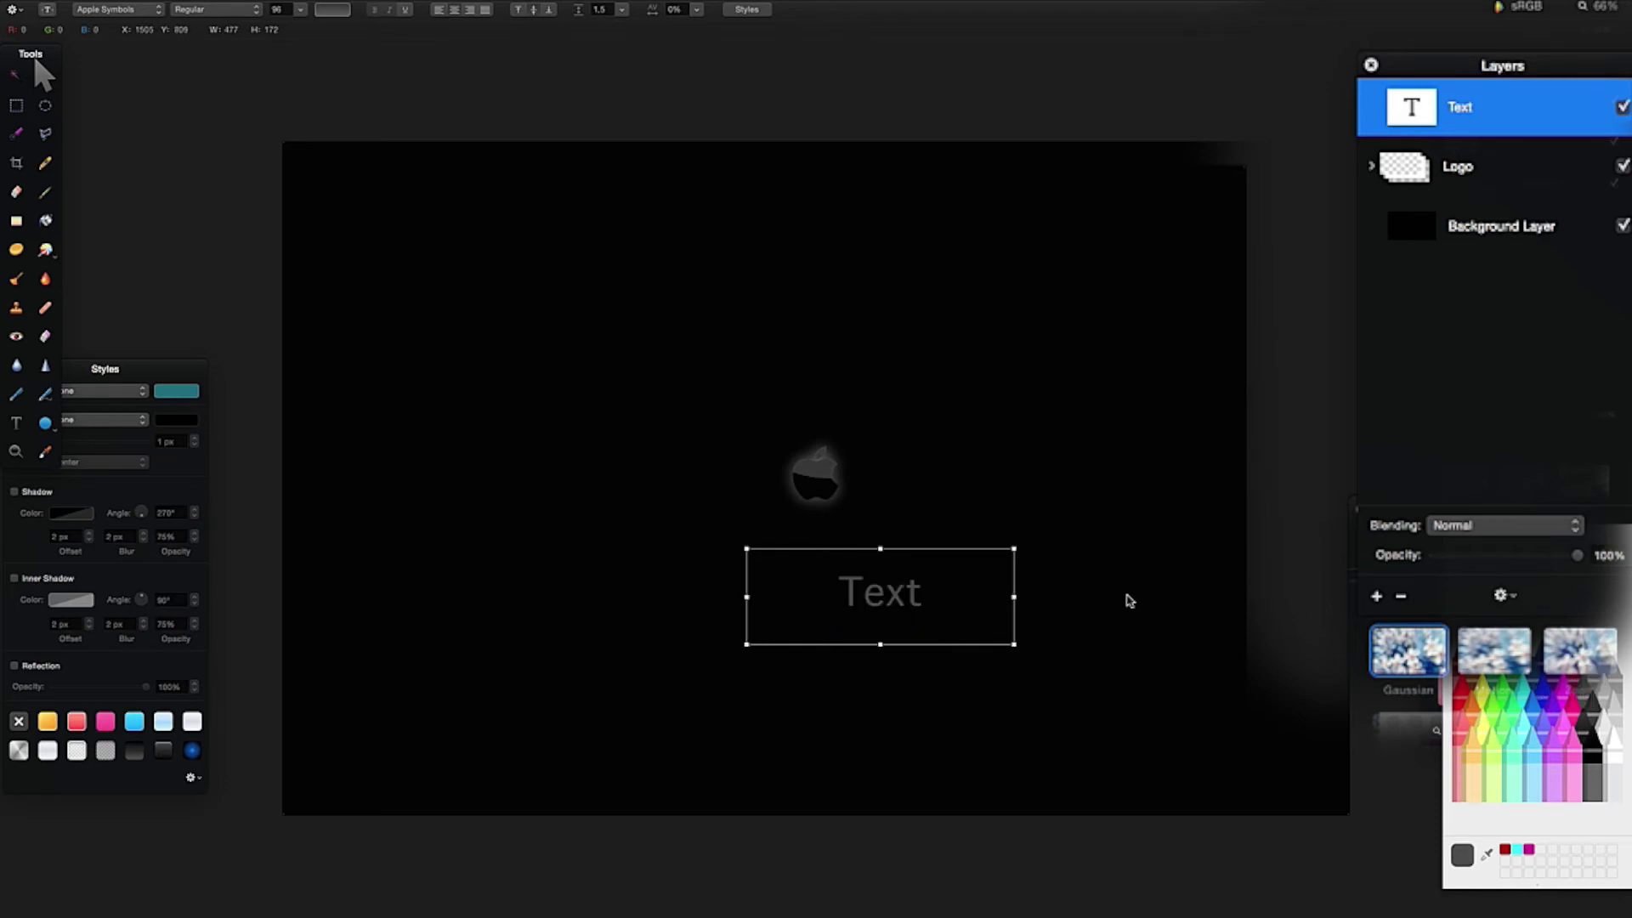
Replace the placeholder text with "MacBook Pro" and centre the text box directly beneath the logo.
double_click(905, 598)
type("Mac")
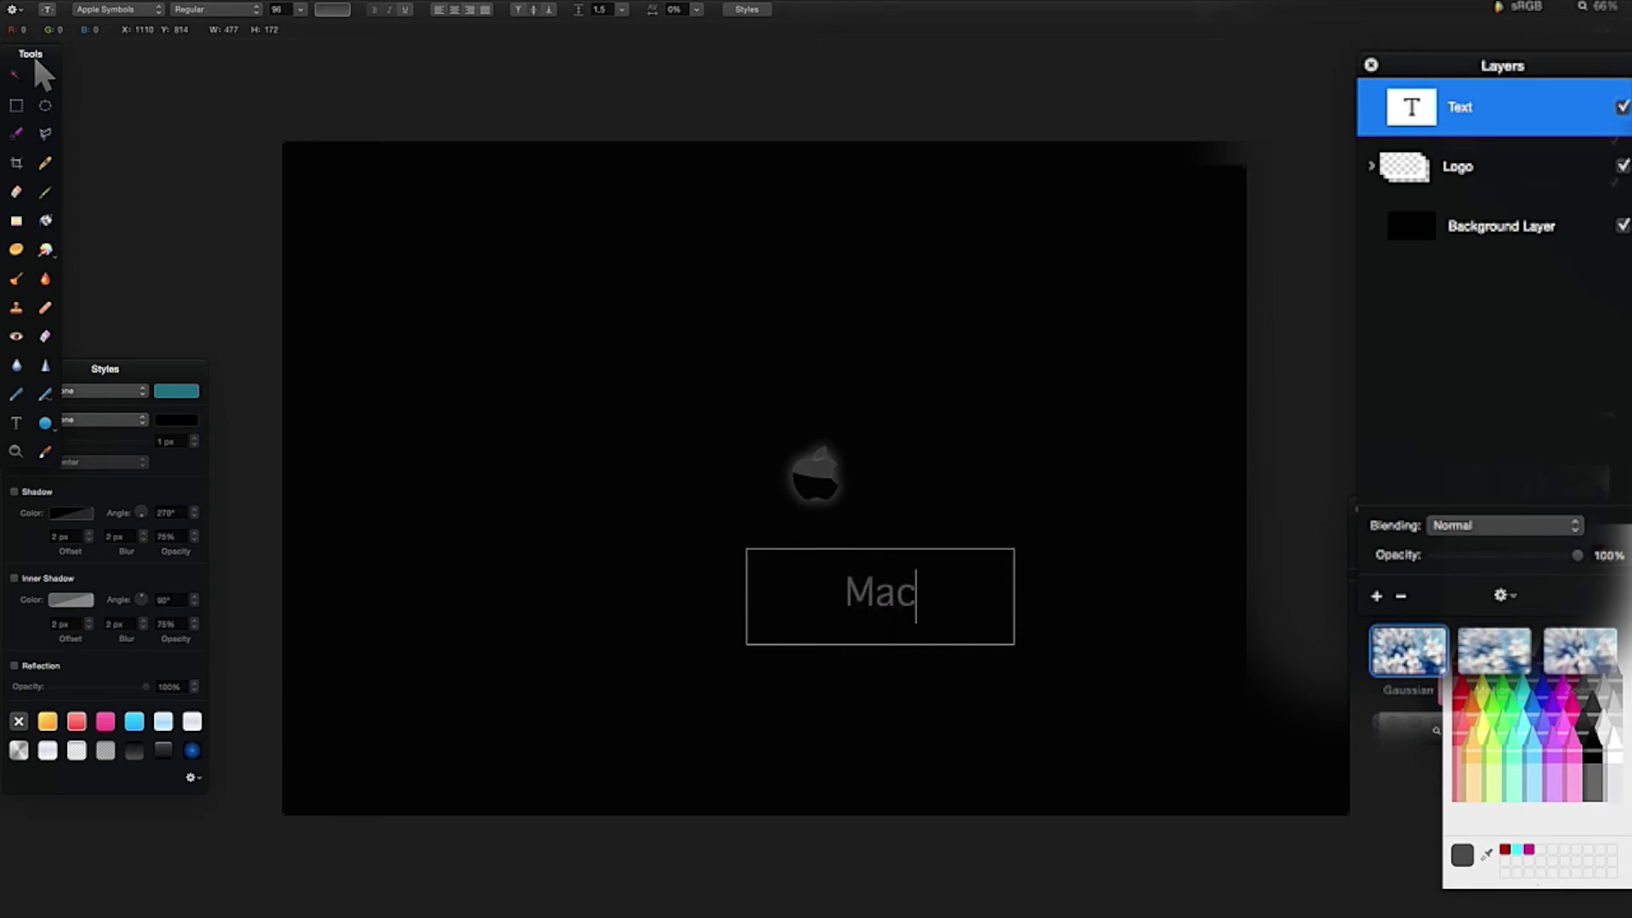
type("Book Pro")
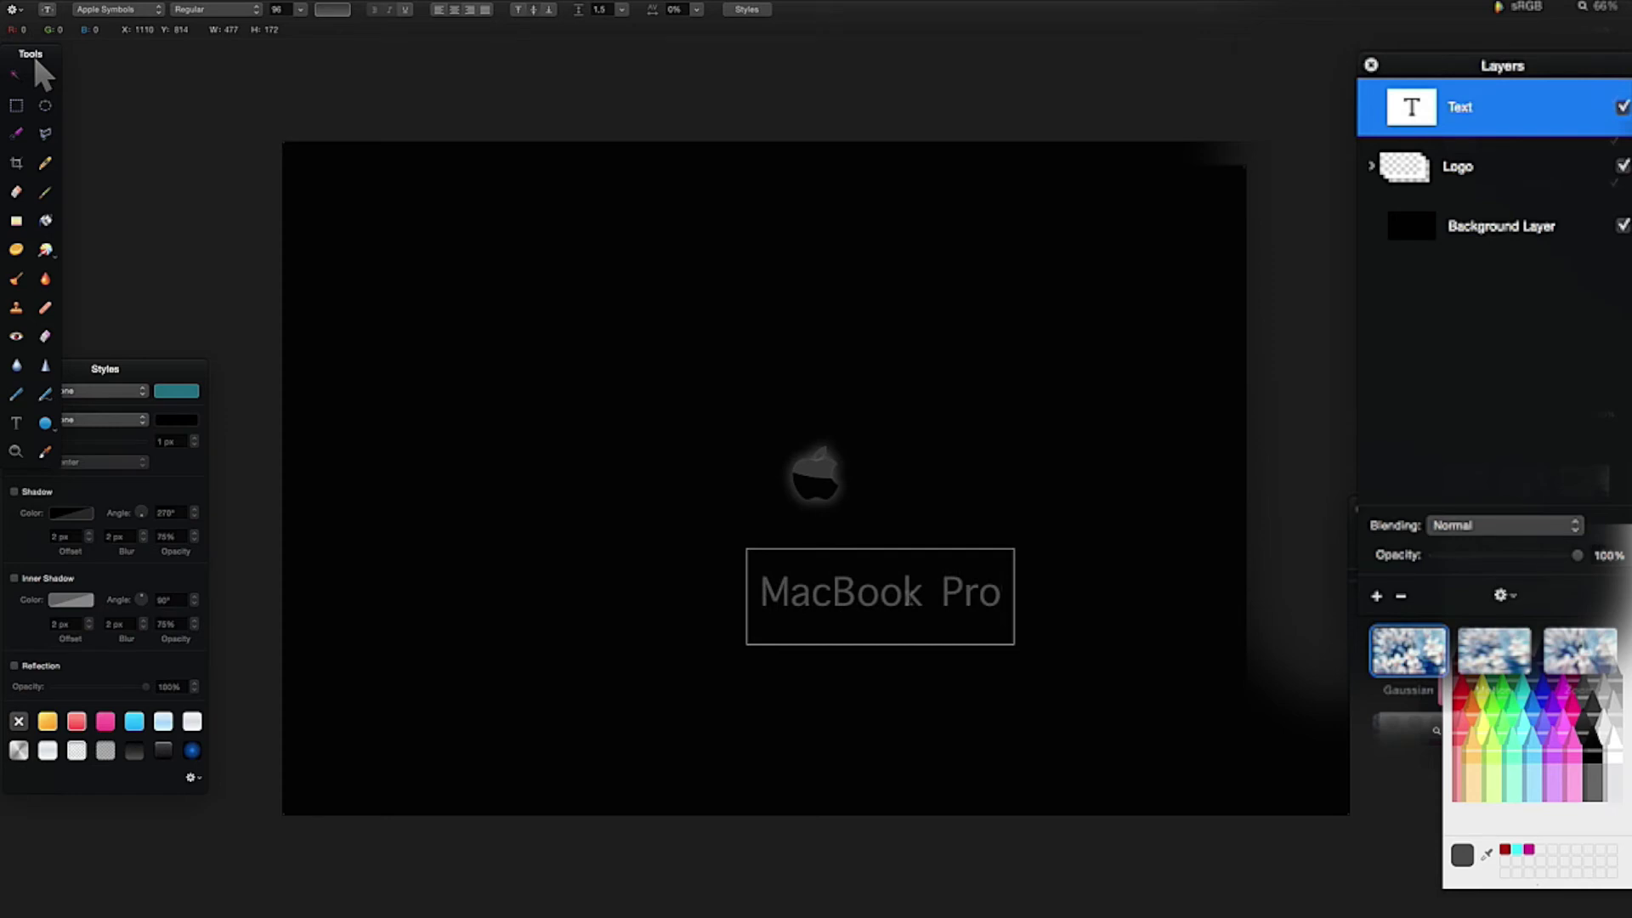
key("Escape")
left_click_drag(933, 606, 853, 567)
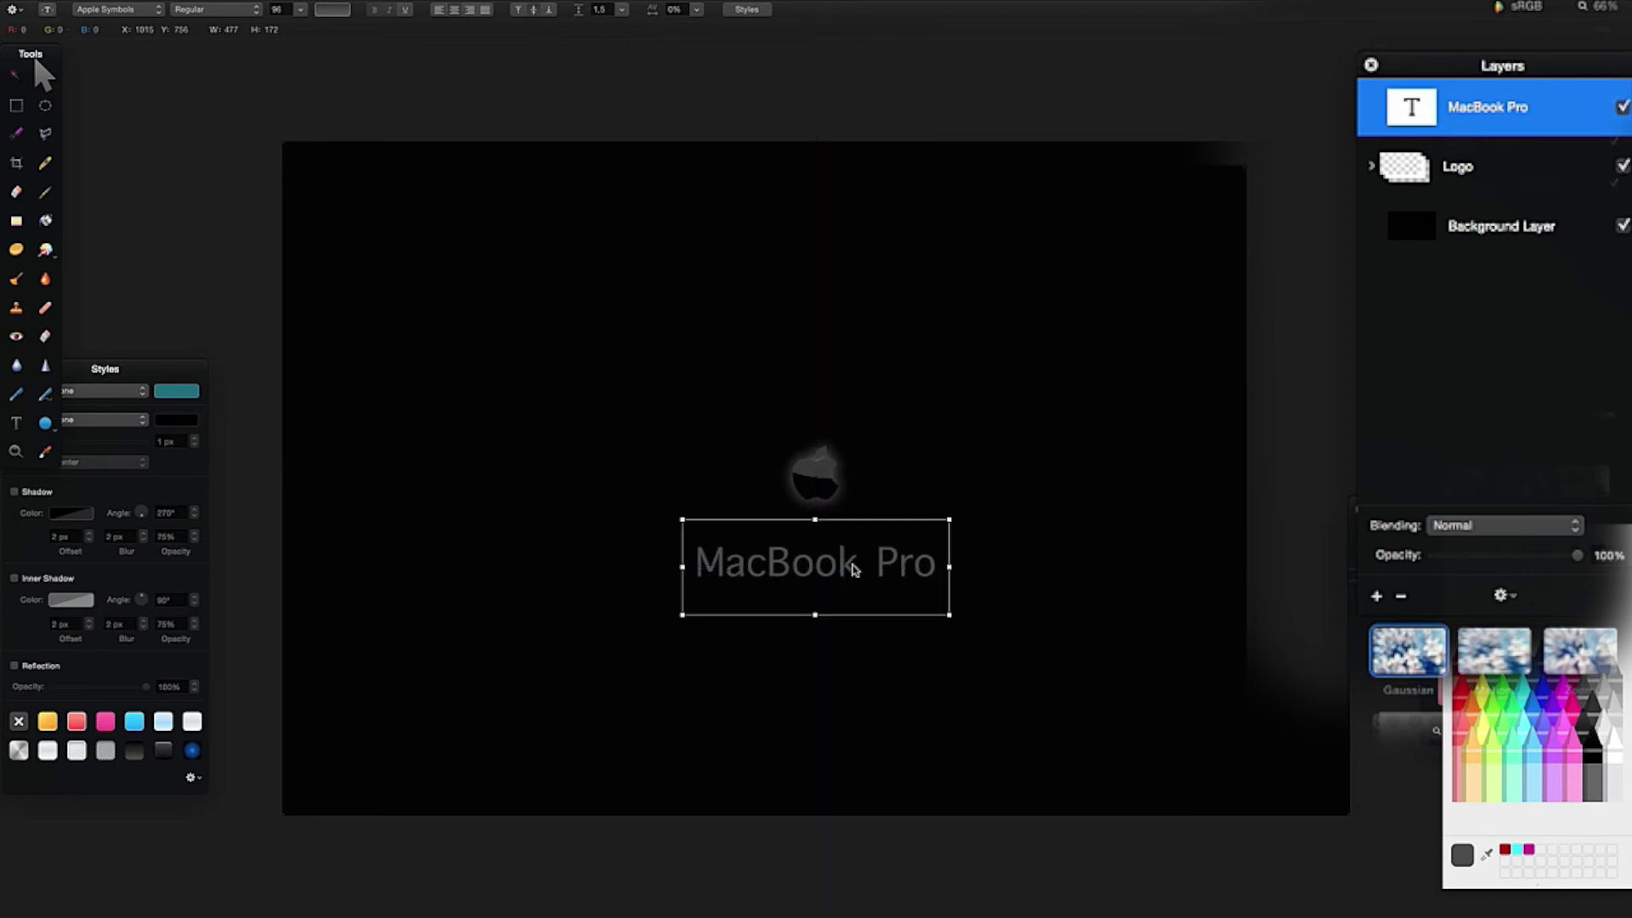
Set the MacBook Pro text's font size to 64 and move the text box slightly up towards the logo.
double_click(853, 566)
triple_click(852, 566)
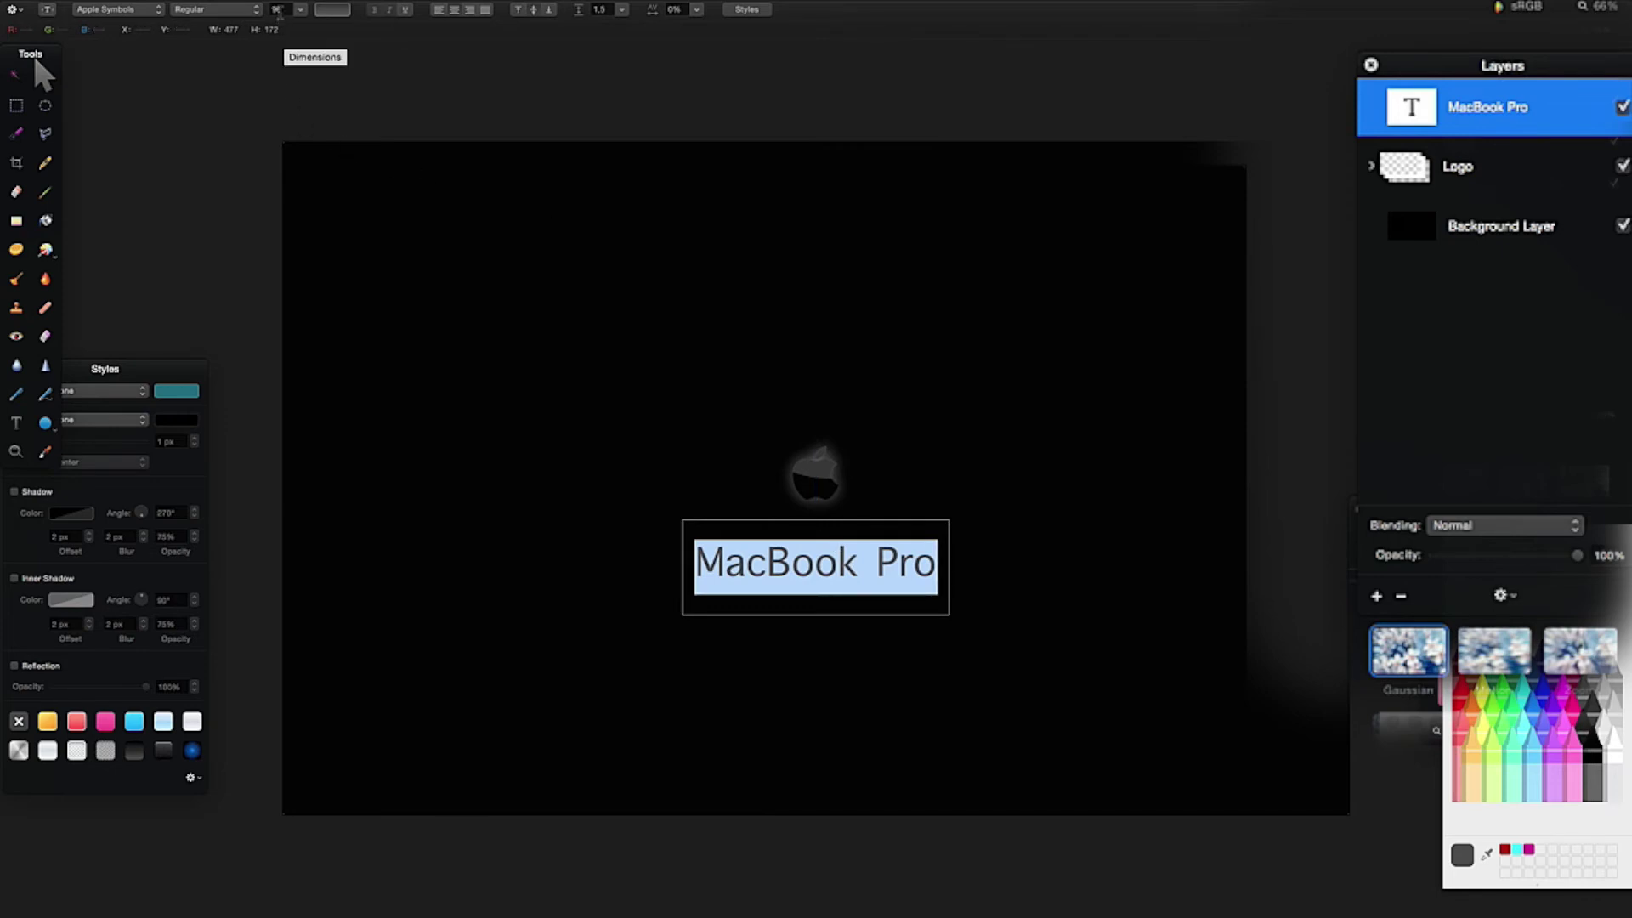
left_click(300, 10)
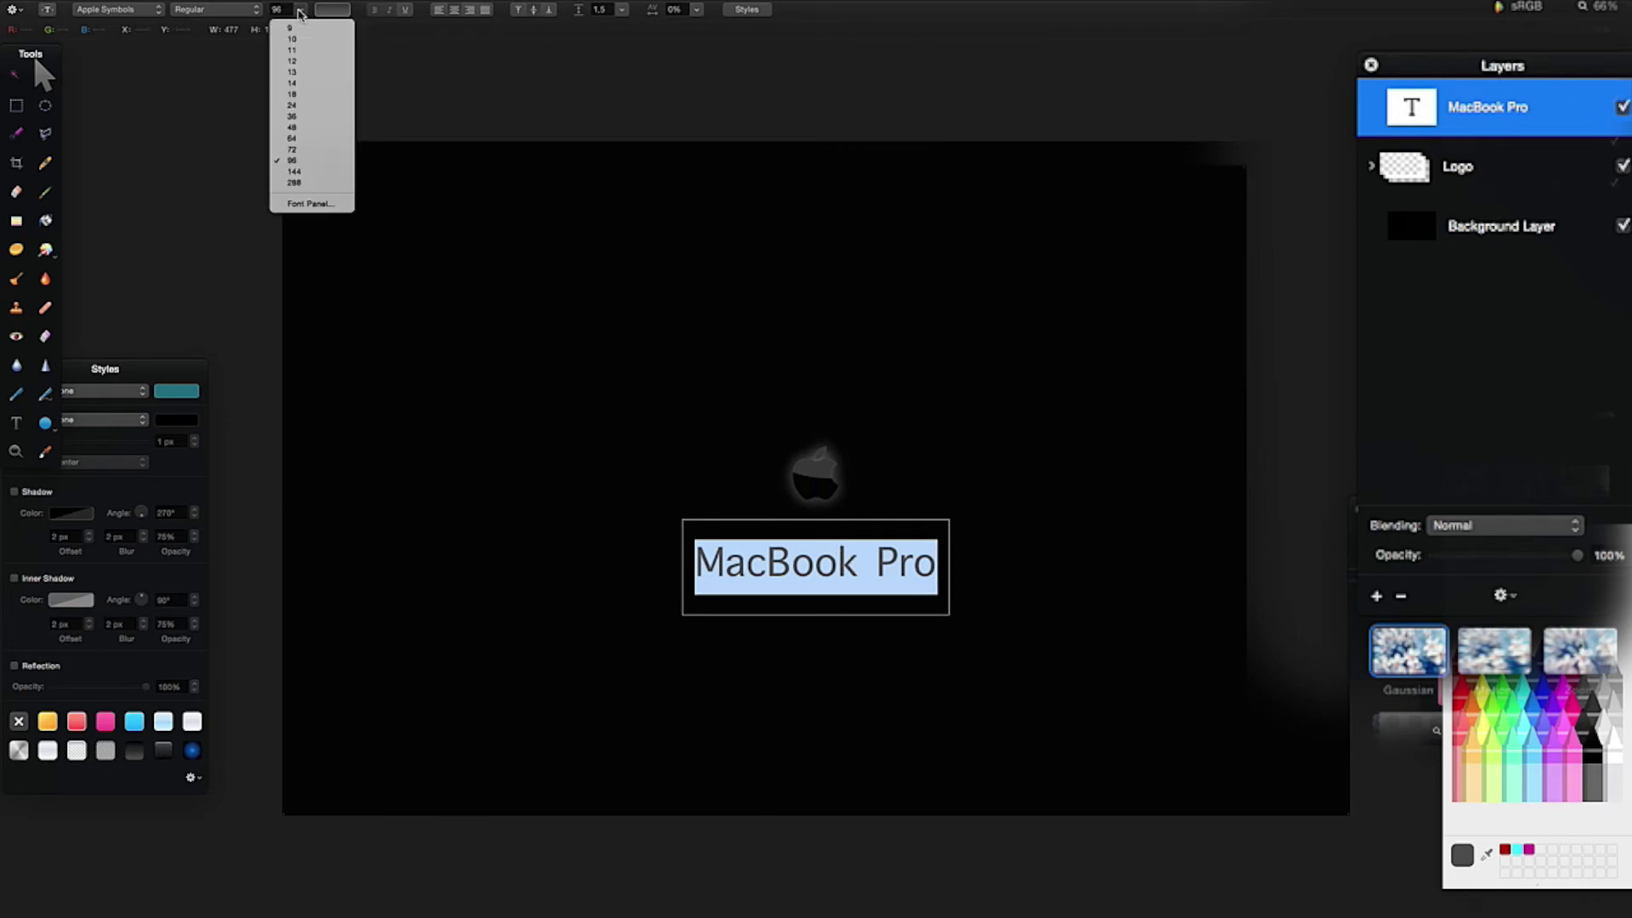
left_click(297, 138)
key("Escape")
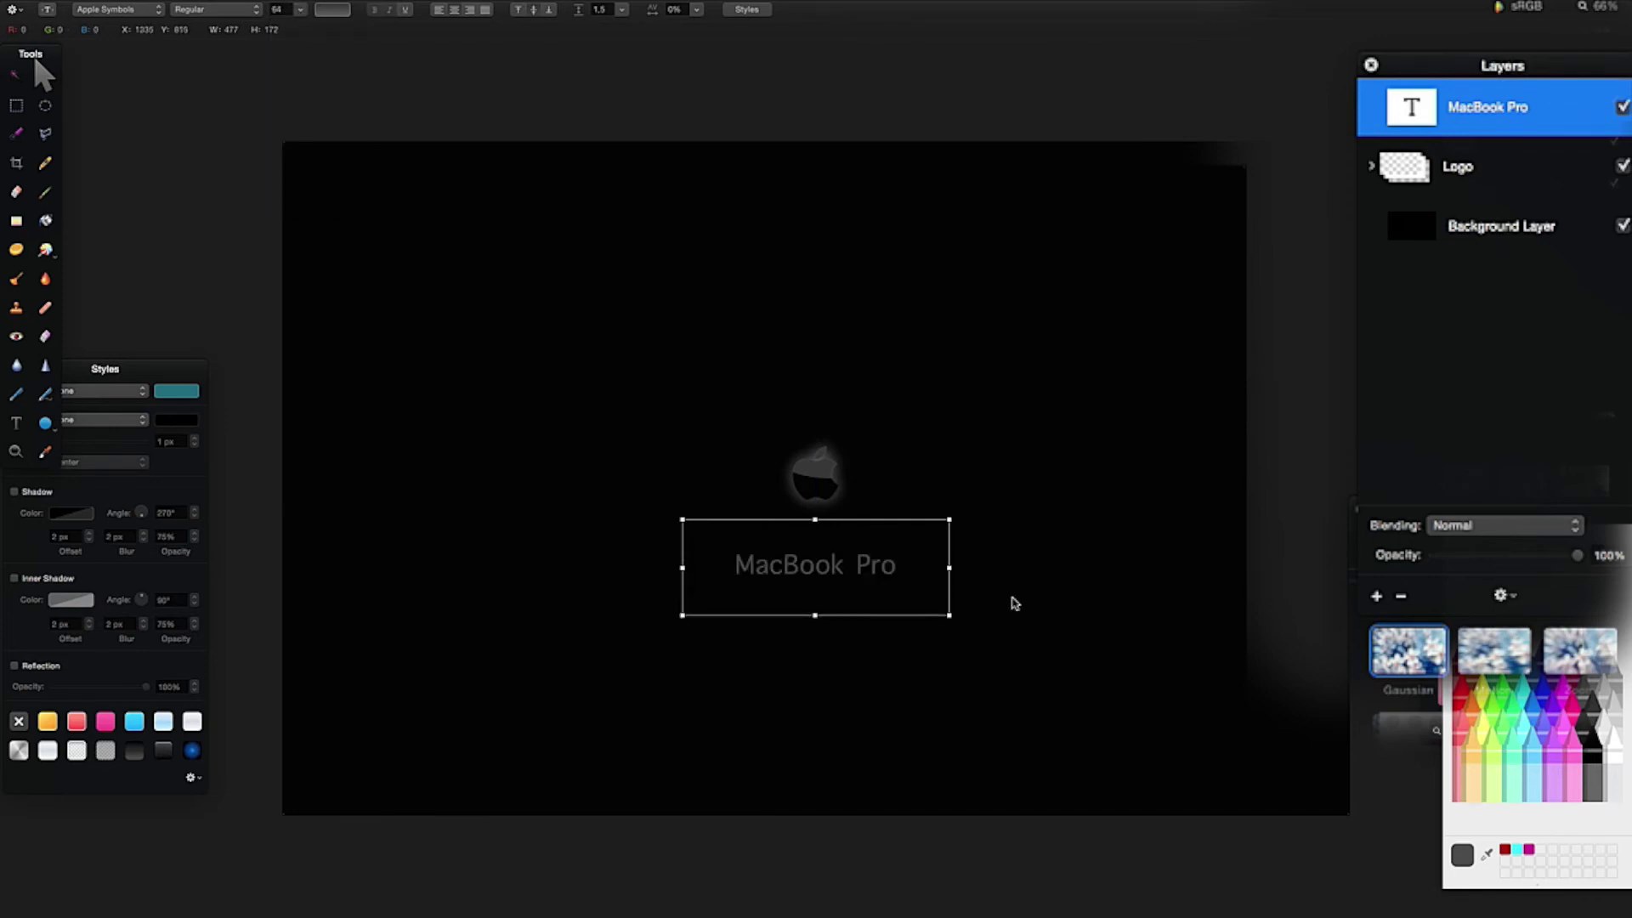
left_click_drag(790, 566, 796, 561)
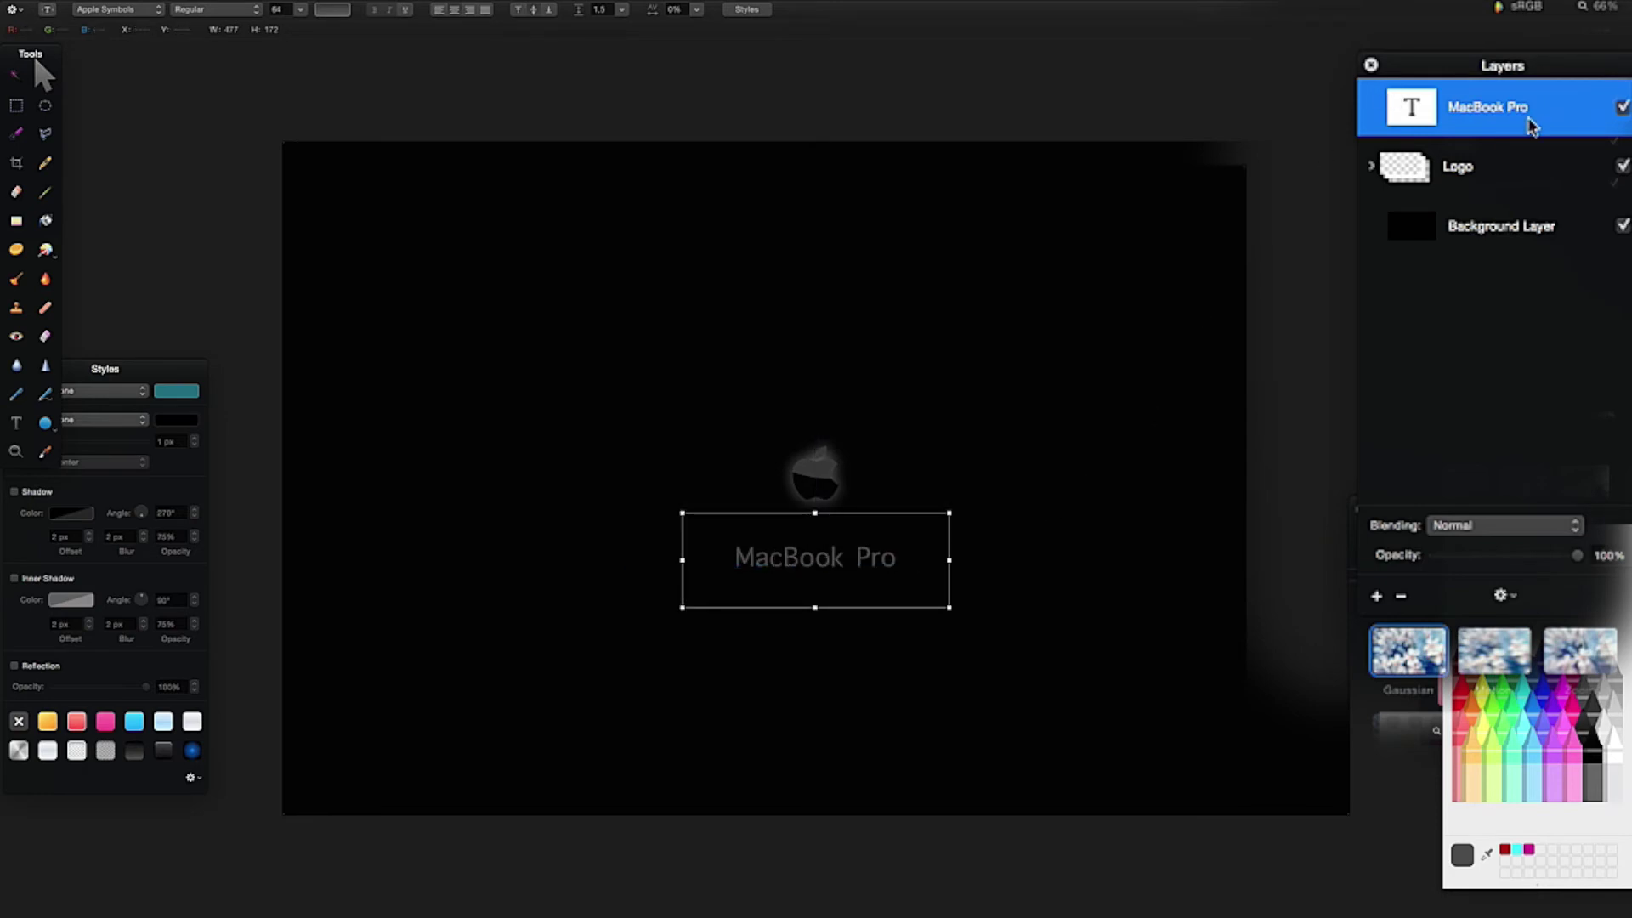
Duplicate the MacBook Pro text layer as Top and align the copy exactly over the original text.
right_click(1530, 125)
left_click(1435, 173)
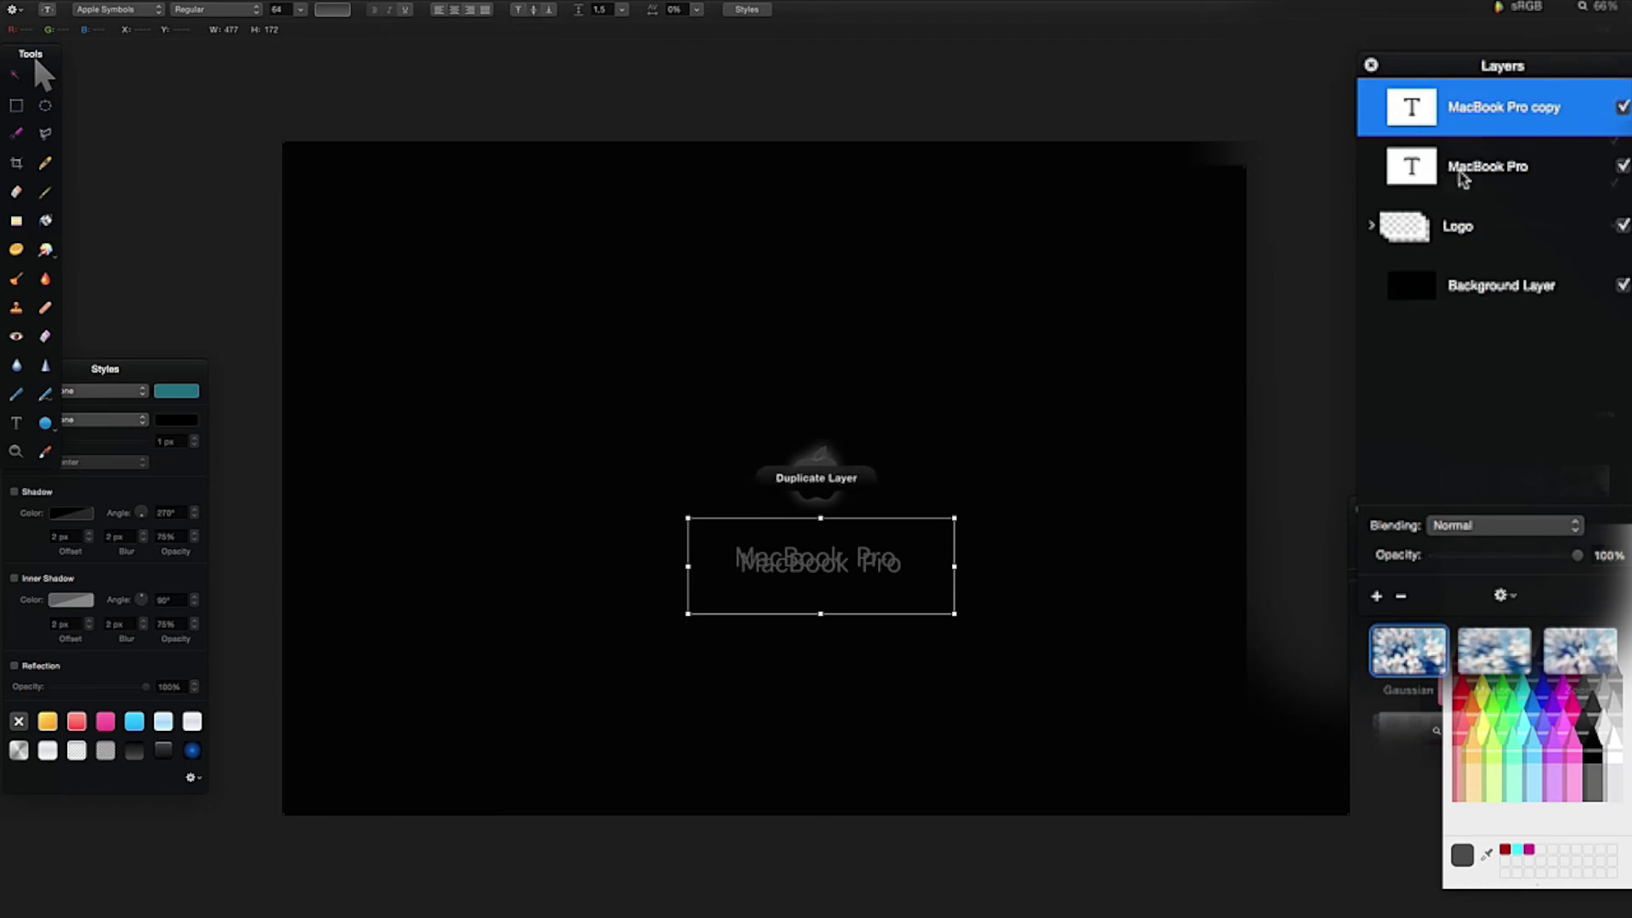
double_click(1534, 108)
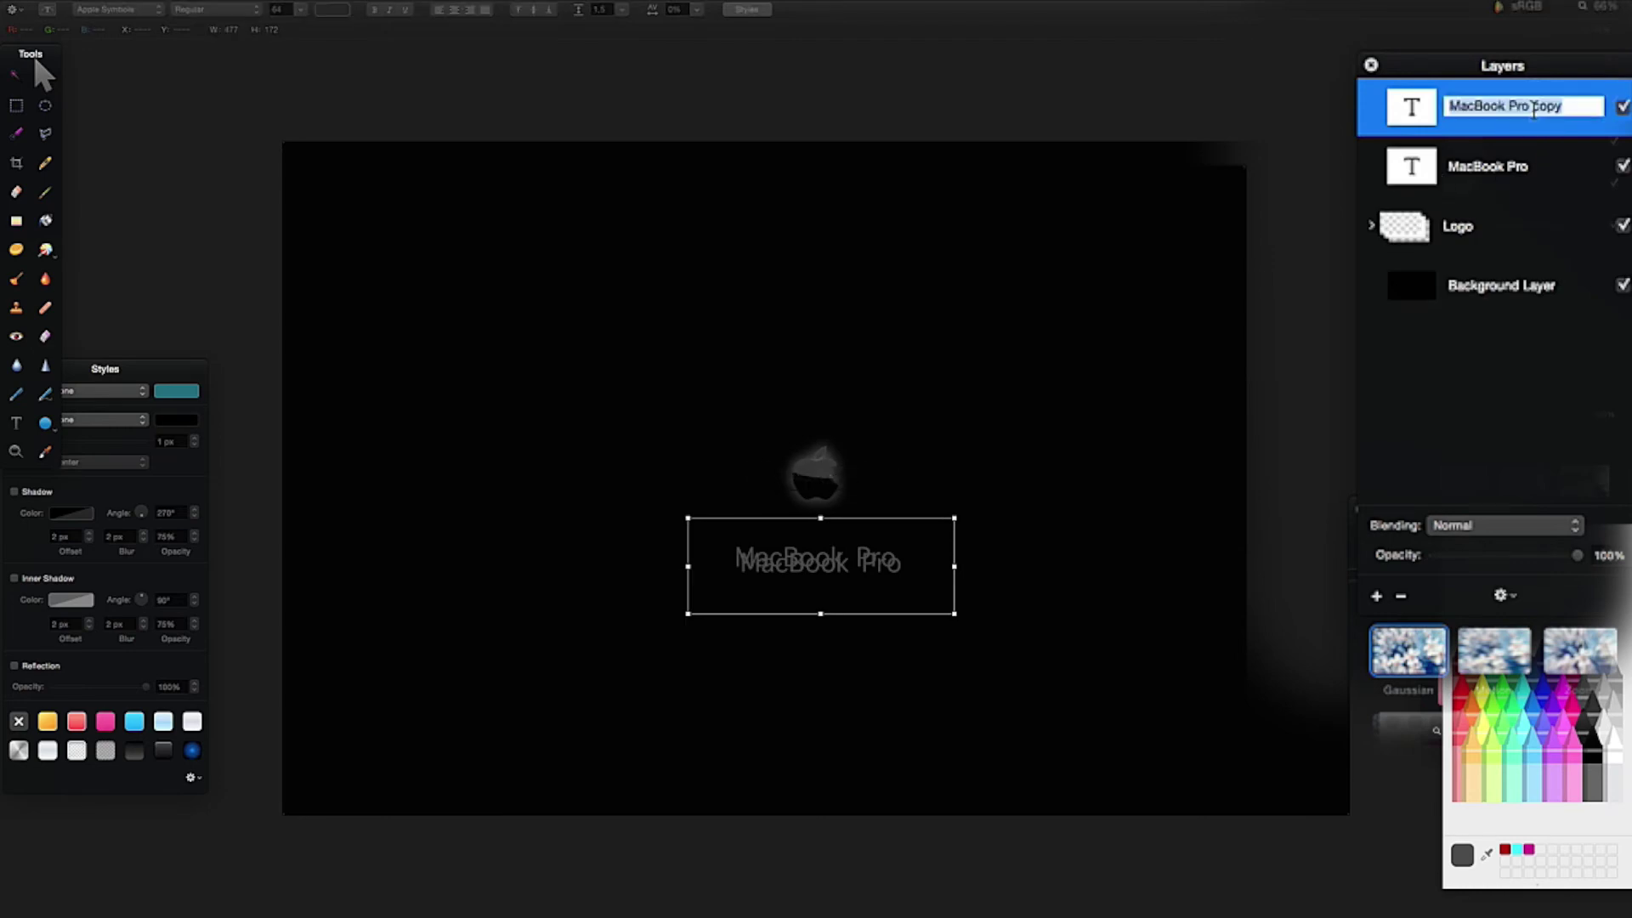
type("Top")
key("Return")
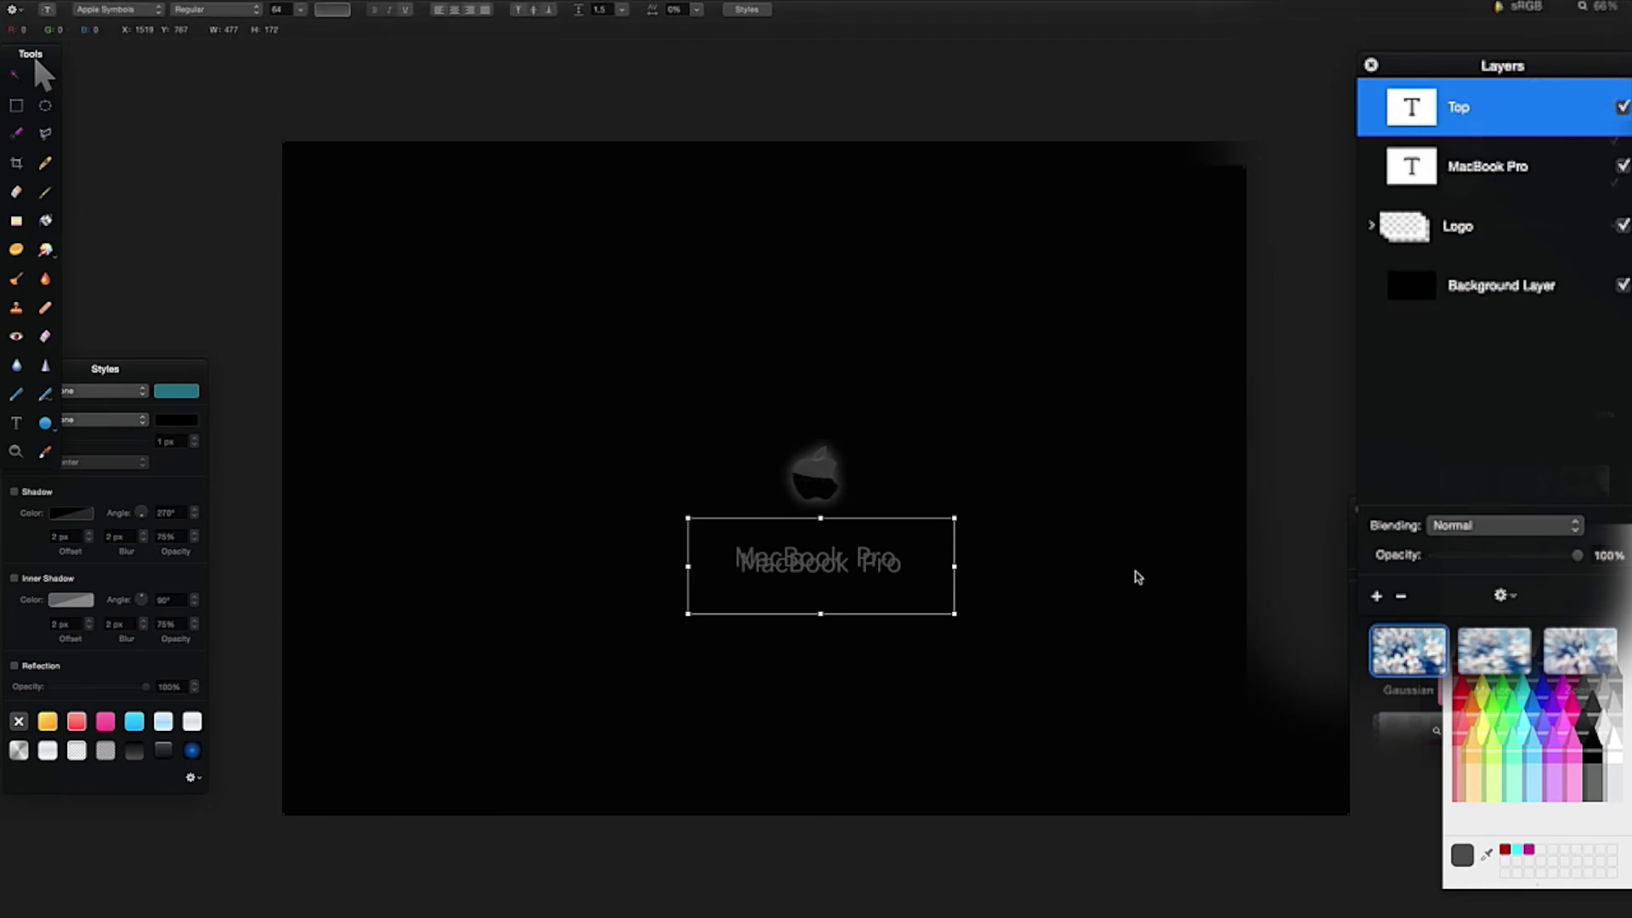
left_click_drag(837, 583, 831, 573)
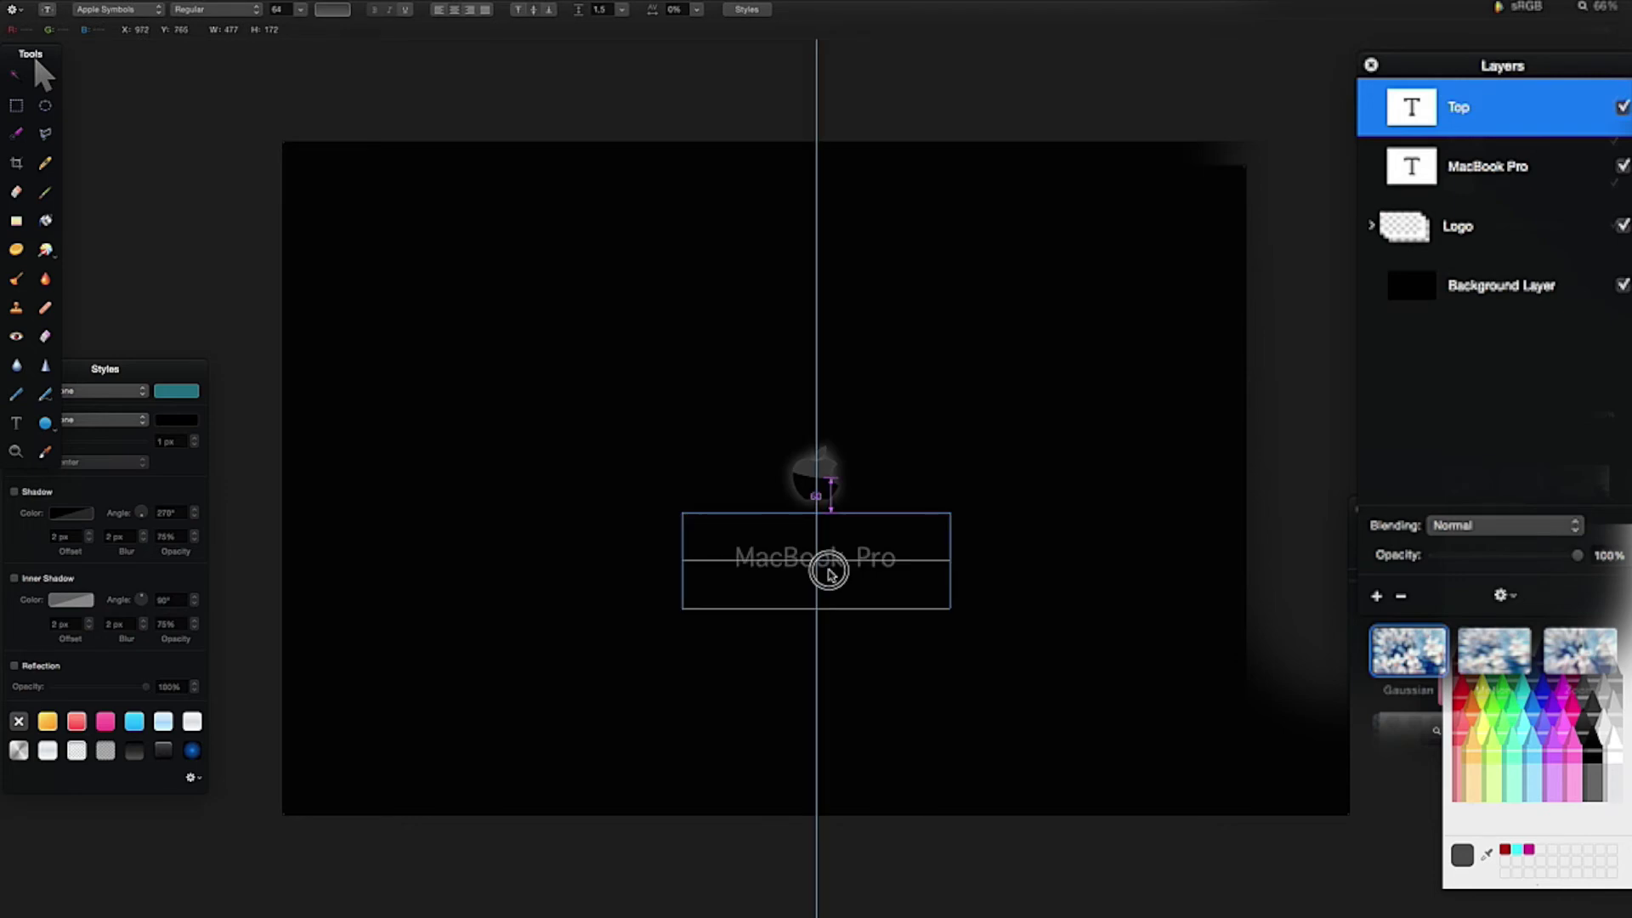
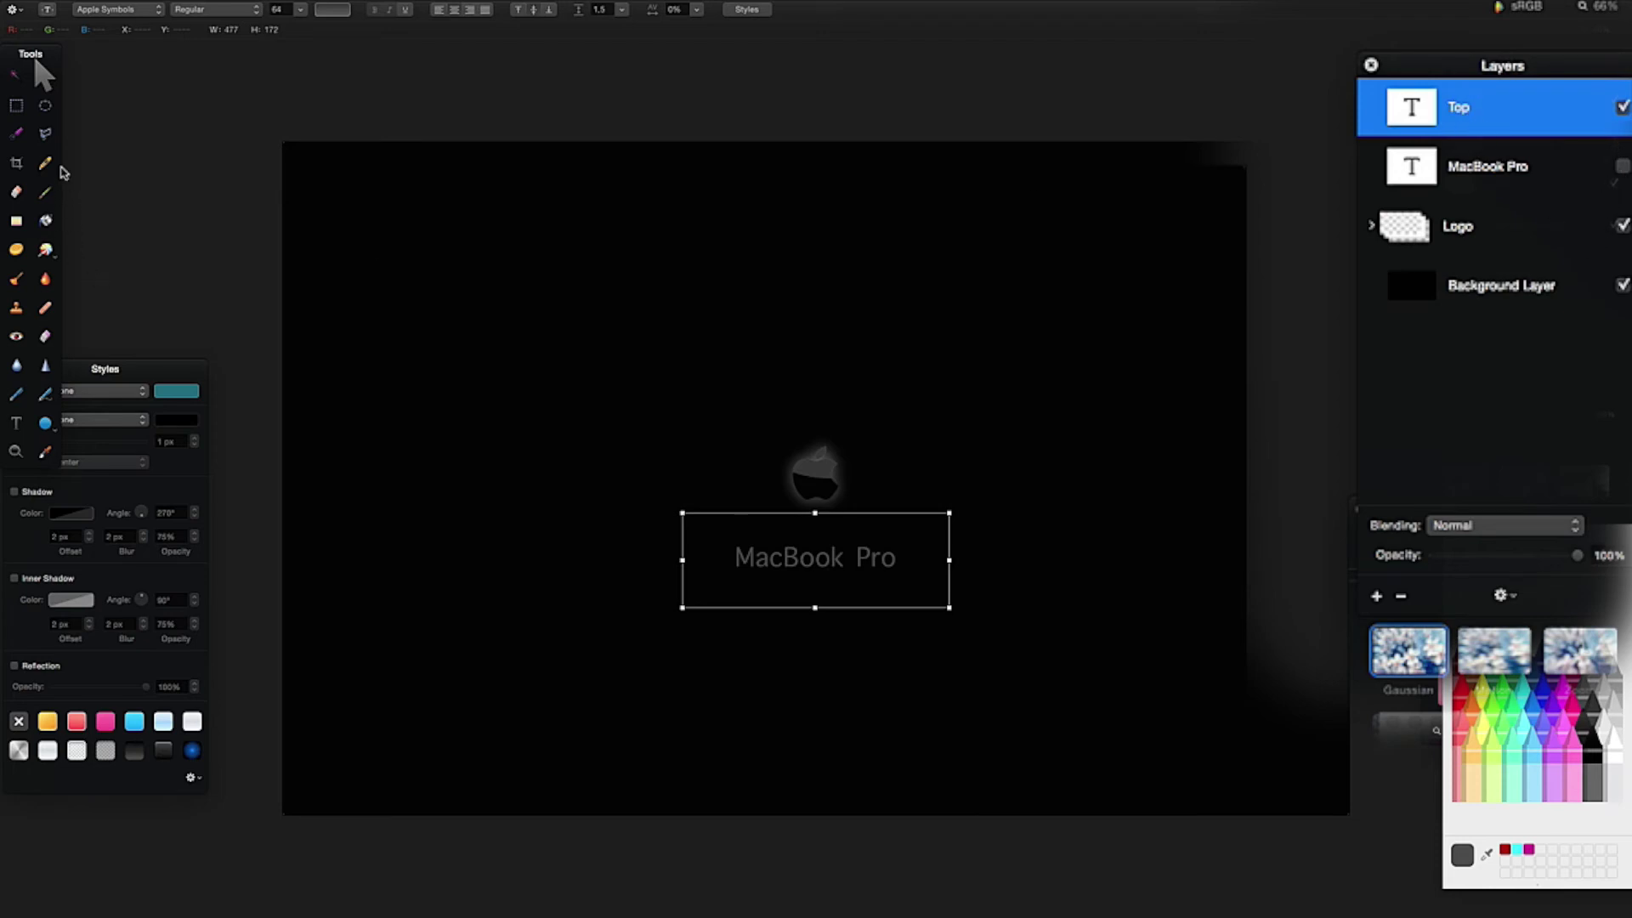
Select an ellipse about 364 by 45 px over the upper half of the MacBook Pro text and fill it near-white on a new layer.
left_click(46, 106)
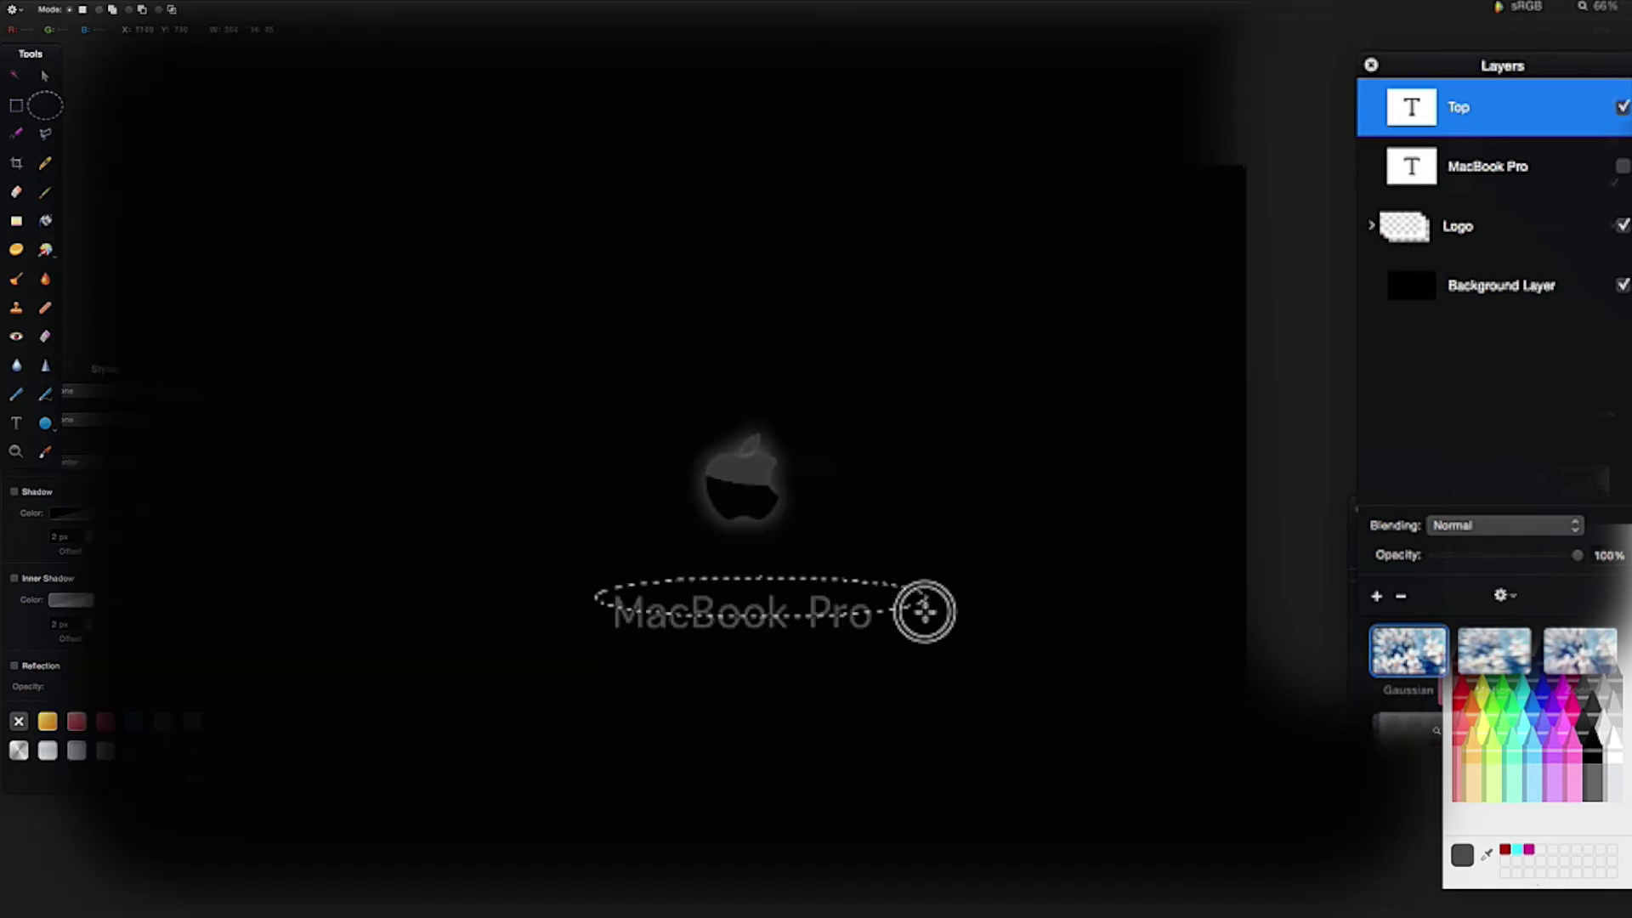
left_click_drag(925, 612, 923, 617)
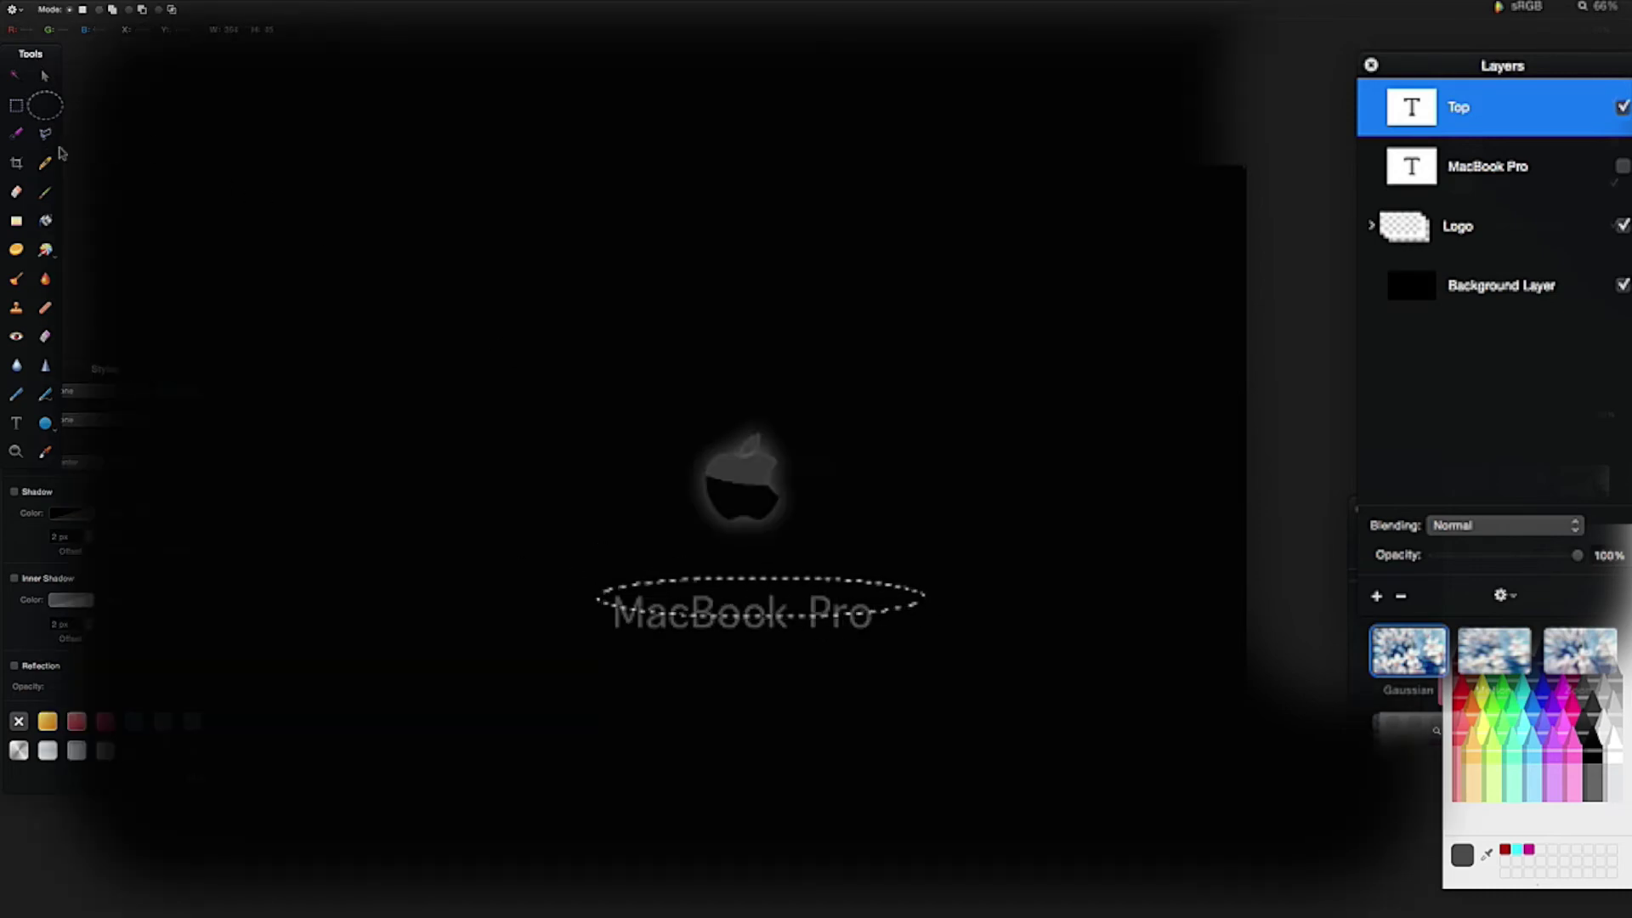
left_click(46, 220)
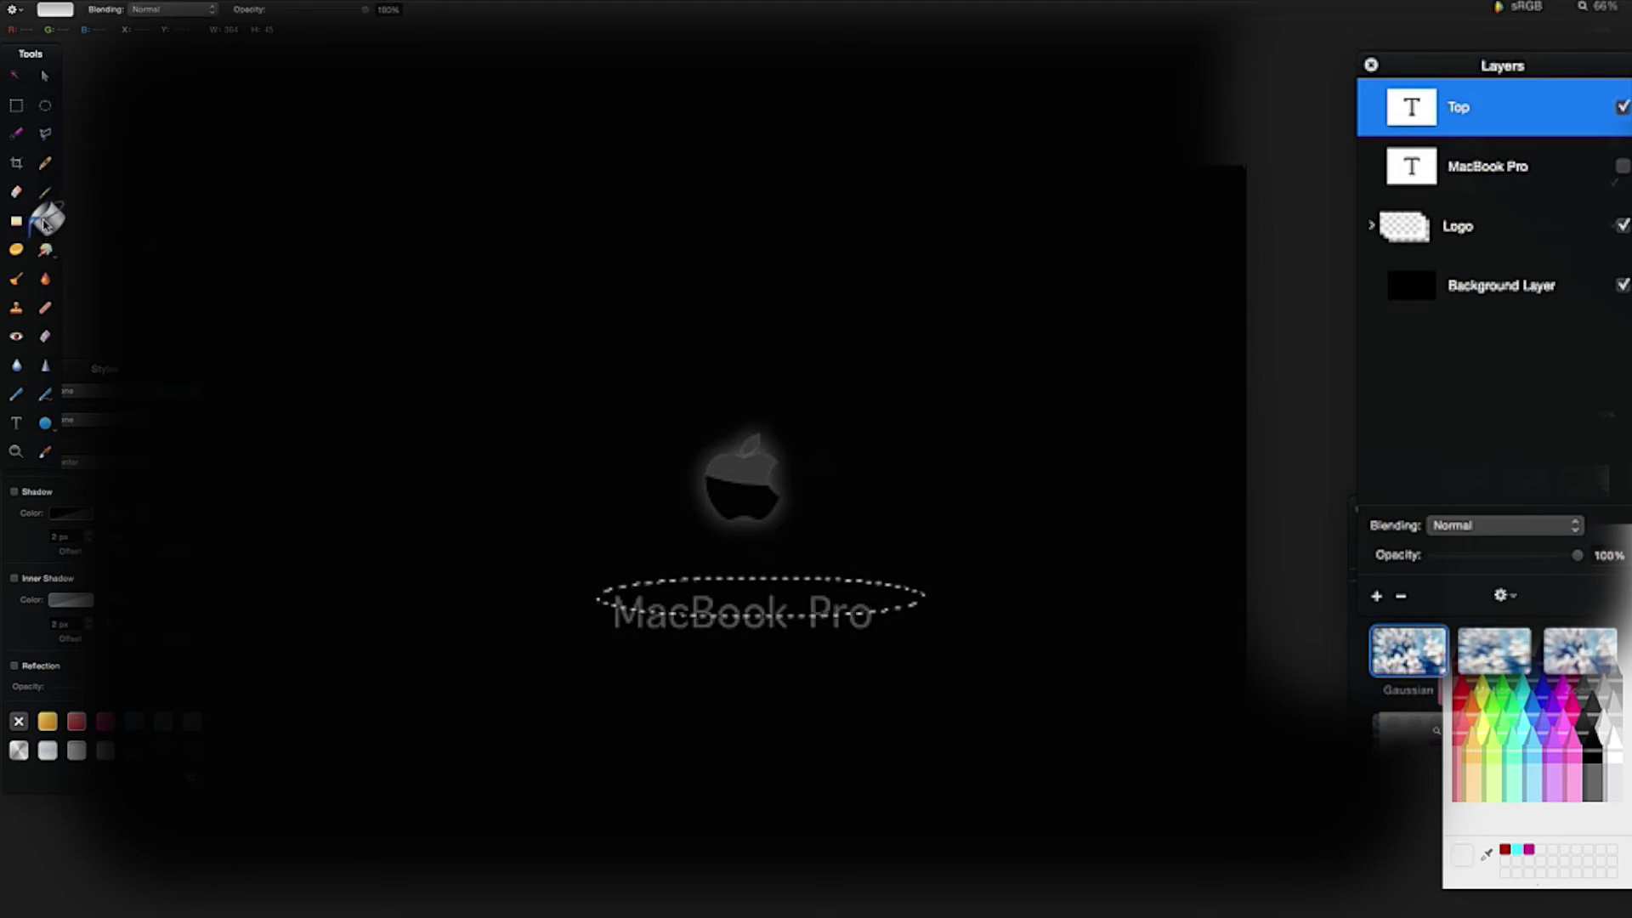
left_click(1604, 725)
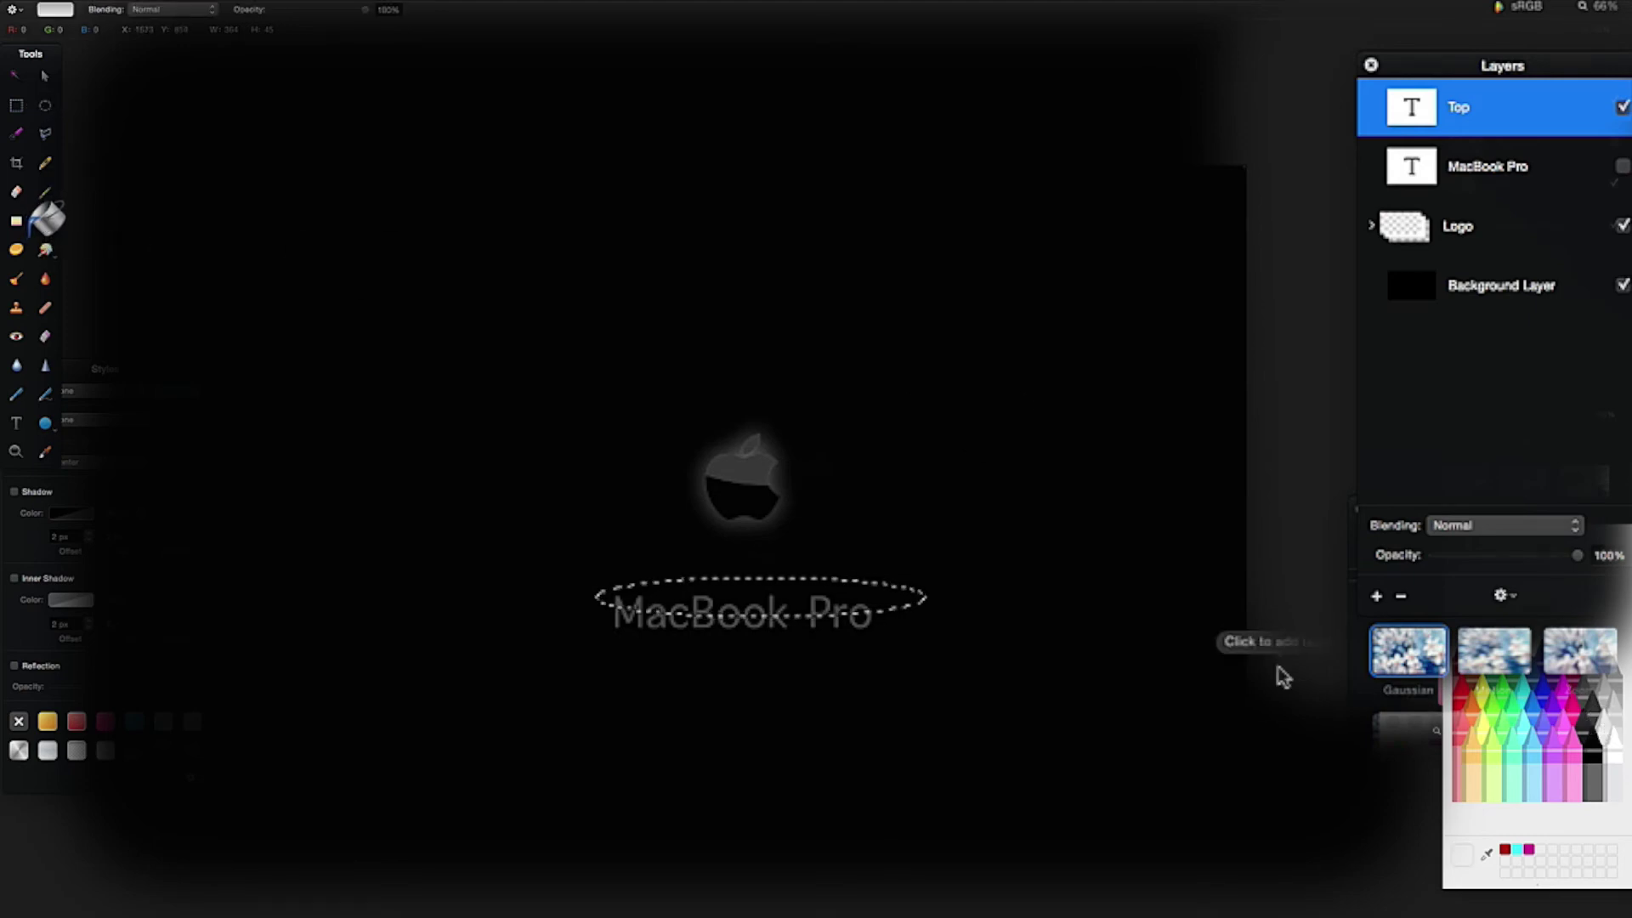
left_click(751, 602)
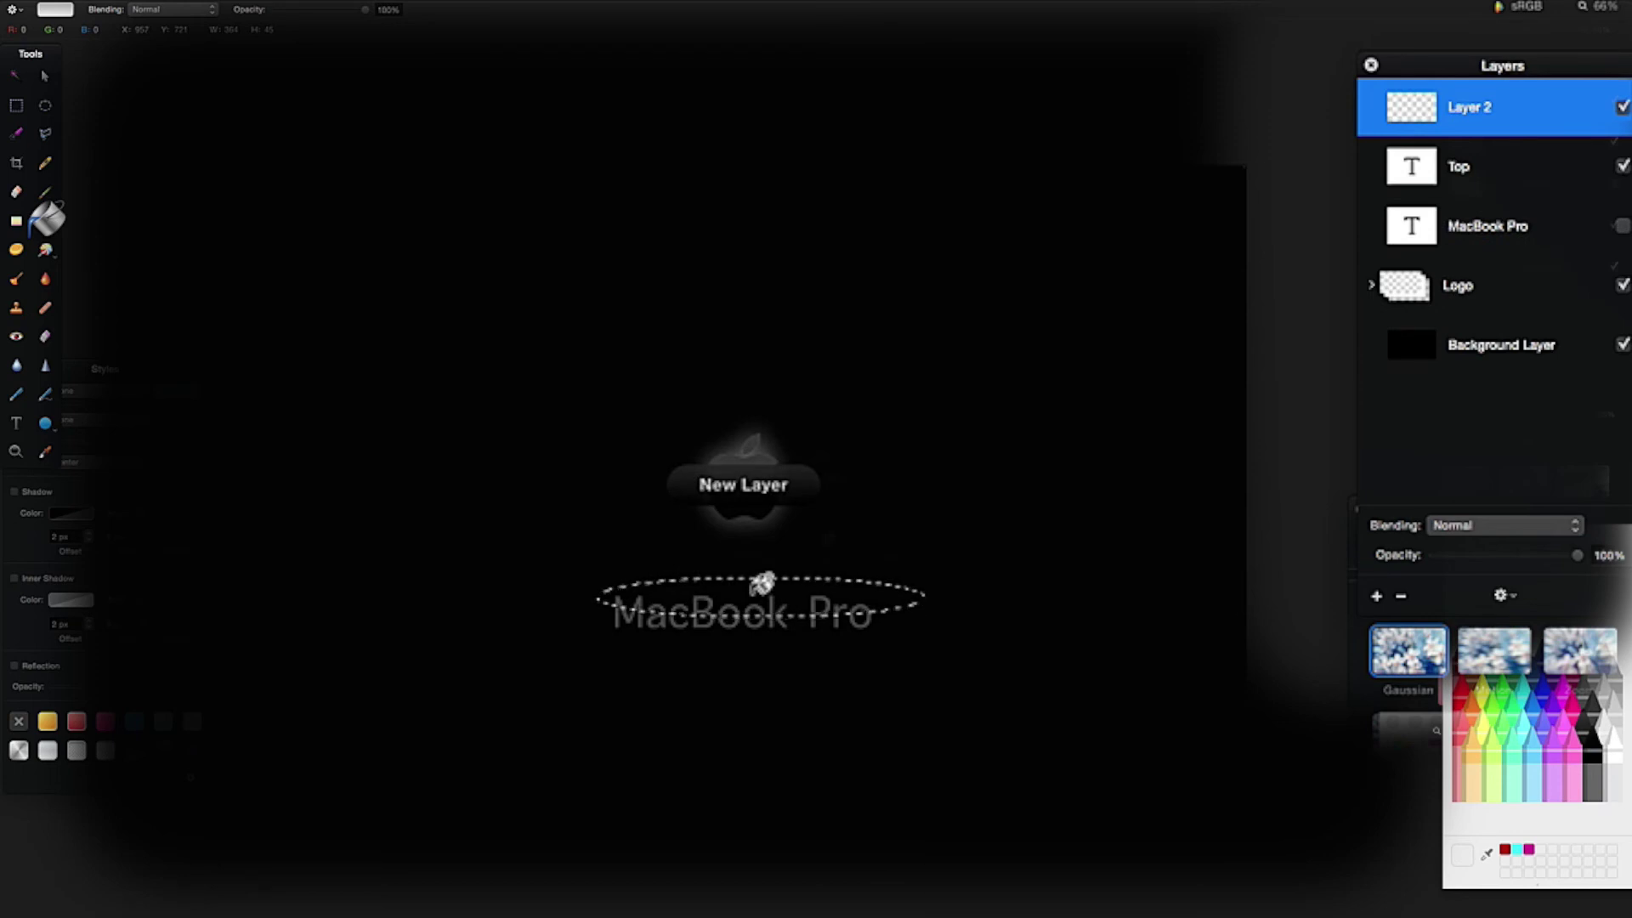
left_click(762, 584)
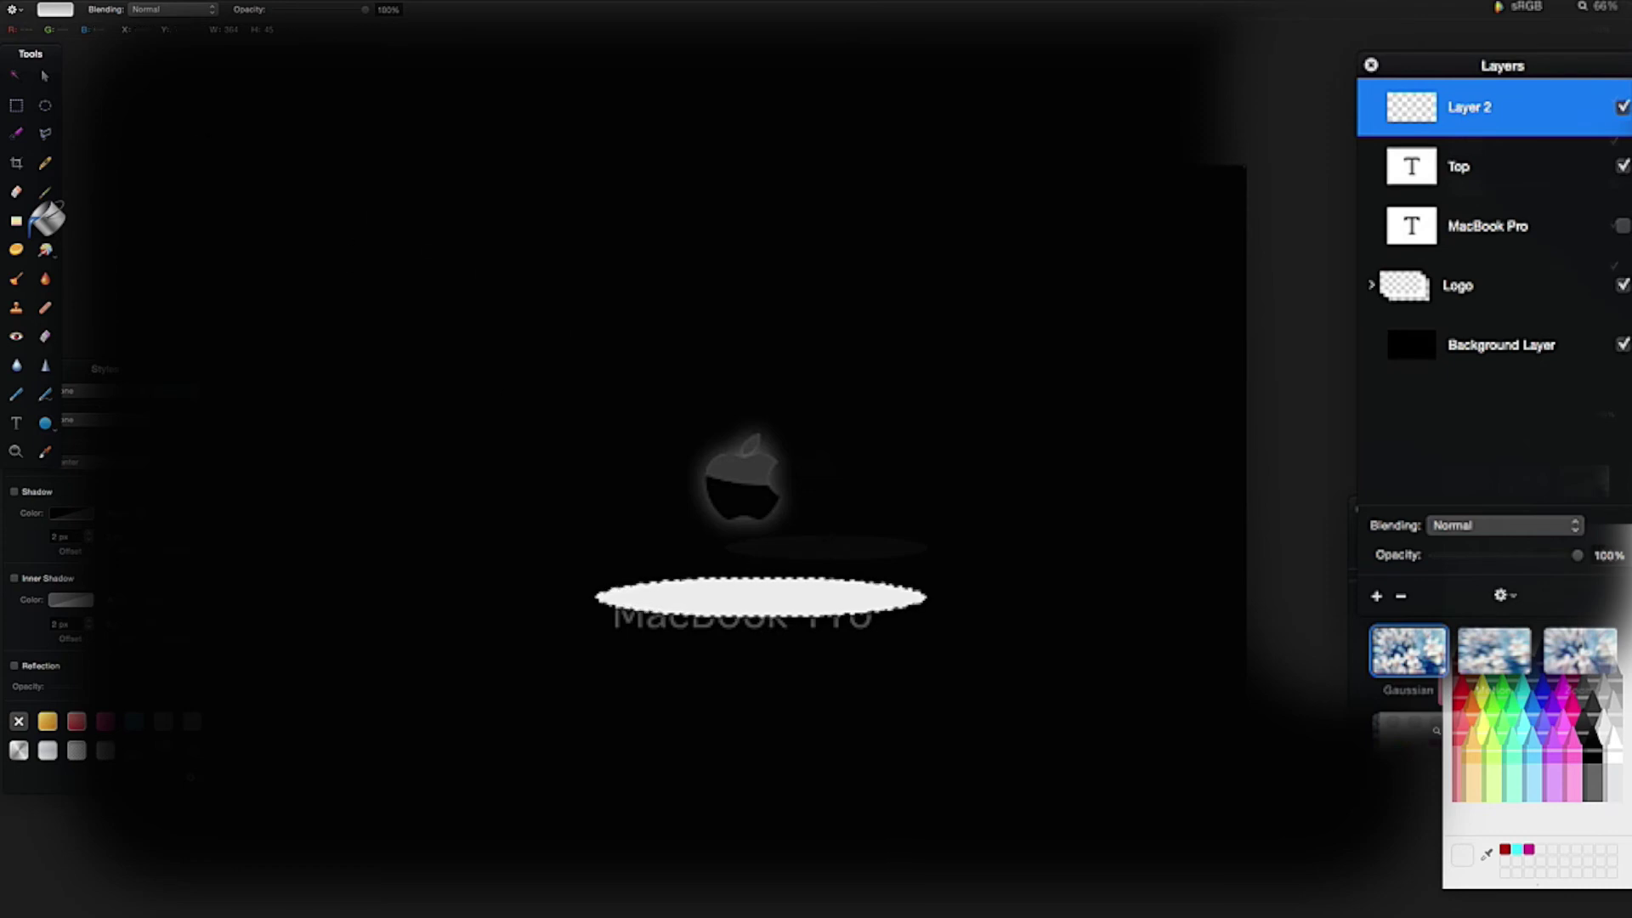
Clip the white ellipse layer to the Top text layer with a clipping mask and clear the selection.
left_click(40, 76)
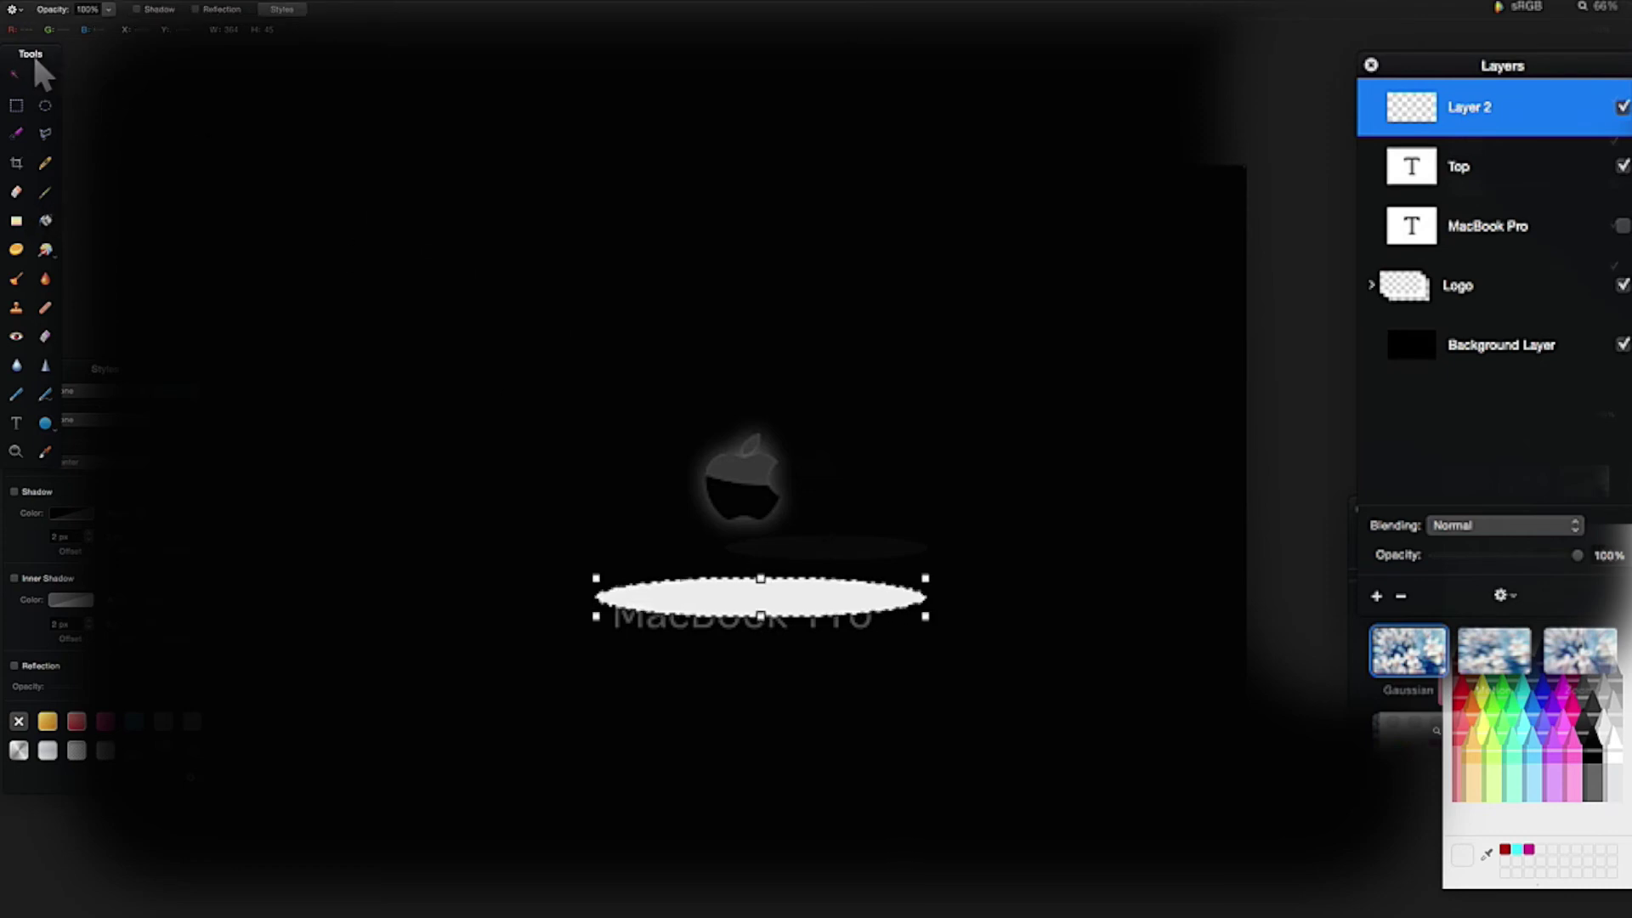
left_click(1451, 170)
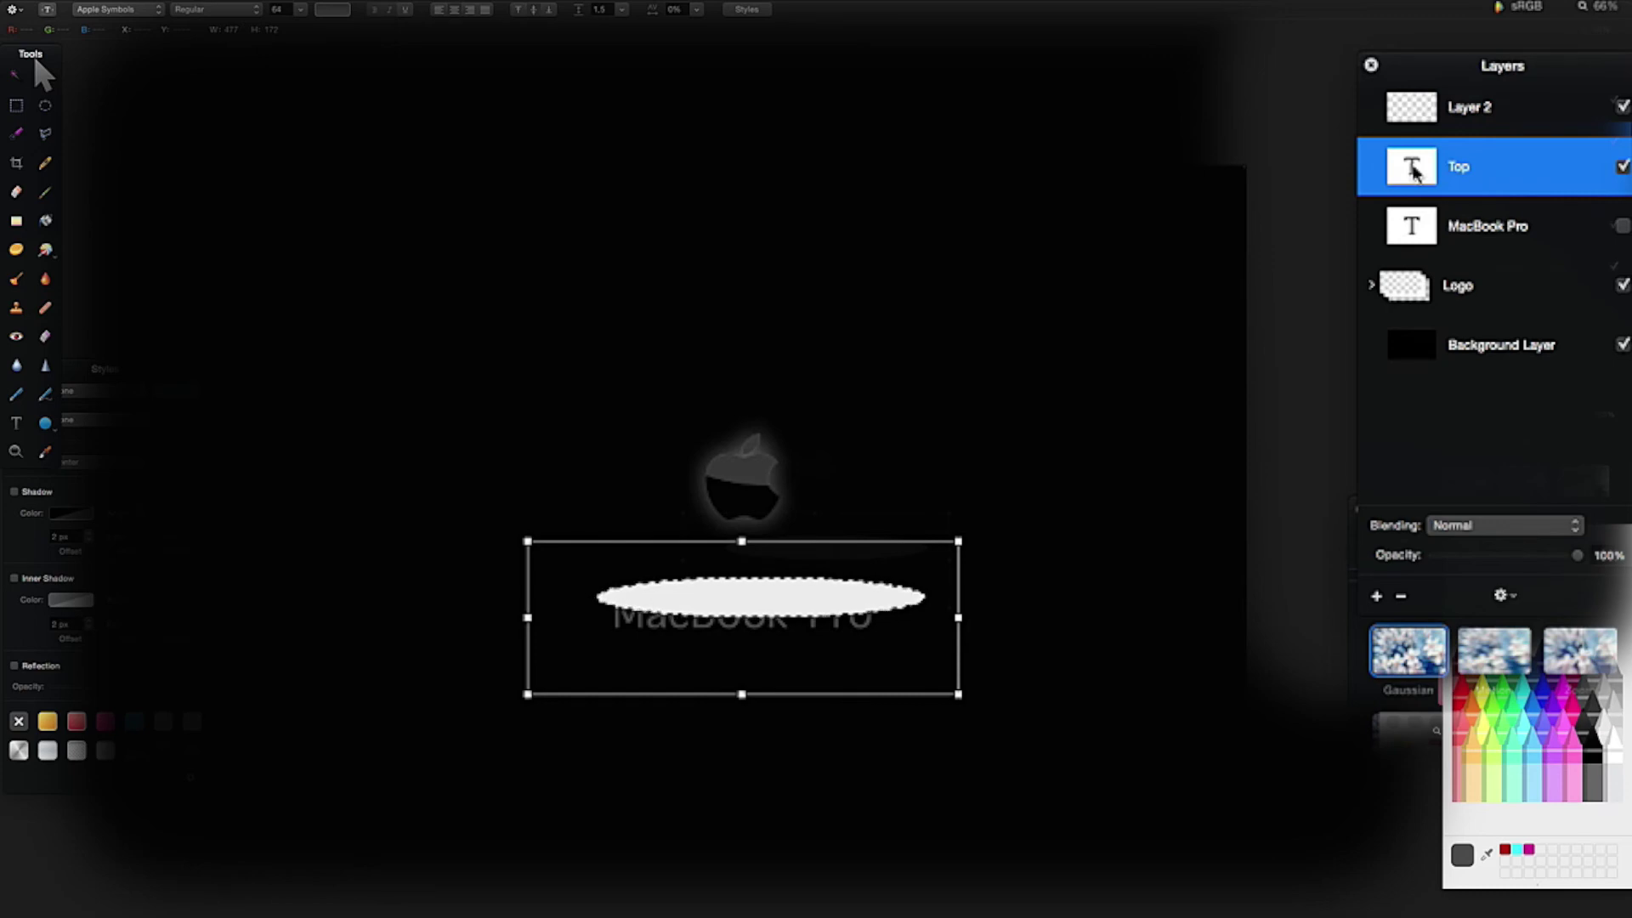
left_click(1414, 173, "super")
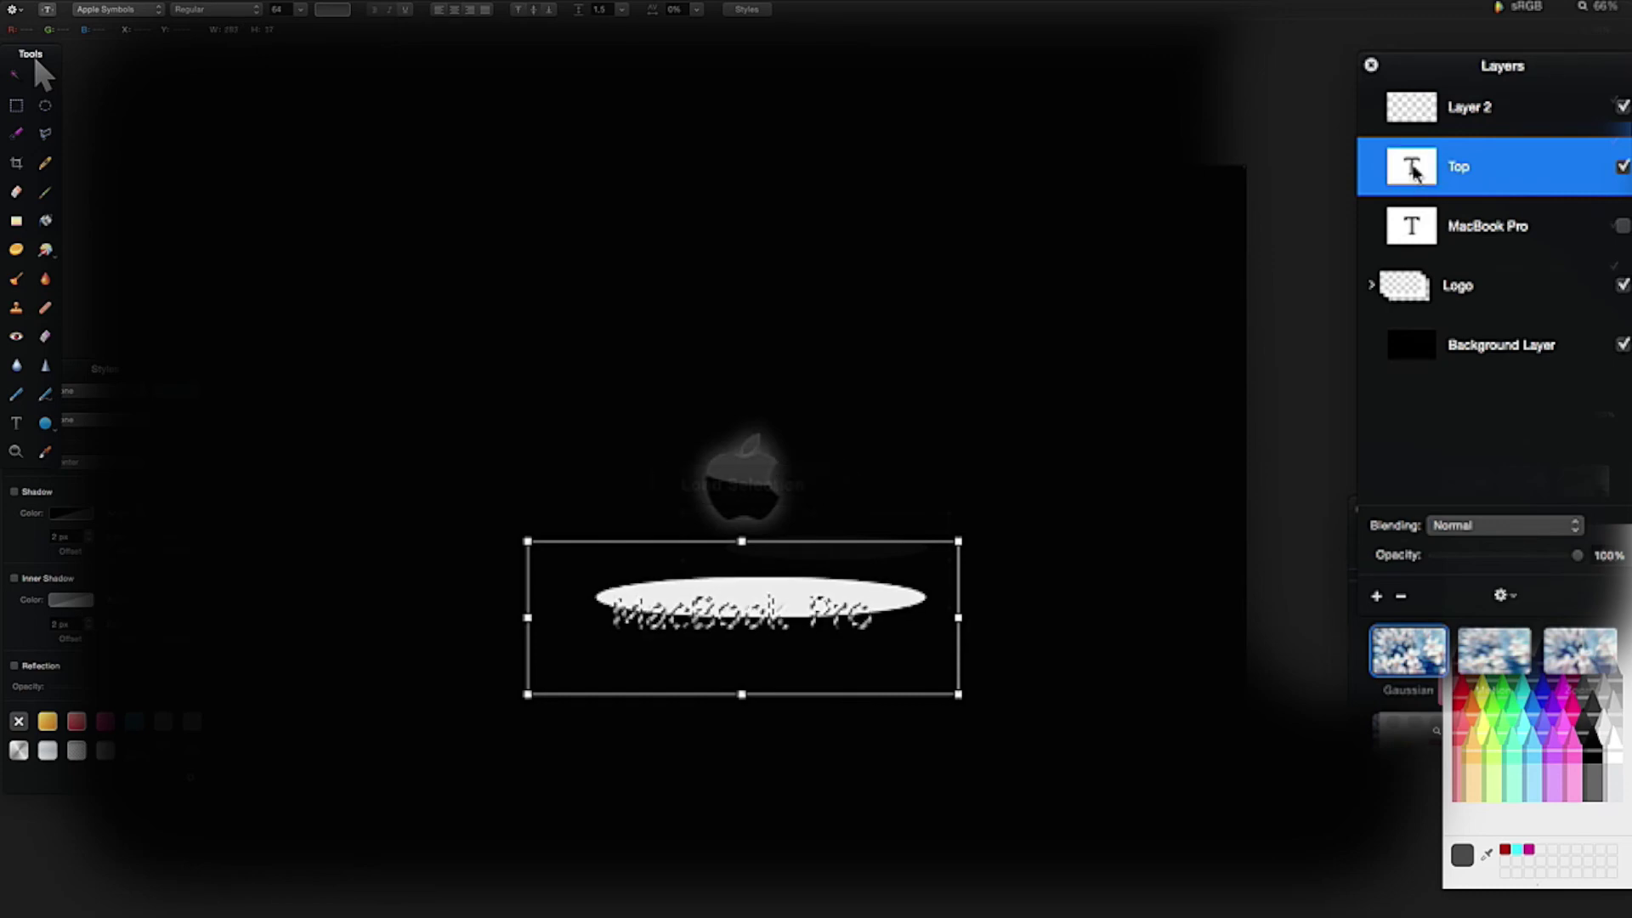
left_click(1481, 117)
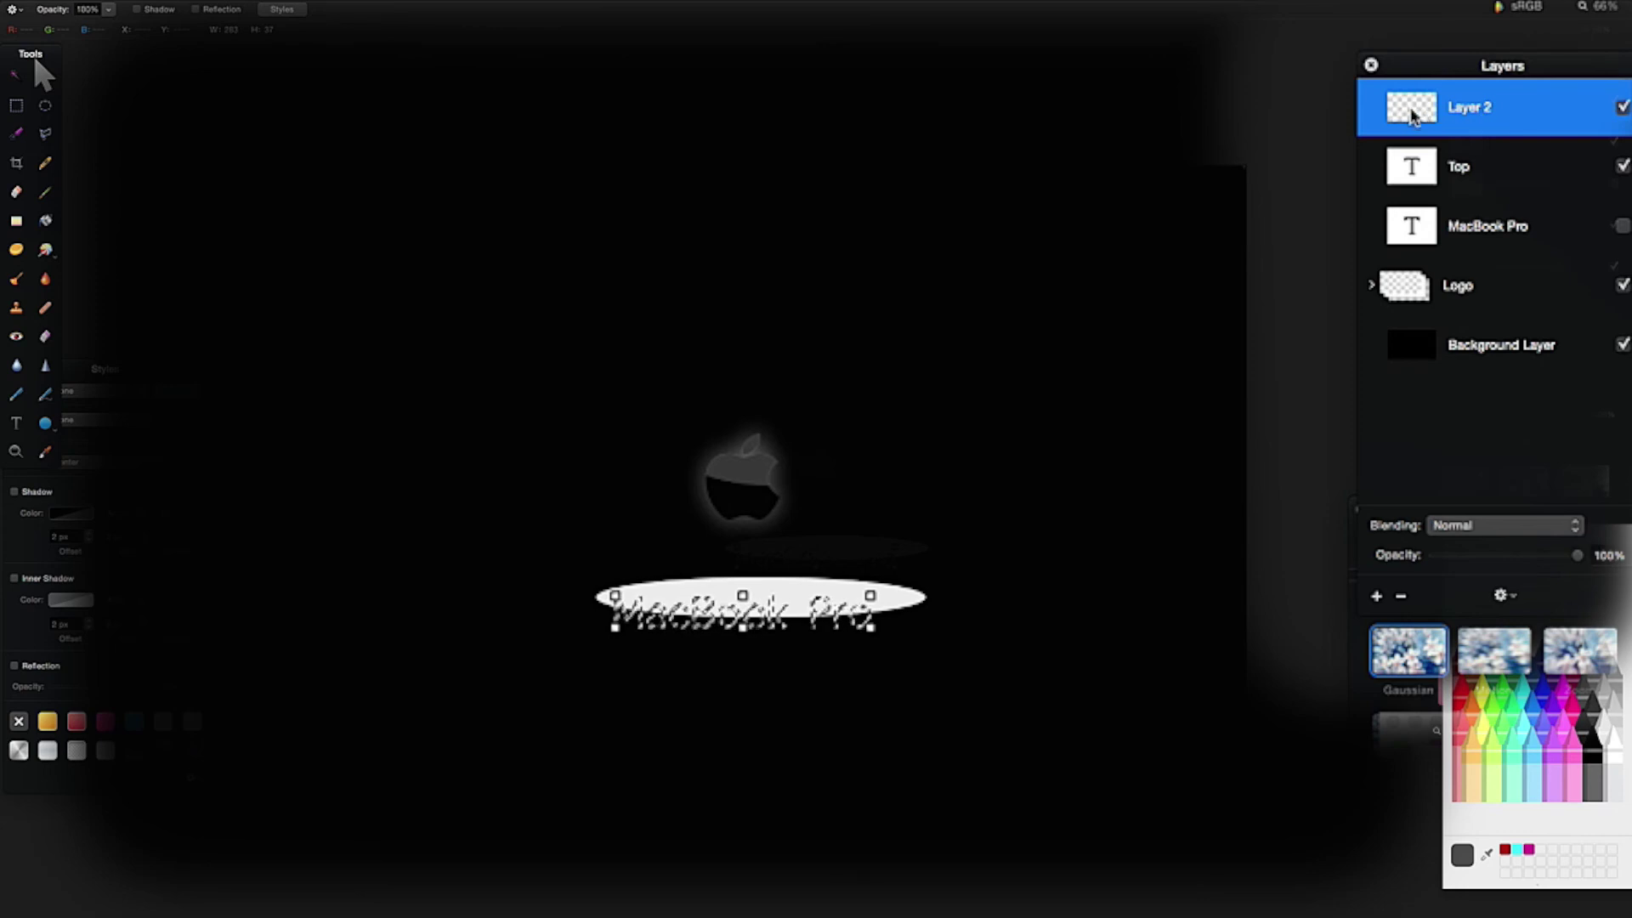
right_click(1503, 114)
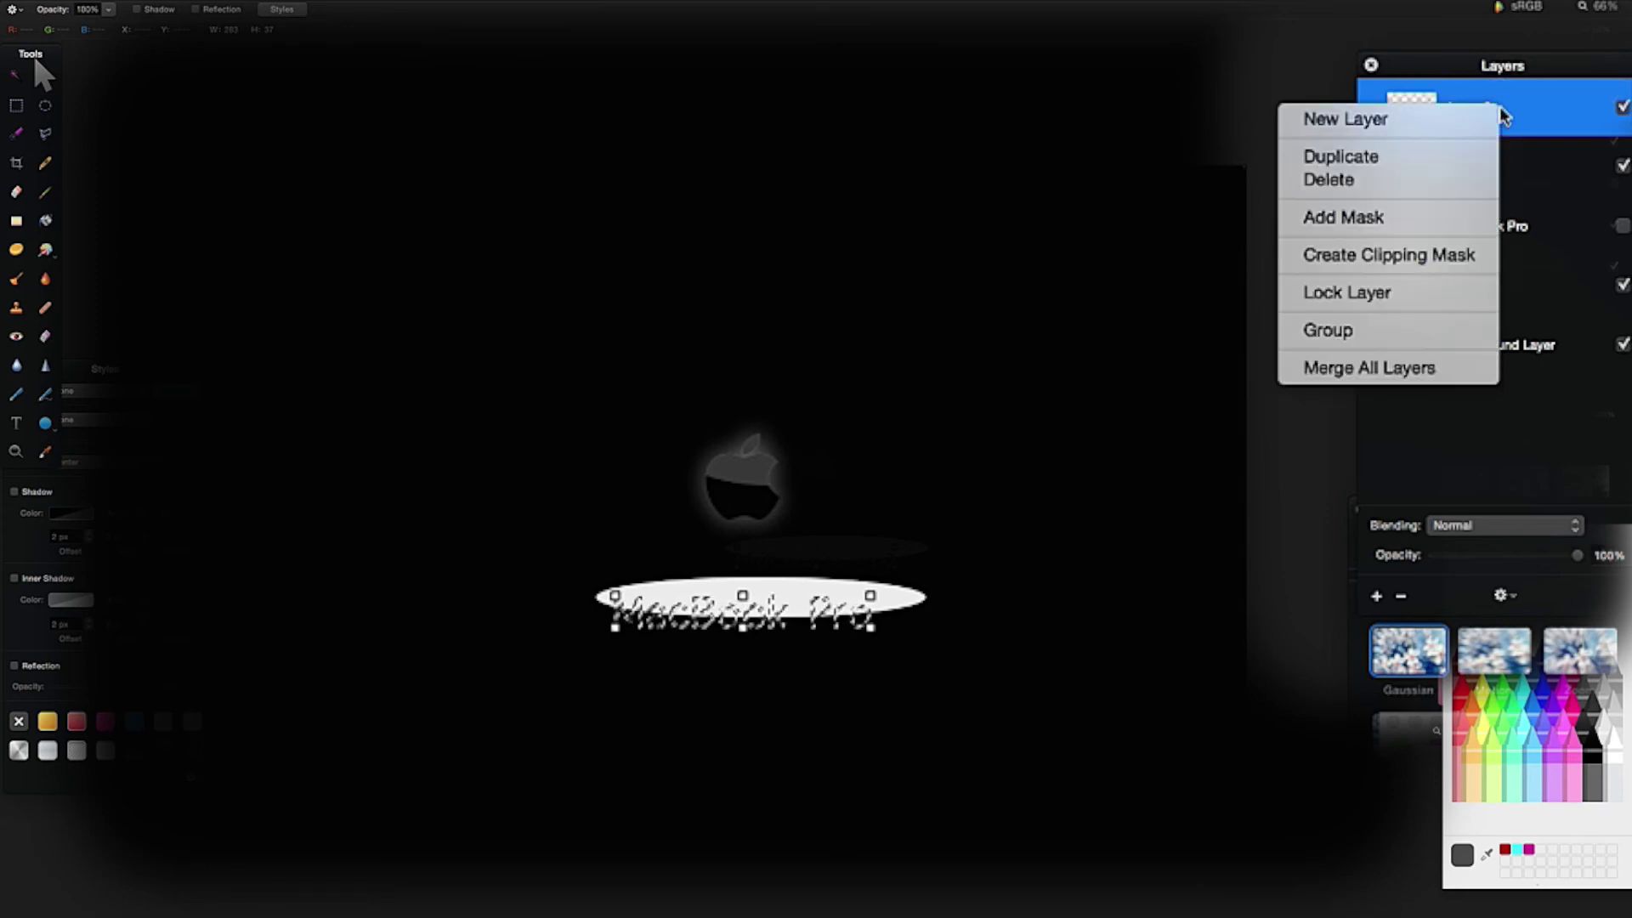
left_click(1450, 255)
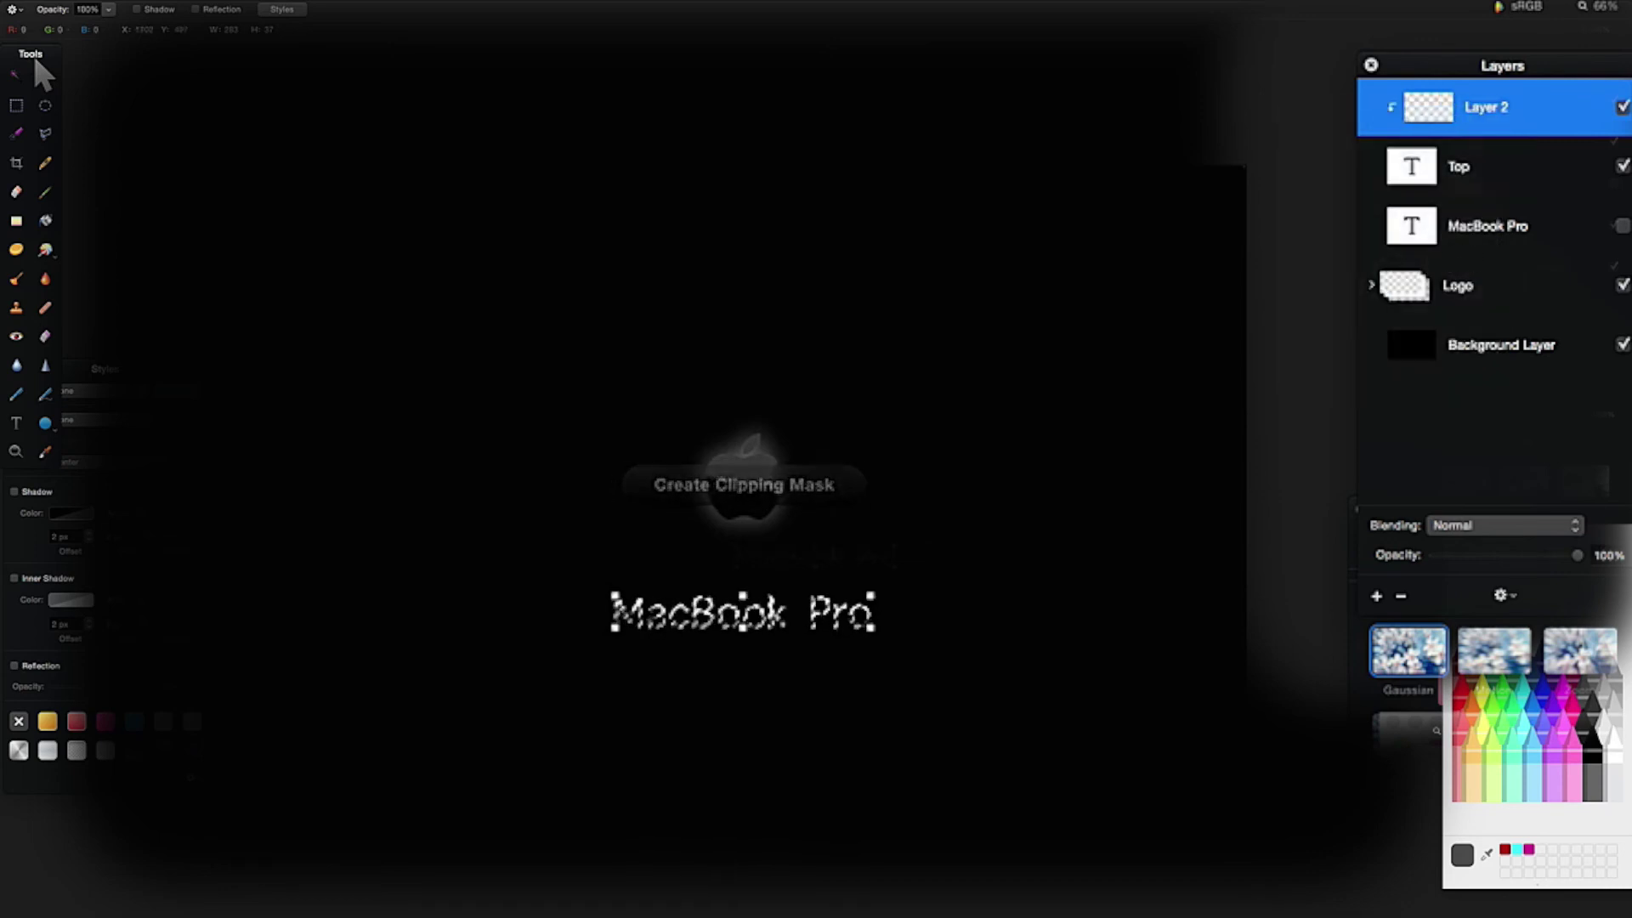
key("super+d")
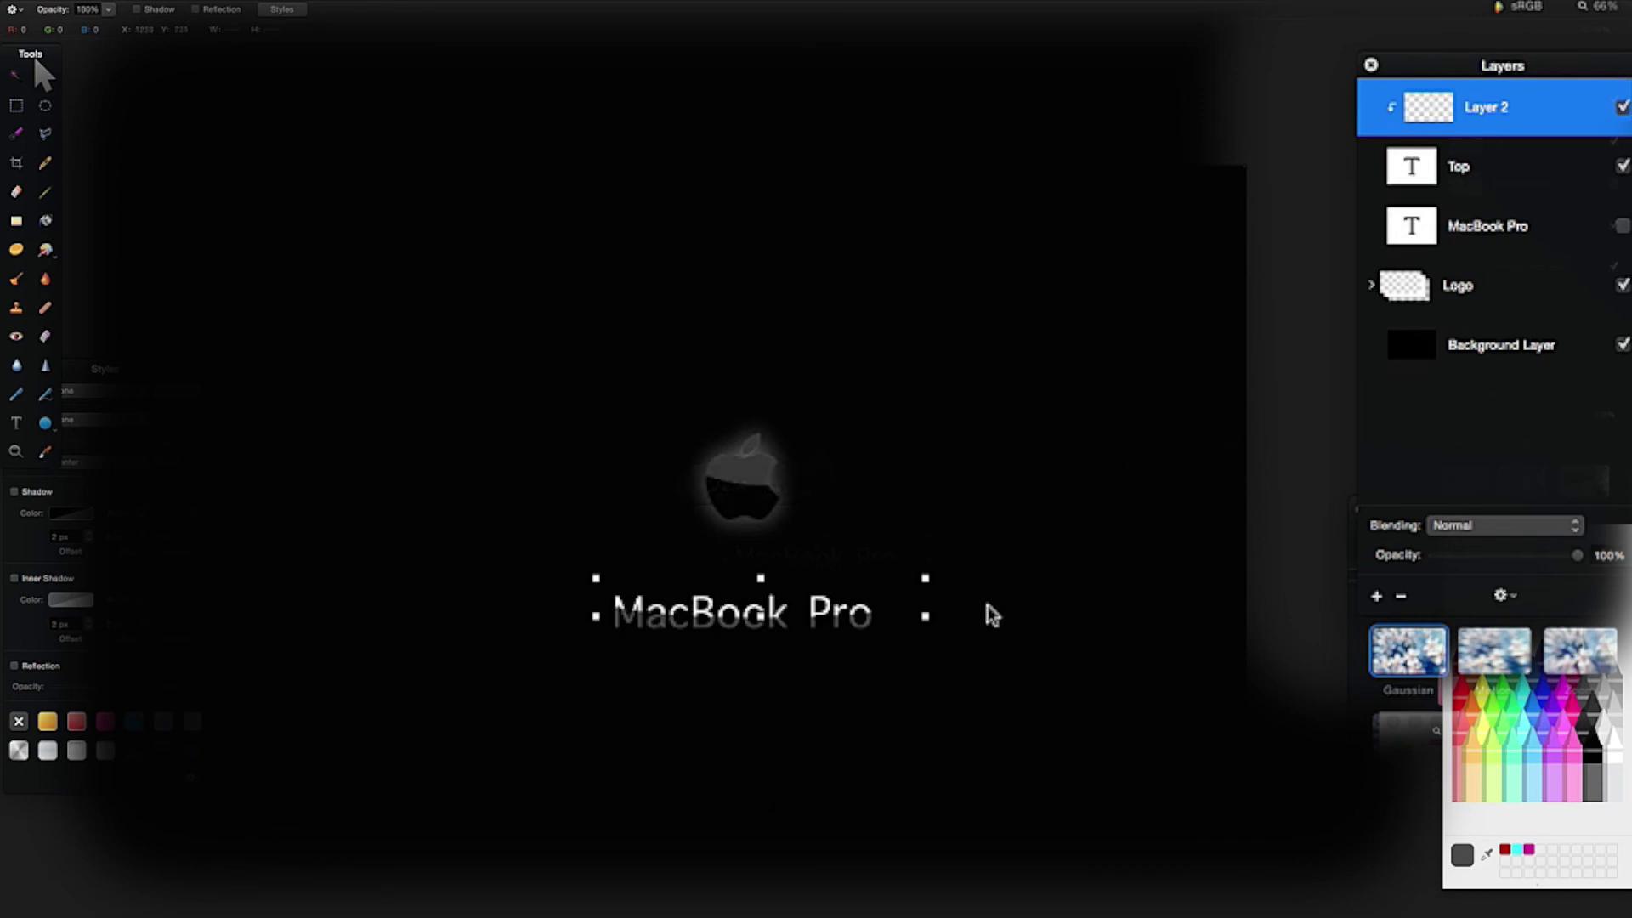
Colour the Top text black and set the clipped white ellipse layer's opacity to 25%.
left_click(1464, 181)
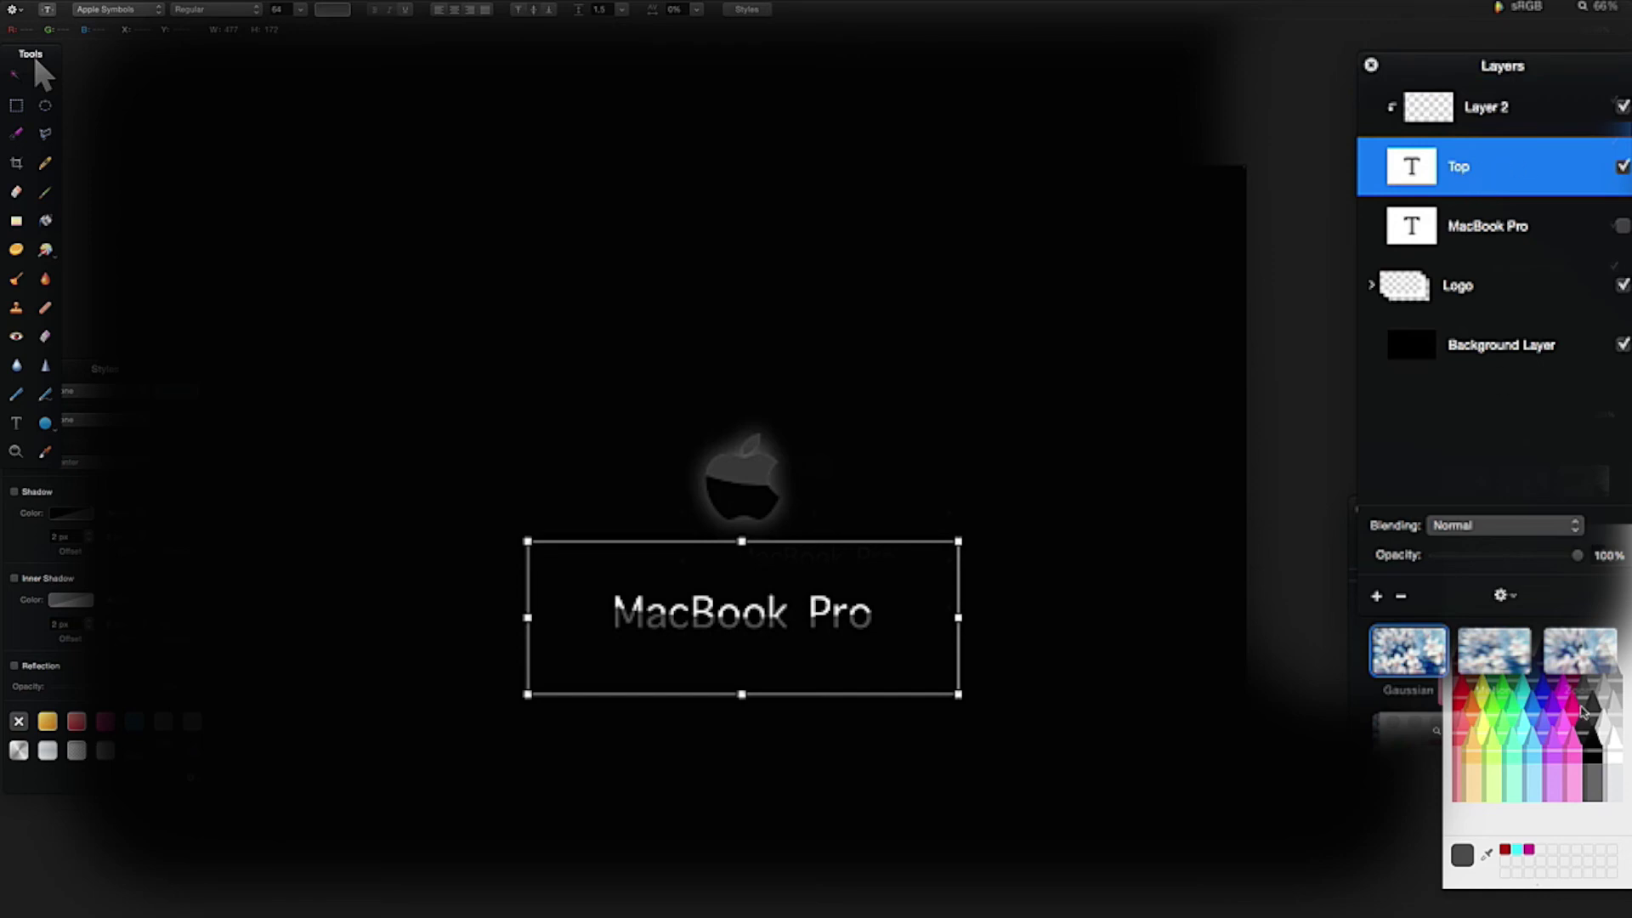
left_click(1598, 748)
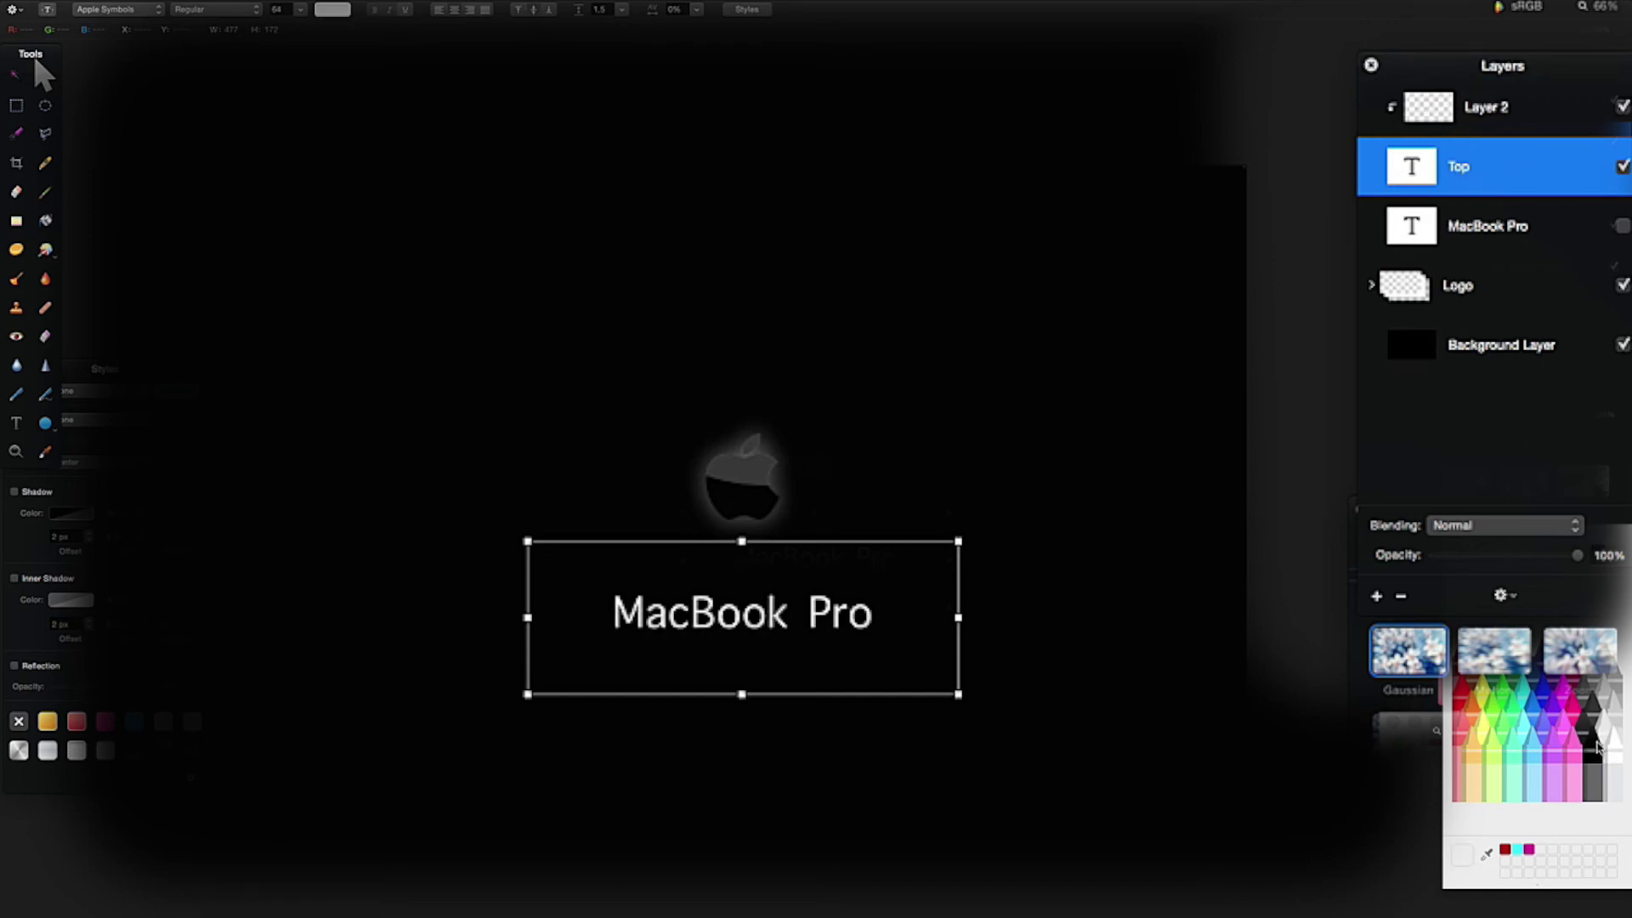
left_click(1595, 750)
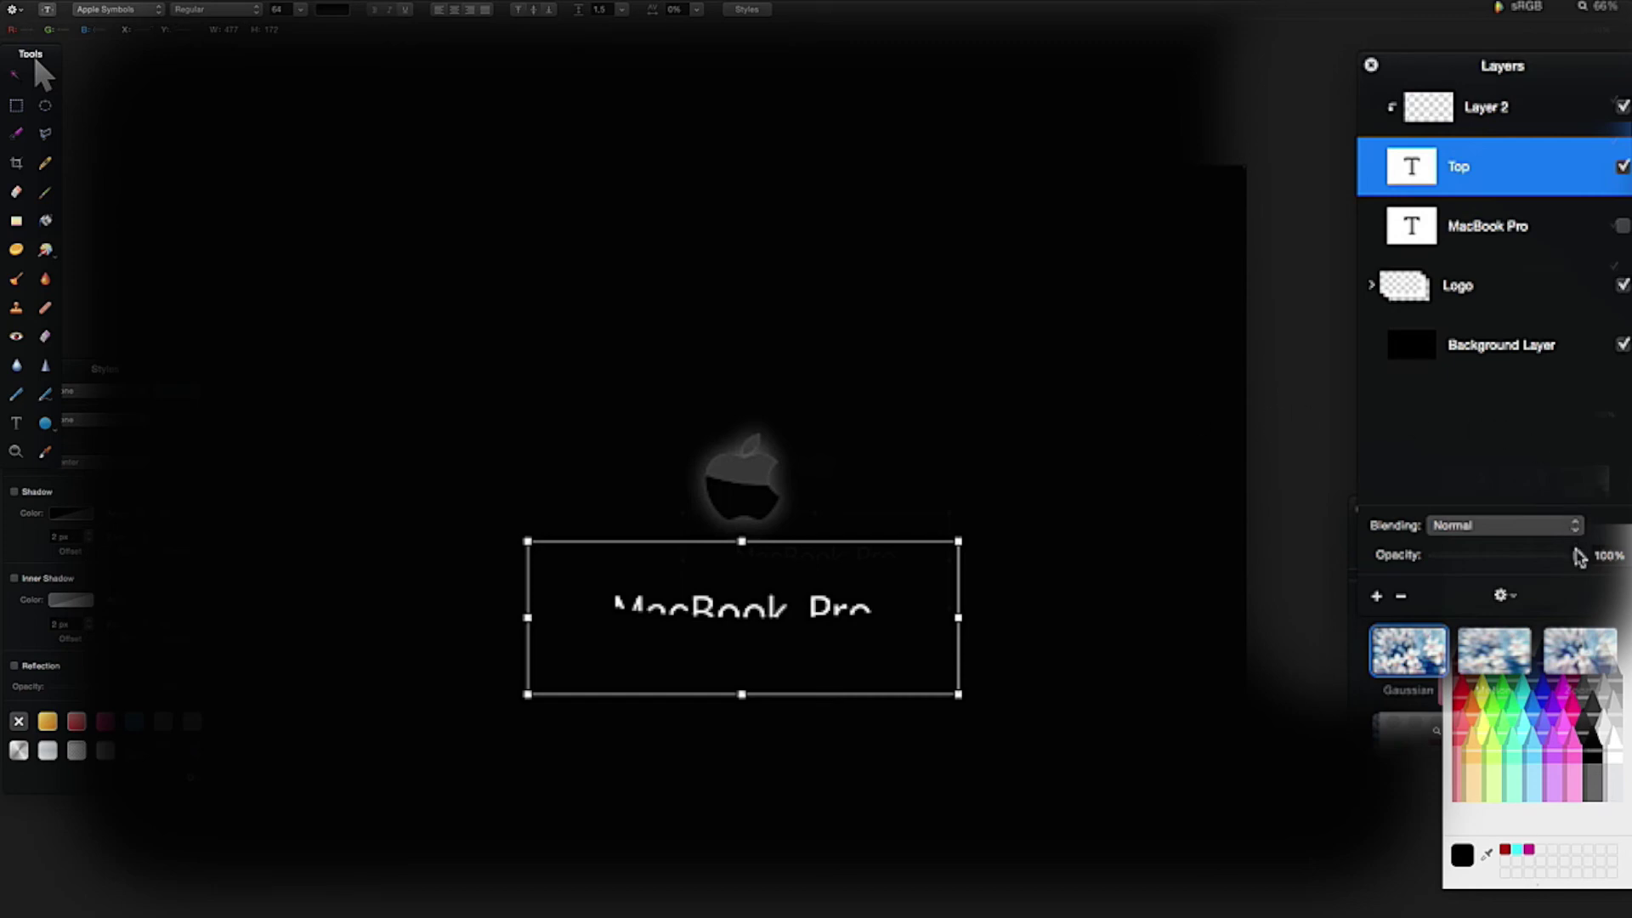
left_click(1487, 121)
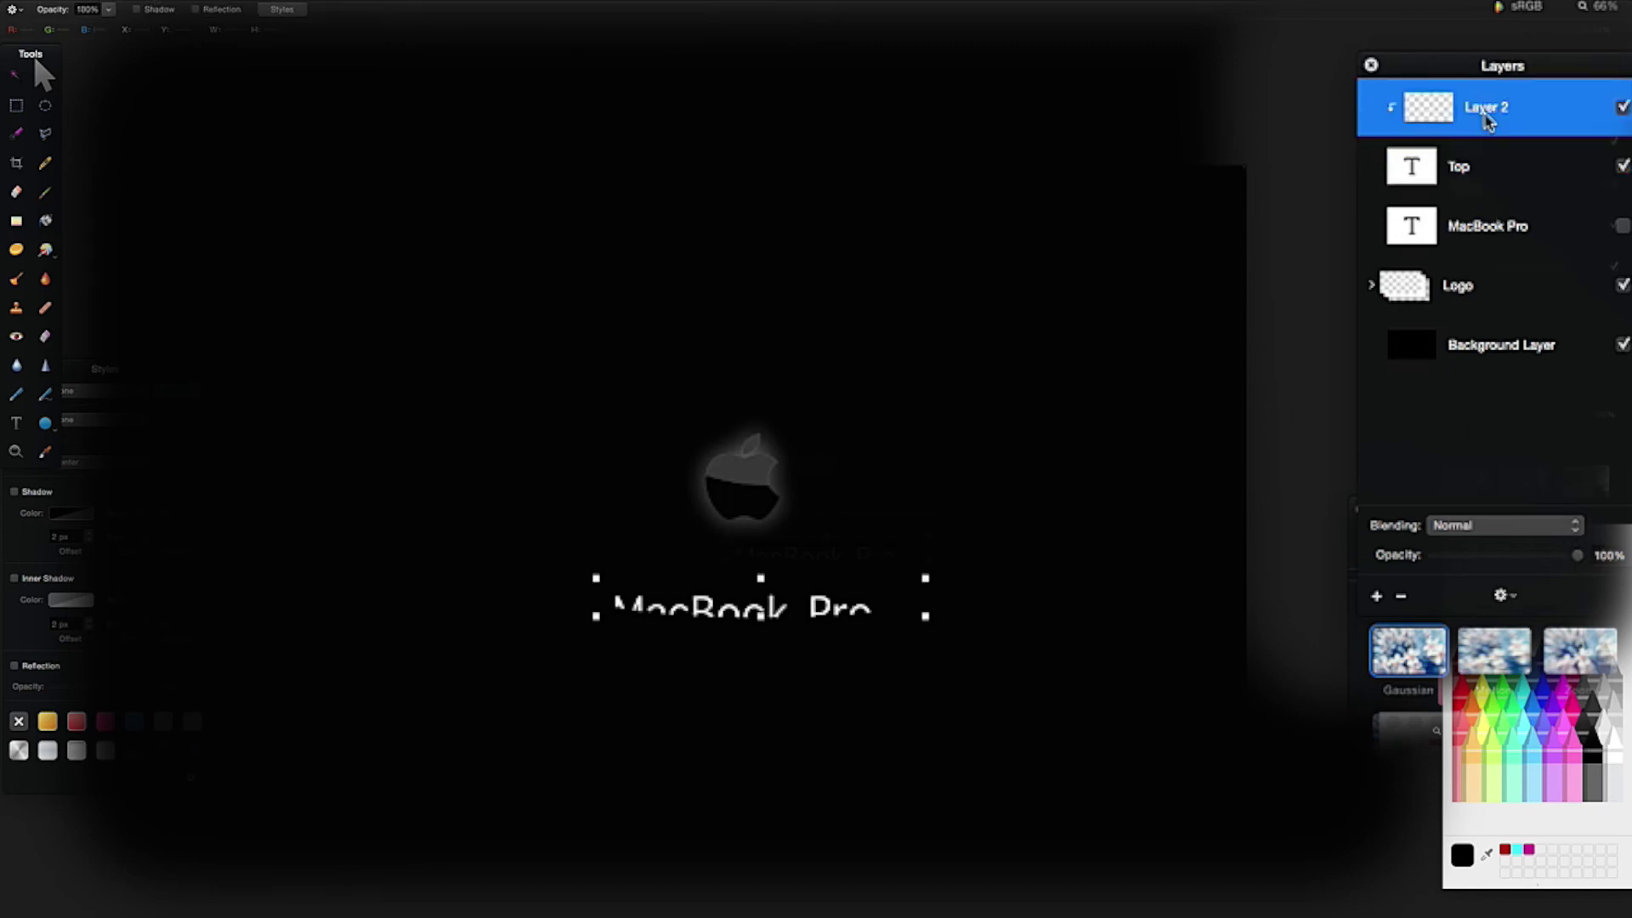
left_click_drag(1578, 555, 1472, 561)
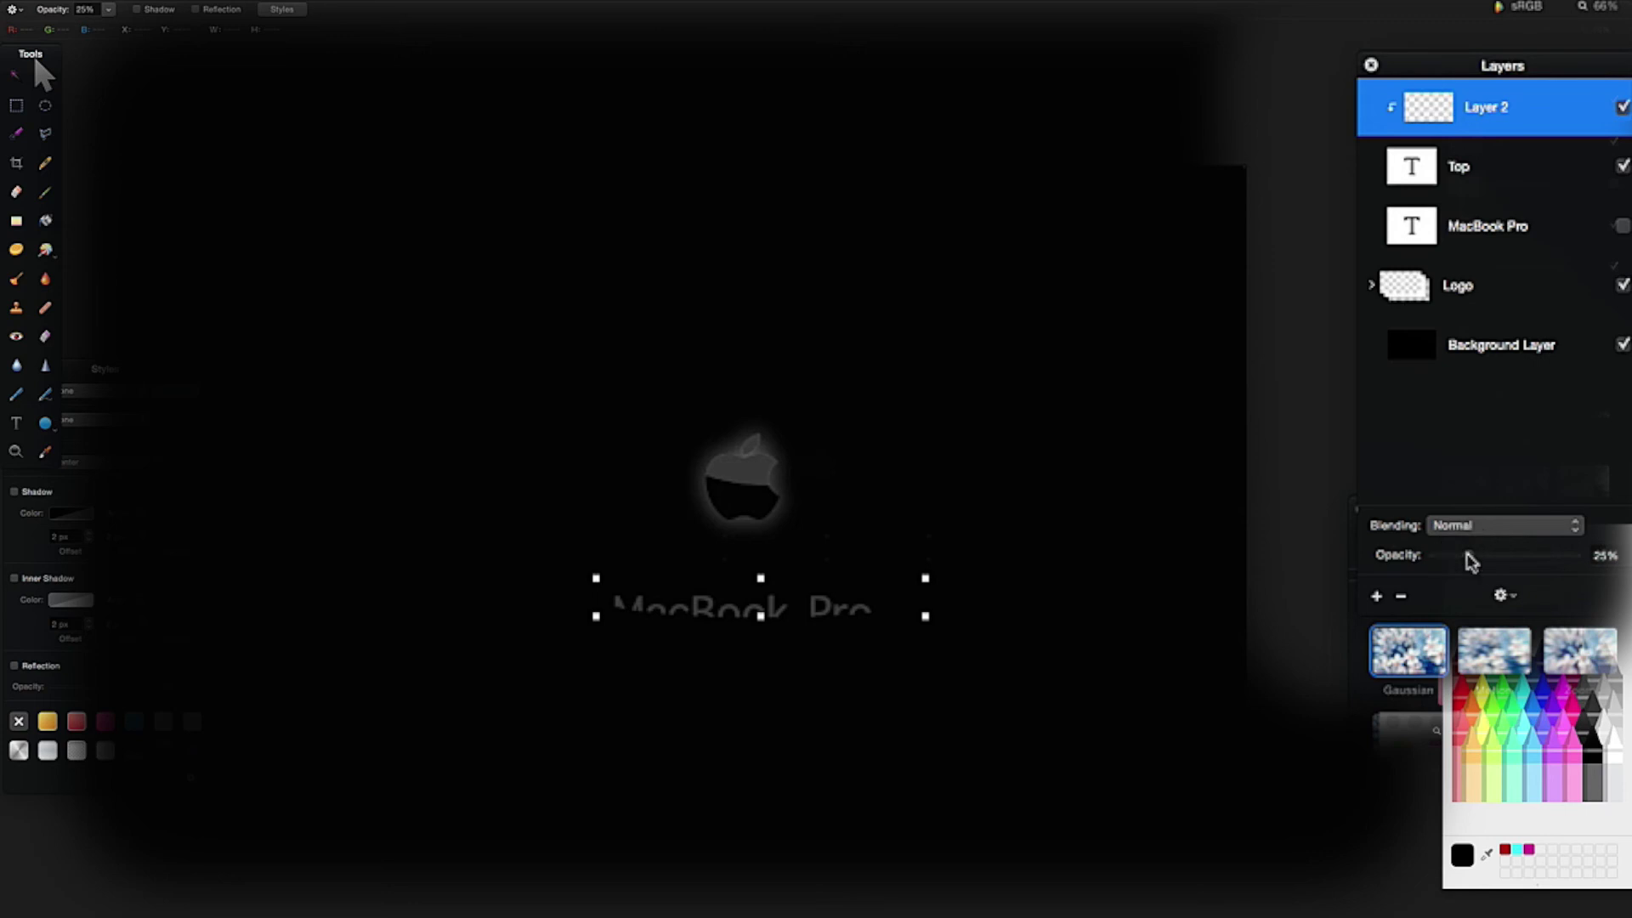
Show the original MacBook Pro text layer and give it a near-white centred colour stroke 2 px wide.
left_click(1624, 227)
left_click(1470, 231)
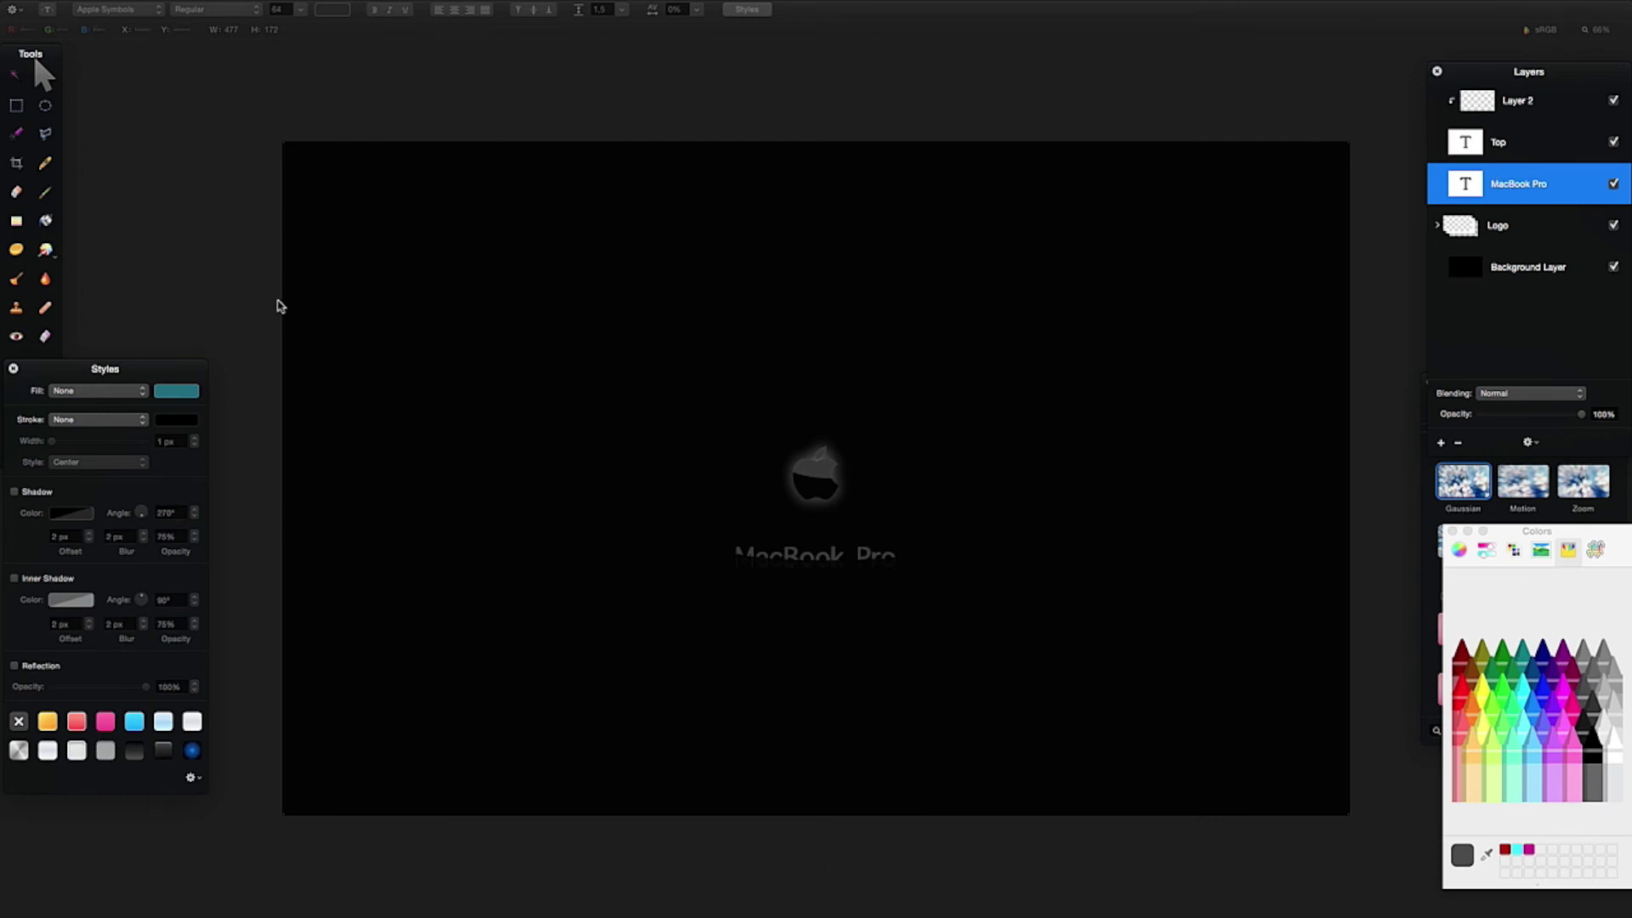
left_click(136, 419)
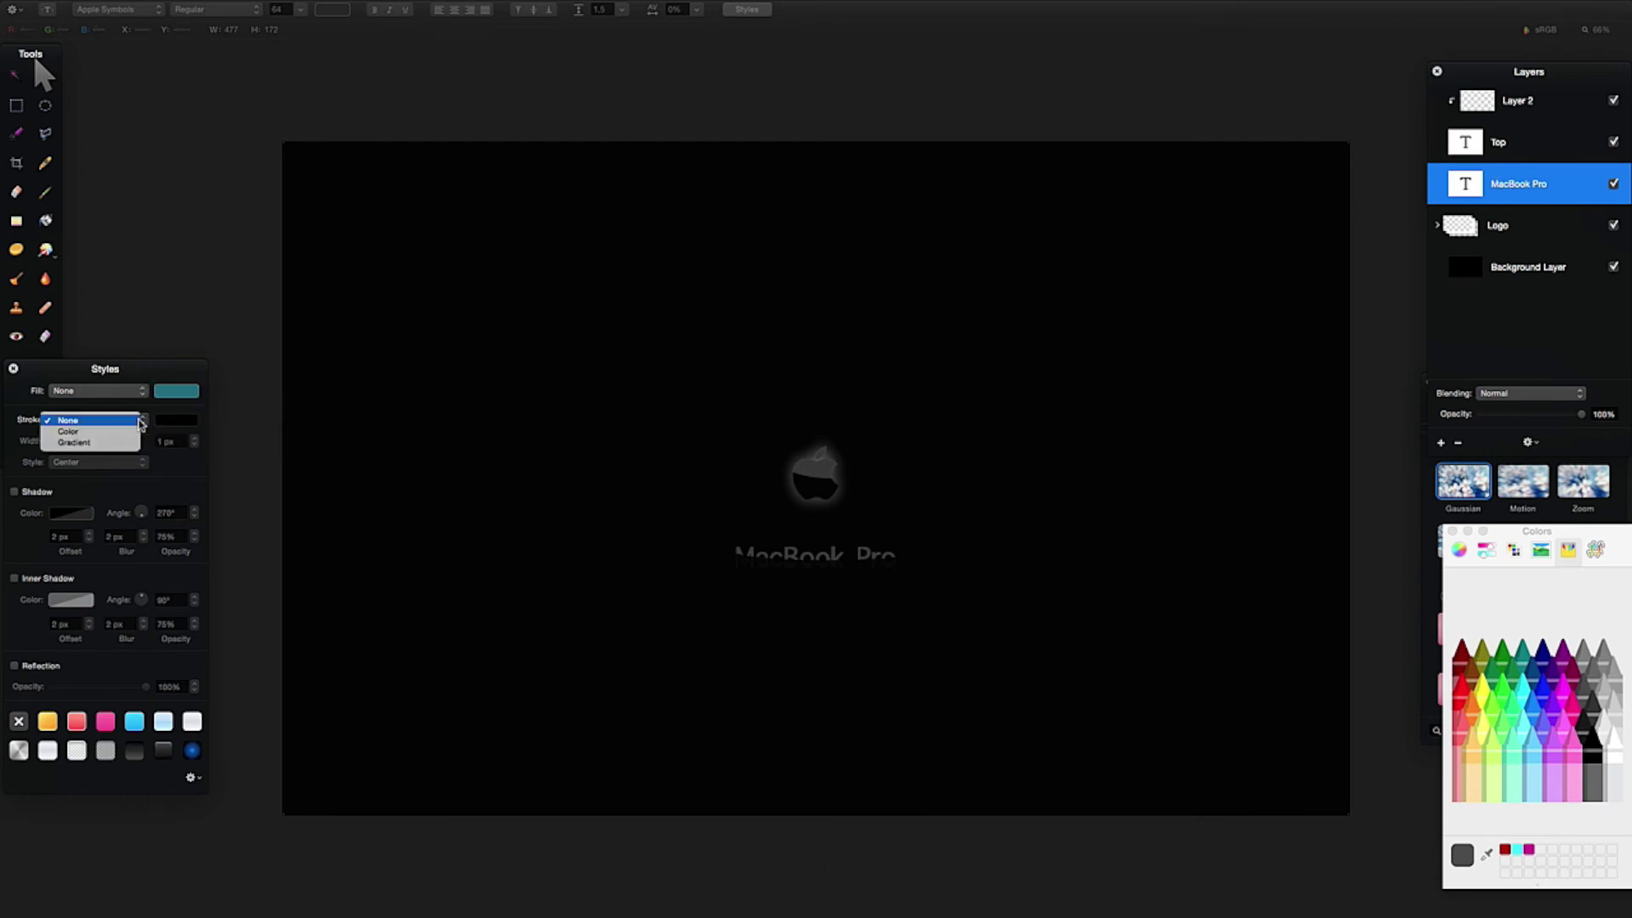
left_click(177, 393)
left_click(246, 381)
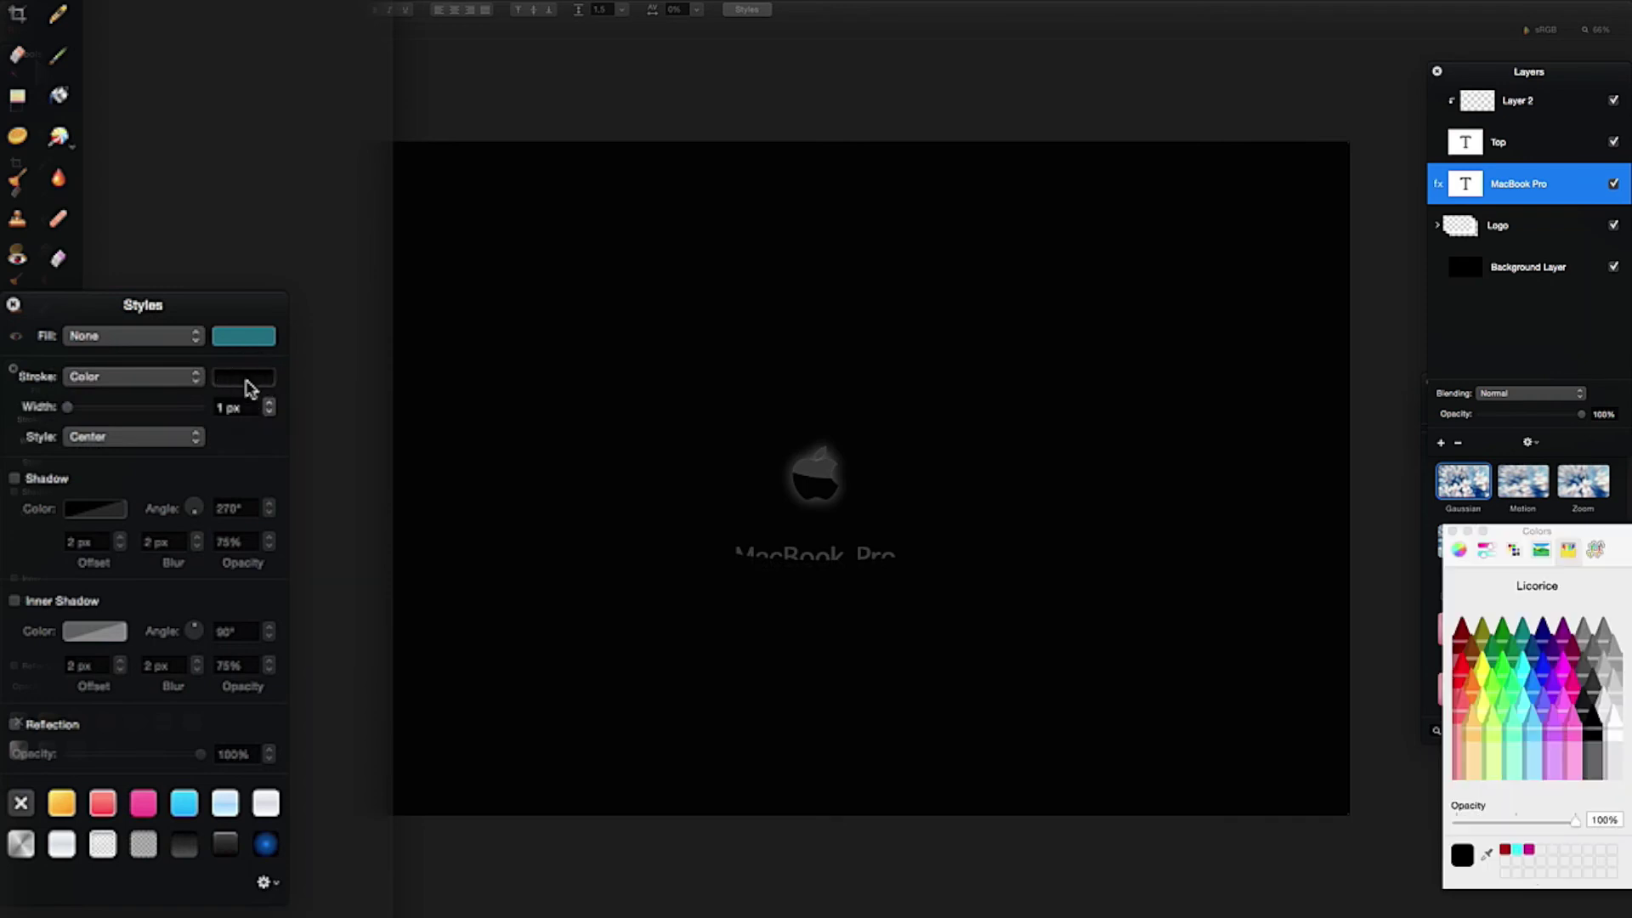
left_click(1602, 698)
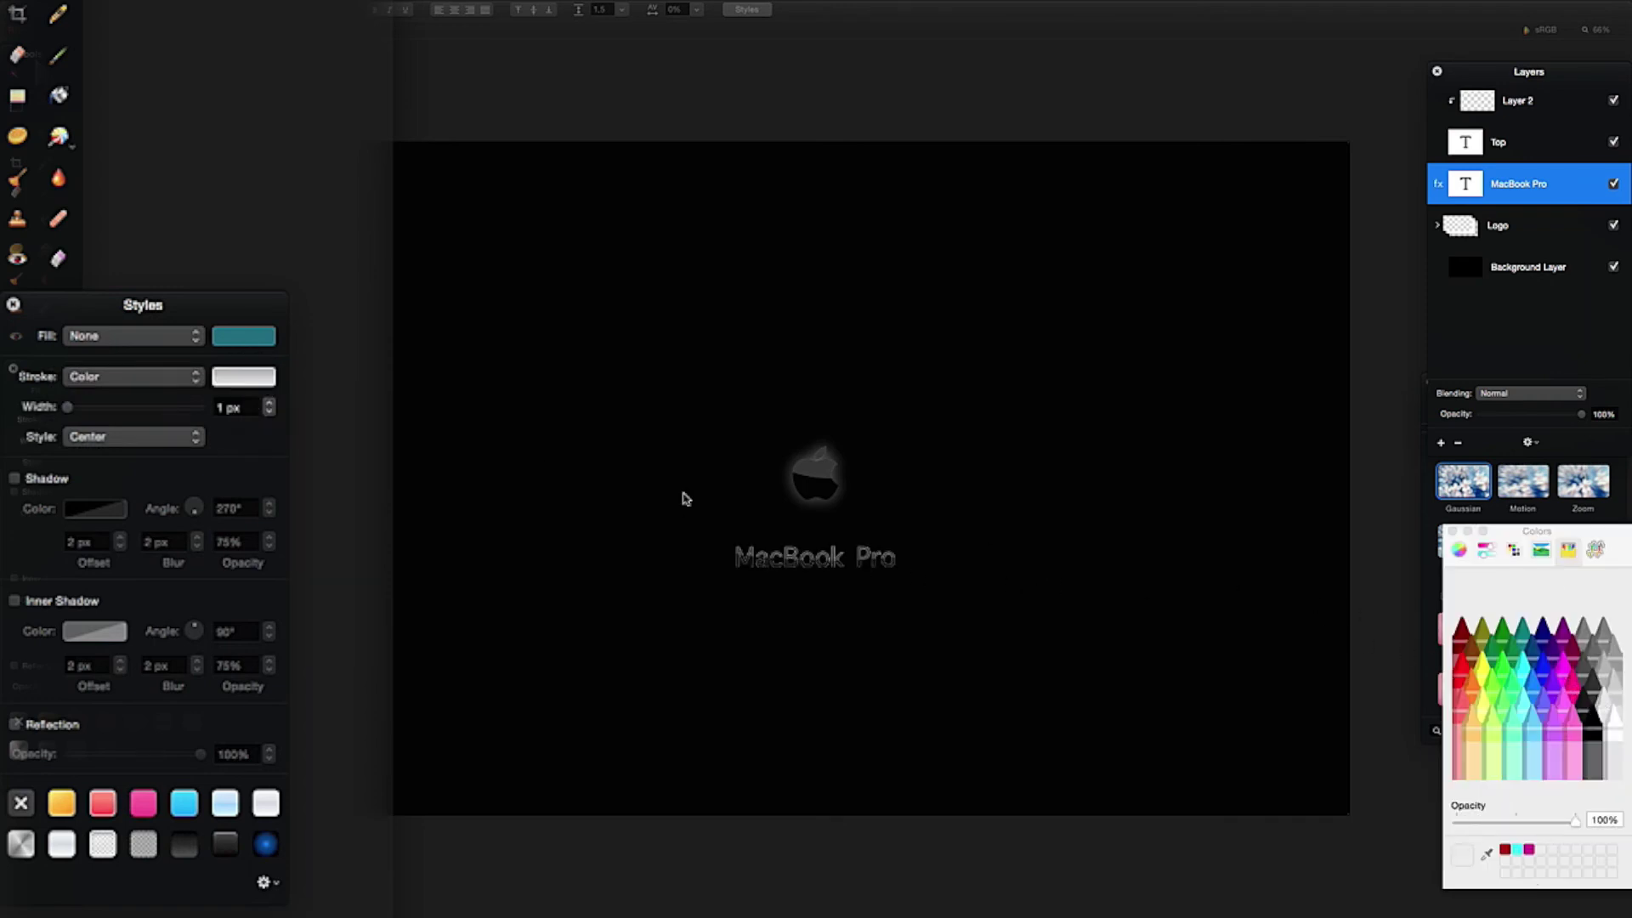
triple_click(230, 408)
type("2")
key("Return")
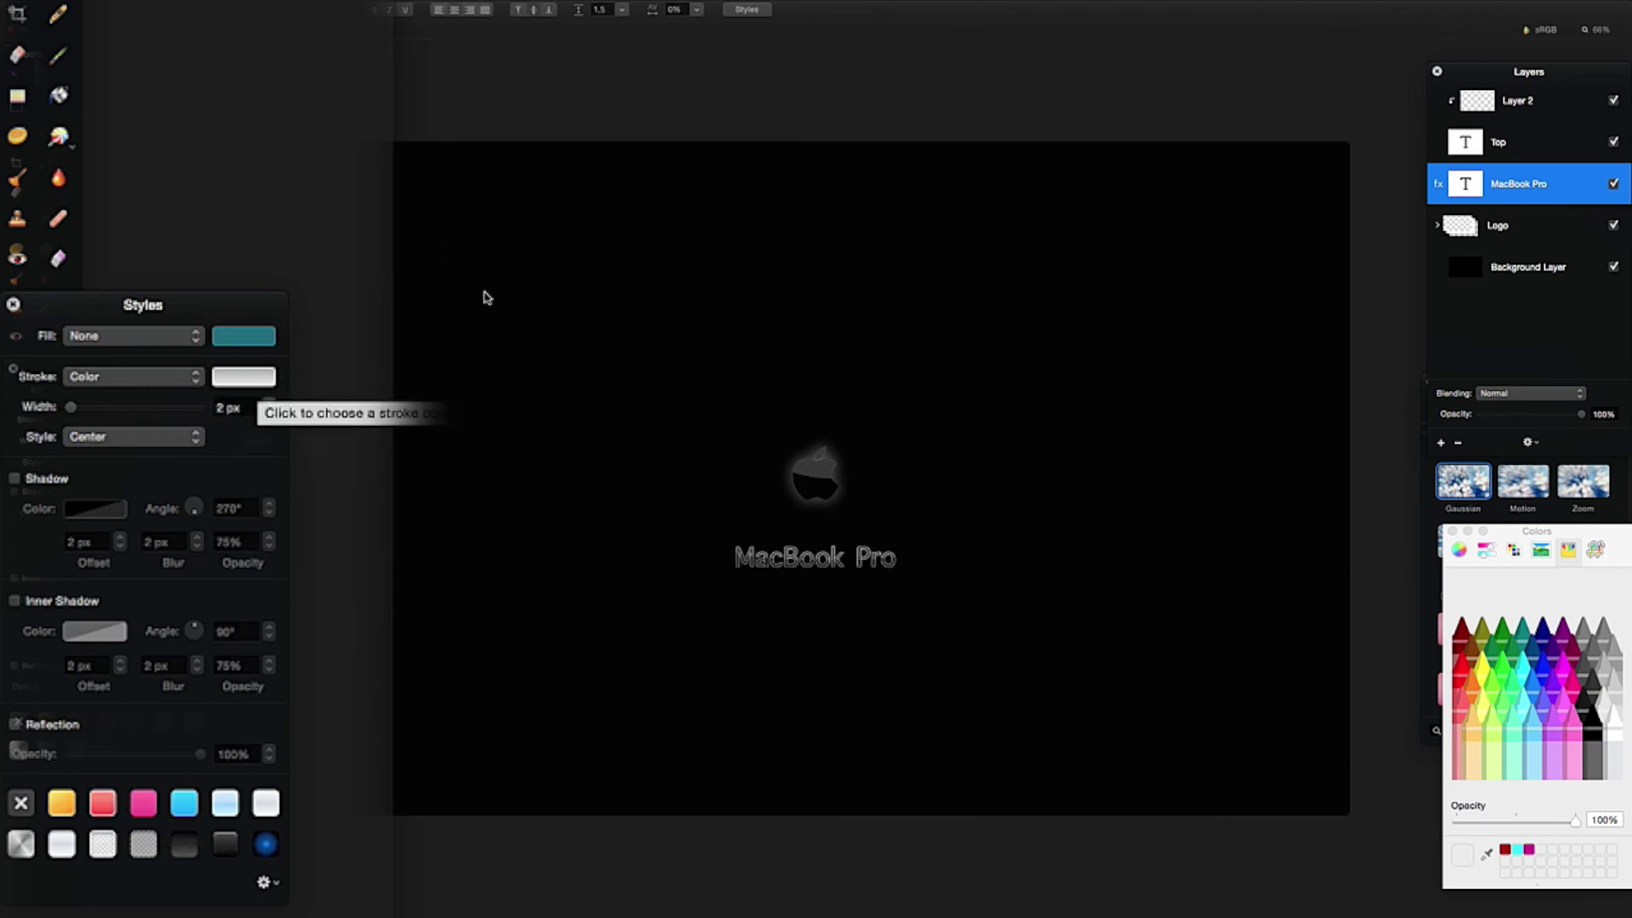
Convert the stroked MacBook Pro text layer into pixels and apply a Gaussian blur with a 6.2 px radius.
right_click(1509, 185)
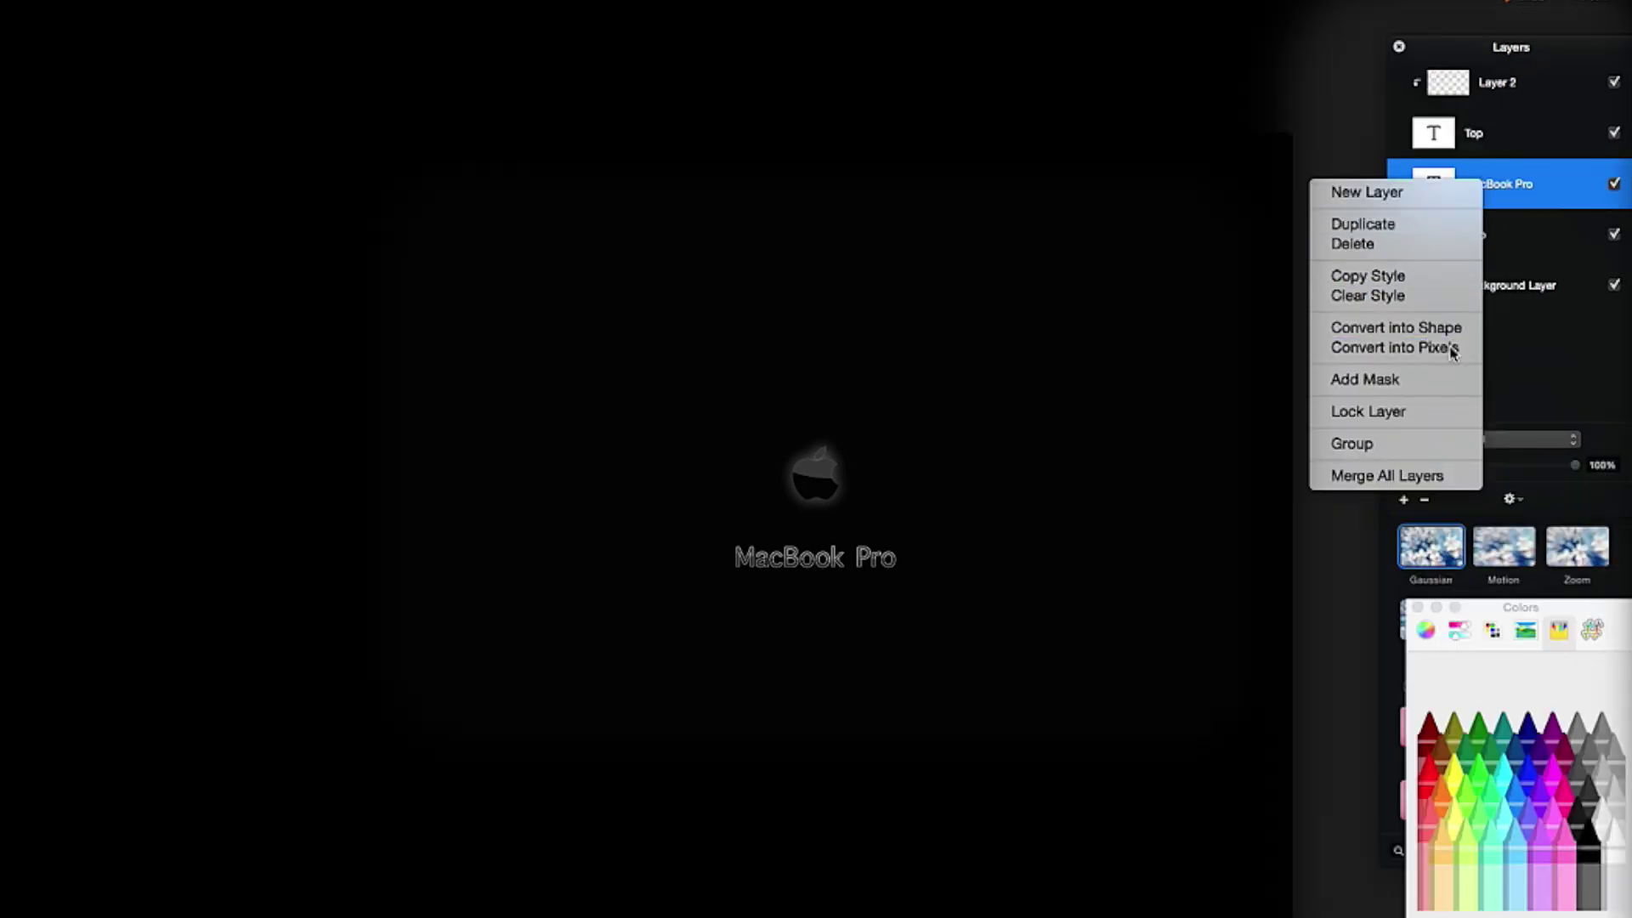
left_click(1448, 347)
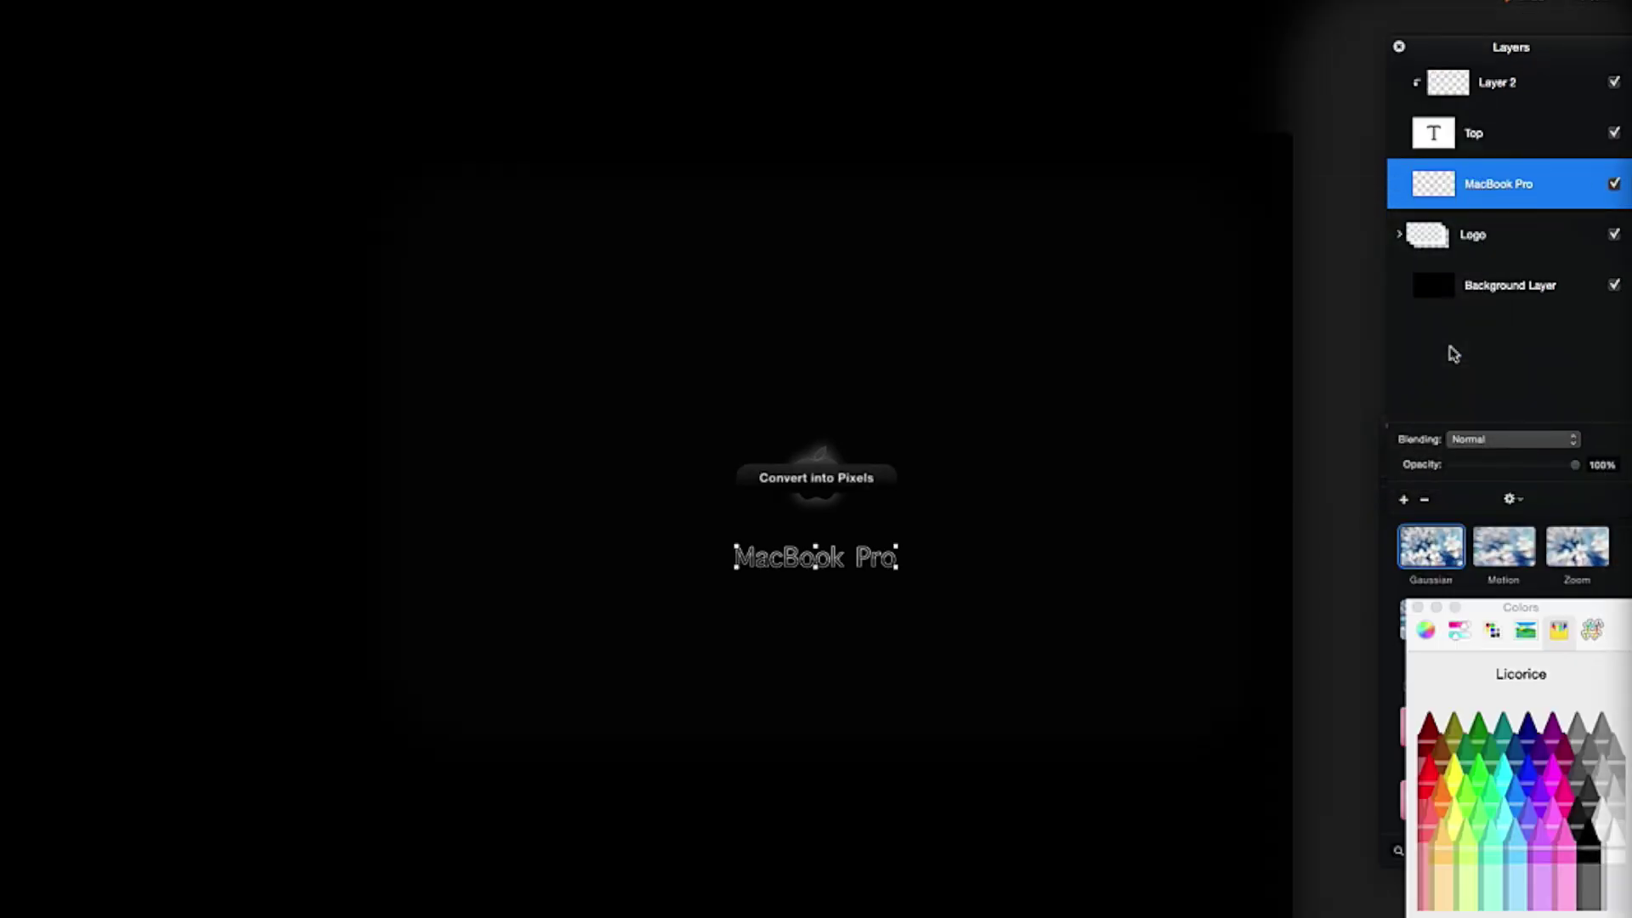
double_click(1432, 552)
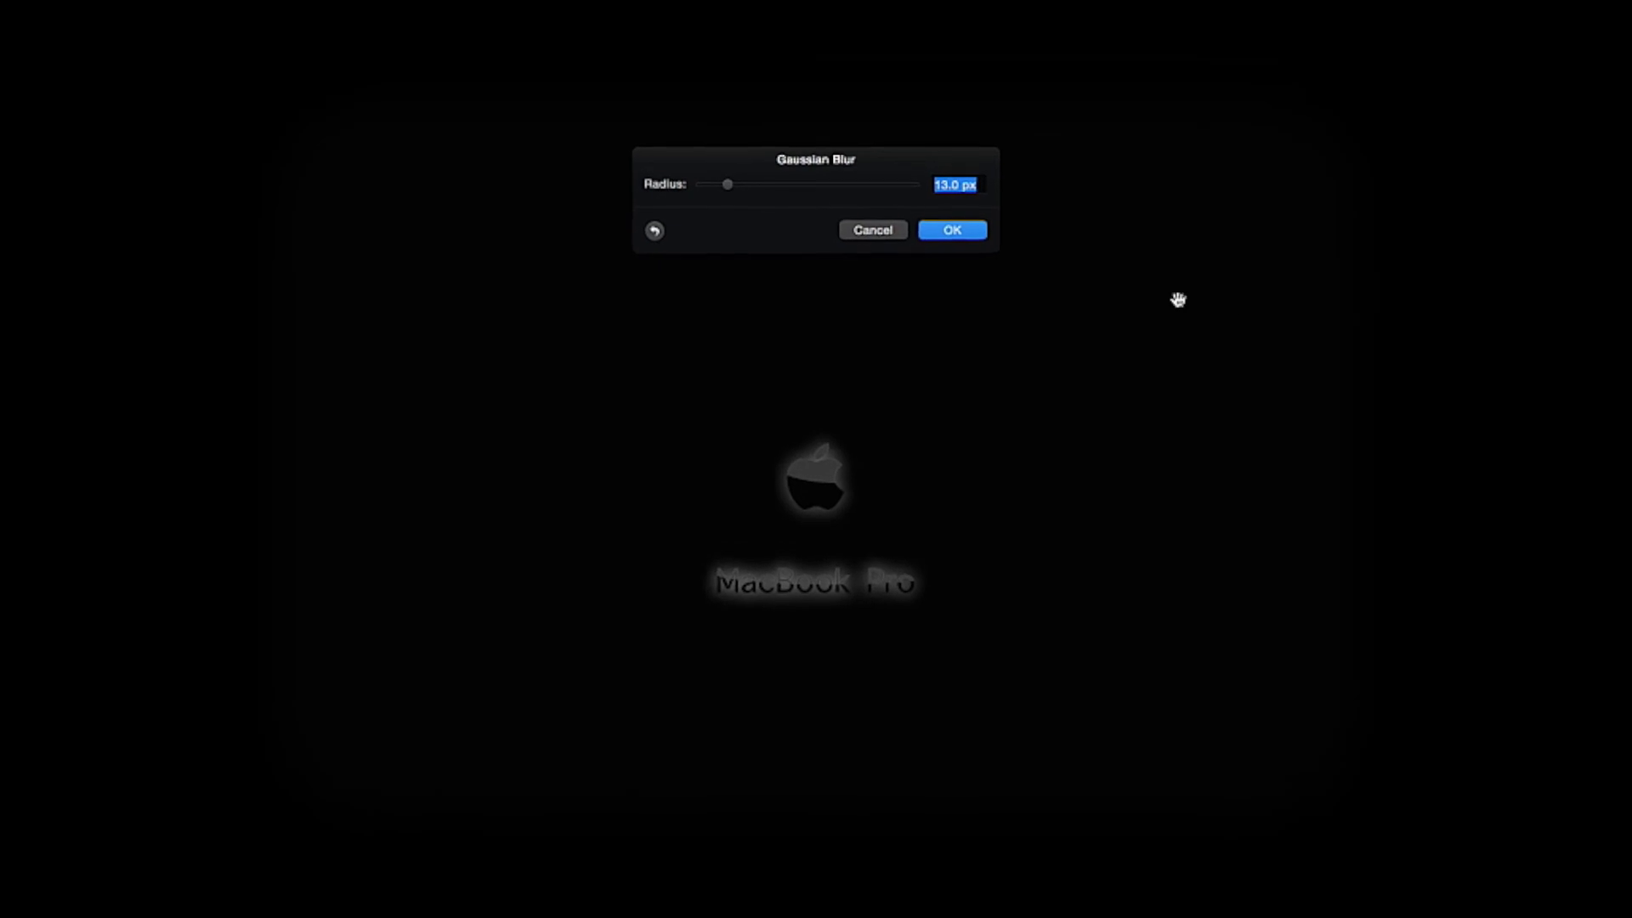
mouse_move(710, 132)
left_mouse_down()
mouse_move(671, 111)
mouse_move(686, 117)
left_mouse_up()
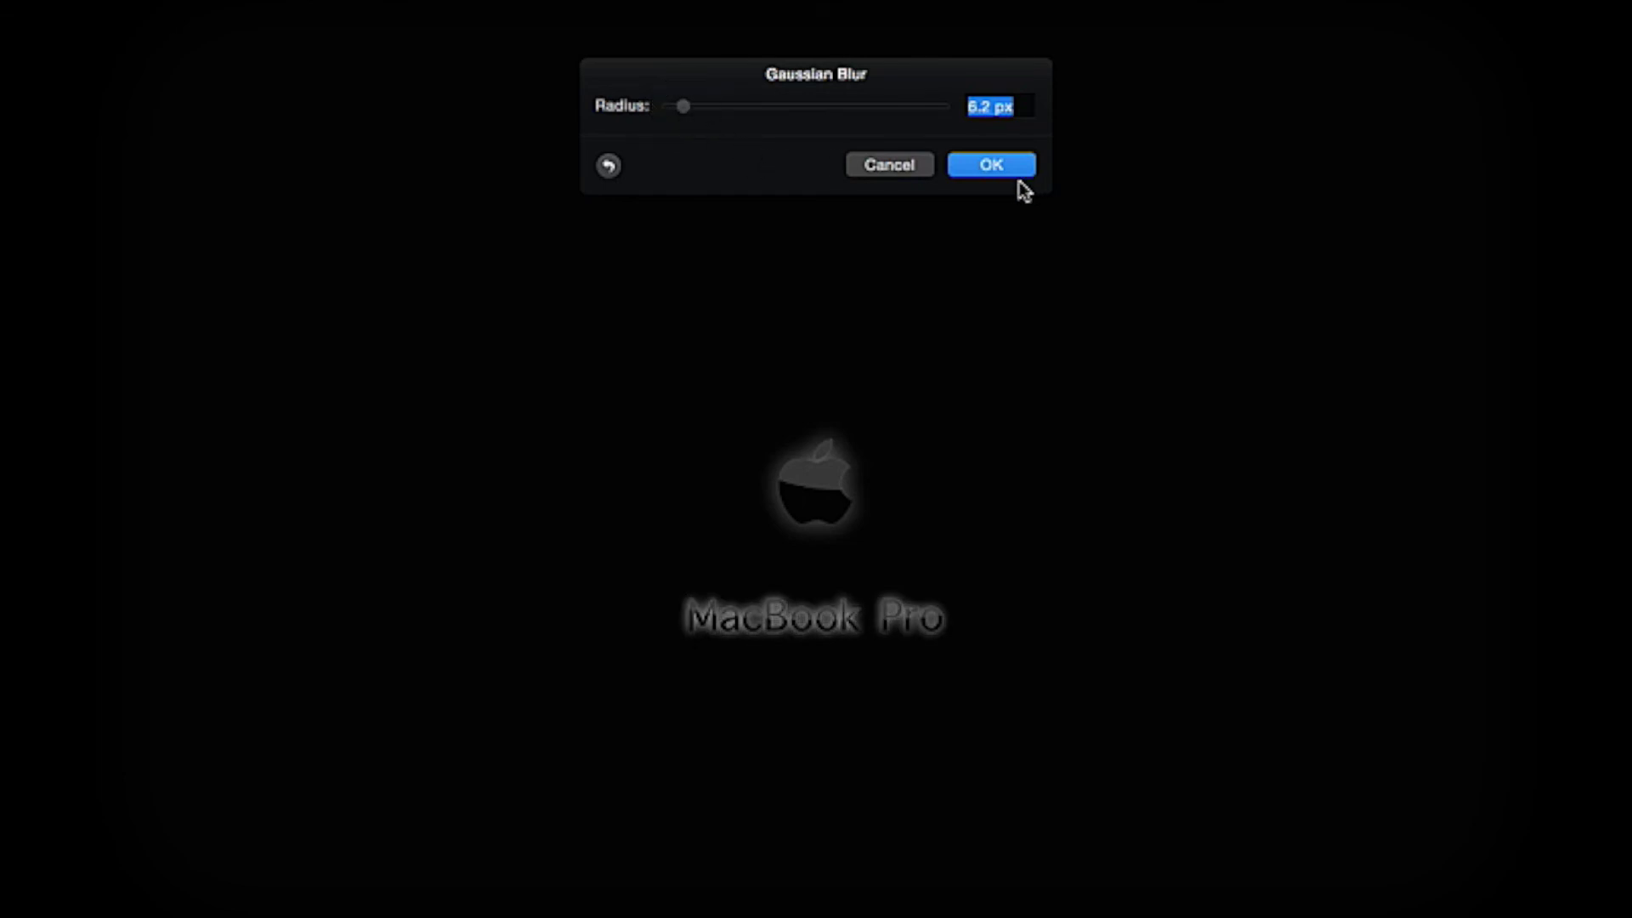
left_click(966, 208)
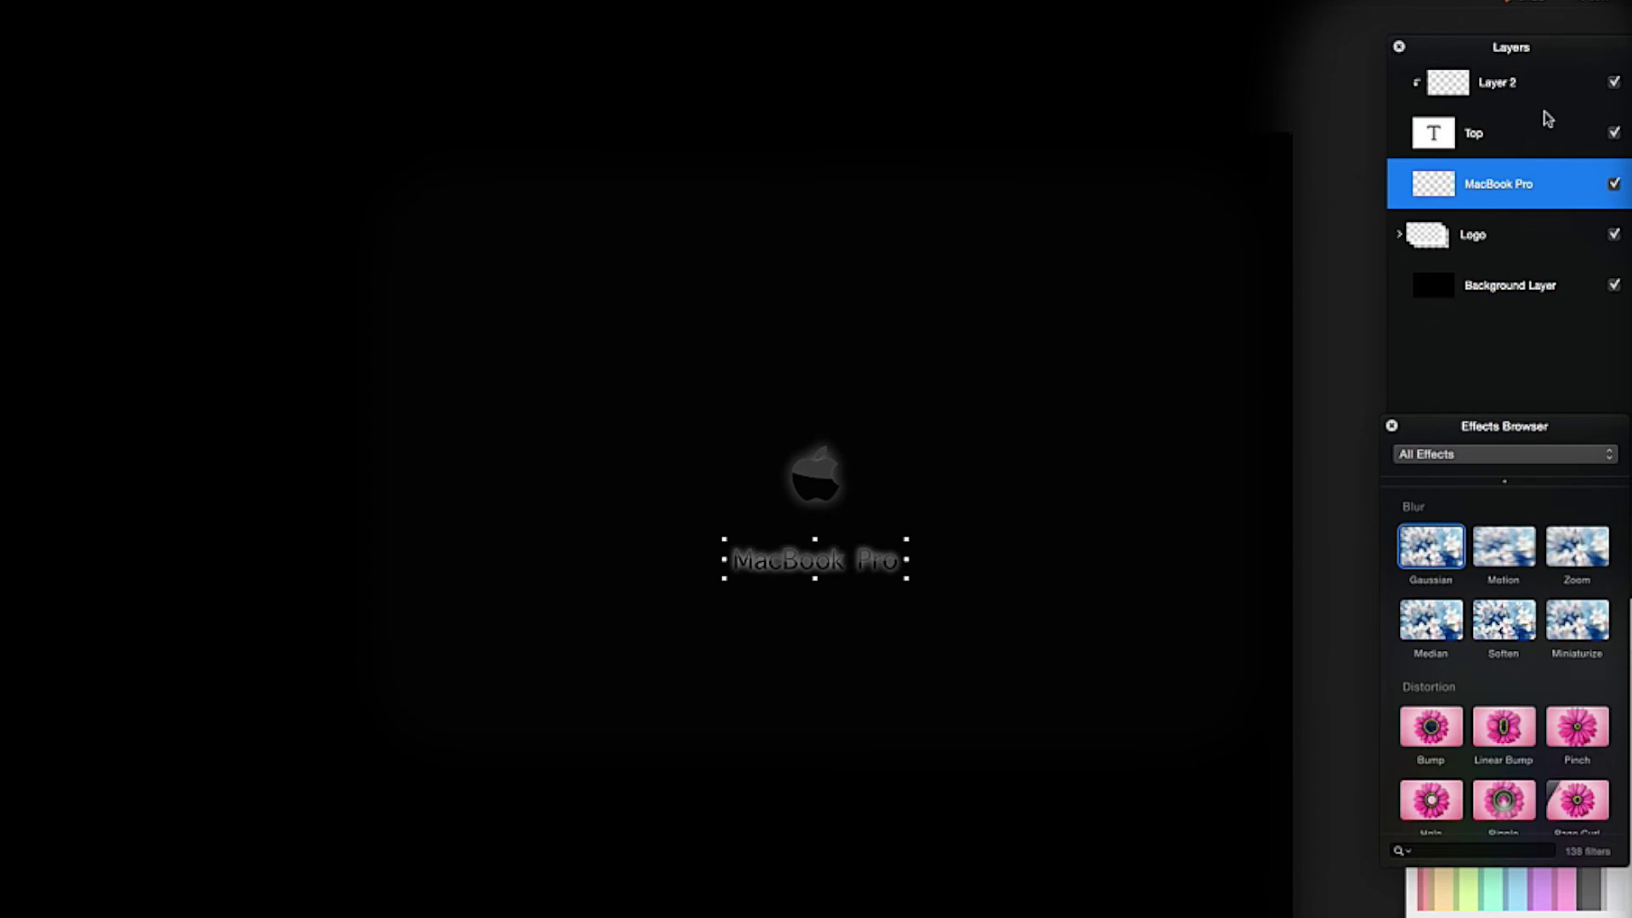
Group the Layer 2, Top and MacBook Pro layers and rename the group Text.
left_click(1523, 91, "shift")
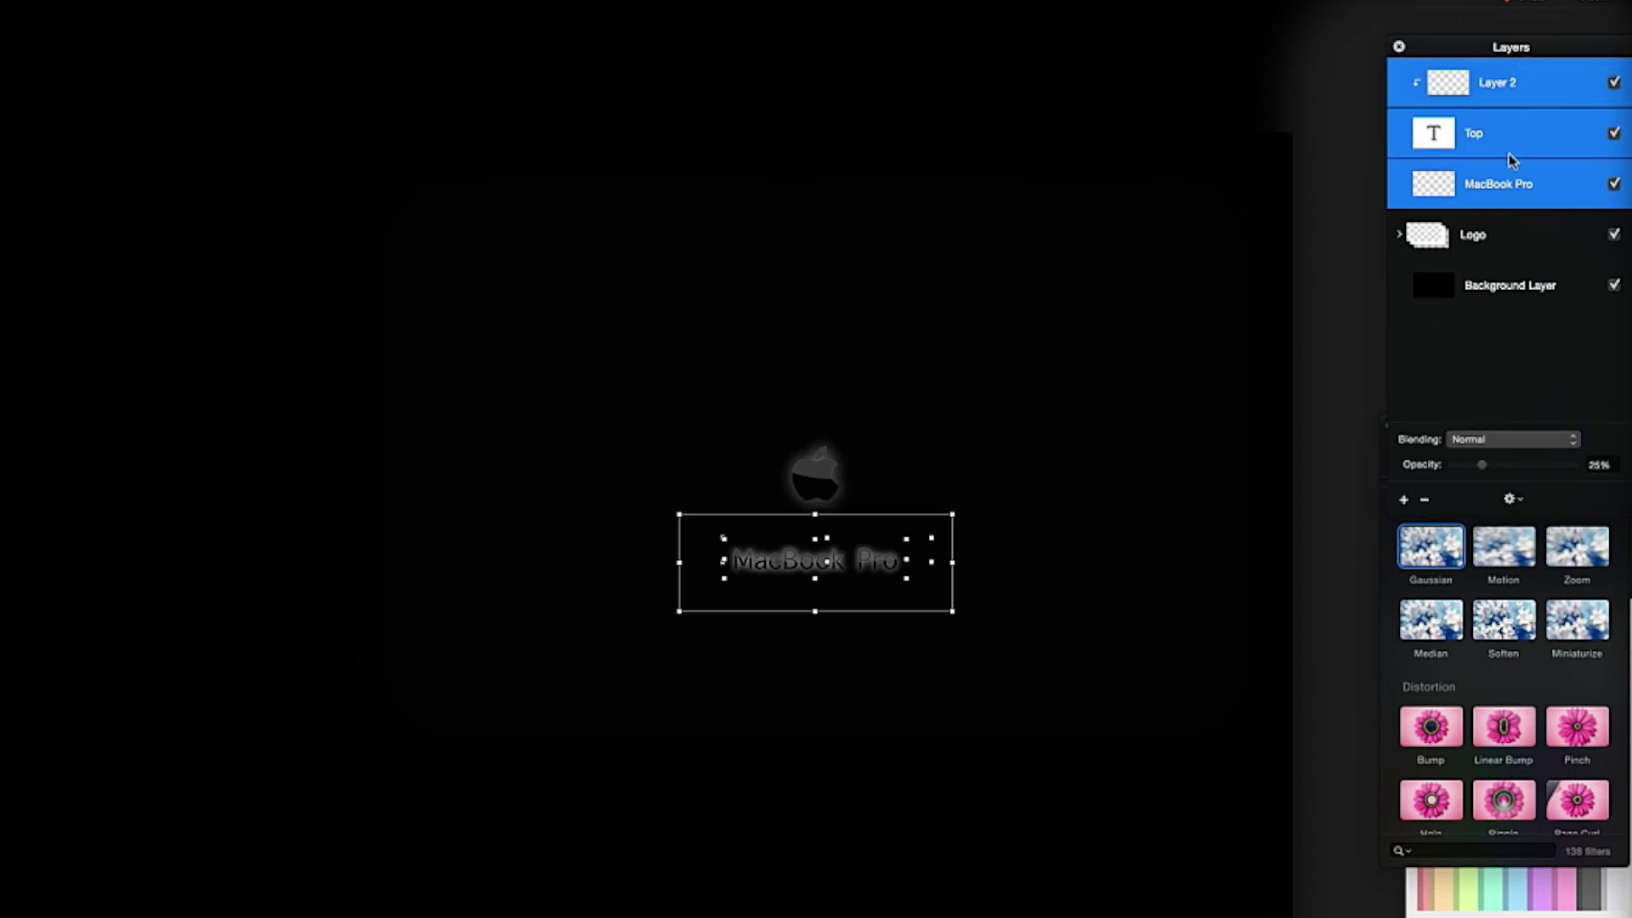
right_click(1497, 94)
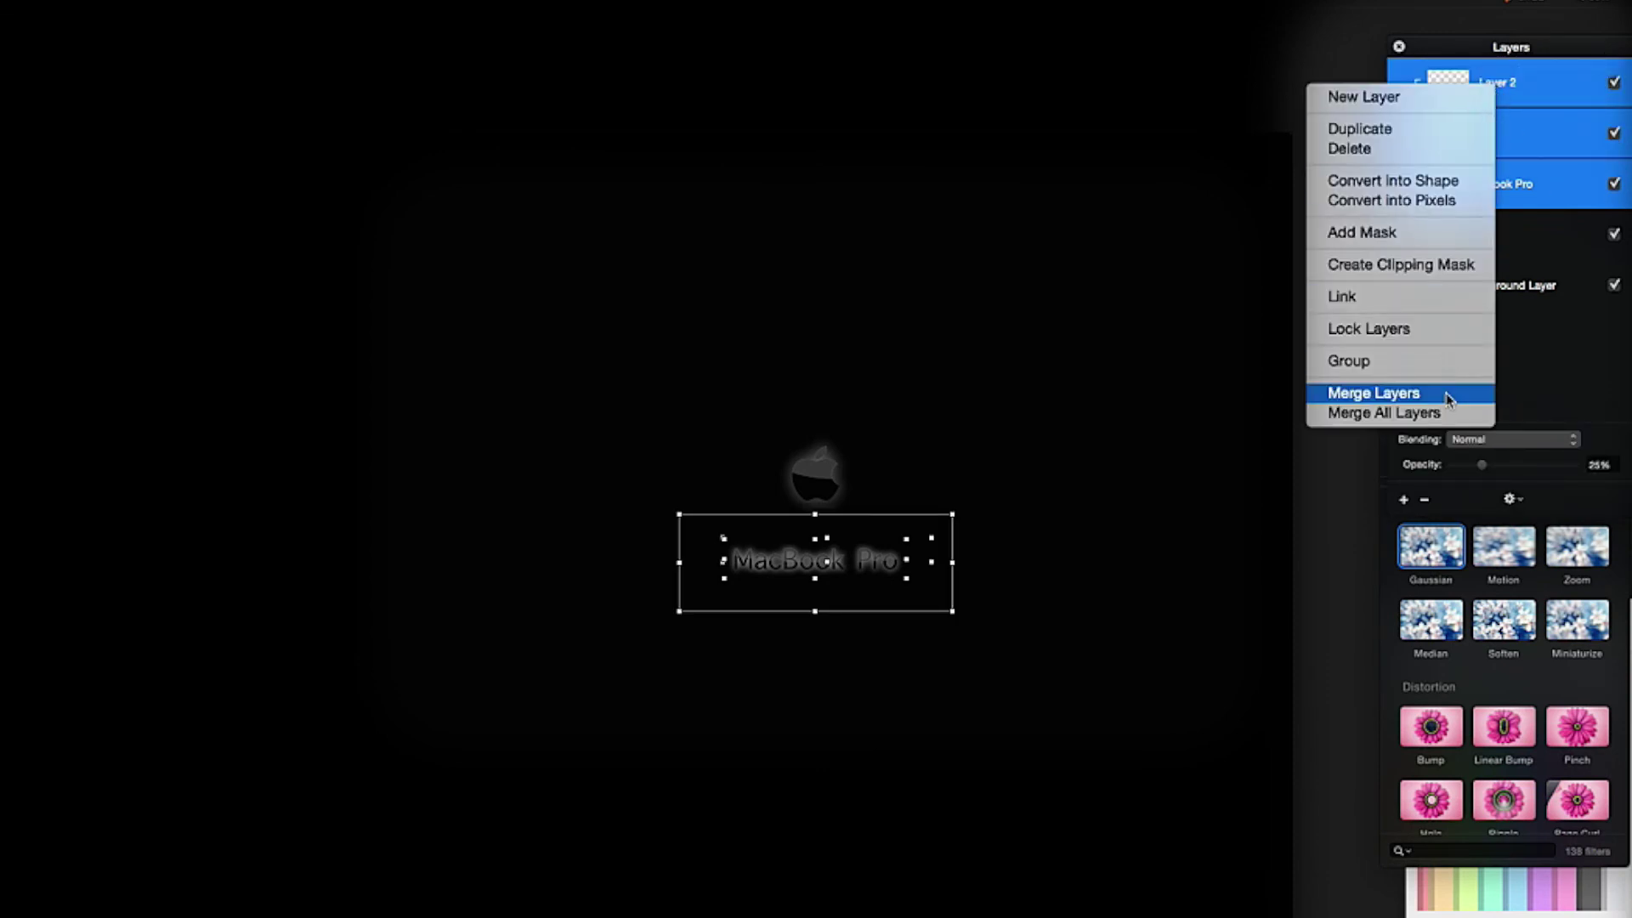
left_click(1434, 360)
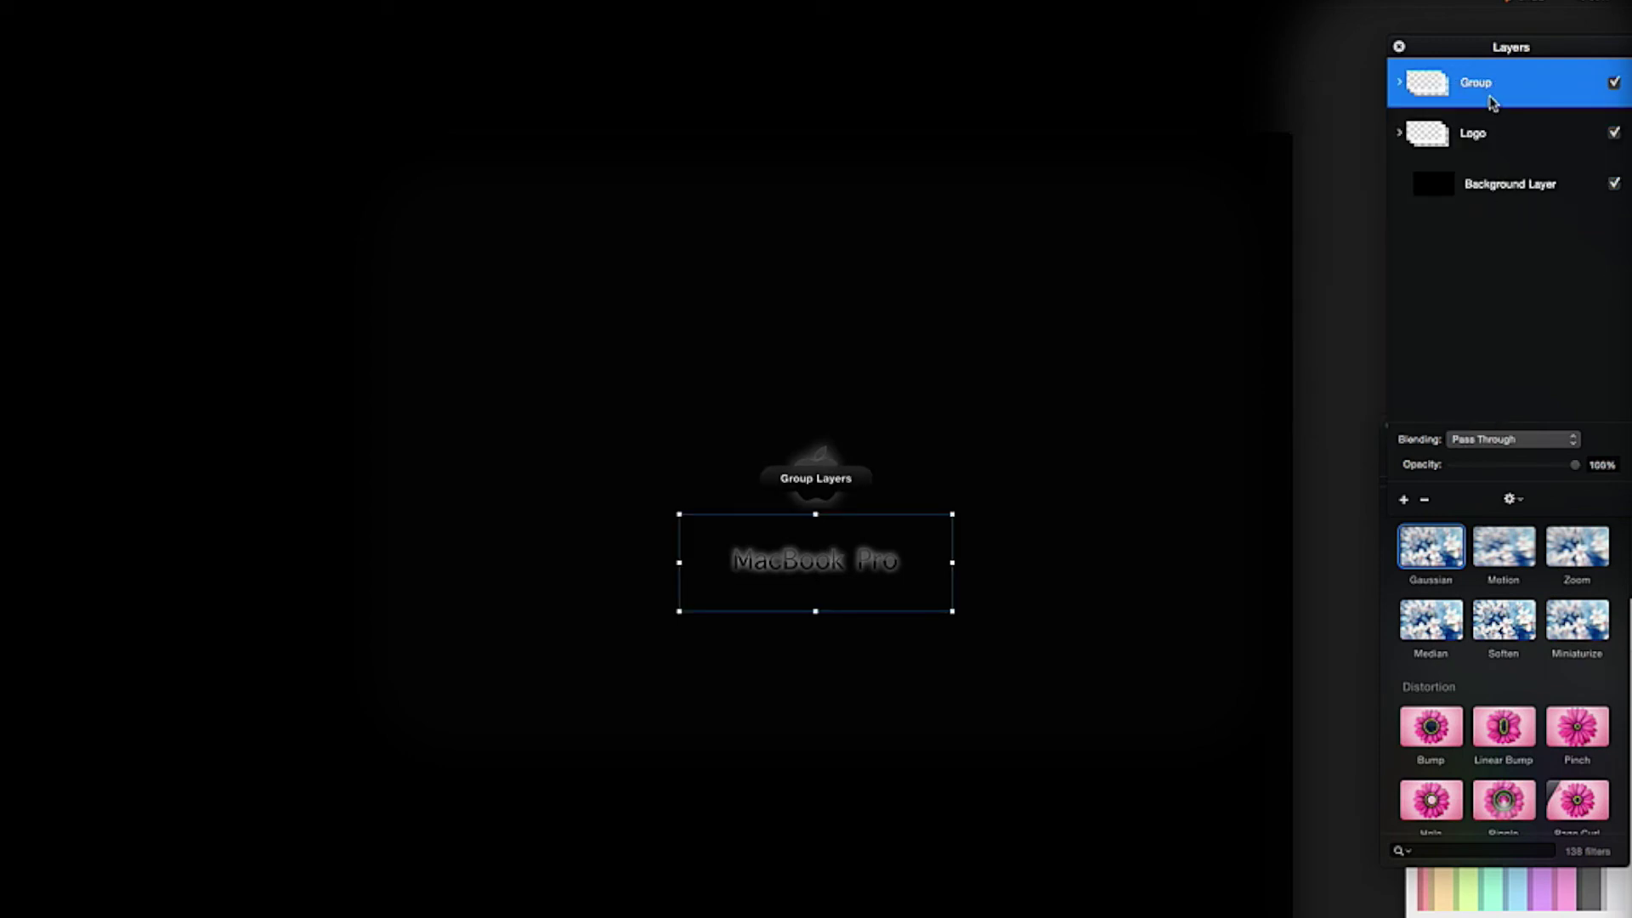
left_click(1486, 90)
left_click(1482, 82)
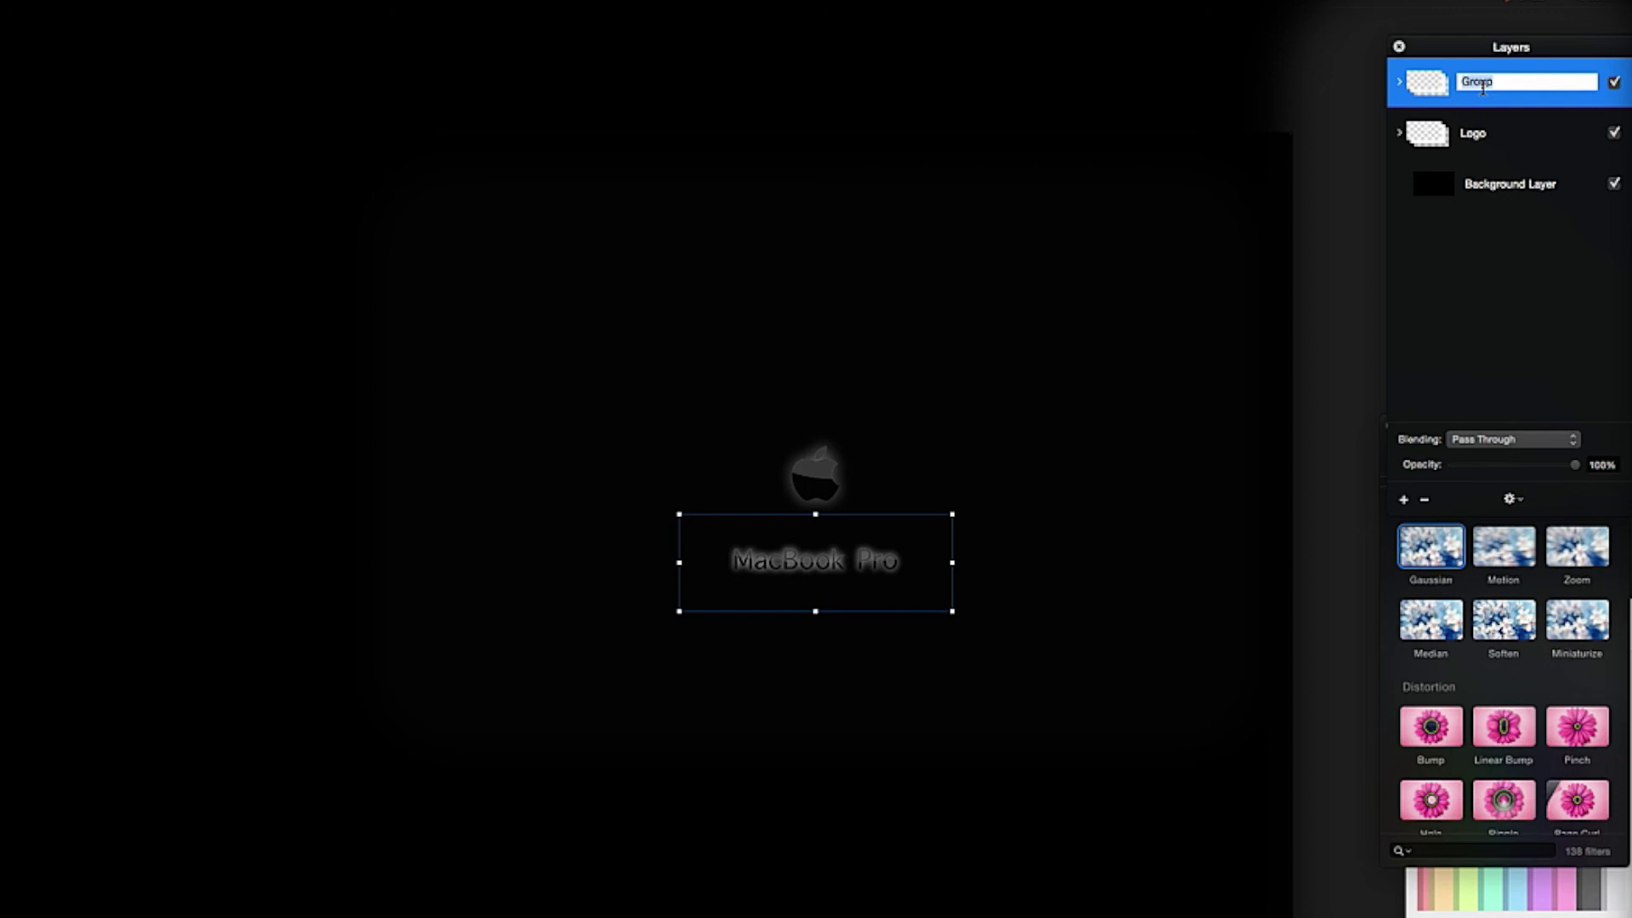
type("Text")
key("Return")
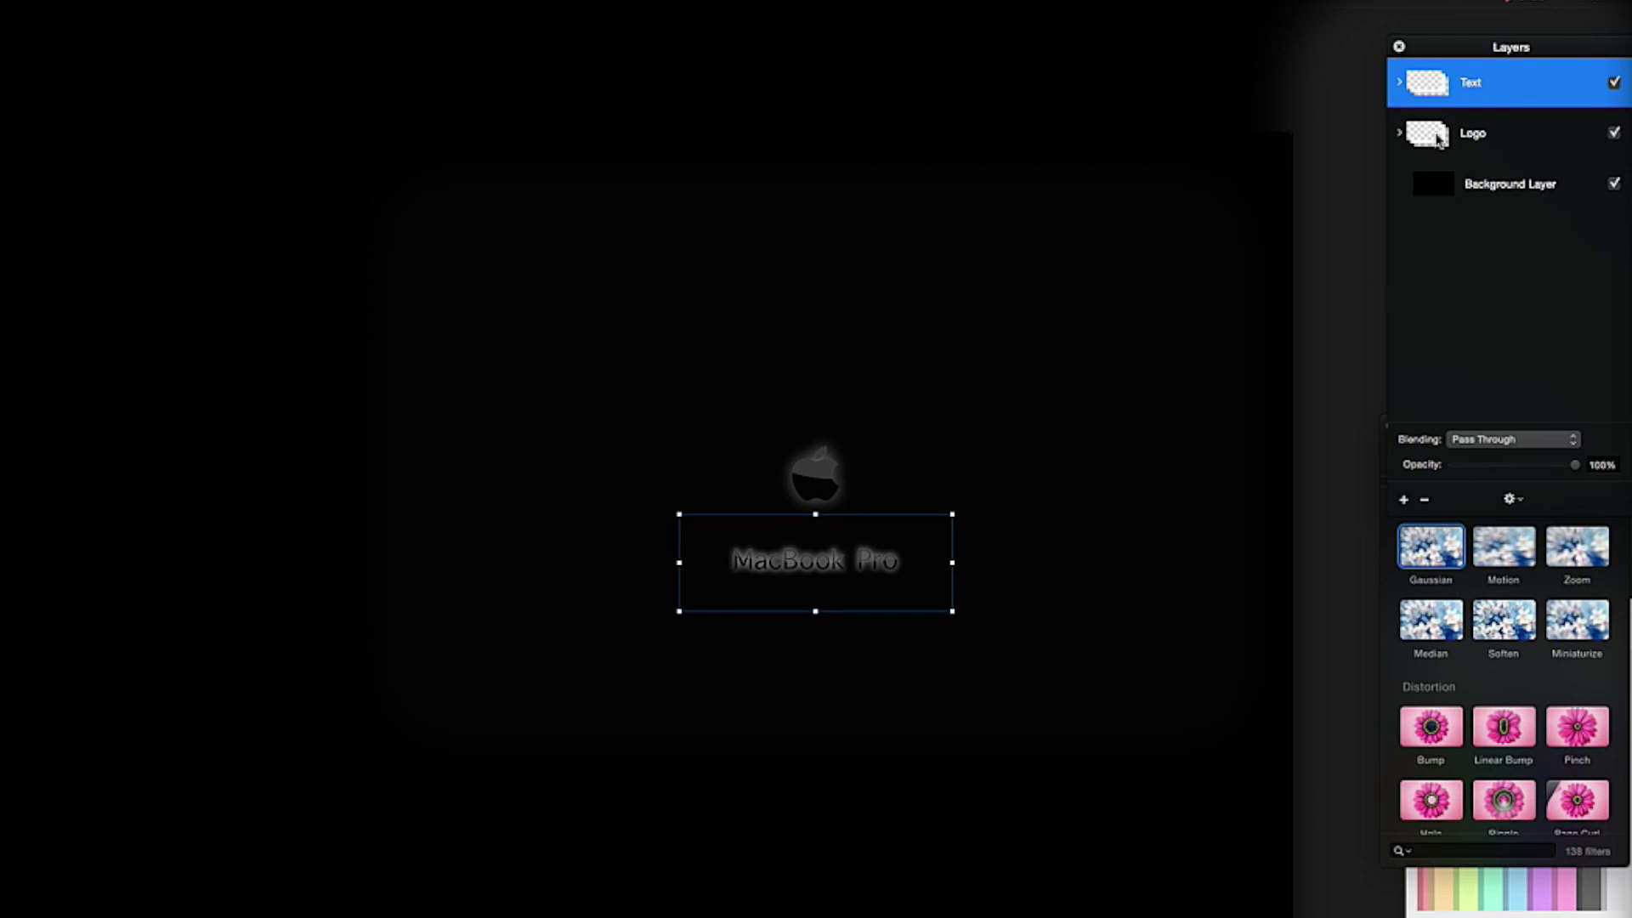
Move the Text group straight up so the lettering sits closely beneath the Apple logo.
left_click_drag(829, 567, 830, 537)
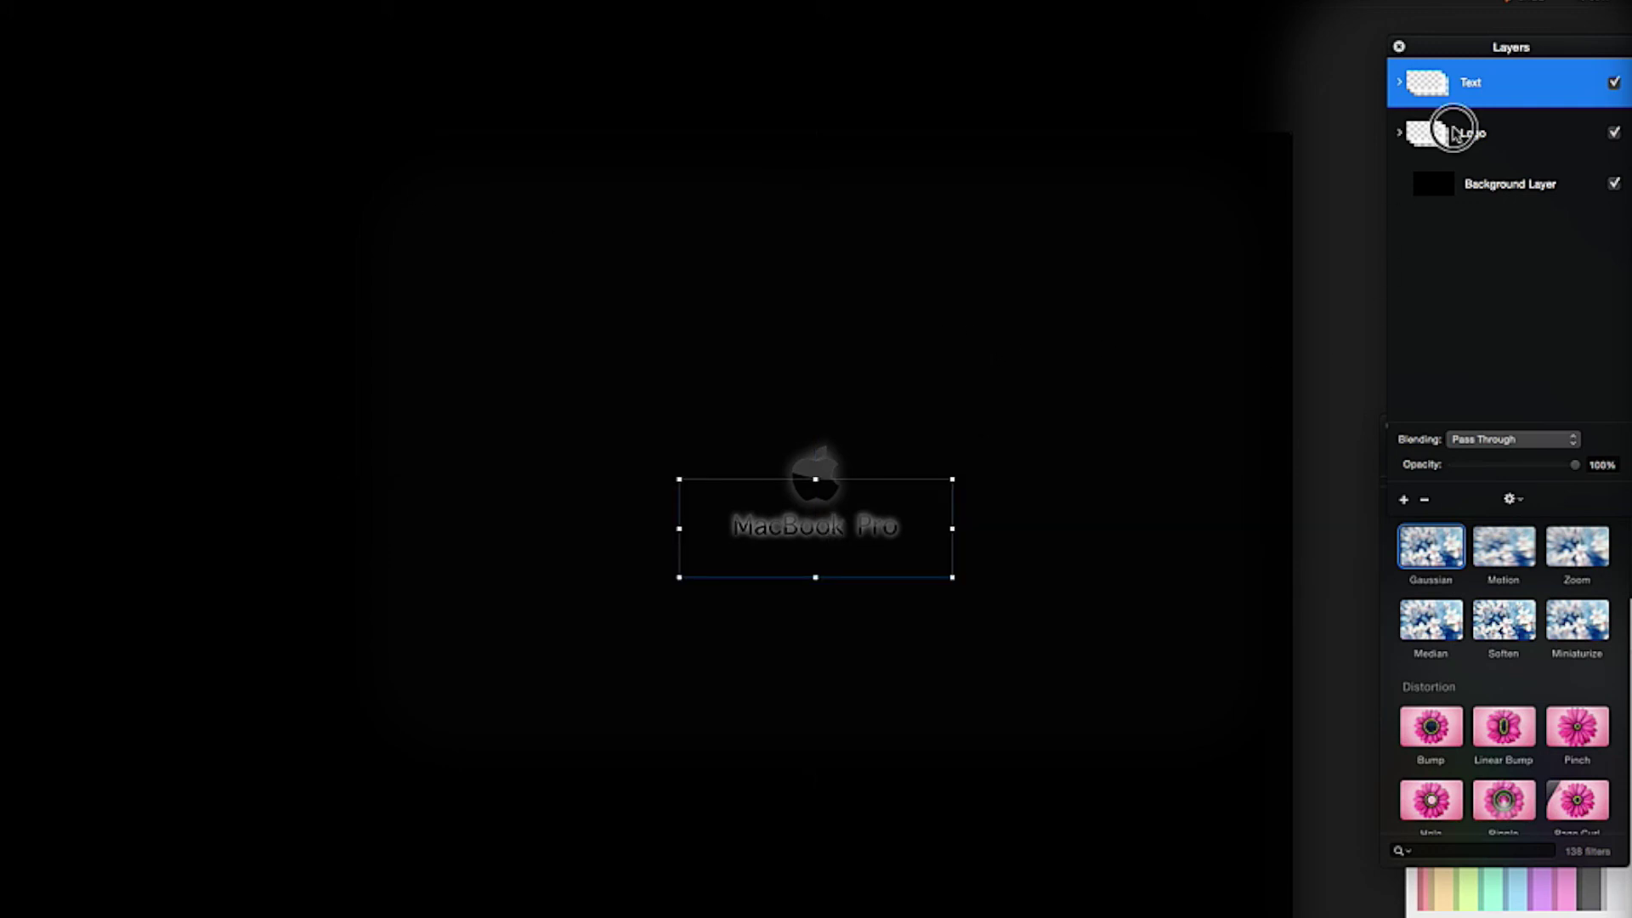
left_click(1447, 133)
left_click(1486, 182)
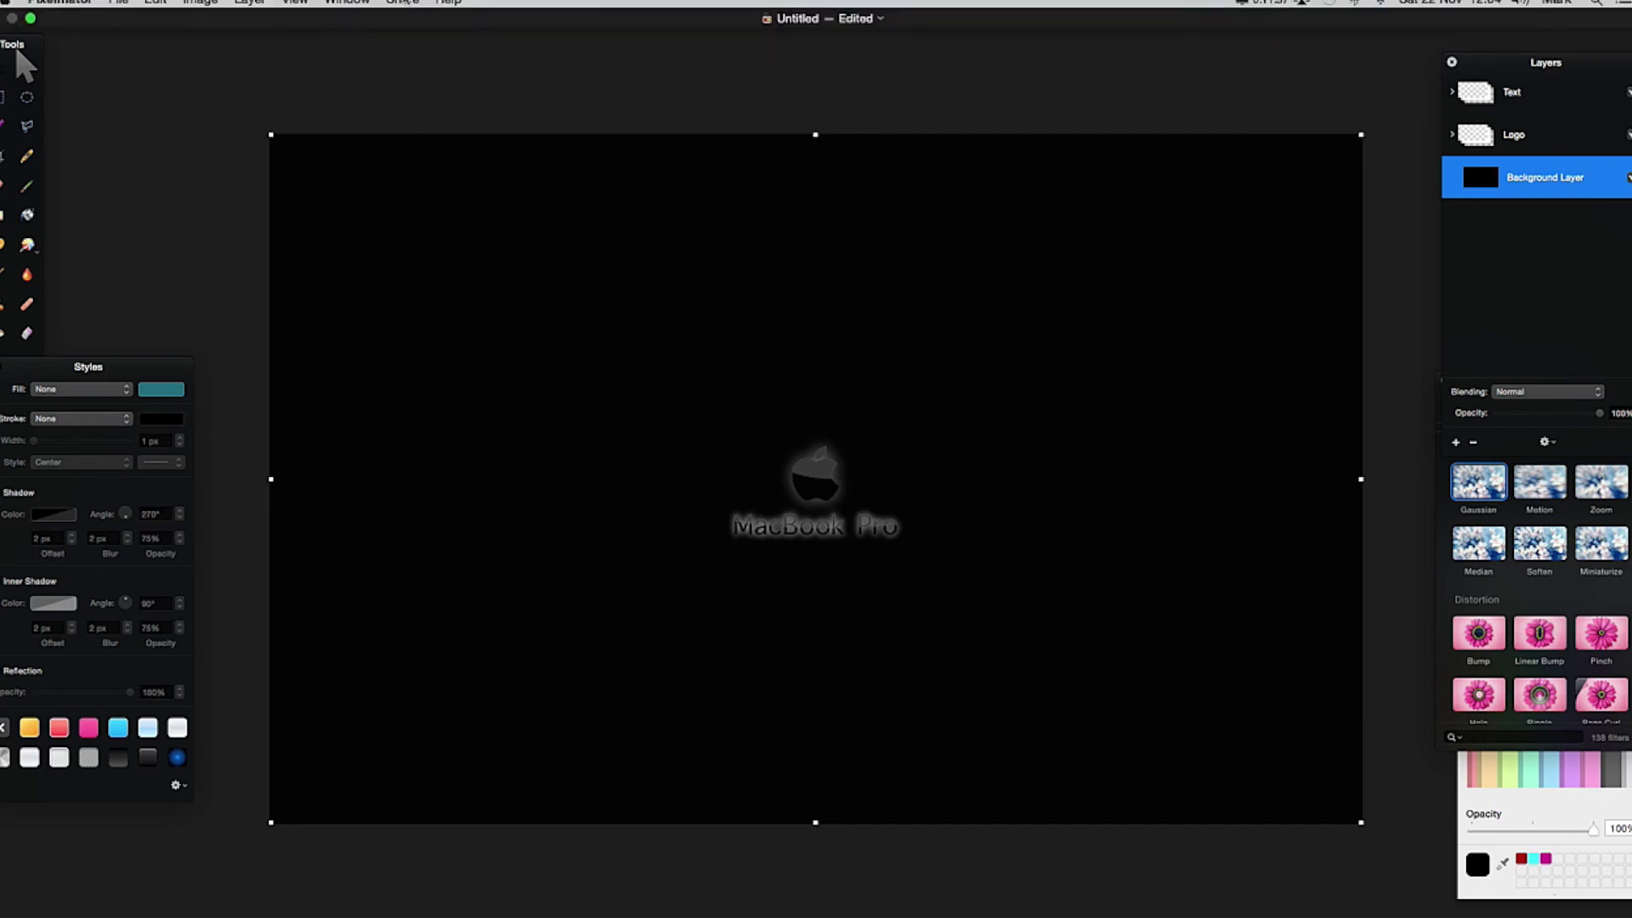
Open the export options for the finished wallpaper image.
left_click(398, 3)
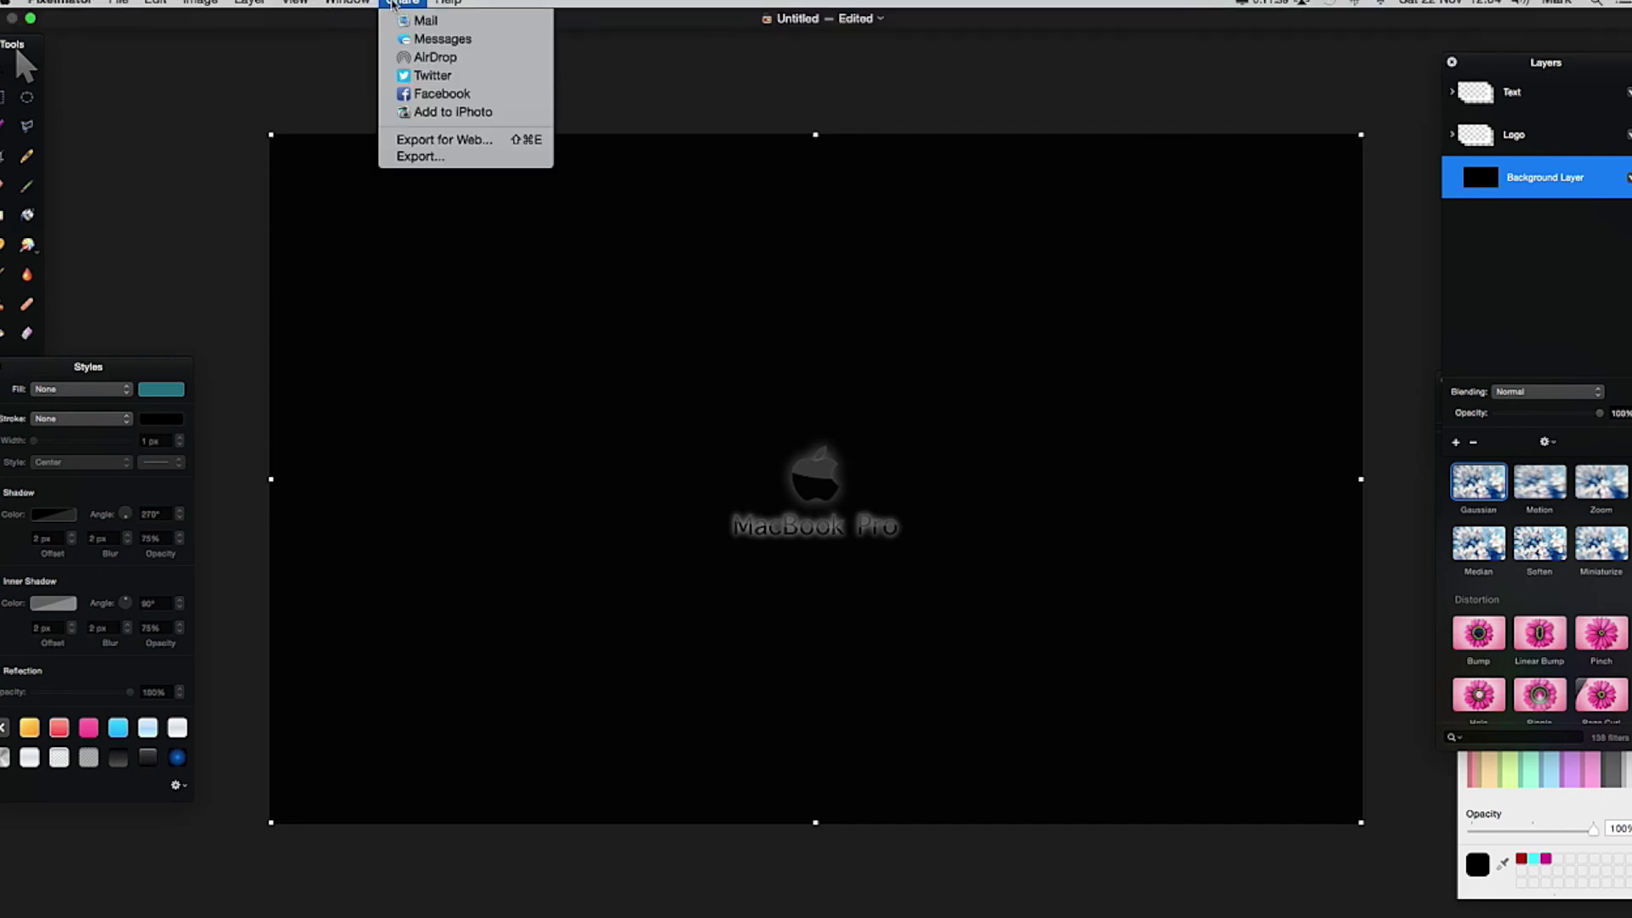
mouse_move(118, 2)
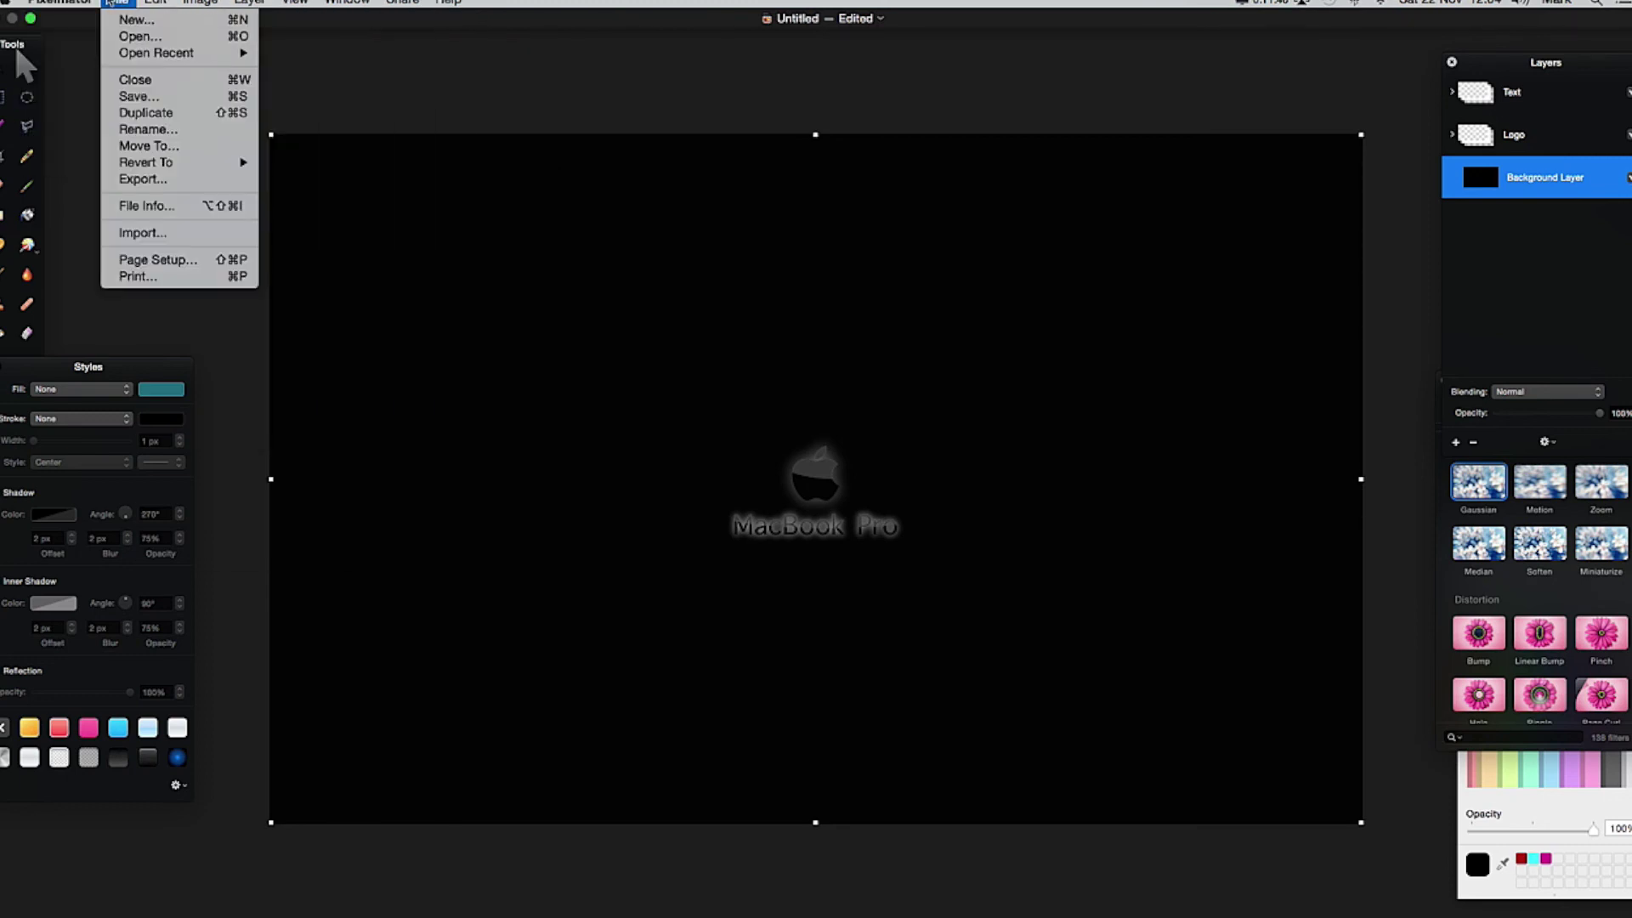
left_click(154, 187)
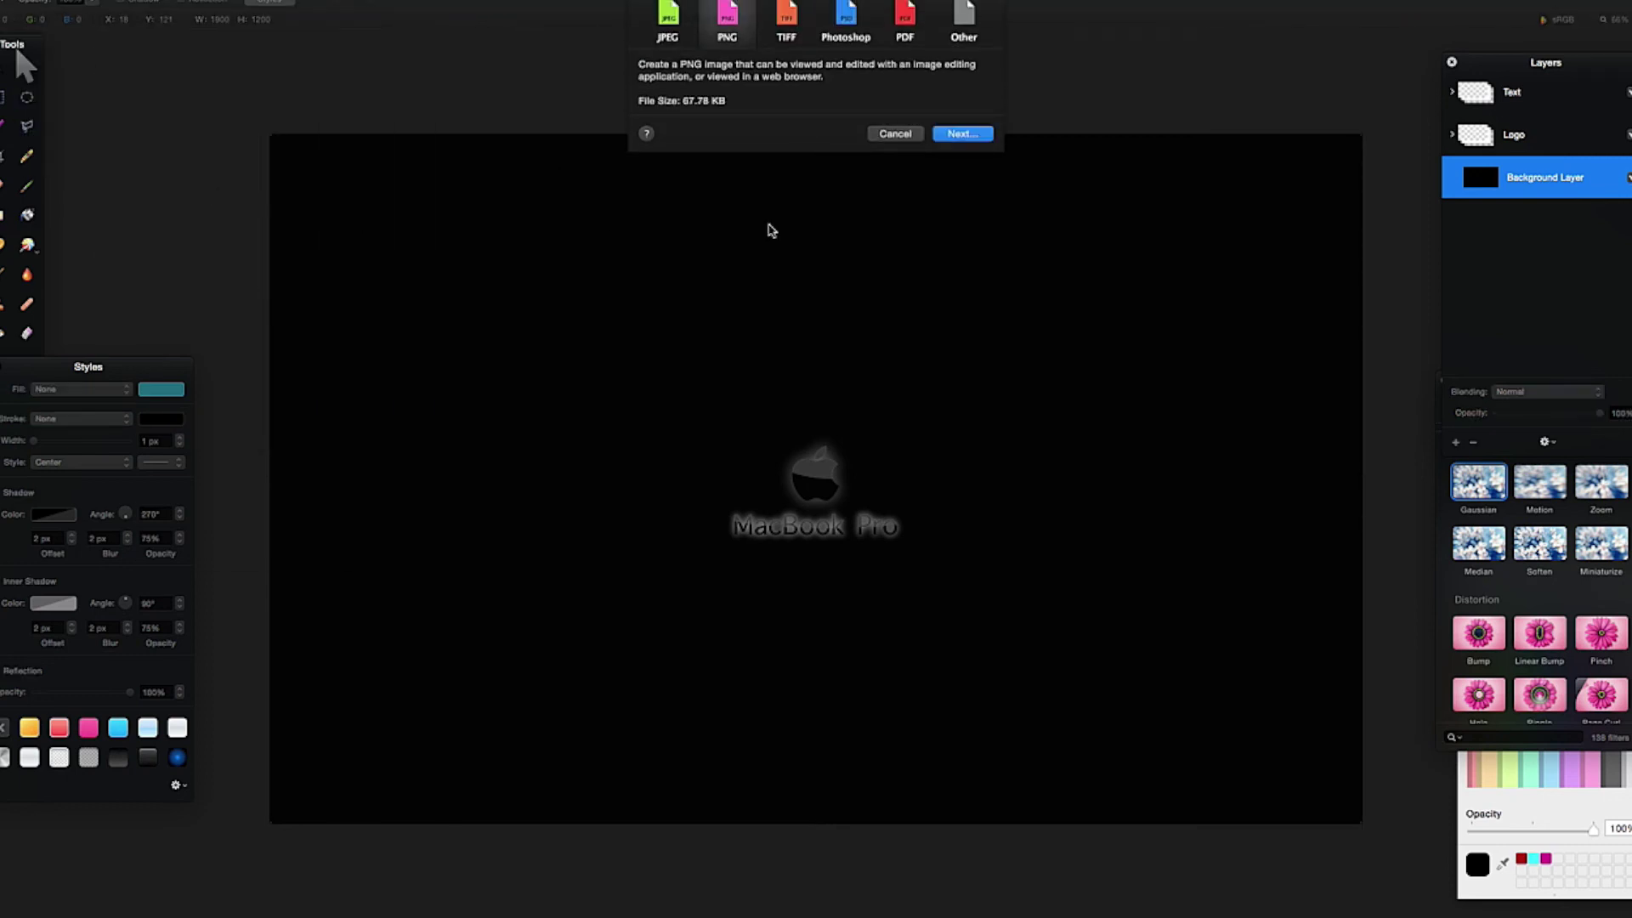